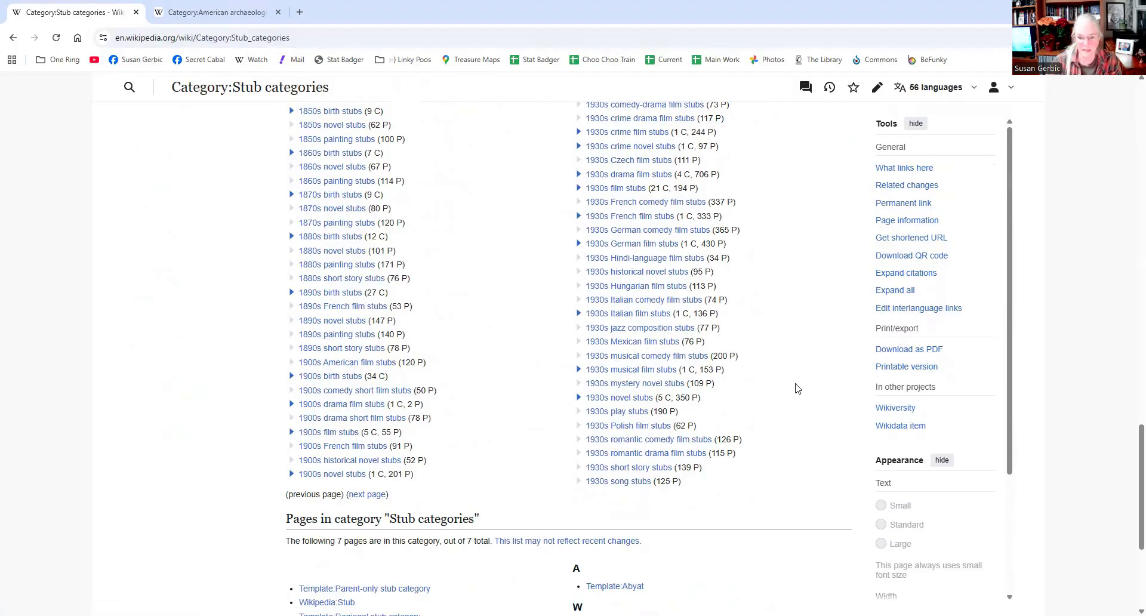
Page forward through Category:Stub categories, looking over the film, novel, album and other subcategories from the 1930s to the 2000s
scroll(794, 388, "down", 3)
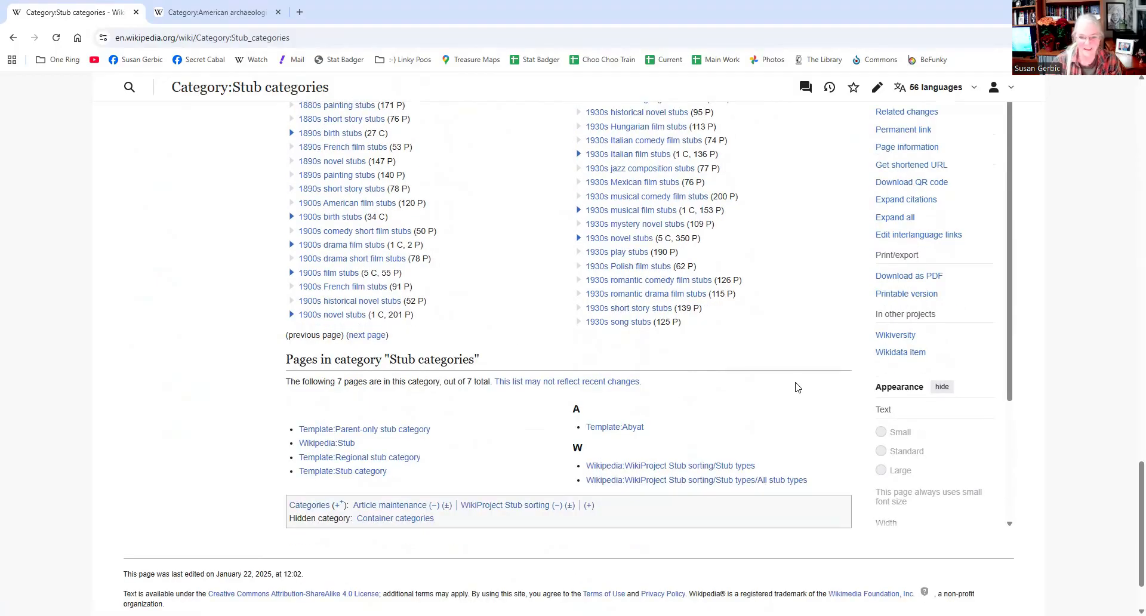
left_click(357, 339)
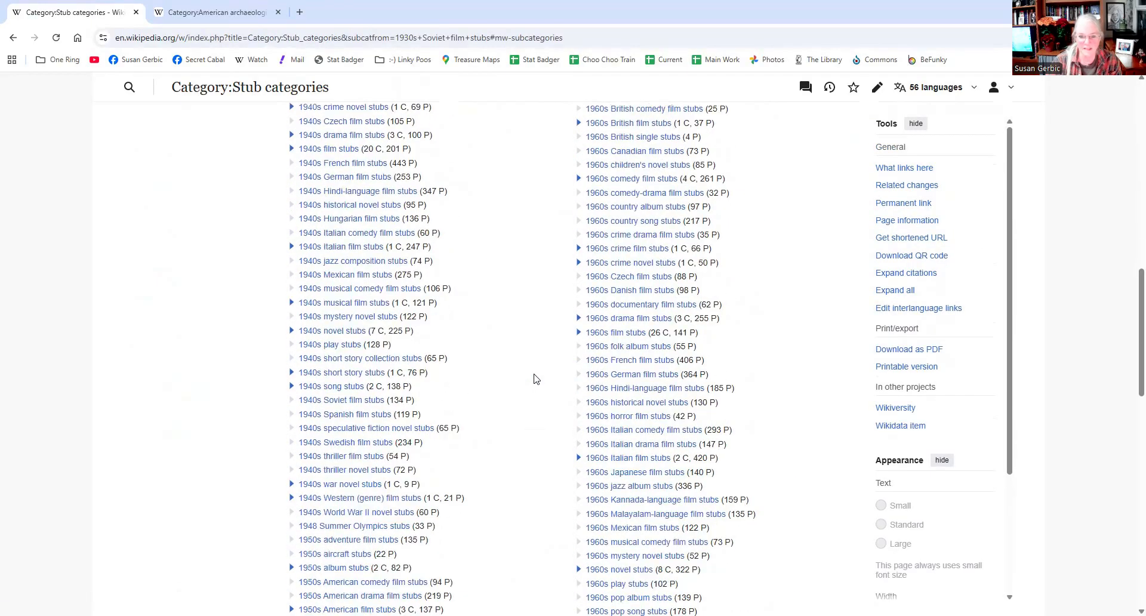
scroll(534, 379, "down", 12)
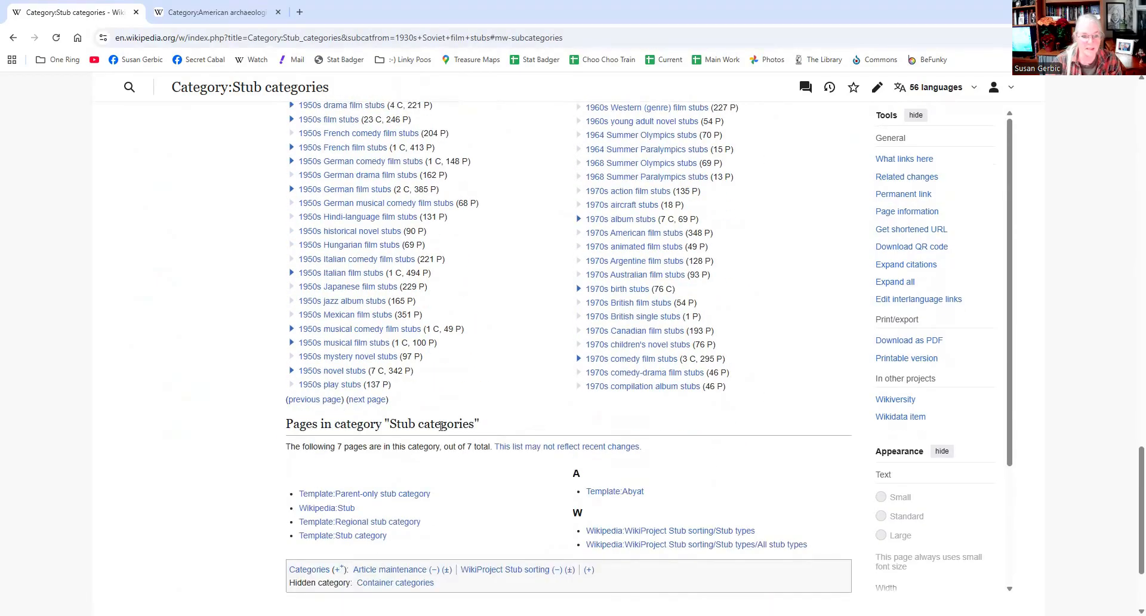
left_click(374, 400)
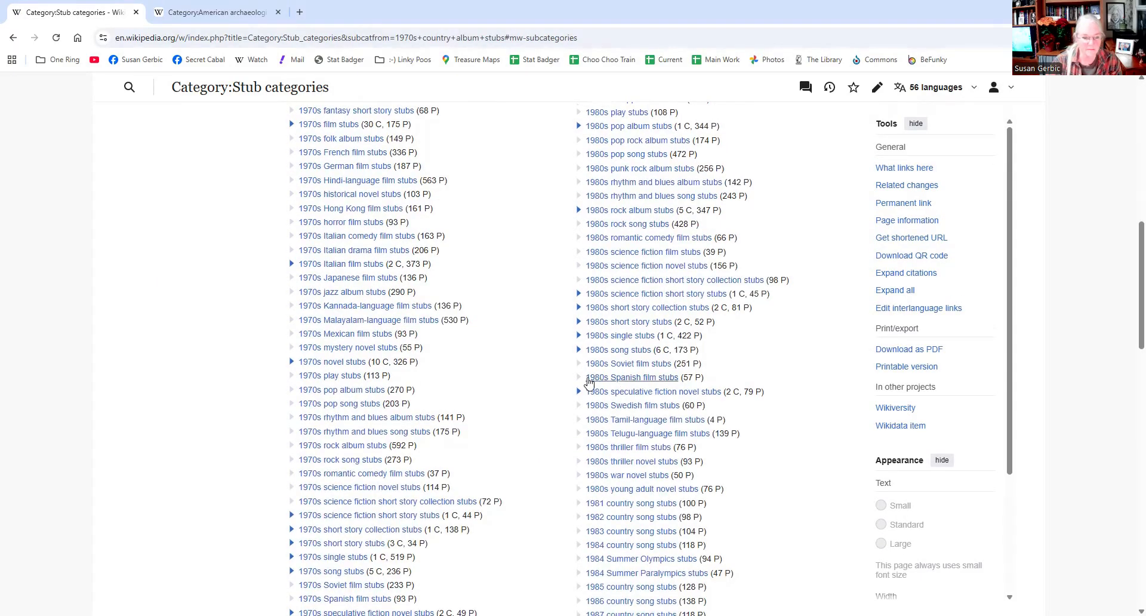
scroll(447, 464, "down", 10)
left_click(370, 440)
scroll(549, 362, "down", 11)
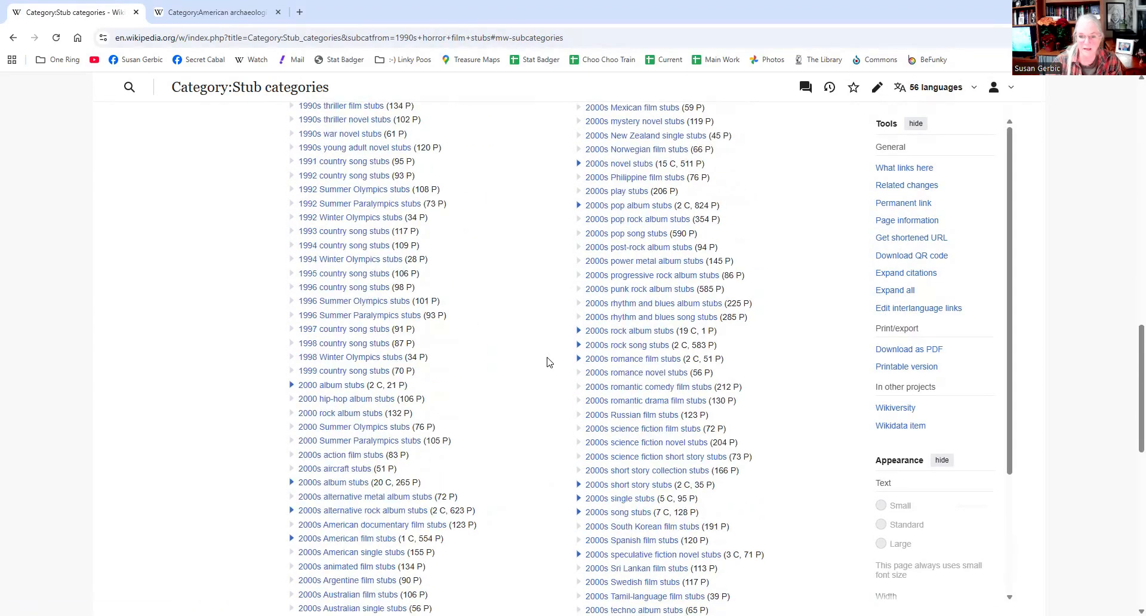
scroll(550, 362, "down", 4)
scroll(549, 362, "down", 5)
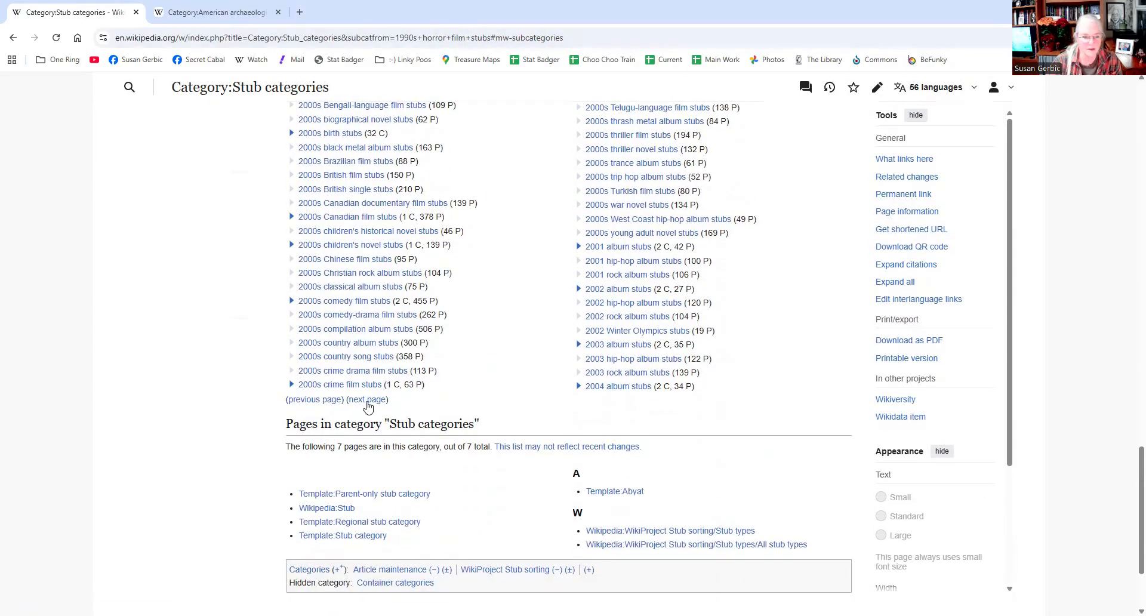
left_click(367, 400)
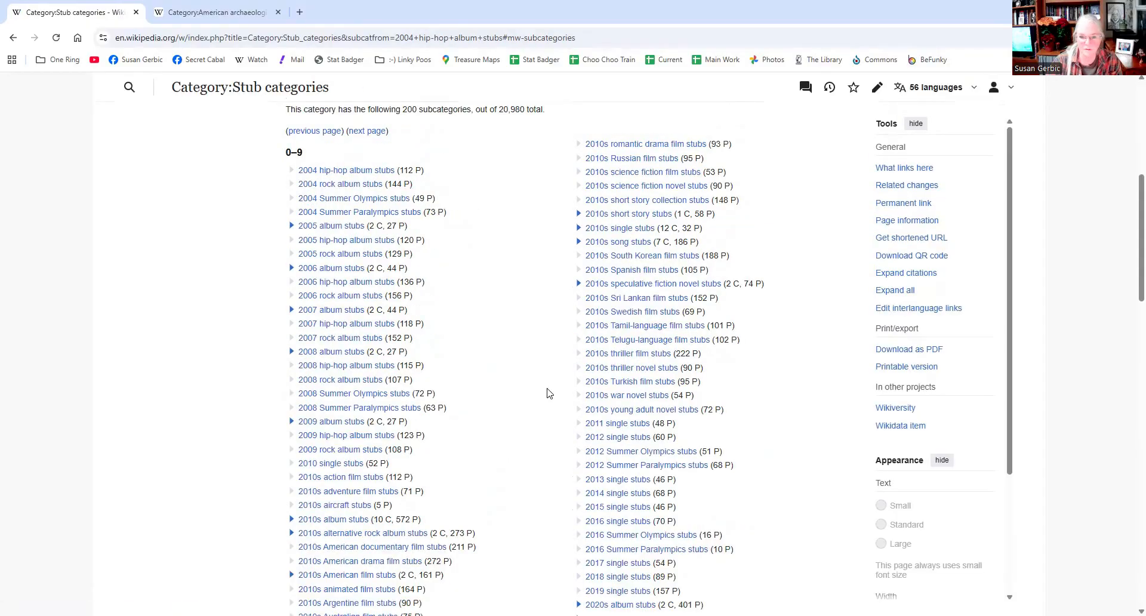
Continue past the remaining year-based stub subcategories and browse the alphabetical ones starting with A, from Abkhazia politics stubs on
scroll(547, 388, "down", 5)
scroll(545, 384, "down", 10)
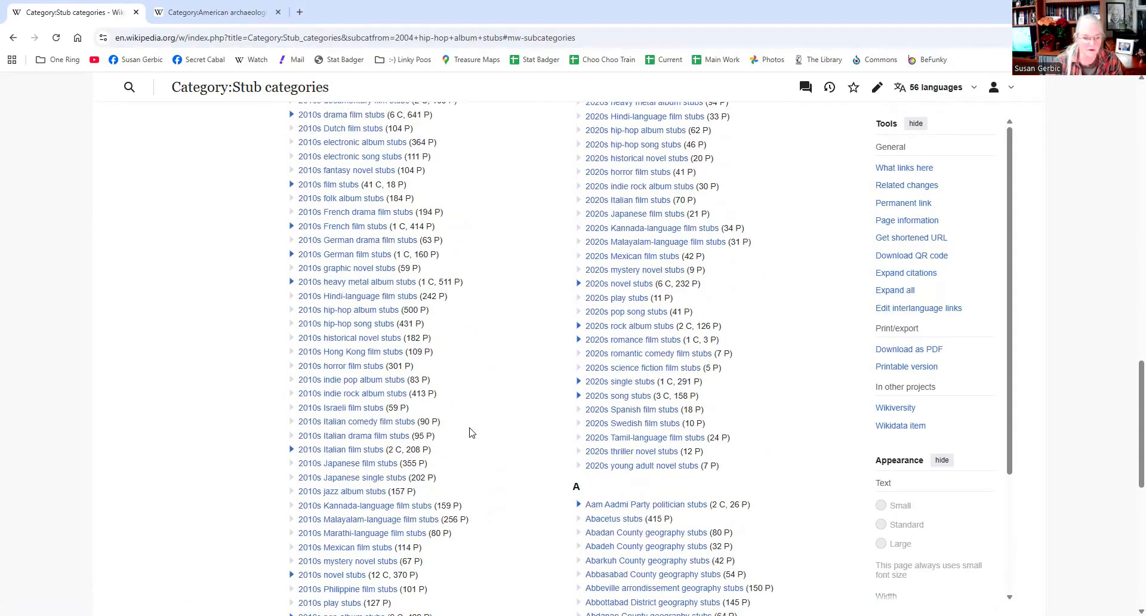
scroll(441, 457, "down", 2)
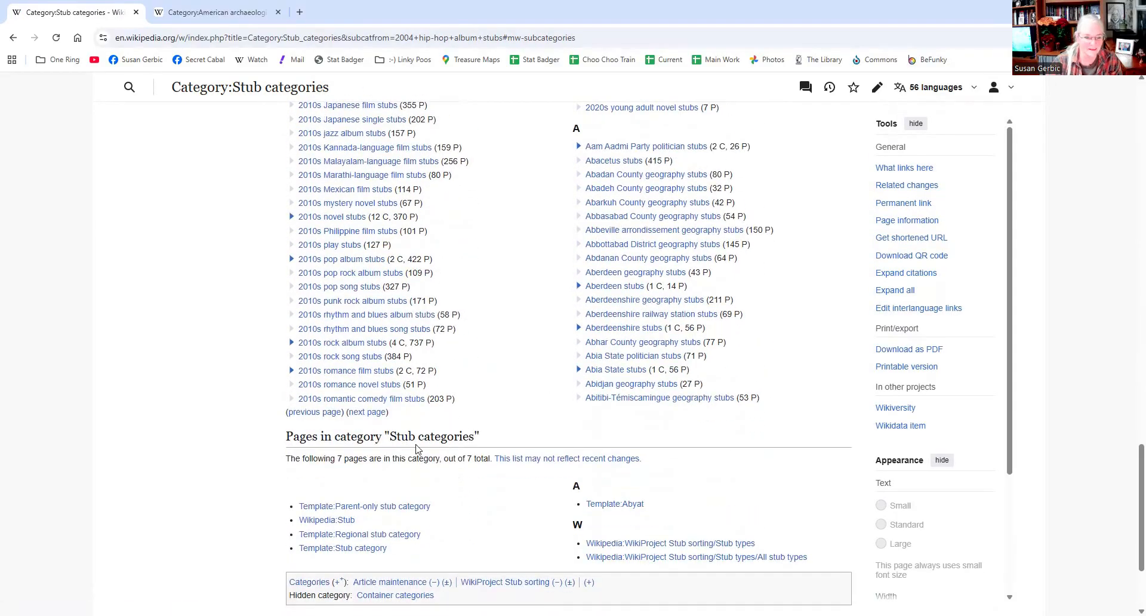
left_click(366, 411)
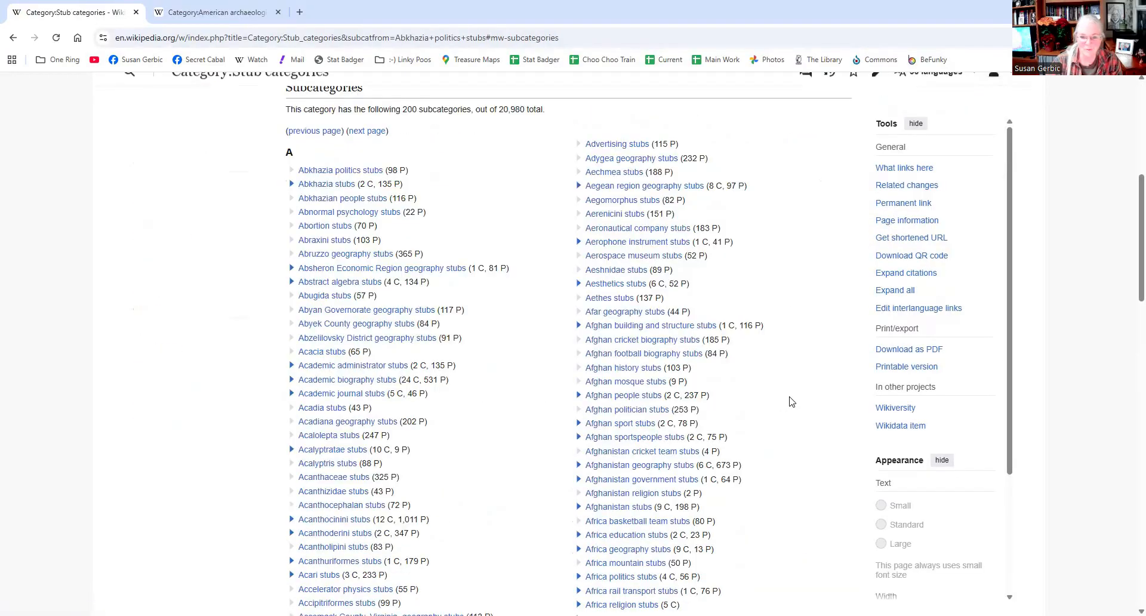
scroll(789, 398, "down", 3)
scroll(791, 401, "down", 7)
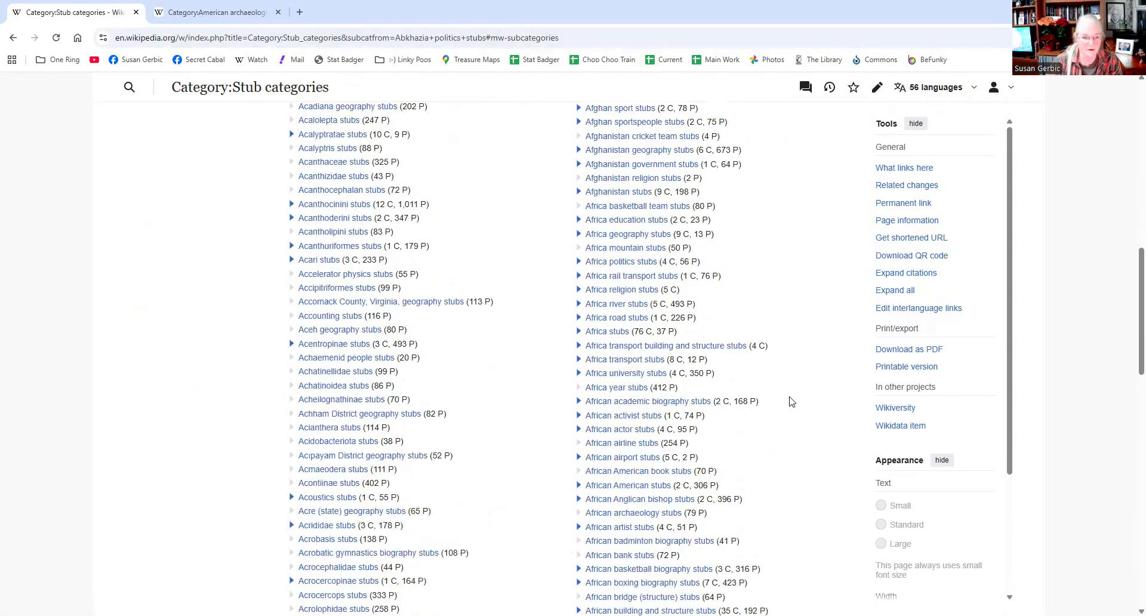
scroll(792, 401, "down", 5)
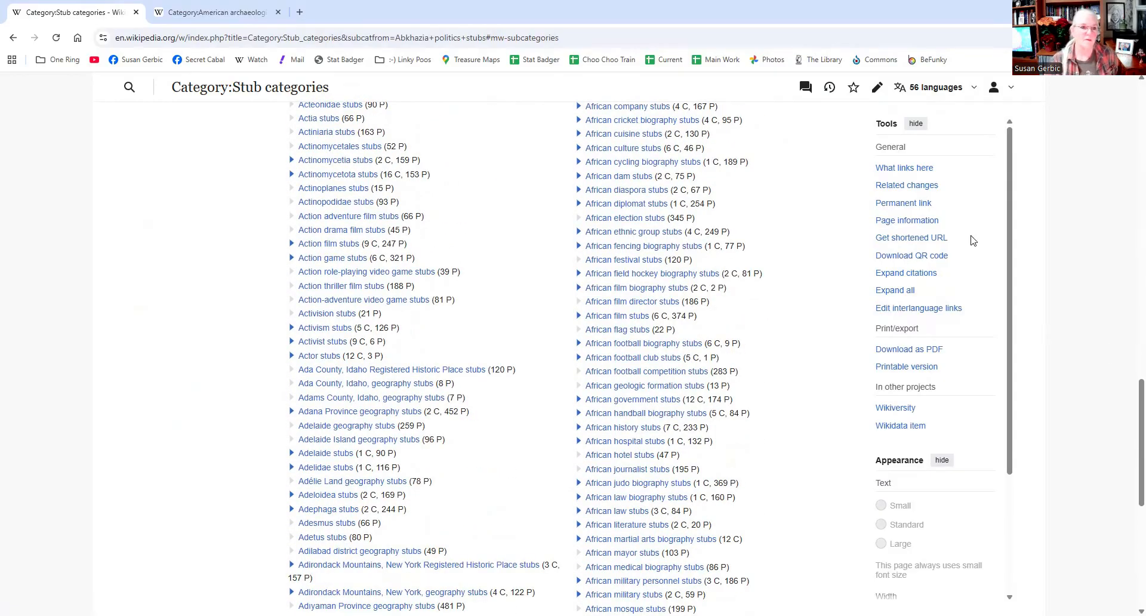
Switch to Category:American archaeologist stubs, look through its listed pages and preview the article under W
left_click(208, 14)
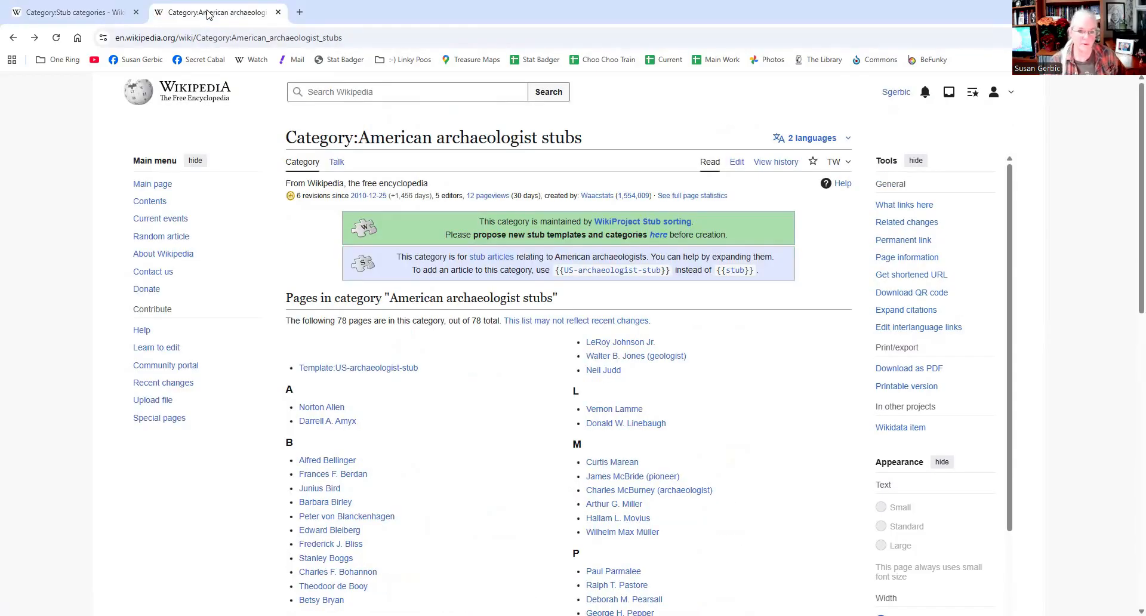
scroll(778, 329, "down", 2)
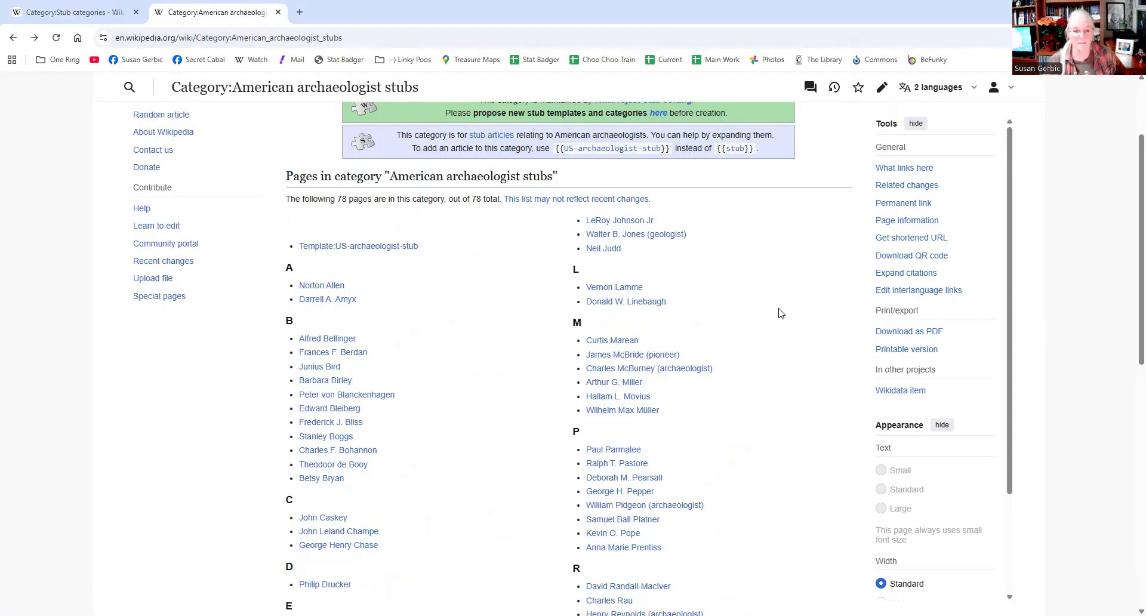
scroll(779, 314, "down", 1)
scroll(779, 313, "down", 6)
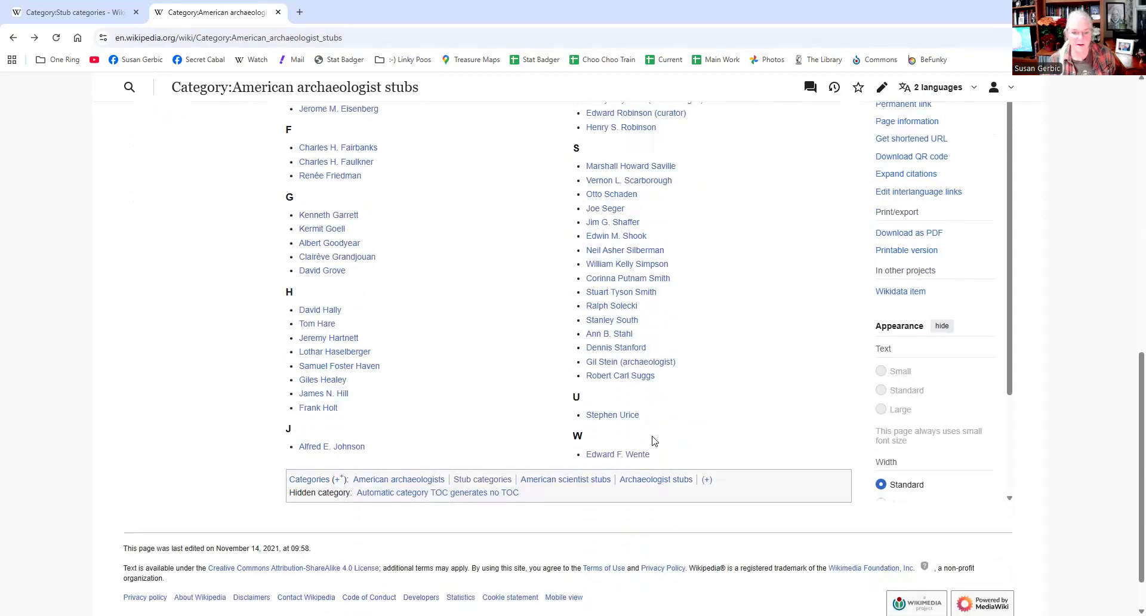
scroll(775, 373, "up", 2)
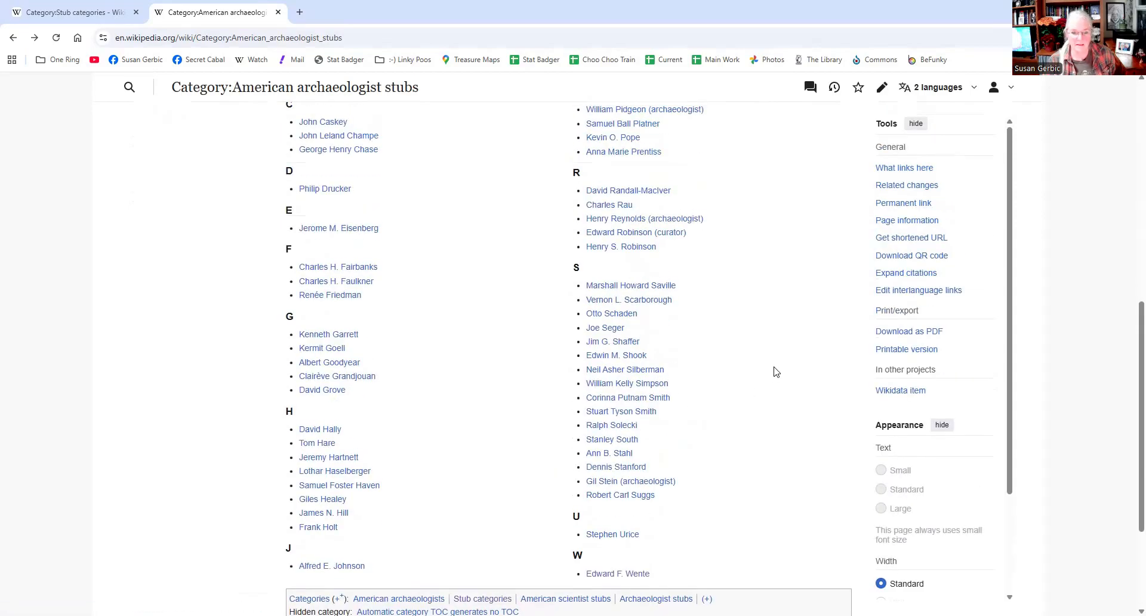
scroll(773, 497, "up", 4)
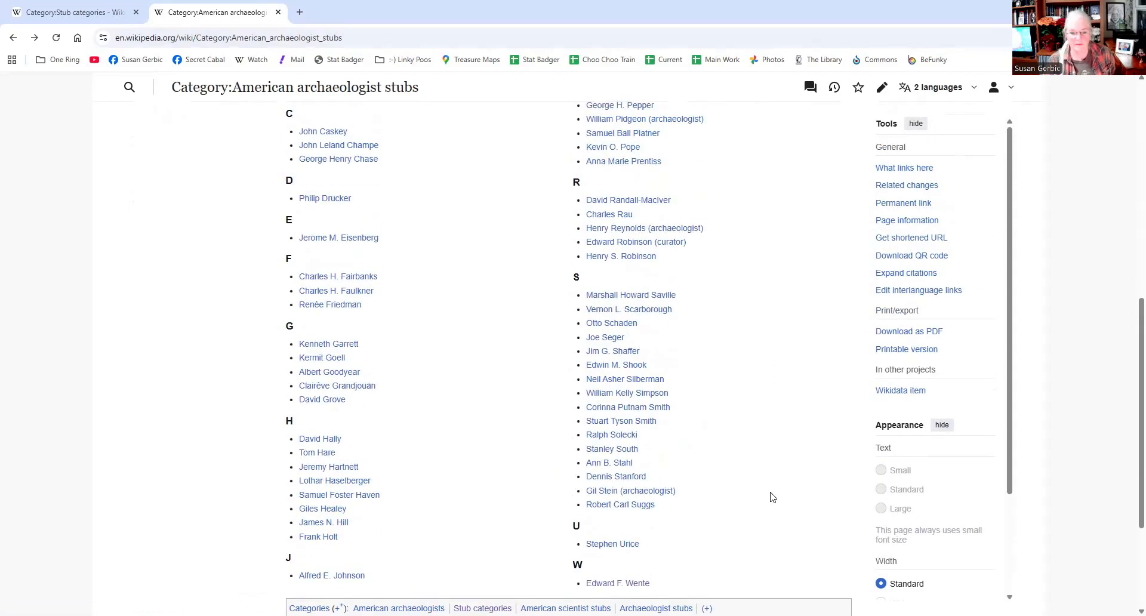
scroll(775, 493, "down", 7)
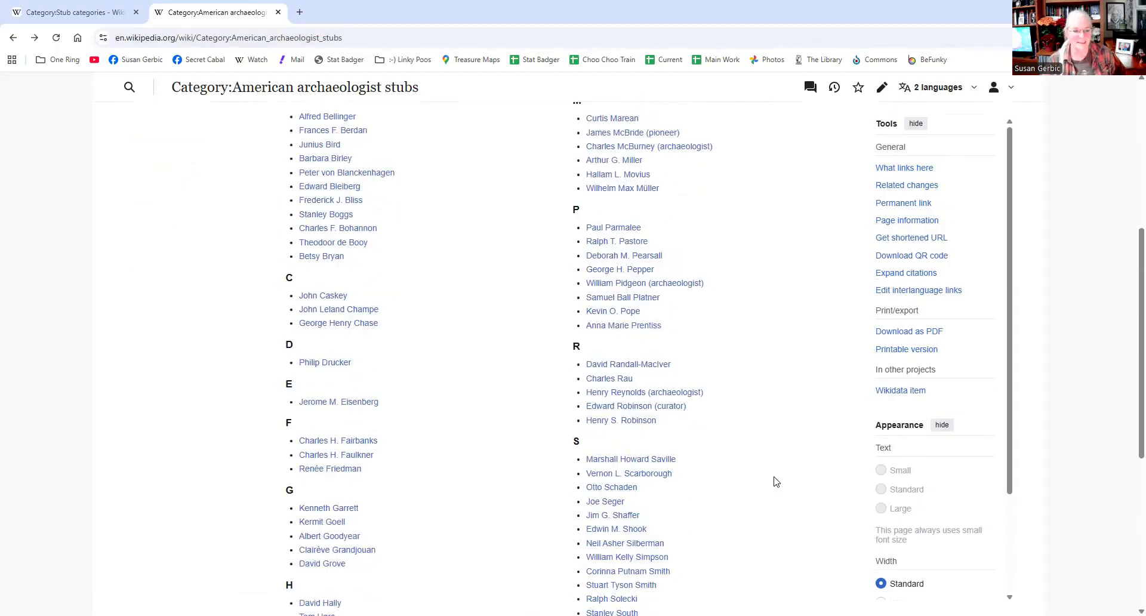
mouse_move(628, 406)
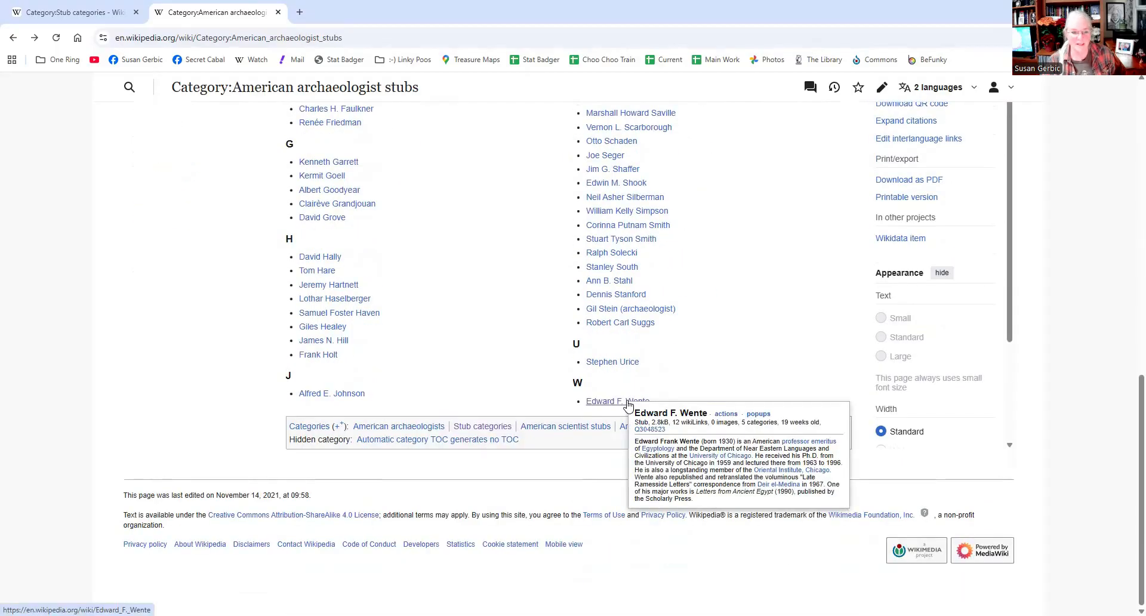
scroll(775, 305, "up", 12)
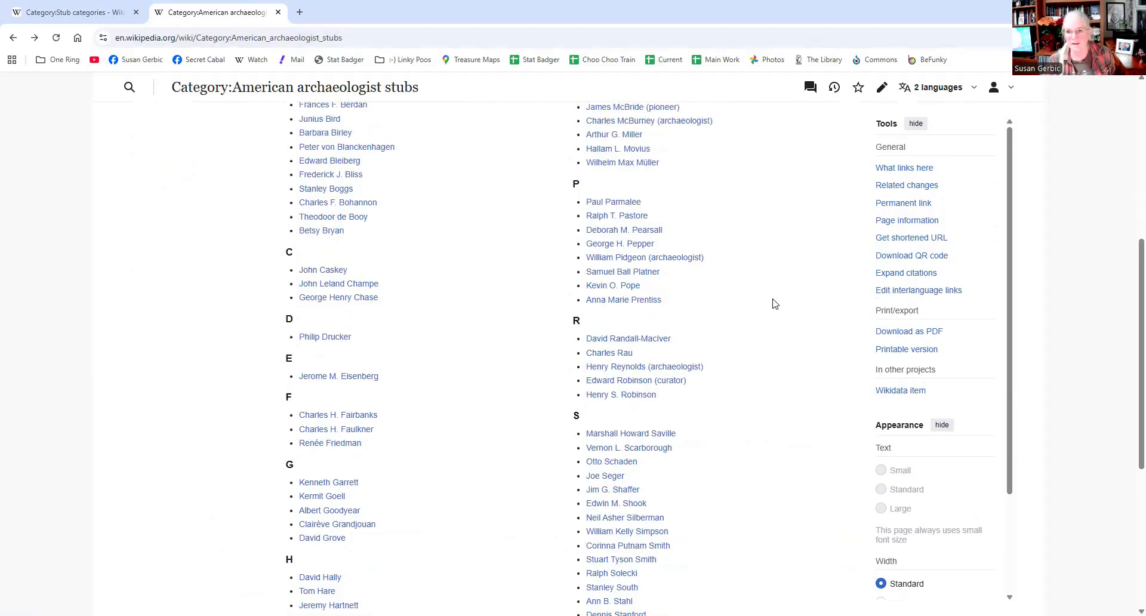
Check the category's revision history, view its May 5, 2020 revision, and return to the current category page
left_click(771, 161)
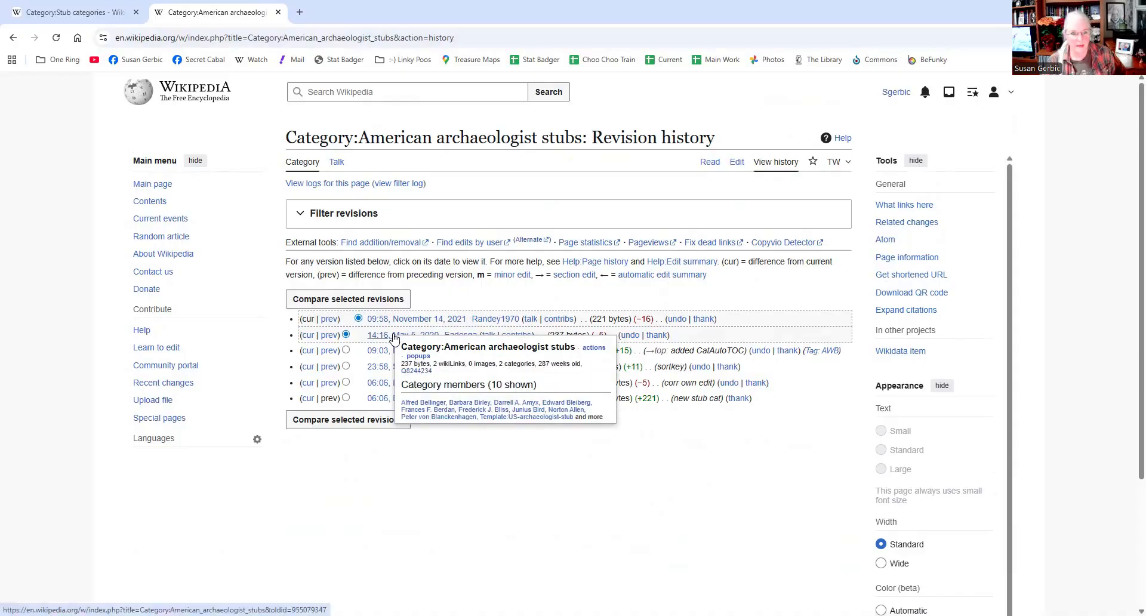
mouse_move(321, 338)
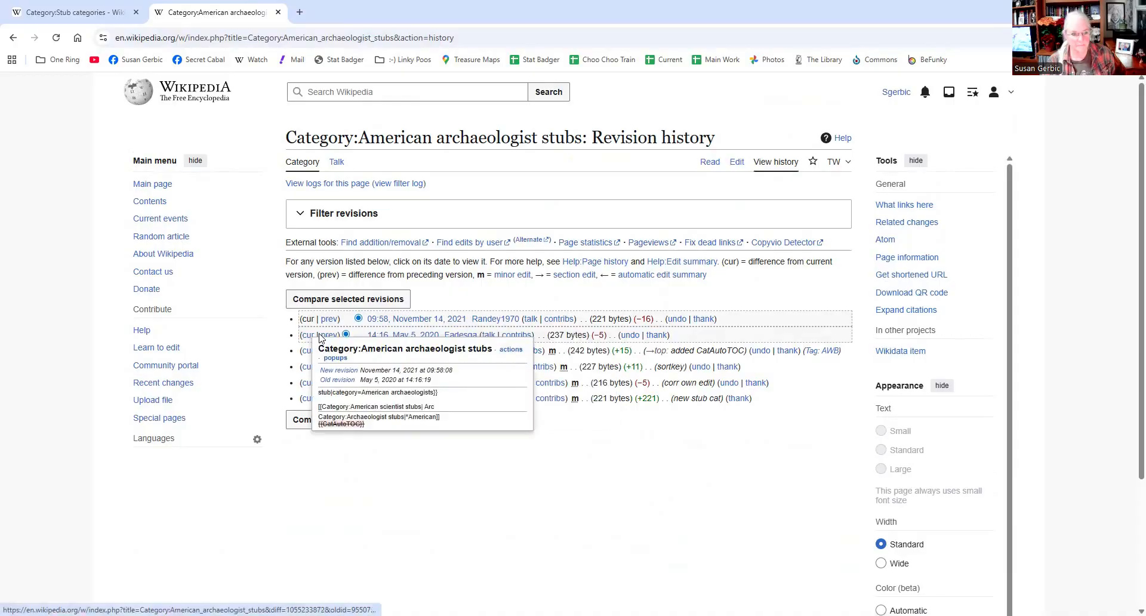
left_click(427, 335)
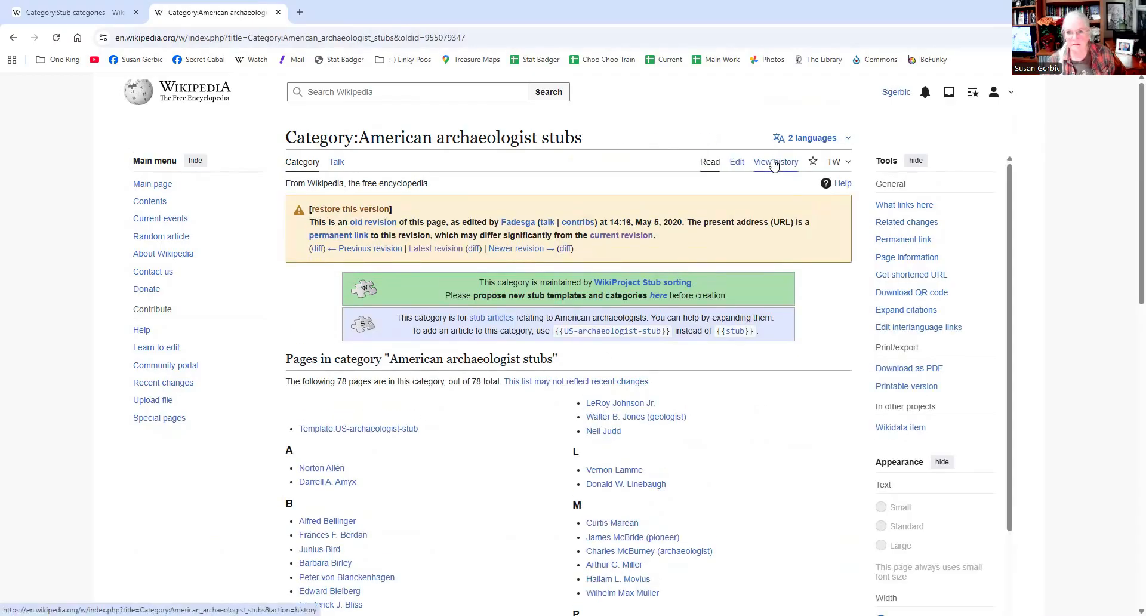
left_click(704, 166)
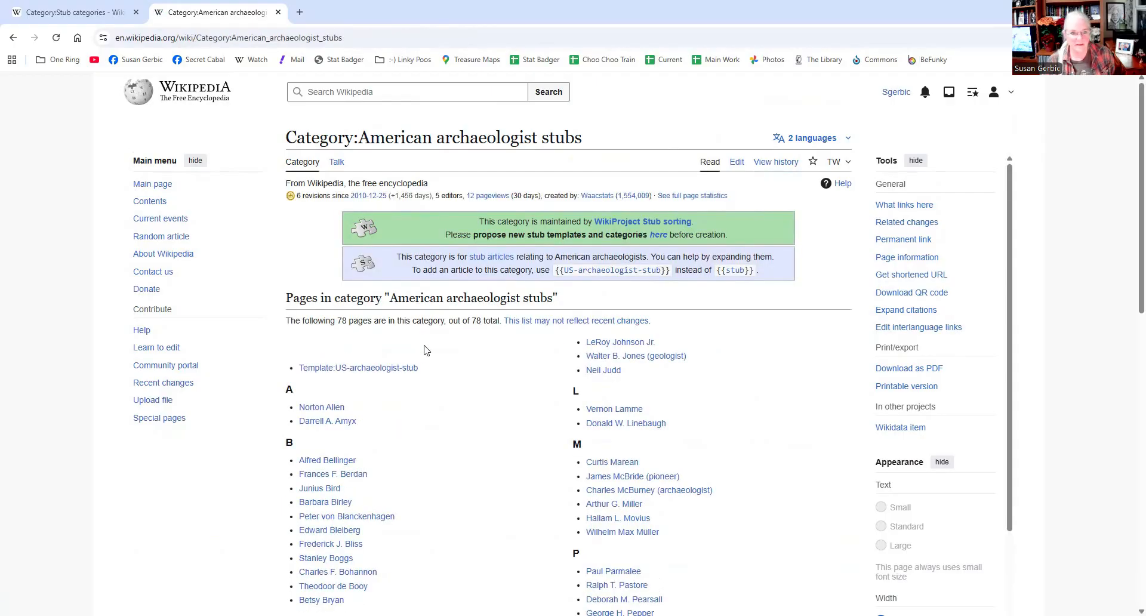
View the category's November 14, 2021 revision and preview the changes of the May 5, 2020 edit in the revision history
scroll(689, 340, "down", 4)
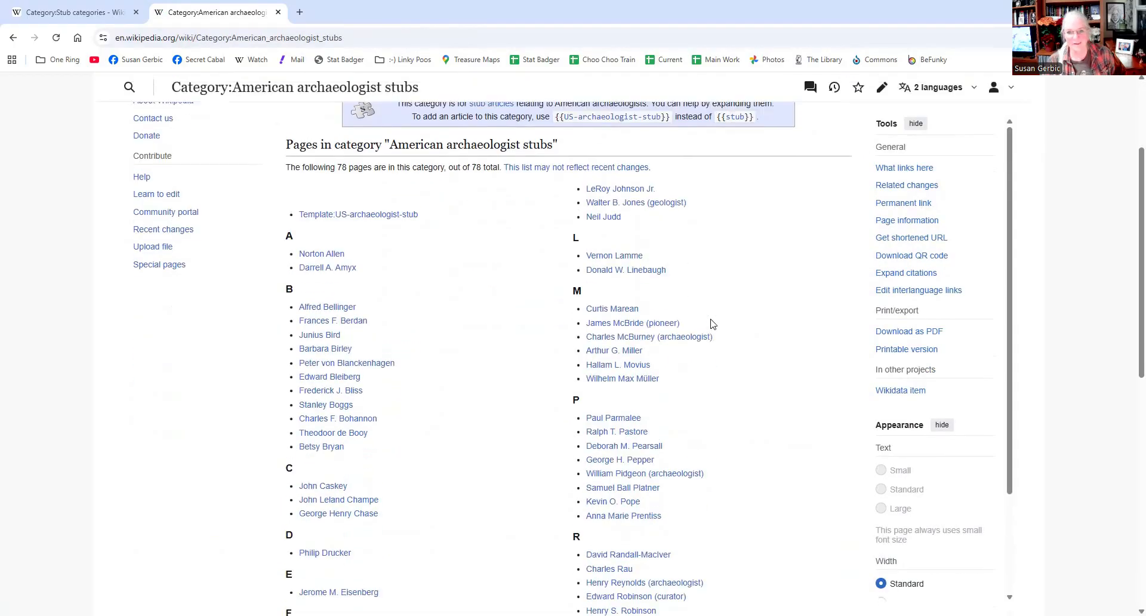
scroll(711, 325, "up", 5)
left_click(787, 167)
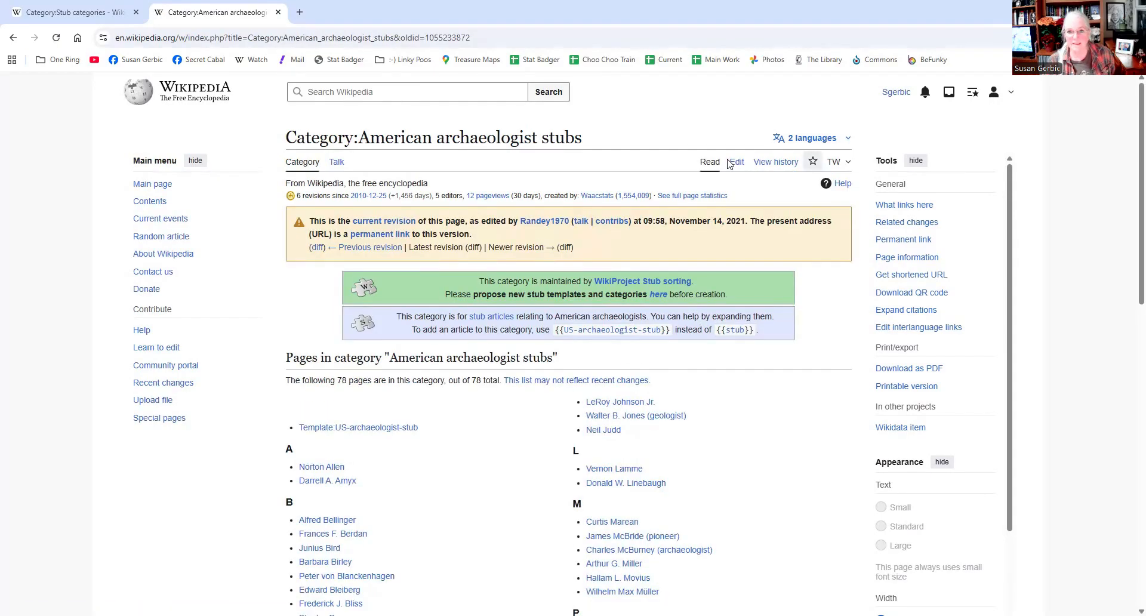
left_click(775, 165)
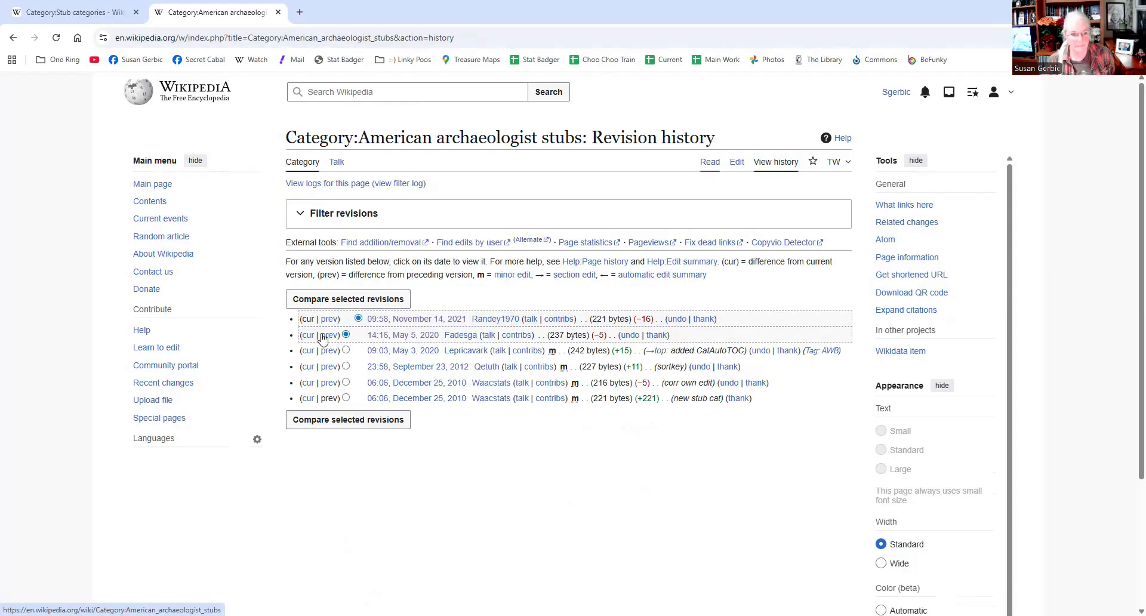
mouse_move(323, 338)
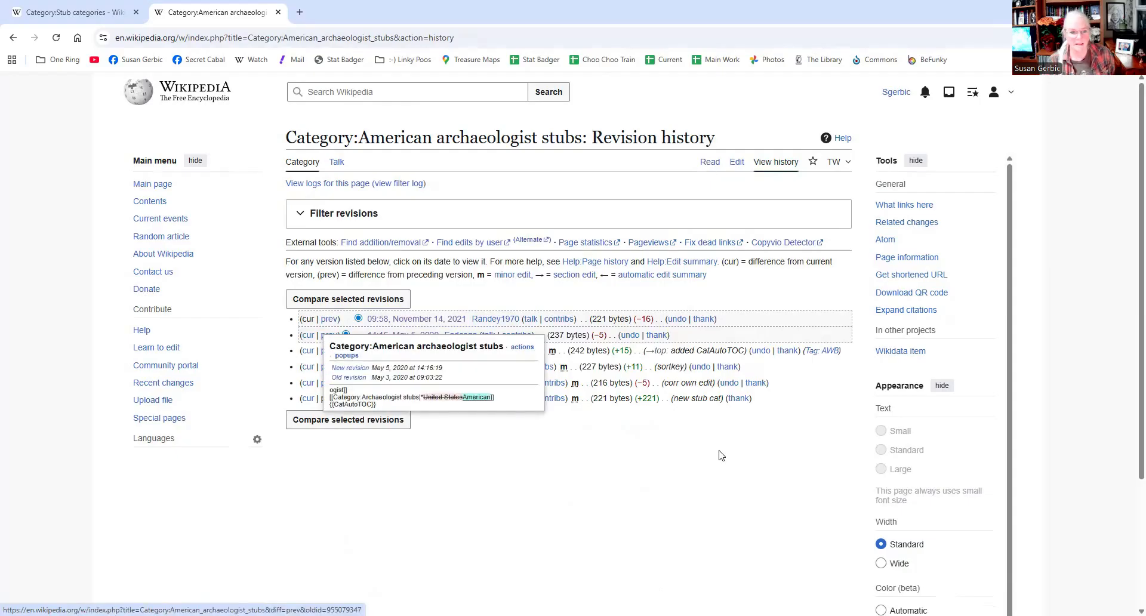
key("alt+Left")
Return to the American archaeologist stubs list and open the stub article listed under W
scroll(755, 442, "down", 7)
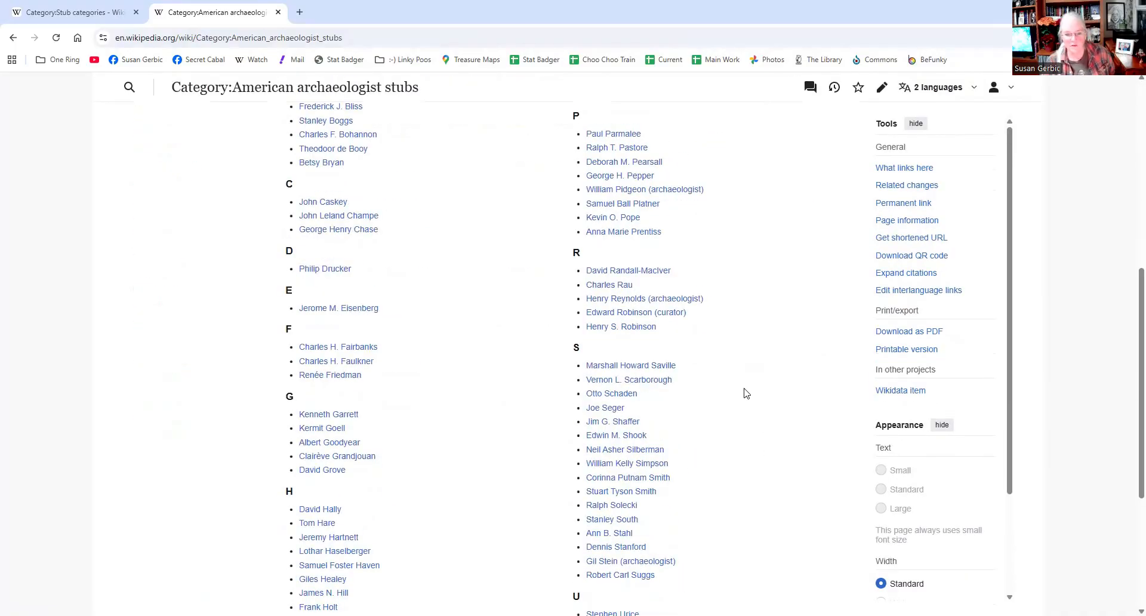
scroll(744, 403, "down", 5)
left_click(609, 457)
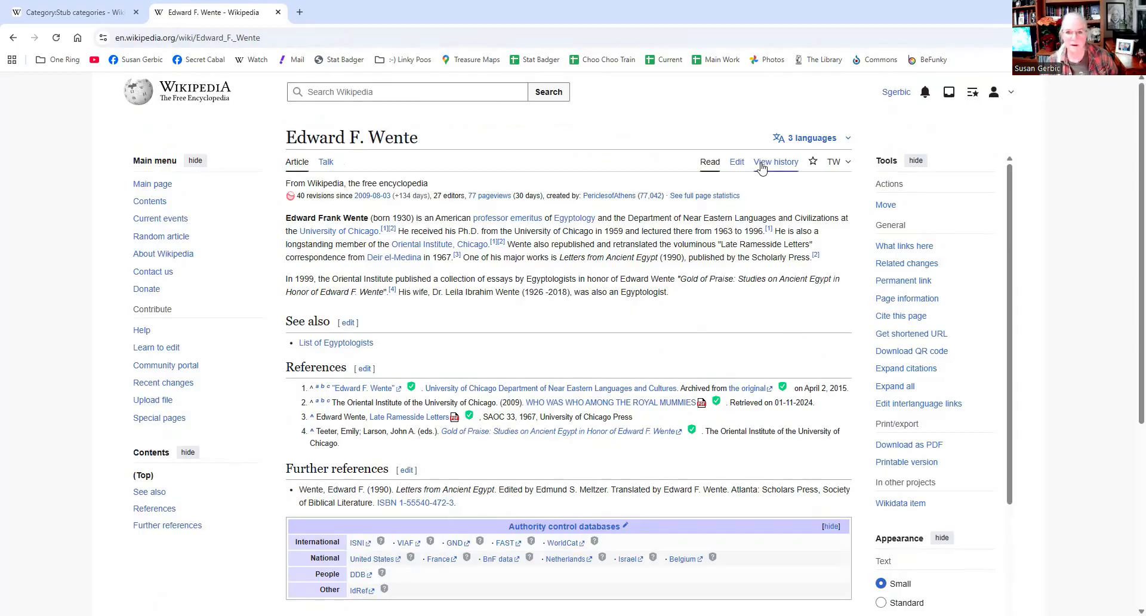
Open the article's wikitext for editing and select everything from the short description through the authority control template
left_click(738, 163)
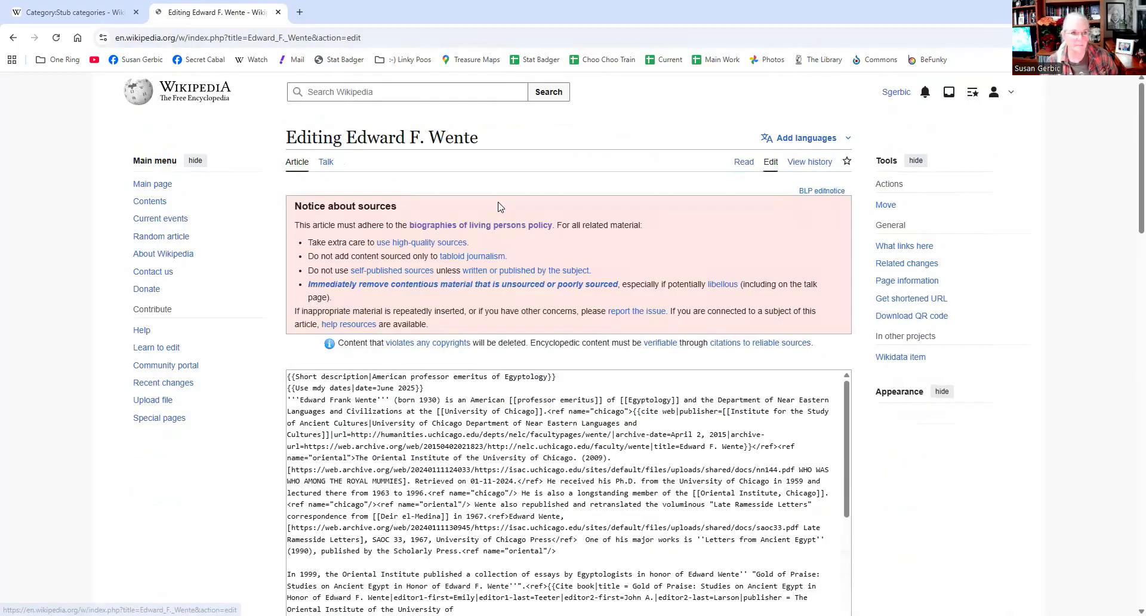
scroll(308, 258, "down", 3)
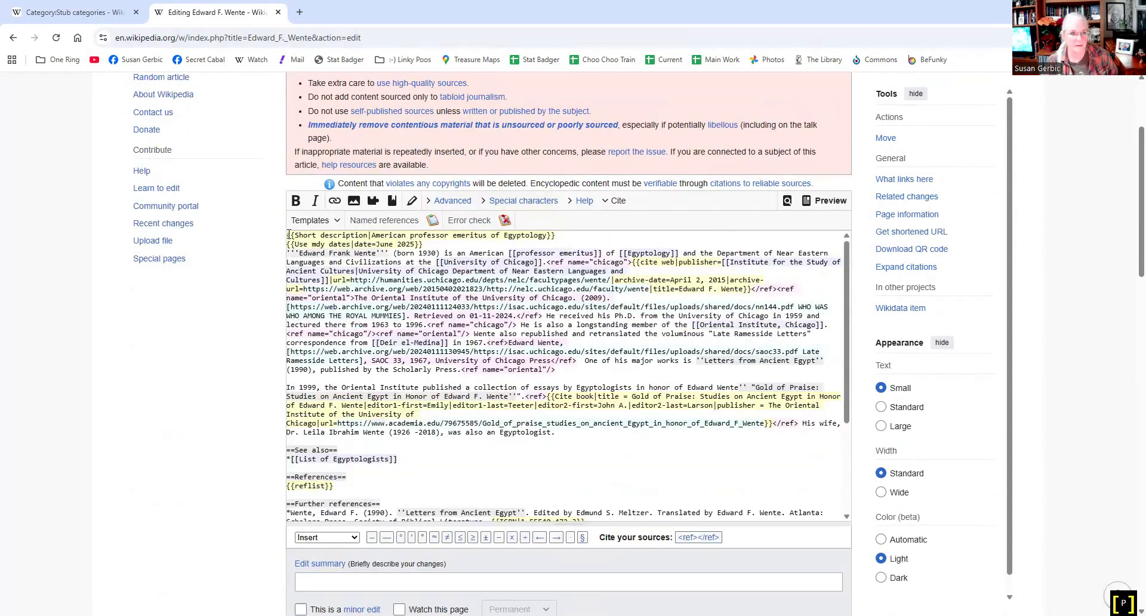
left_click_drag(287, 236, 475, 412)
scroll(459, 385, "down", 2)
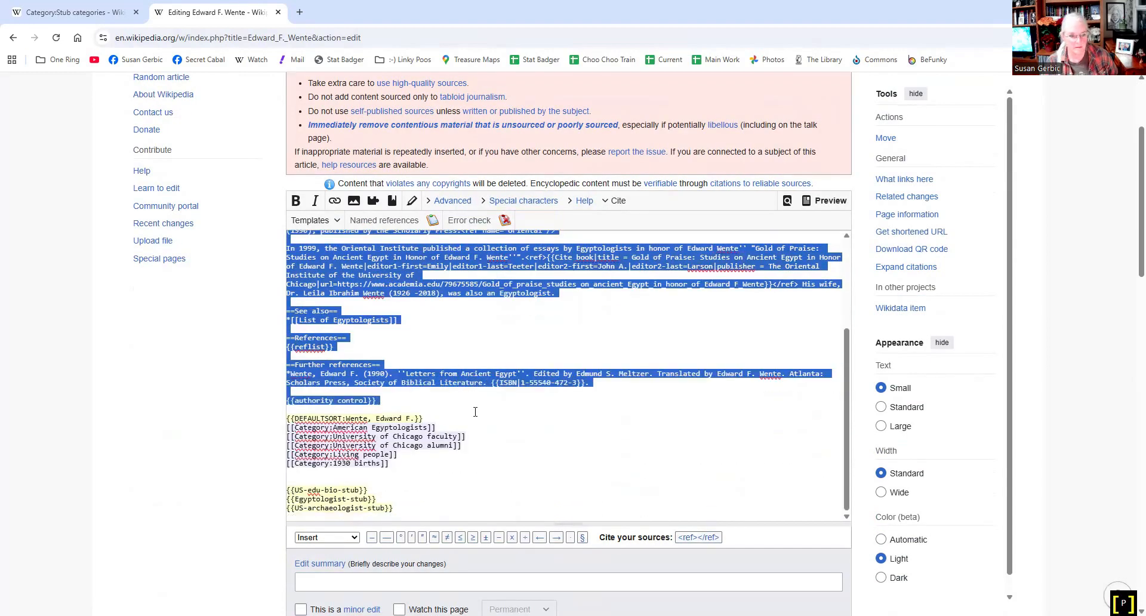
left_click_drag(520, 397, 617, 380)
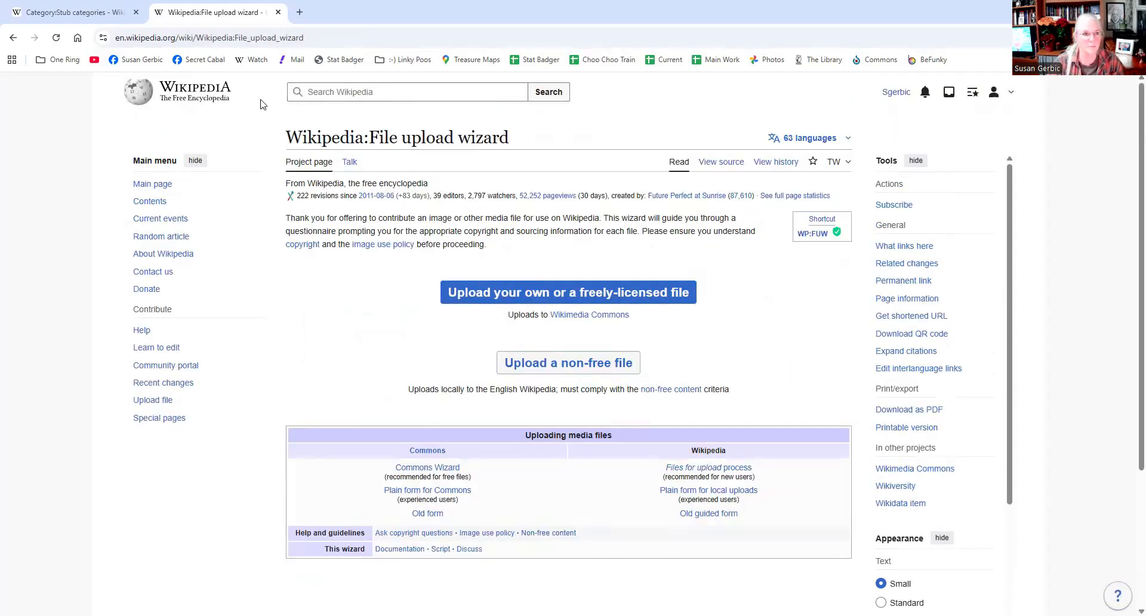
Open the account's sandbox for wikitext editing and paste the copied article wikitext below the existing comment block
left_click(14, 37)
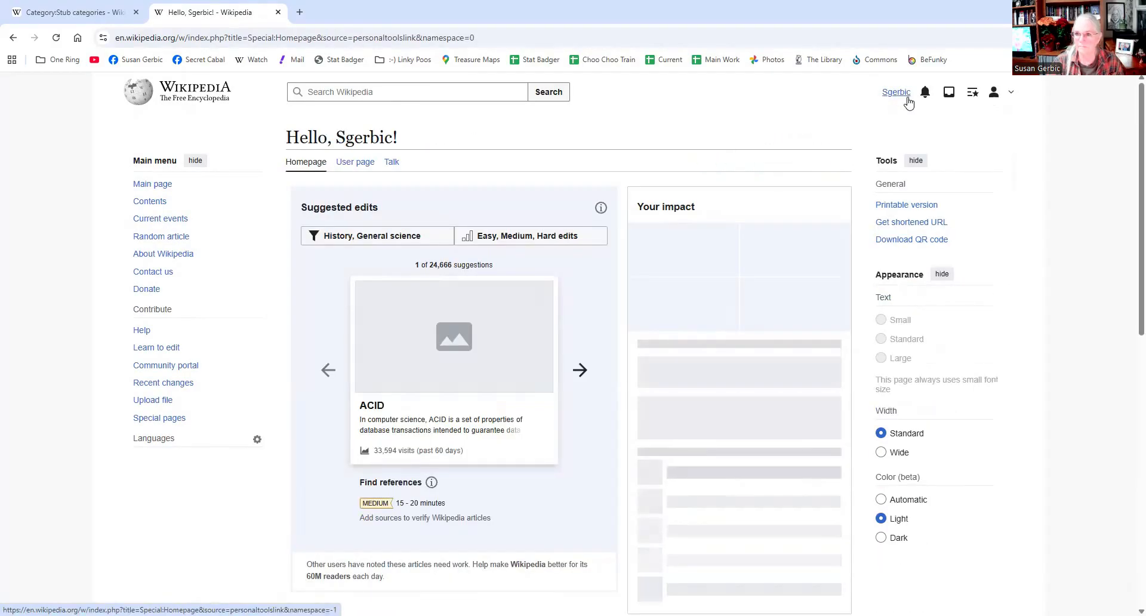
left_click(1007, 94)
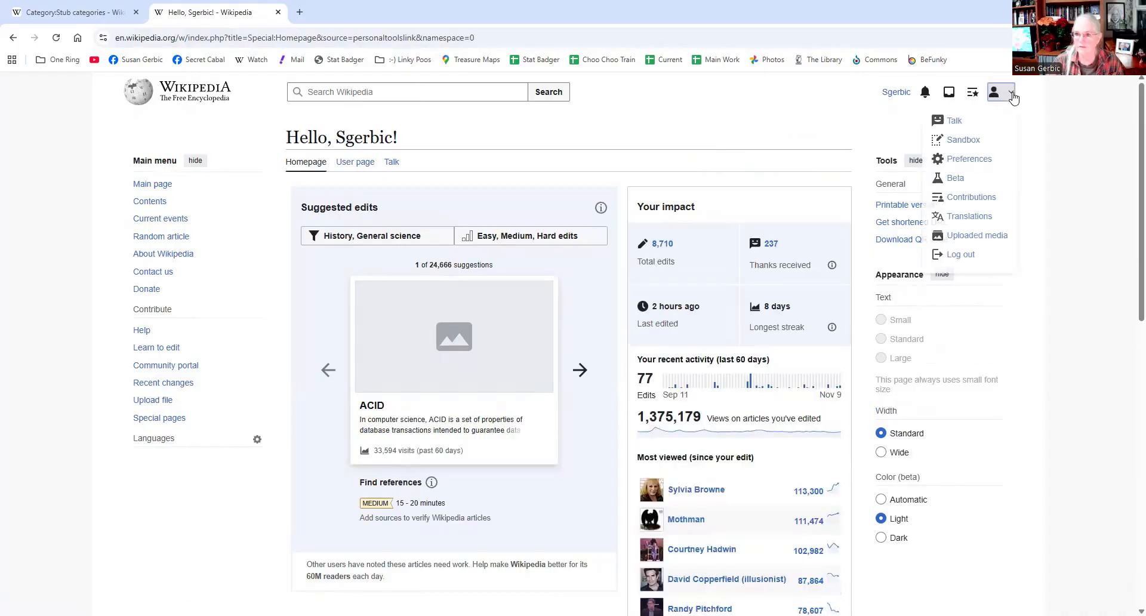
left_click(962, 139)
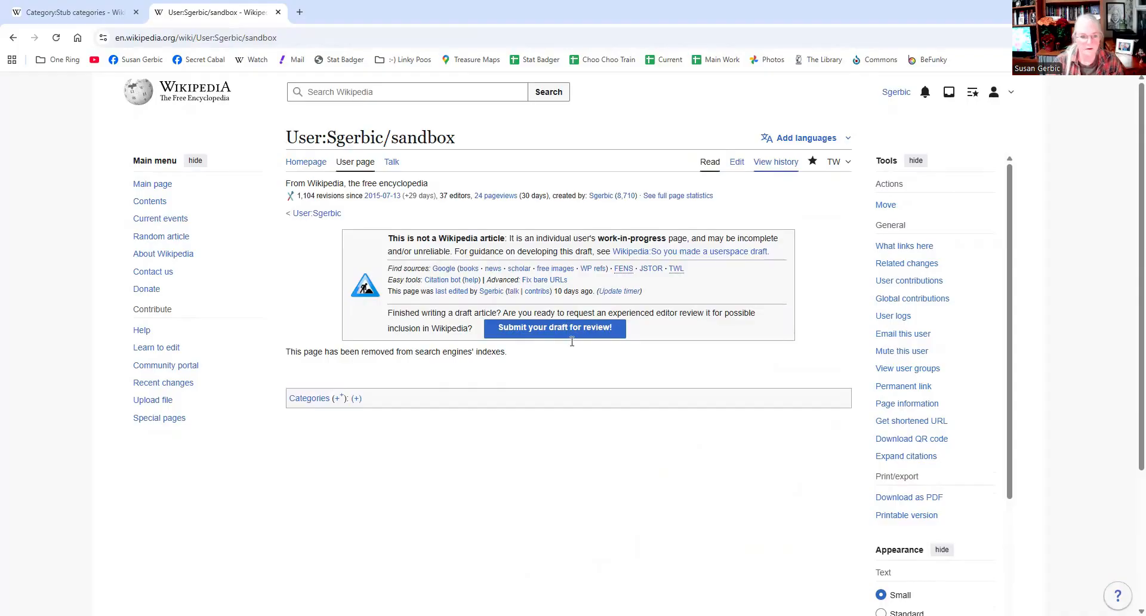
left_click(319, 351)
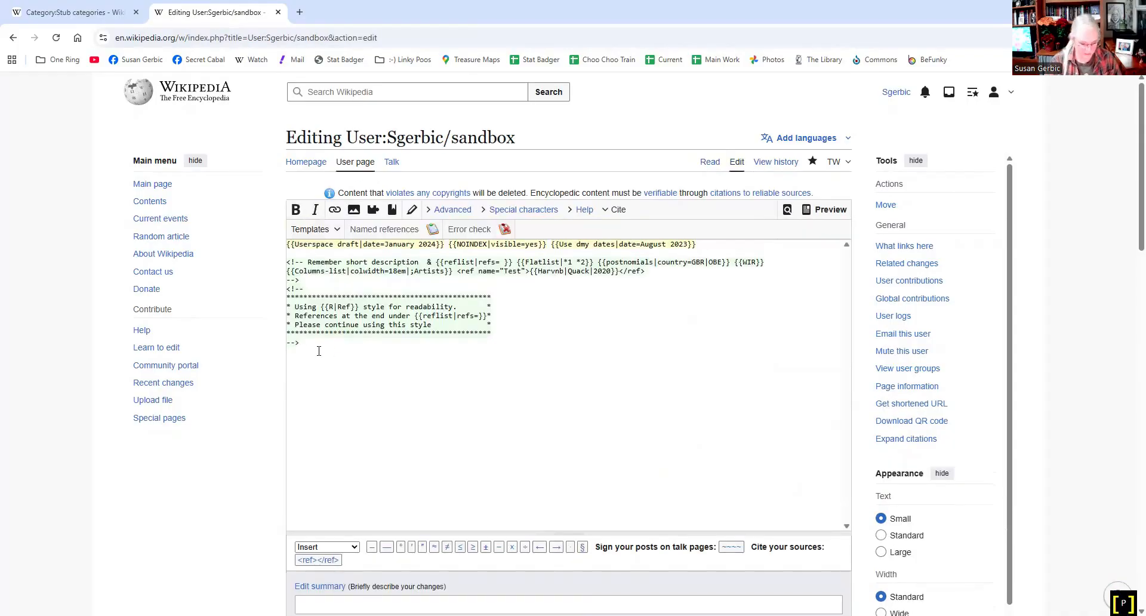
key("ctrl+v")
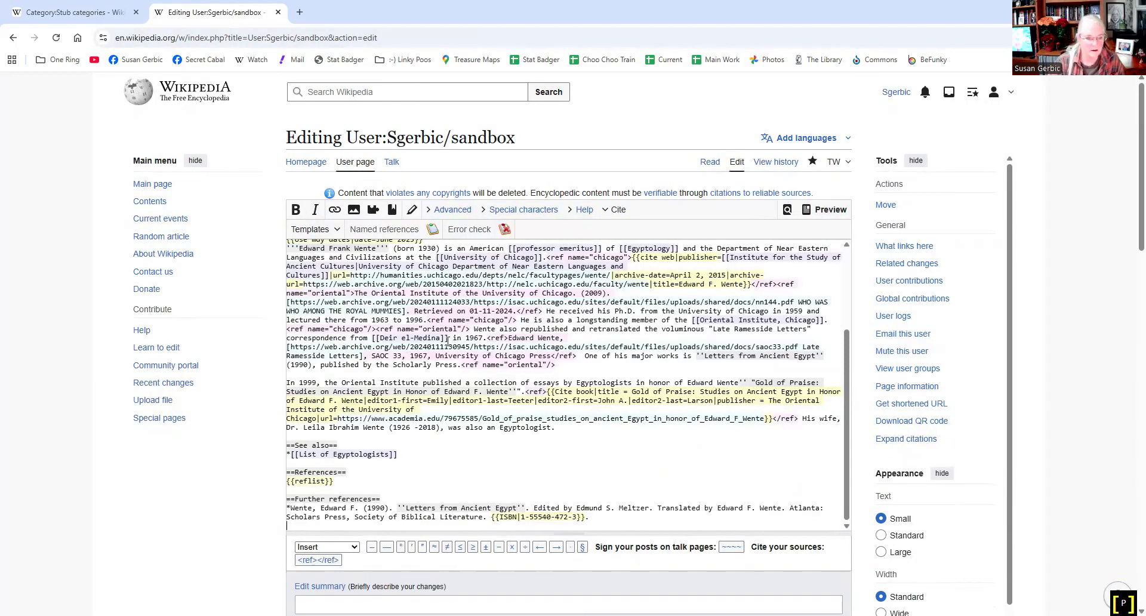
scroll(449, 342, "up", 3)
scroll(417, 412, "down", 3)
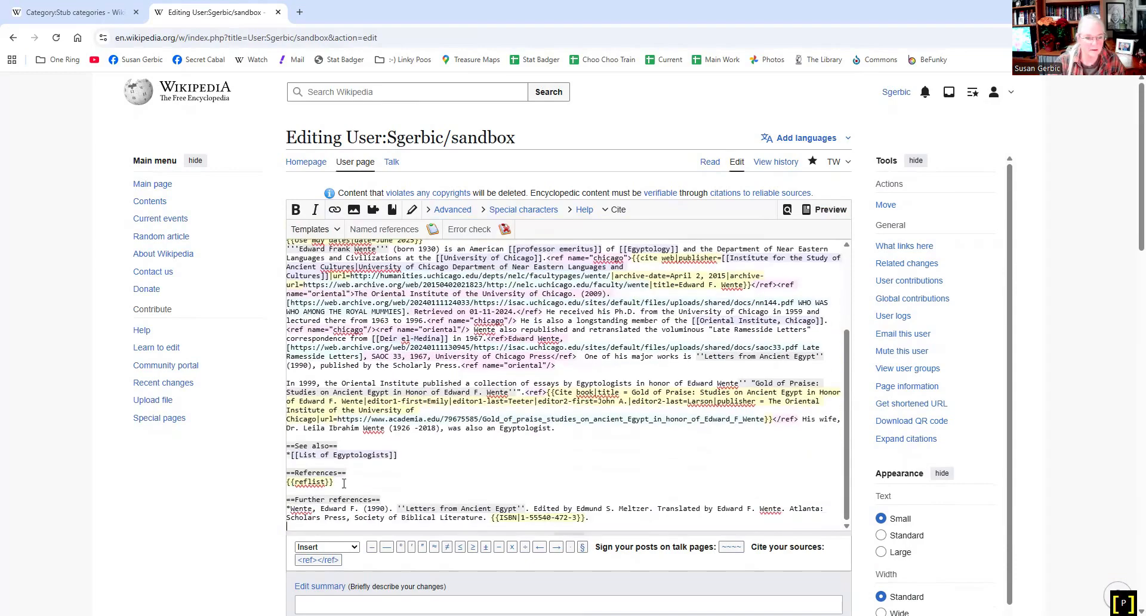
Replace {{reflist}} under References with {{reflist|refs=}} copied from the comment block, and add a closing }} two lines below it
scroll(379, 456, "up", 3)
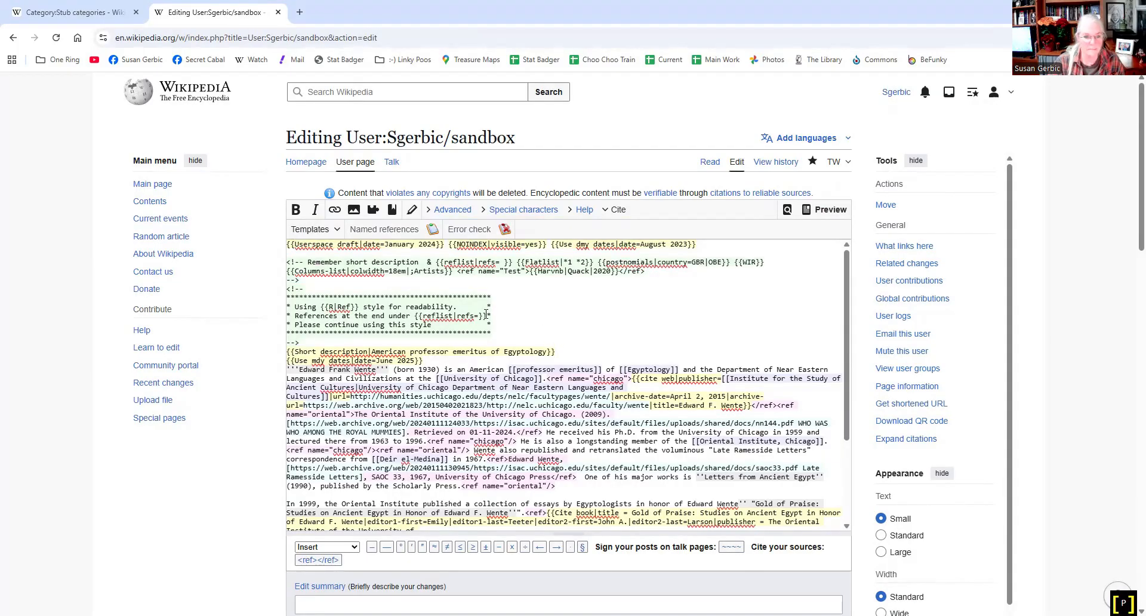
left_click_drag(486, 316, 417, 316)
key("ctrl+c")
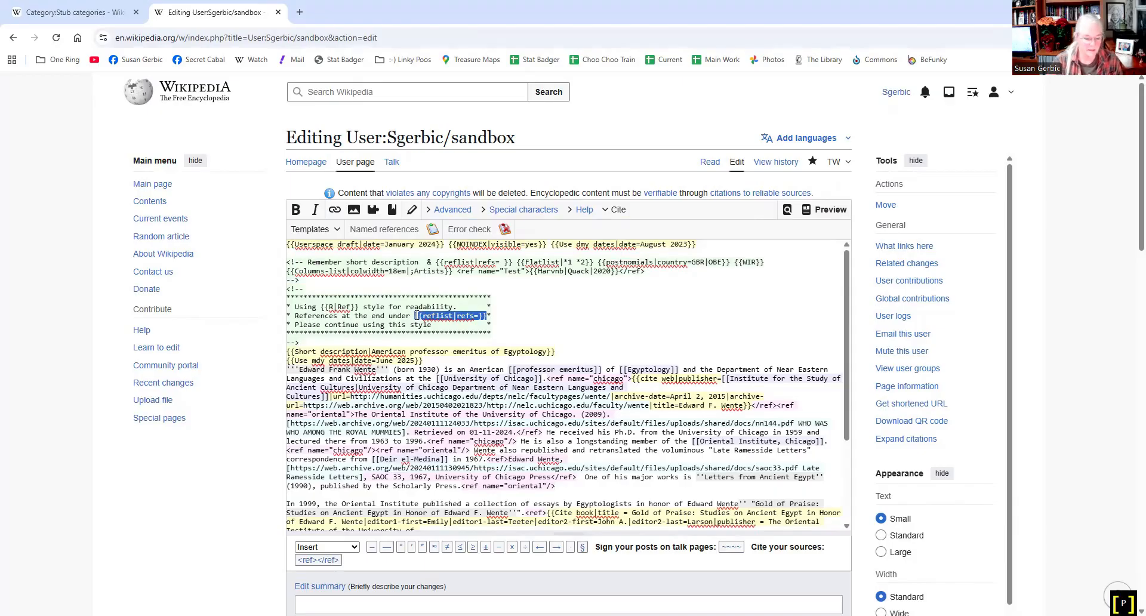
scroll(376, 421, "down", 3)
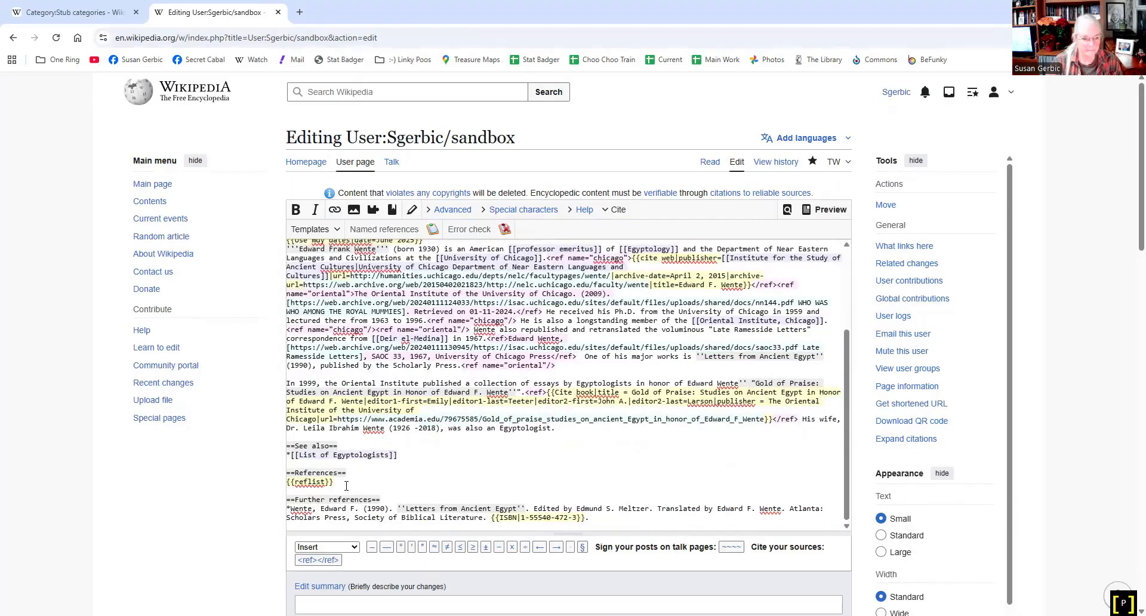
left_click_drag(347, 485, 282, 487)
key("ctrl+v")
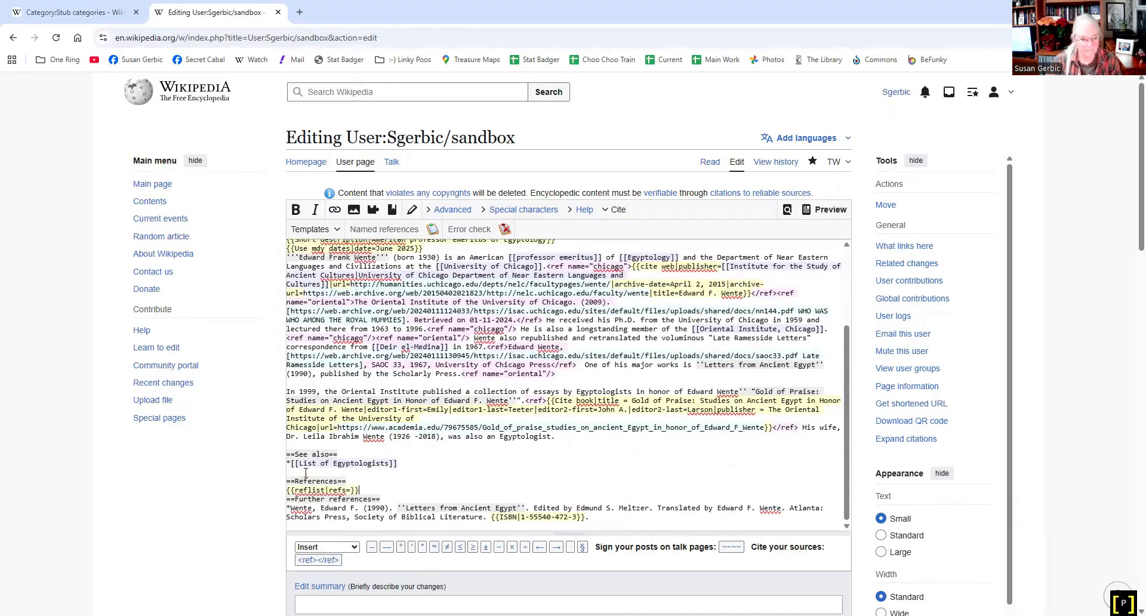
key("Return")
key("Return")
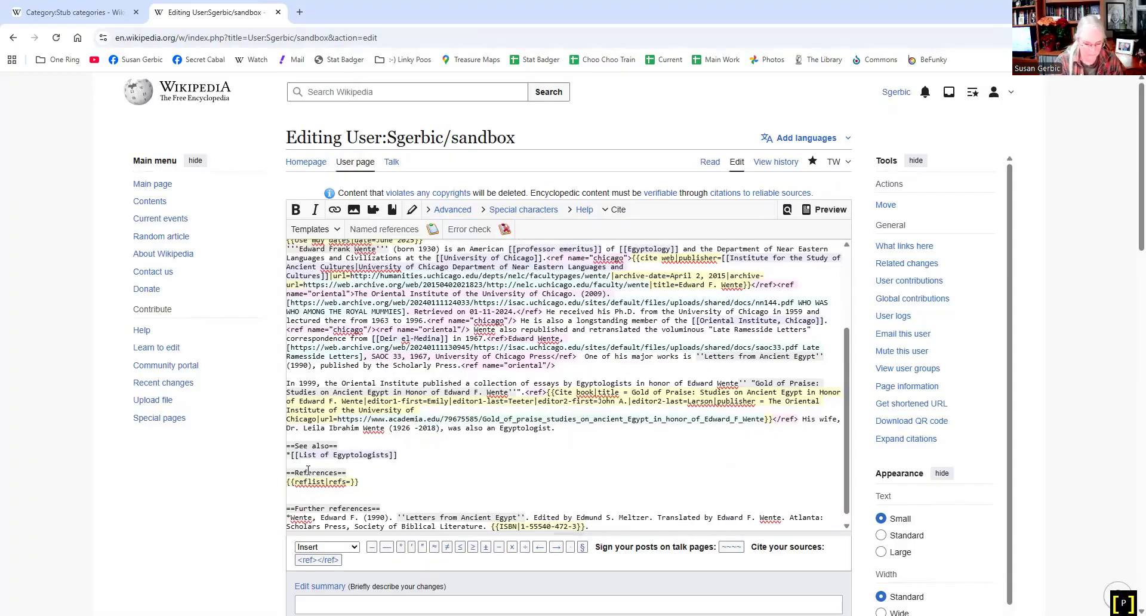
type("}}")
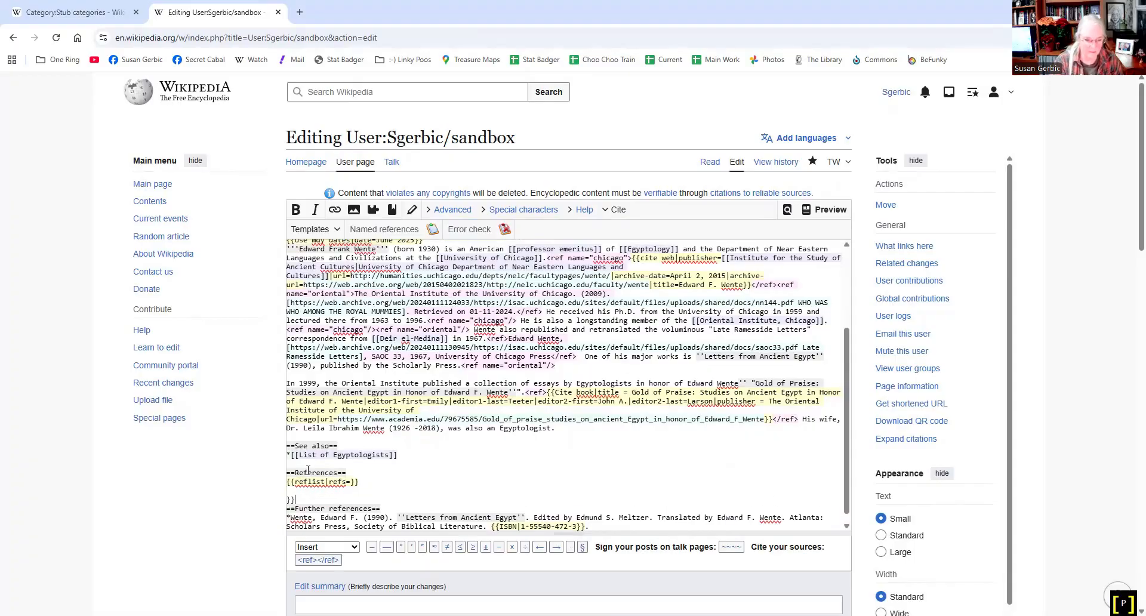
left_click(492, 437)
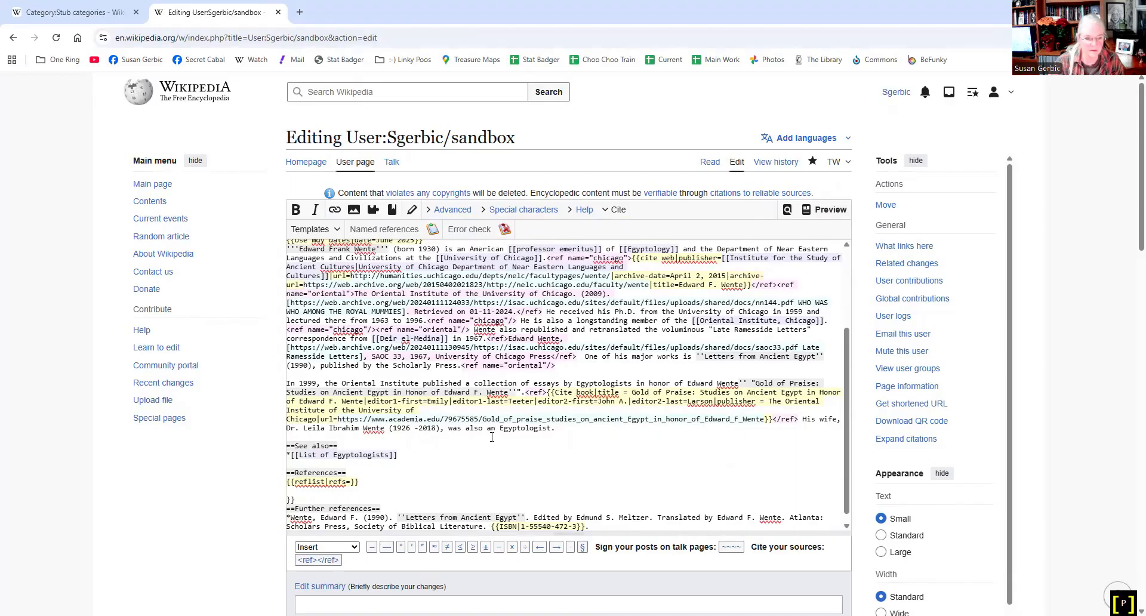
Review the pasted draft and publish the sandbox edit with the edit summary "Starting new project"
scroll(492, 437, "up", 4)
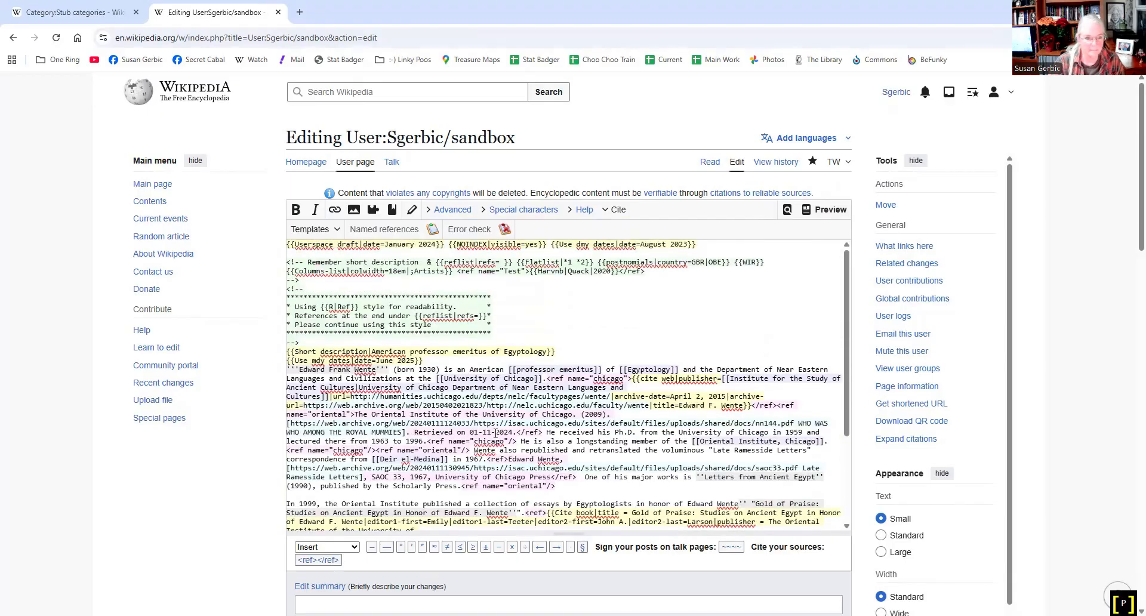
scroll(556, 357, "down", 3)
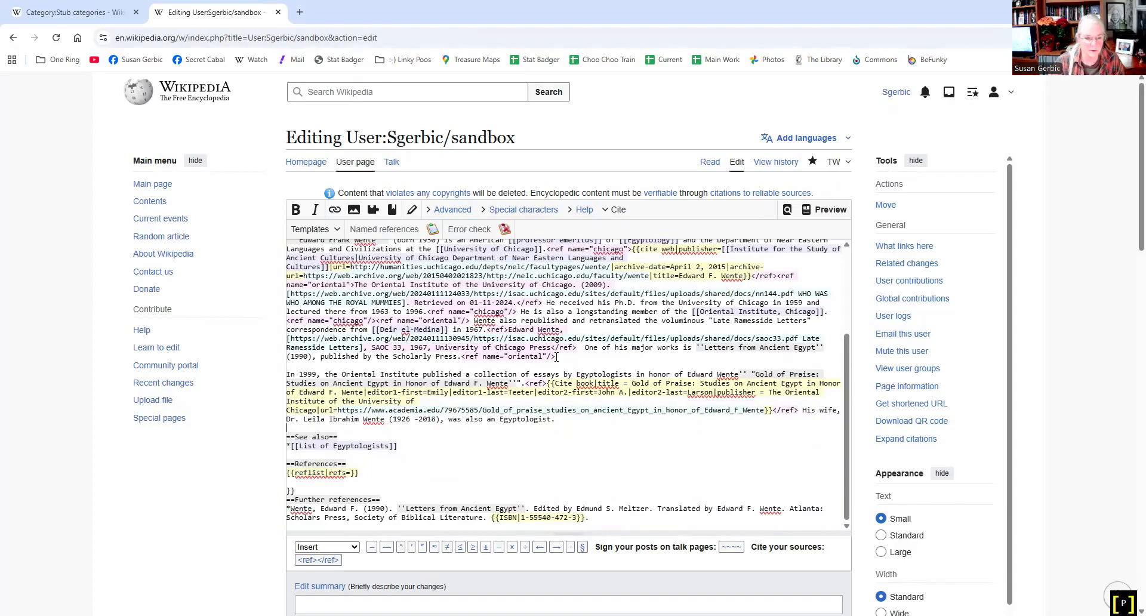
scroll(556, 357, "up", 3)
scroll(556, 356, "down", 3)
scroll(236, 484, "down", 3)
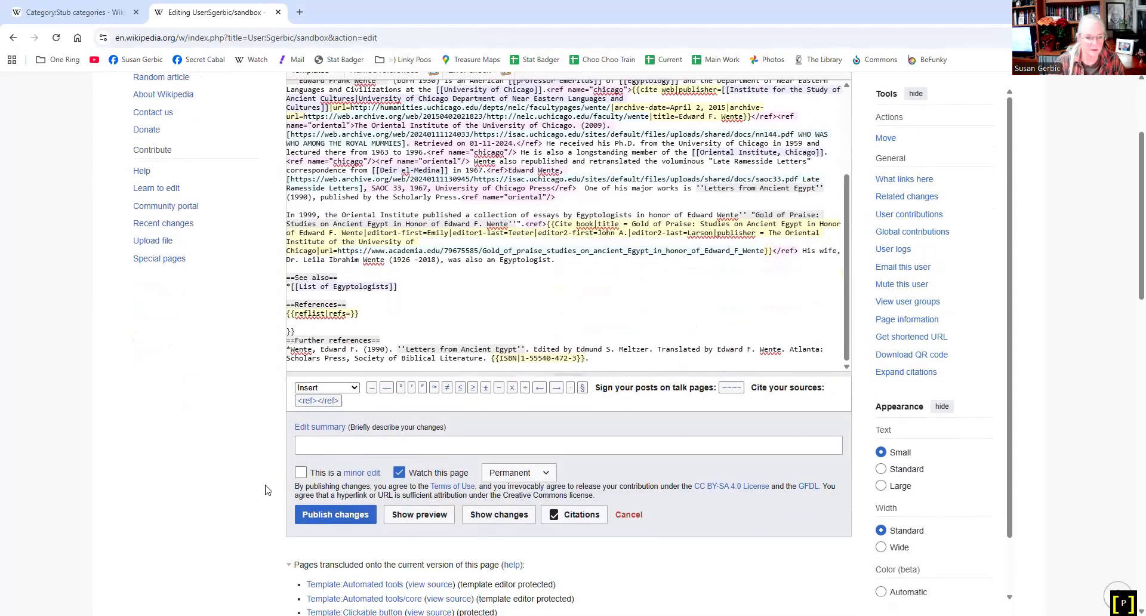
left_click(361, 443)
type("s")
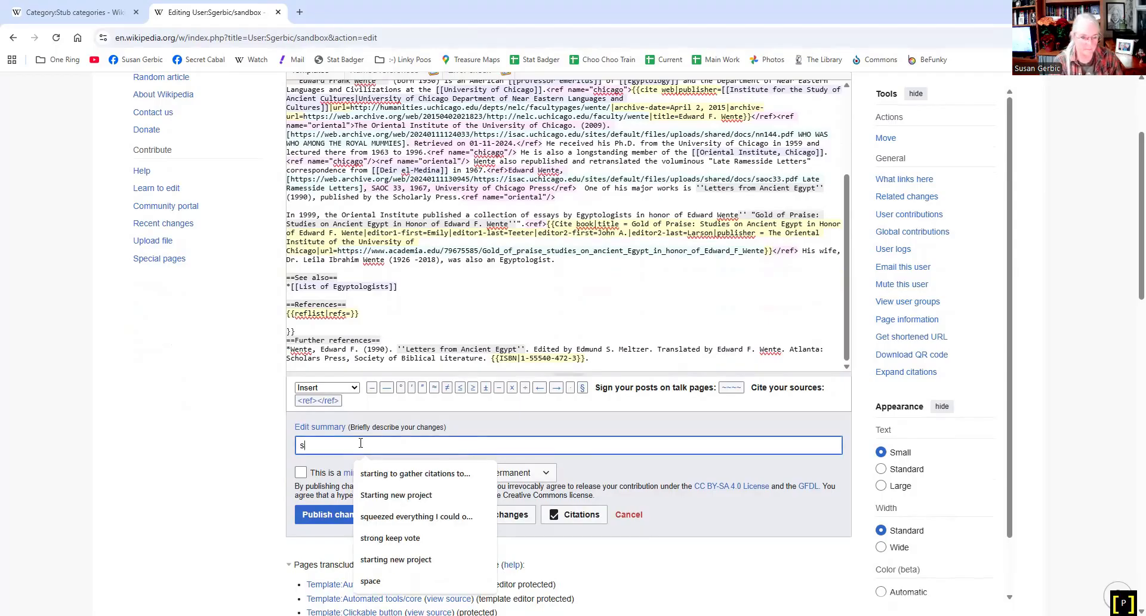
type("tarting new project")
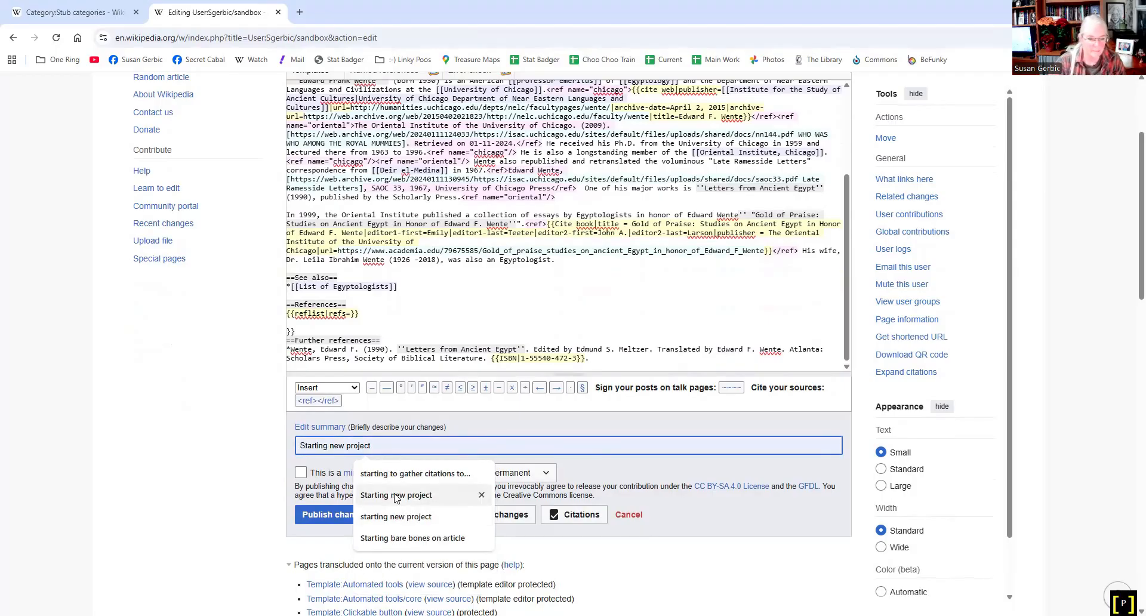
left_click(397, 495)
left_click(352, 522)
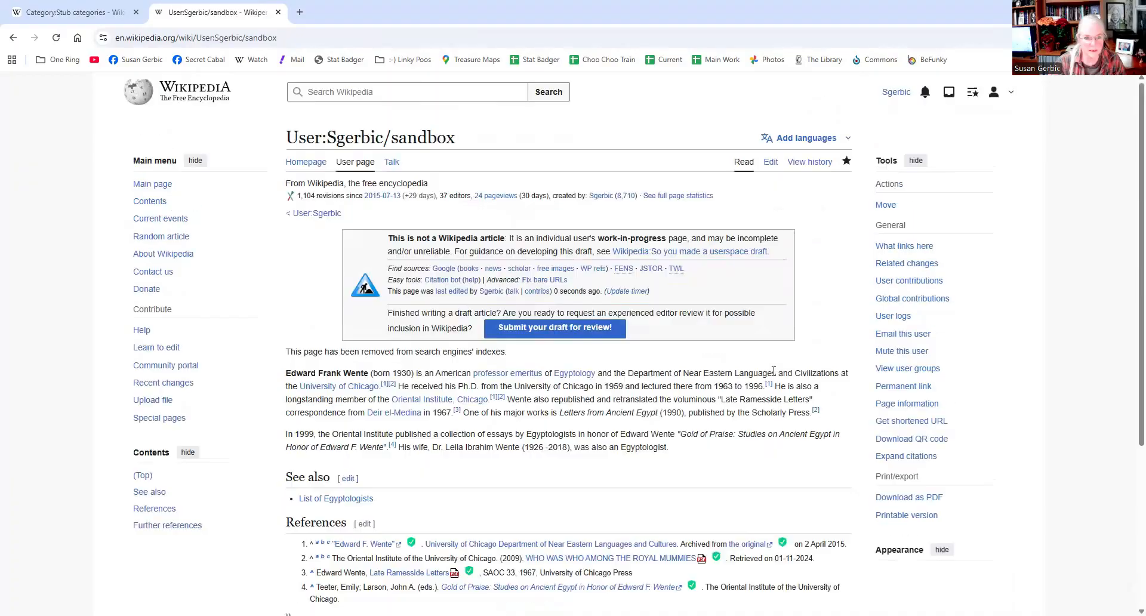
Open the Gold of Praise, Late Ramesside Letters, Royal Mummies and University of Chicago department reference links in separate new tabs
scroll(584, 353, "down", 3)
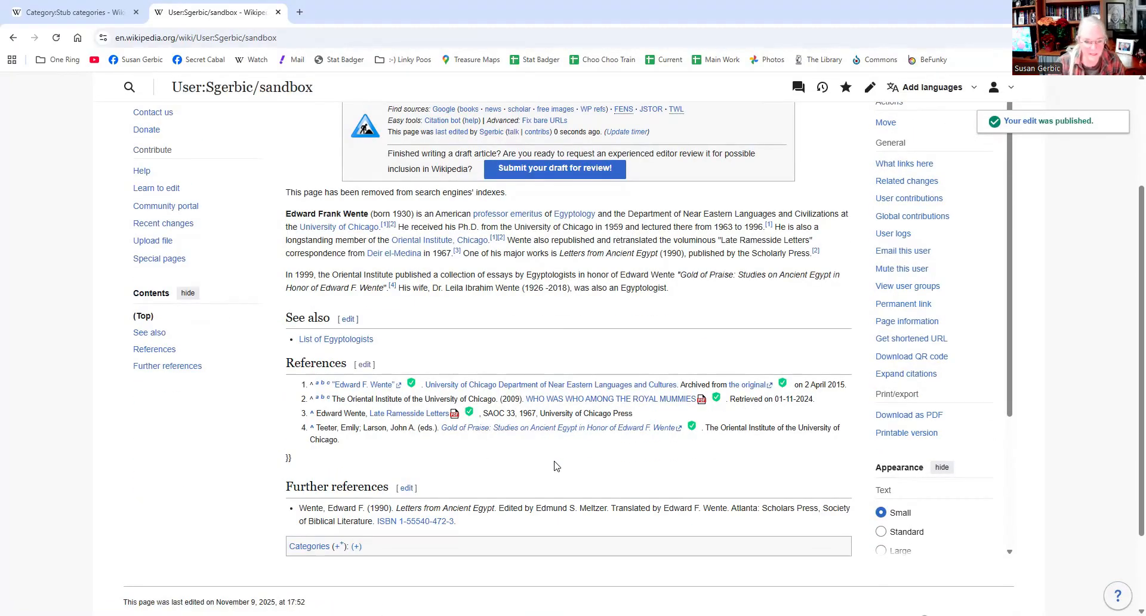
right_click(554, 431)
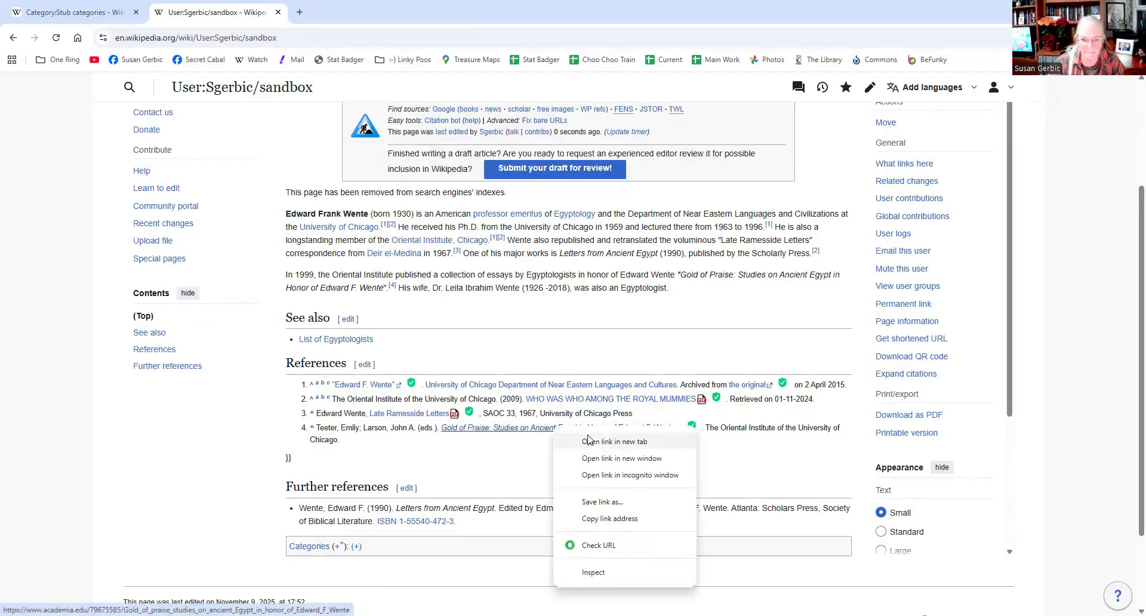
left_click(614, 442)
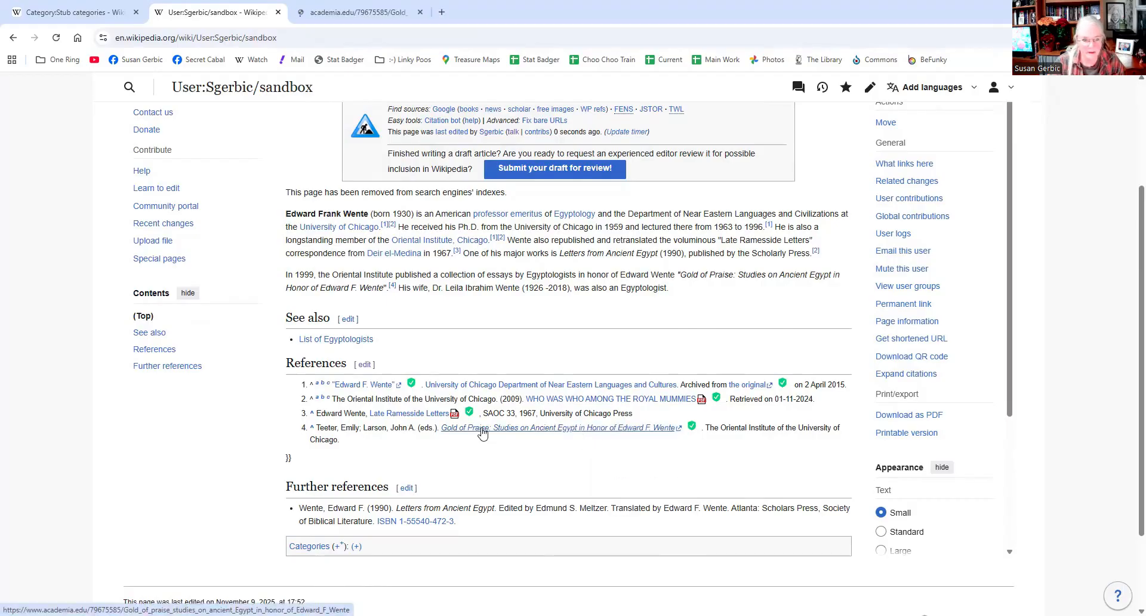
right_click(419, 416)
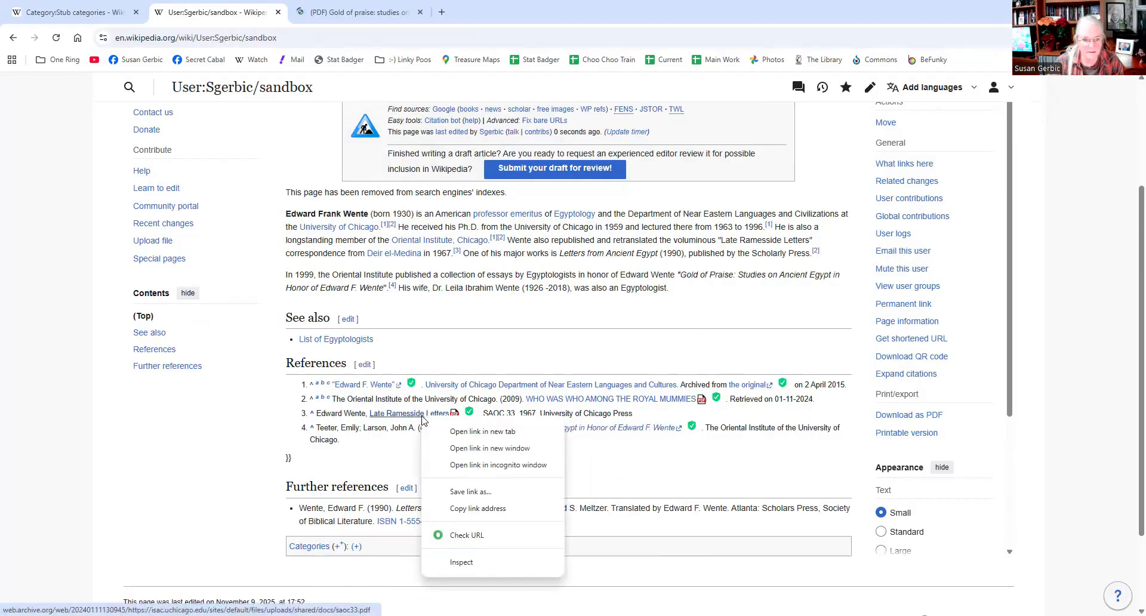
left_click(460, 432)
right_click(561, 400)
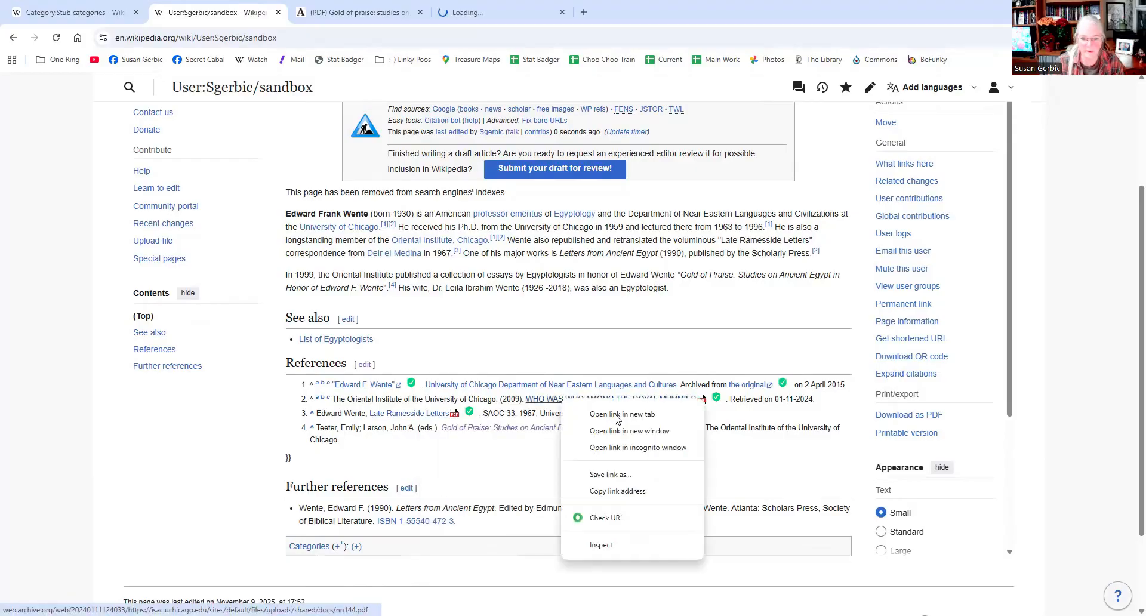
left_click(617, 416)
right_click(532, 399)
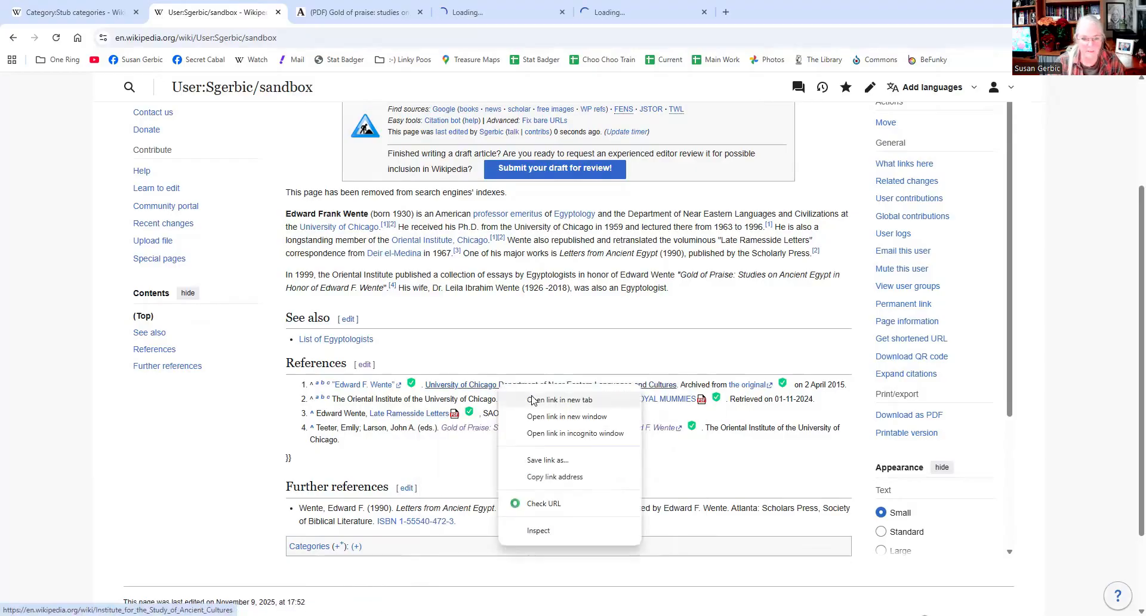
left_click(532, 400)
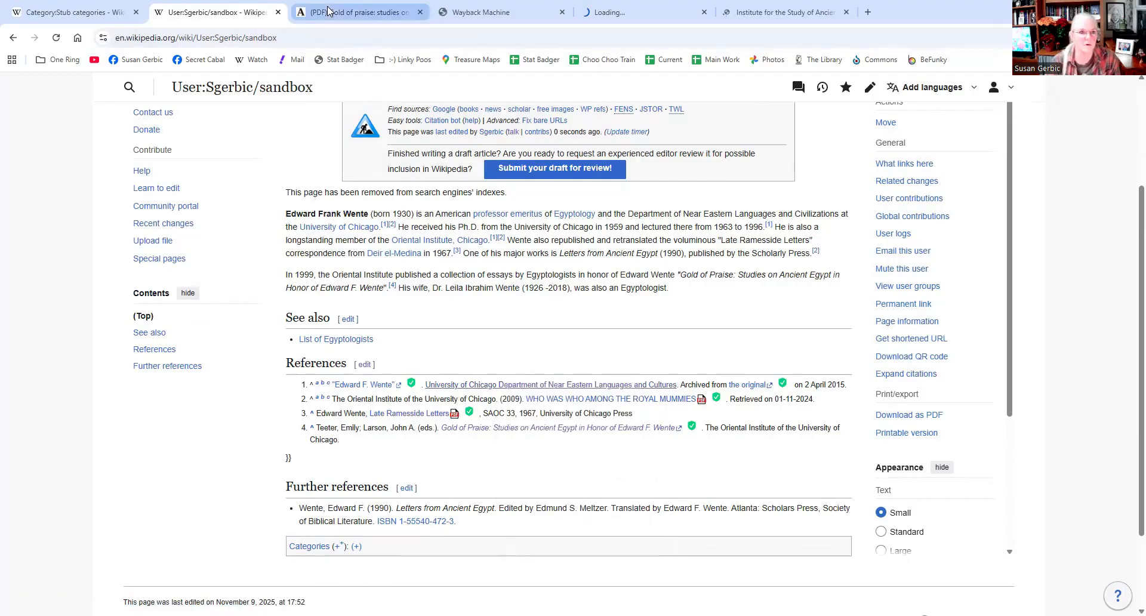
Skim the archived Late Ramesside Letters PDF around its title page, close it, and return to the sandbox draft
scroll(736, 362, "up", 2)
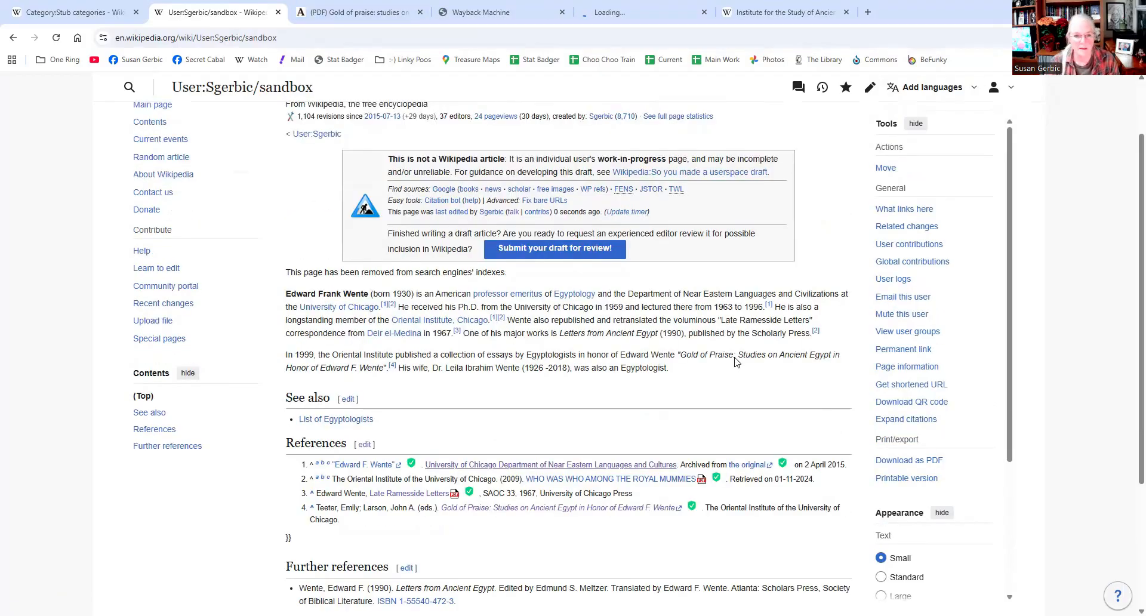
scroll(737, 362, "up", 2)
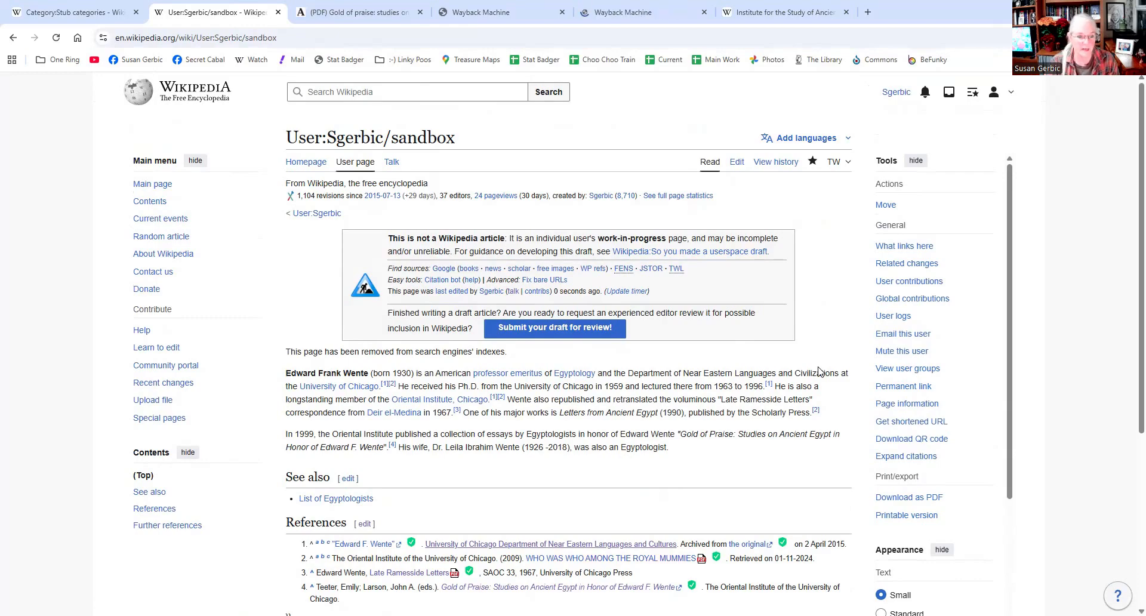
left_click(533, 12)
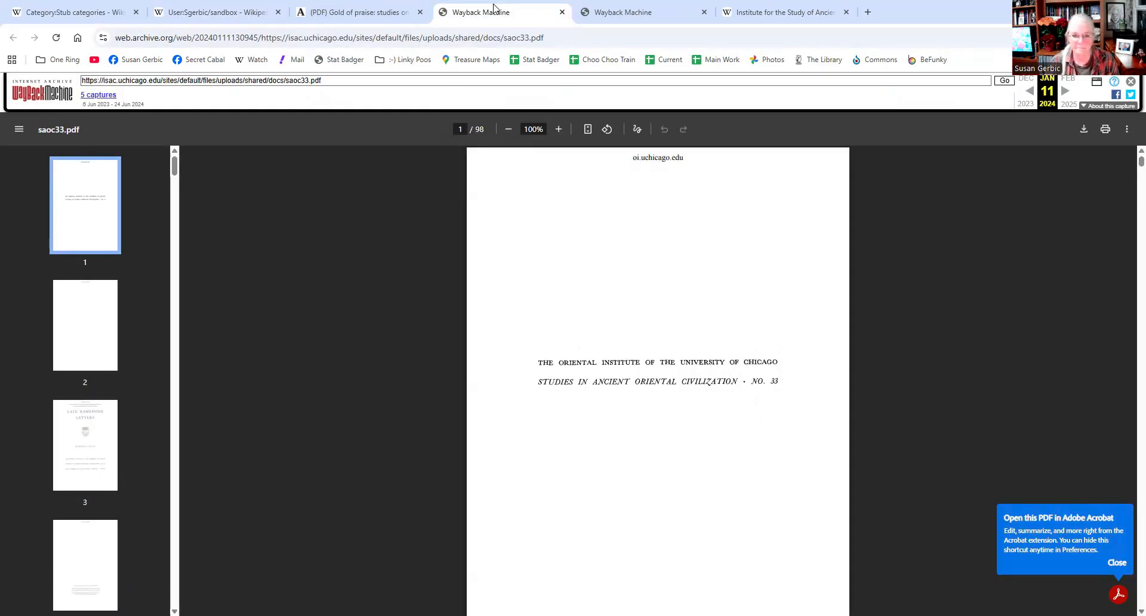
scroll(560, 293, "down", 3)
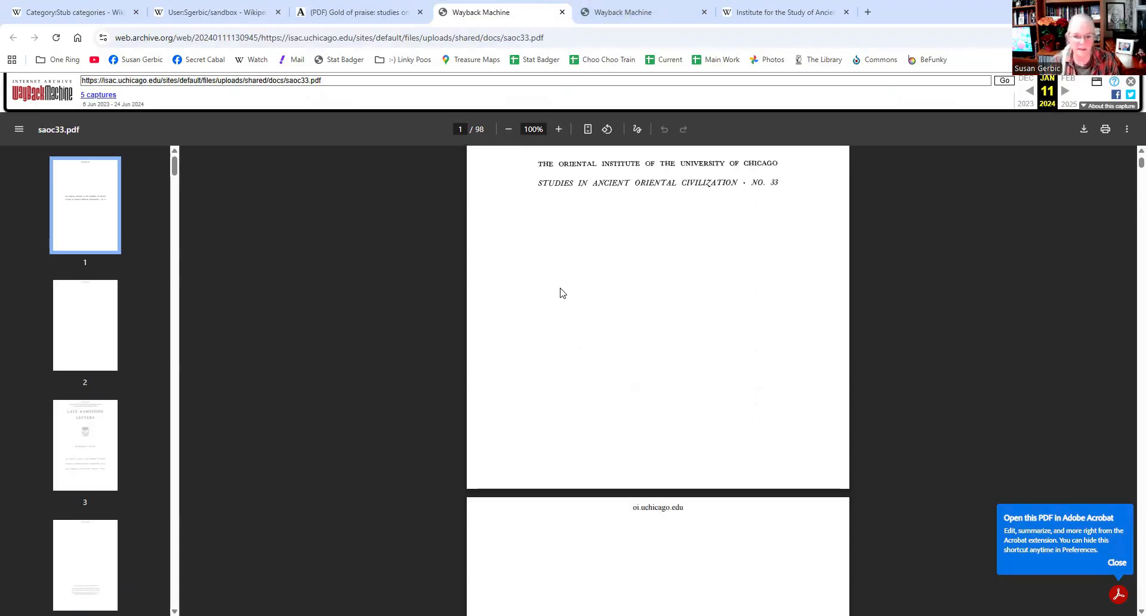
scroll(560, 292, "down", 4)
scroll(563, 289, "down", 10)
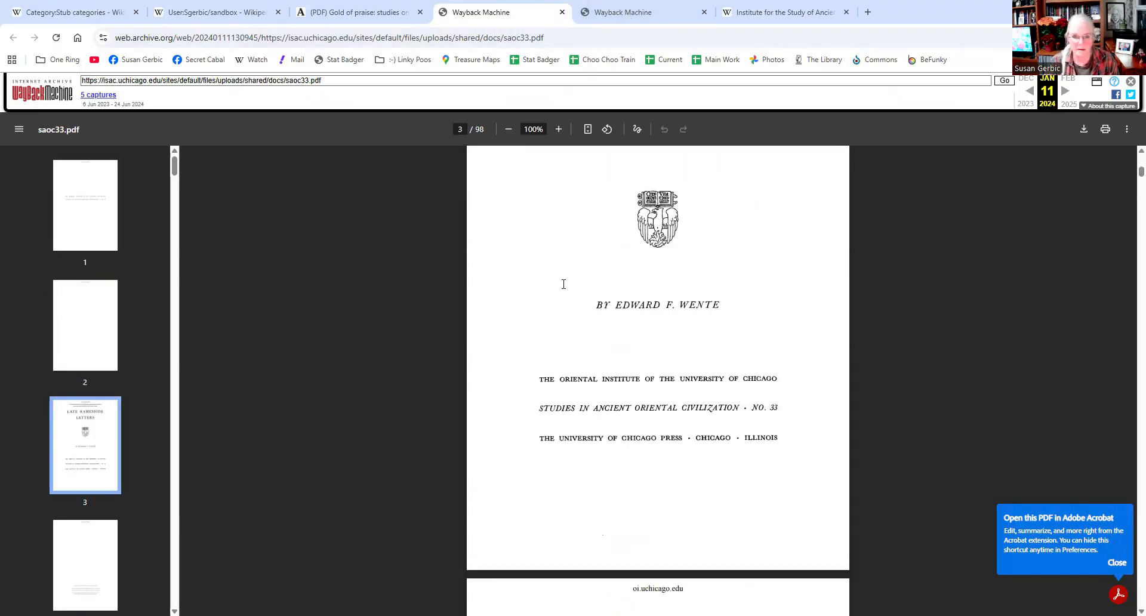
scroll(570, 276, "up", 3)
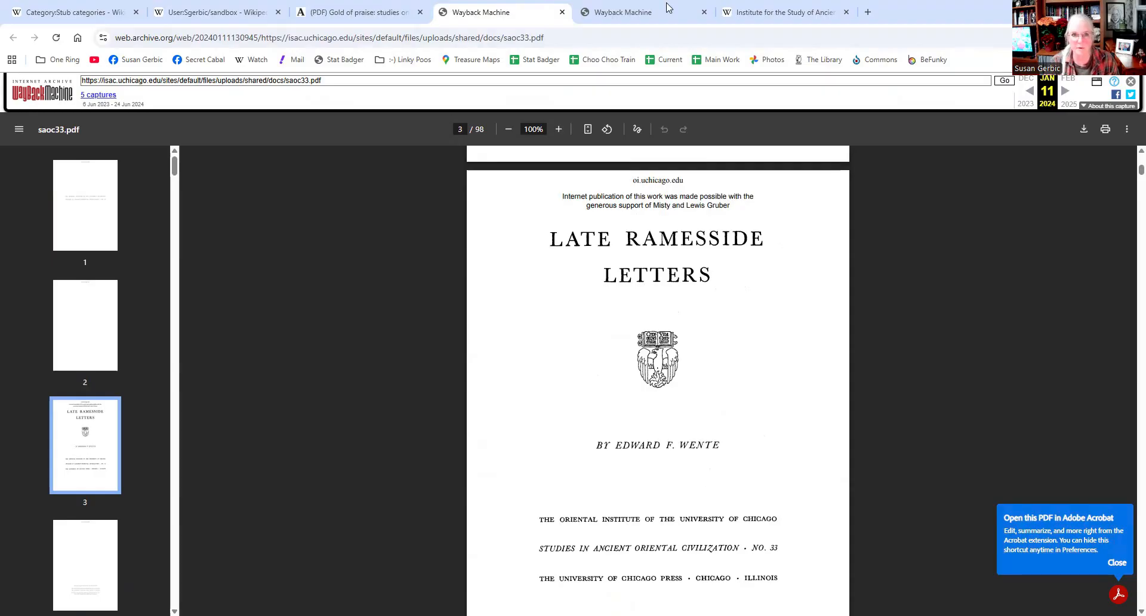
left_click(562, 12)
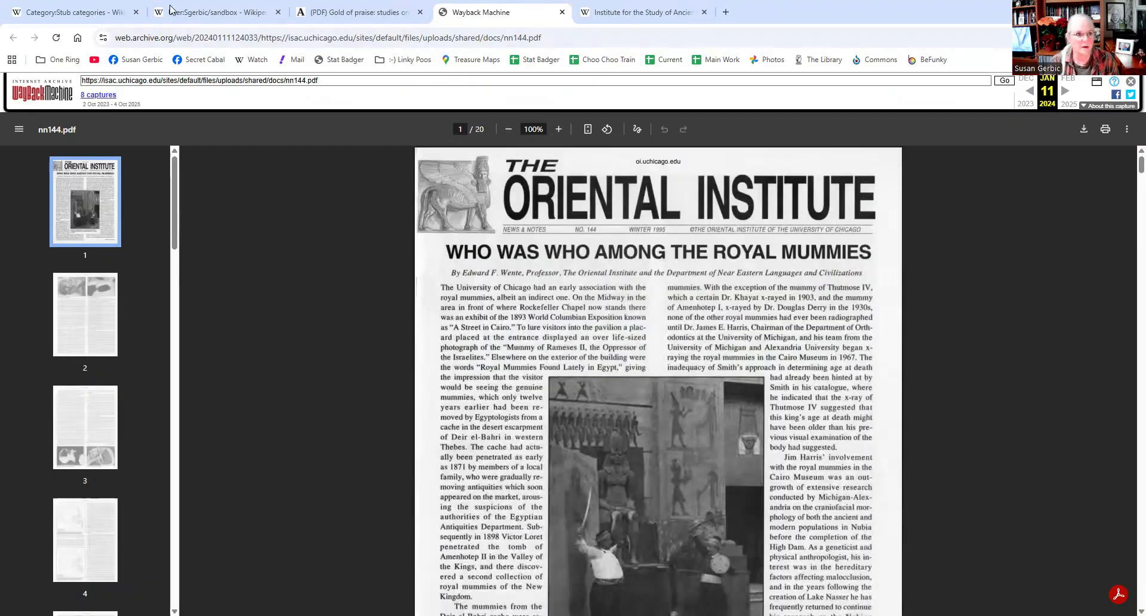
left_click(185, 11)
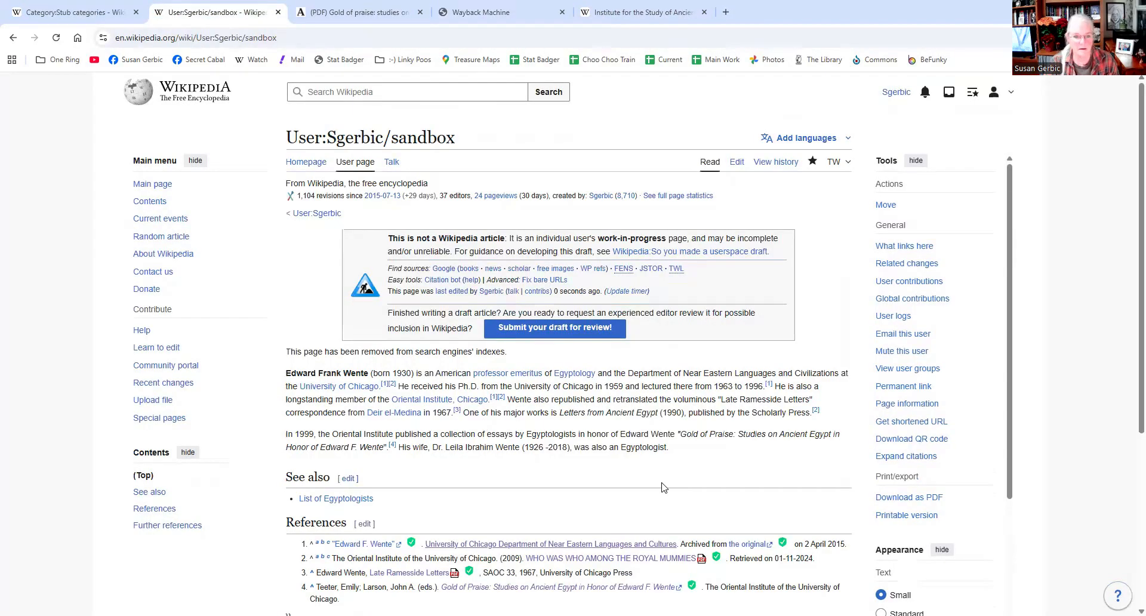
scroll(388, 477, "down", 1)
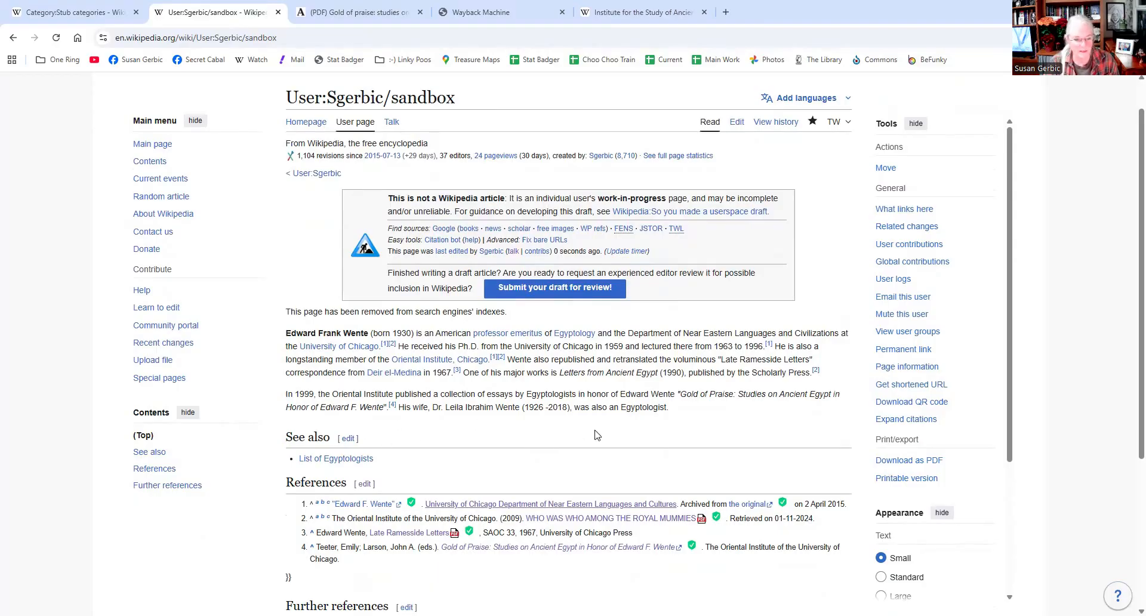
Skim the opening of the Institute for the Study of Ancient Cultures article, close it, and return to the sandbox draft
left_click(630, 13)
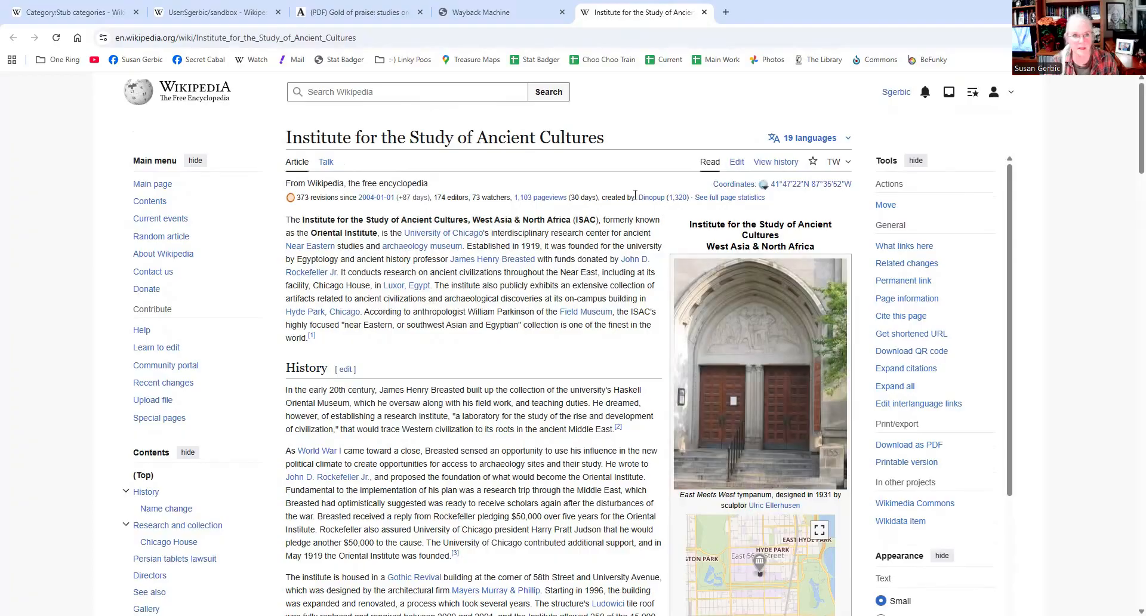
scroll(635, 194, "down", 1)
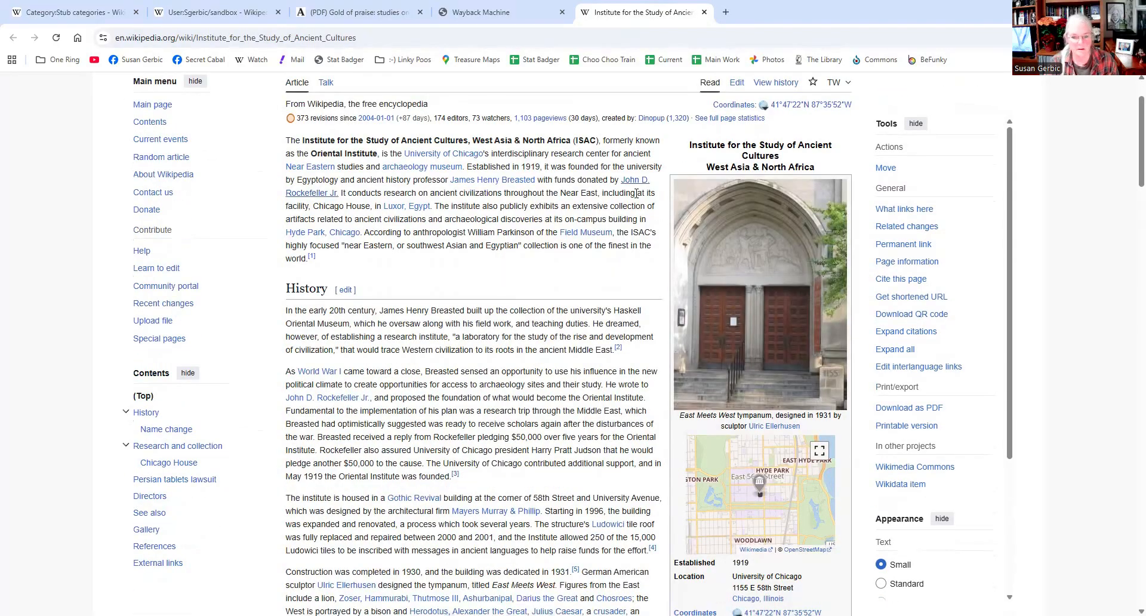
scroll(637, 193, "down", 2)
scroll(636, 193, "up", 3)
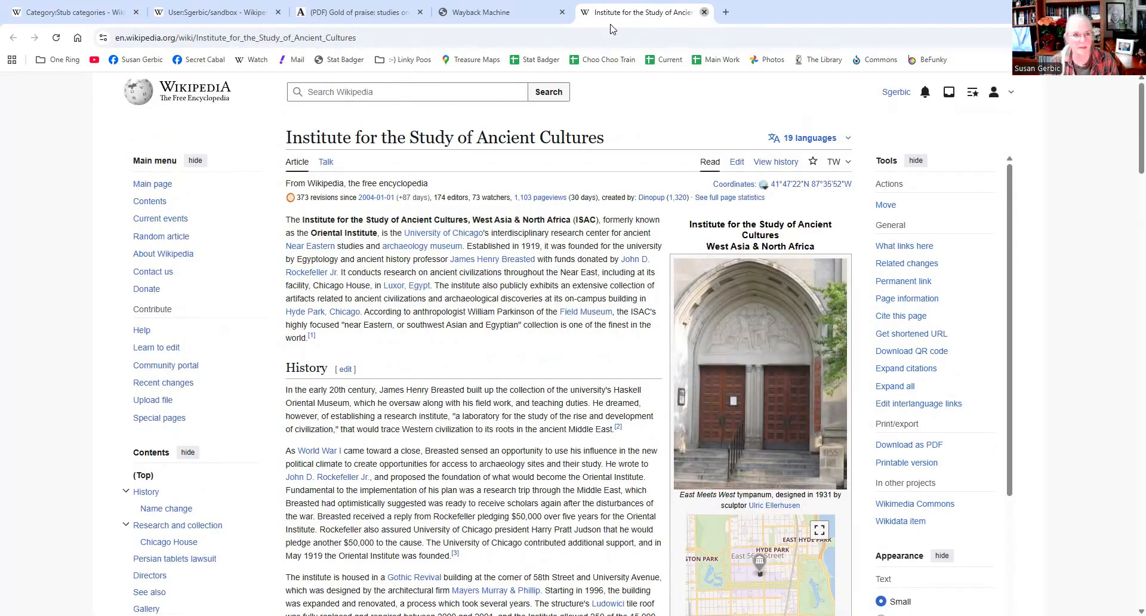
left_click(704, 12)
left_click(174, 13)
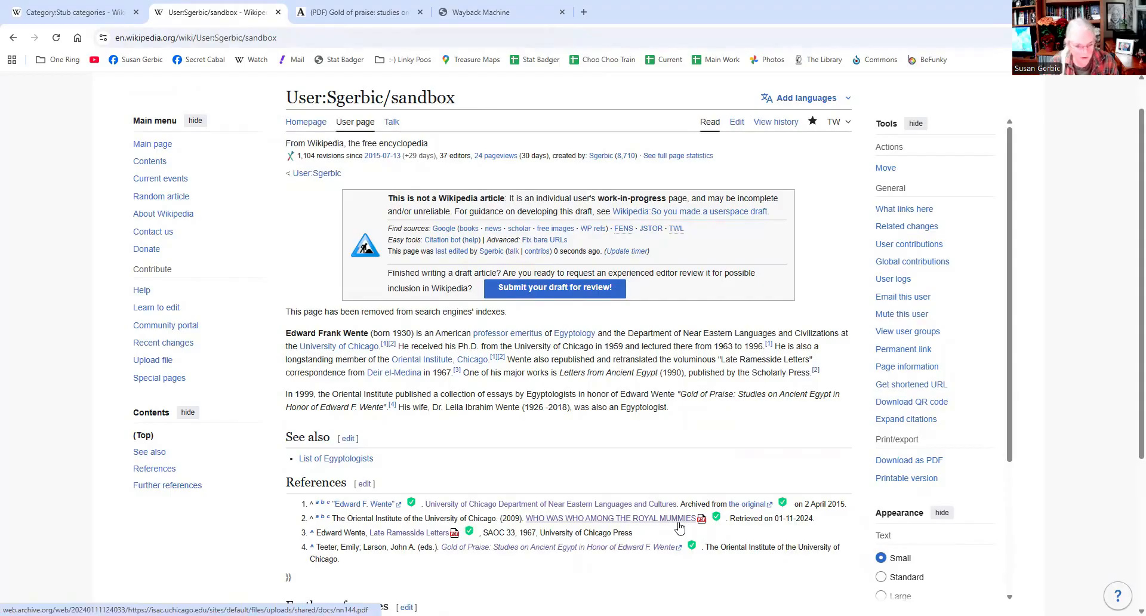
Open the archived "Edward F. Wente" faculty page from the first reference in a new tab and bring it up
mouse_move(632, 509)
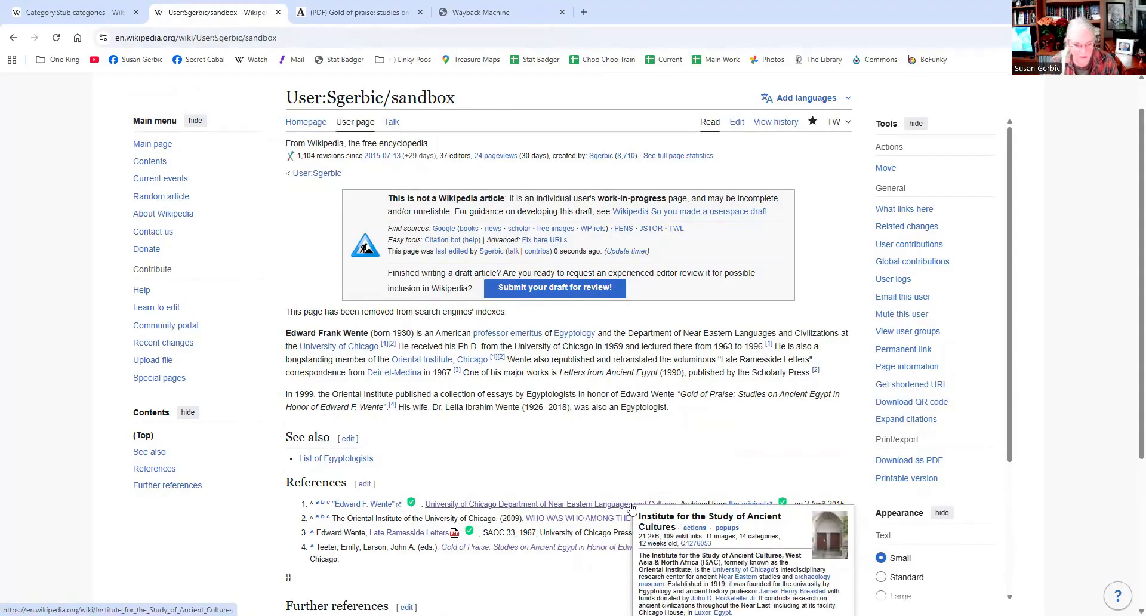
mouse_move(381, 507)
left_click(381, 505)
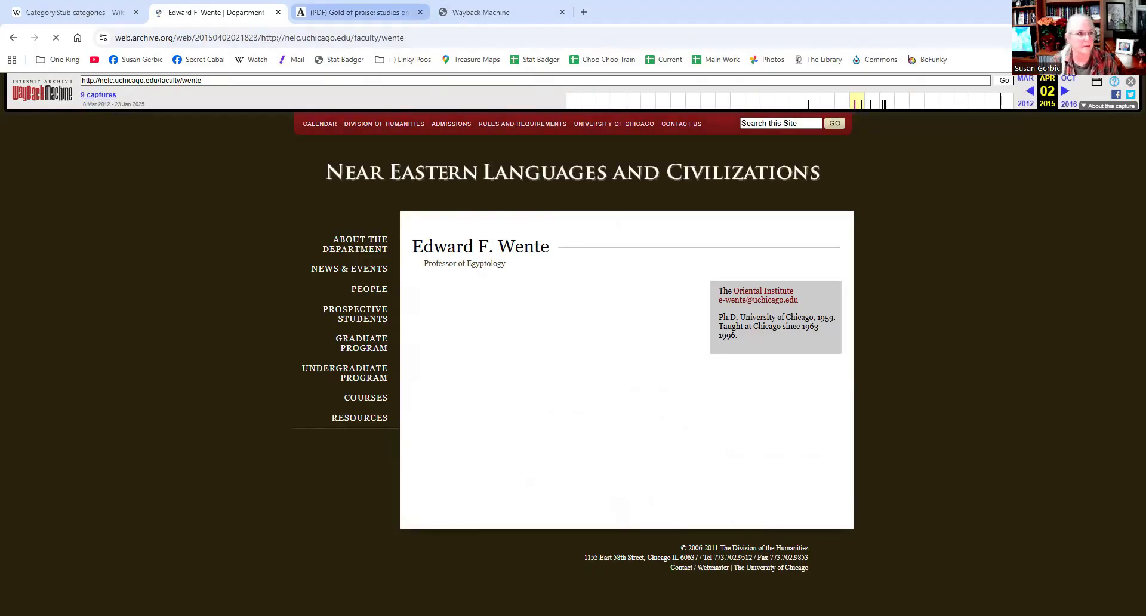
key("alt+Left")
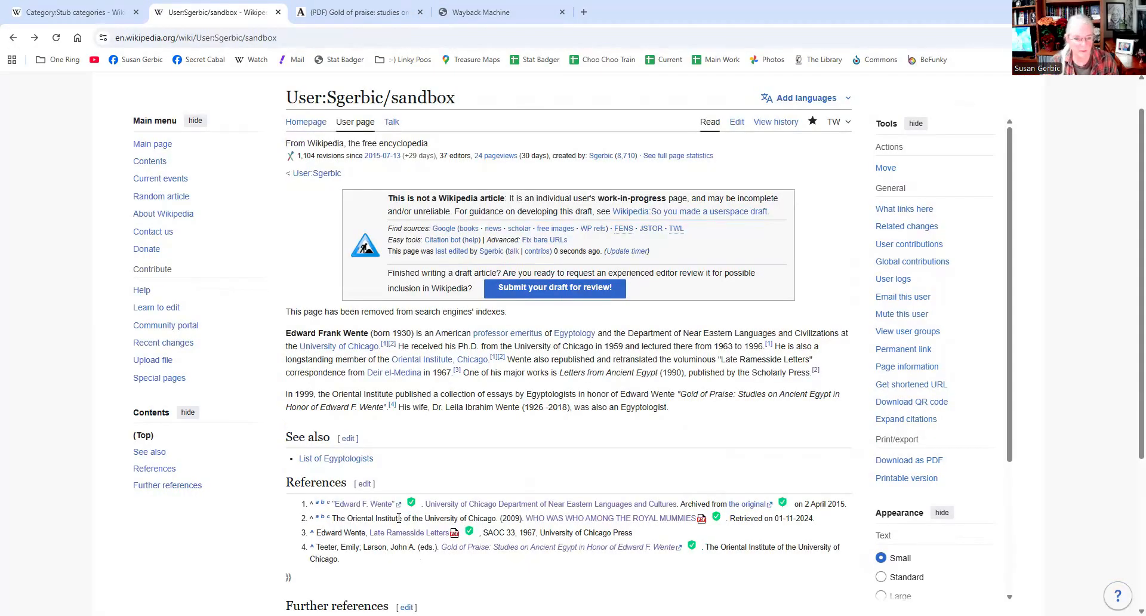
right_click(366, 504)
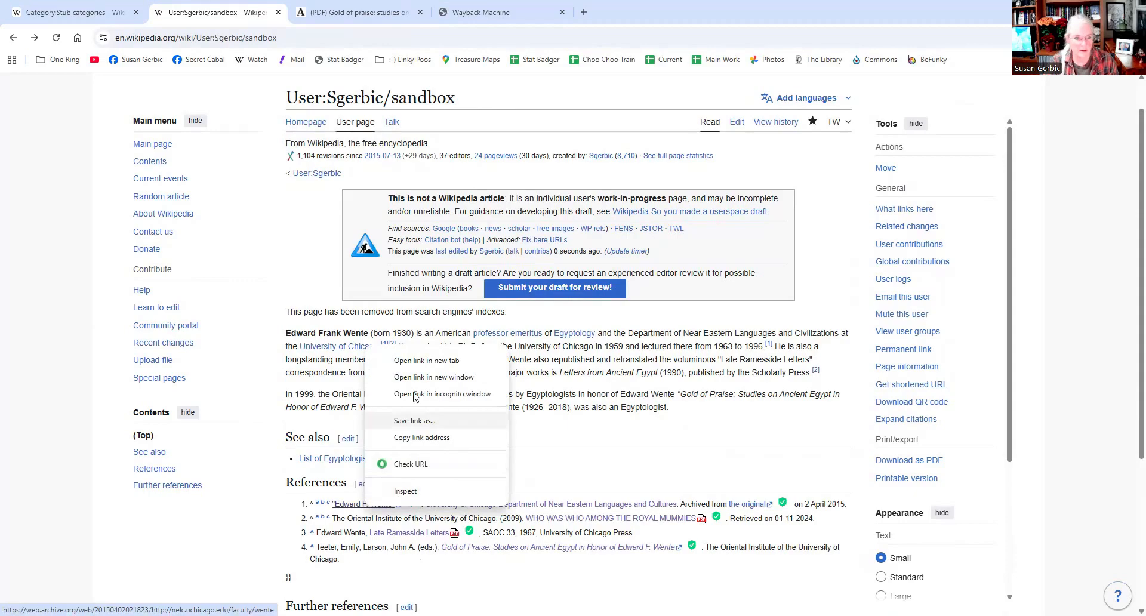
left_click(423, 360)
left_click(665, 10)
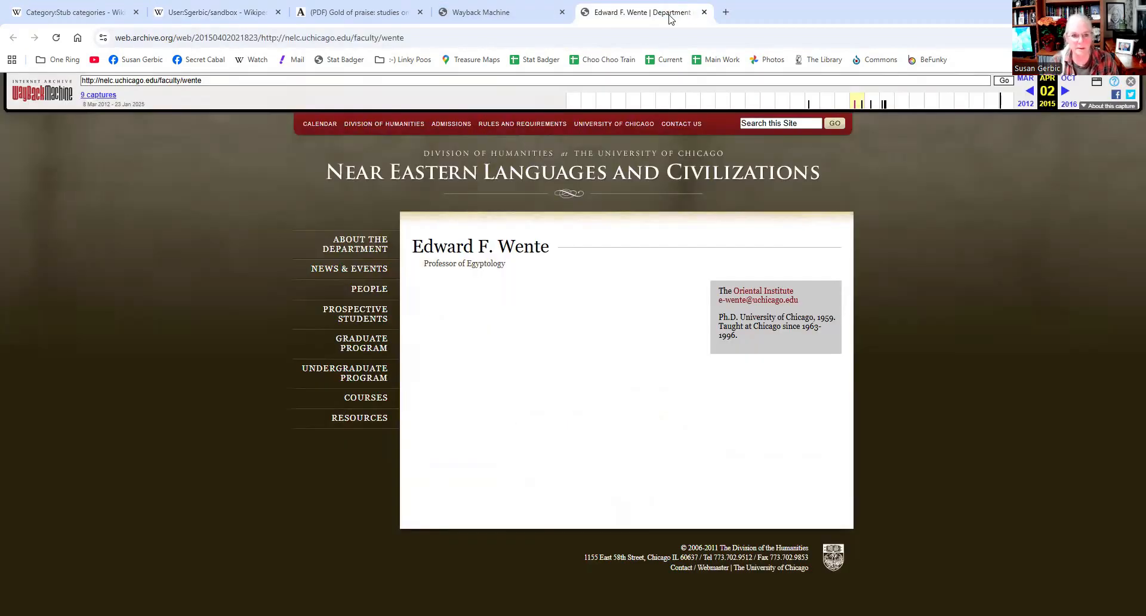
Skim the Royal Mummies newsletter PDF and the Academia page for Gold of Praise
left_click(474, 13)
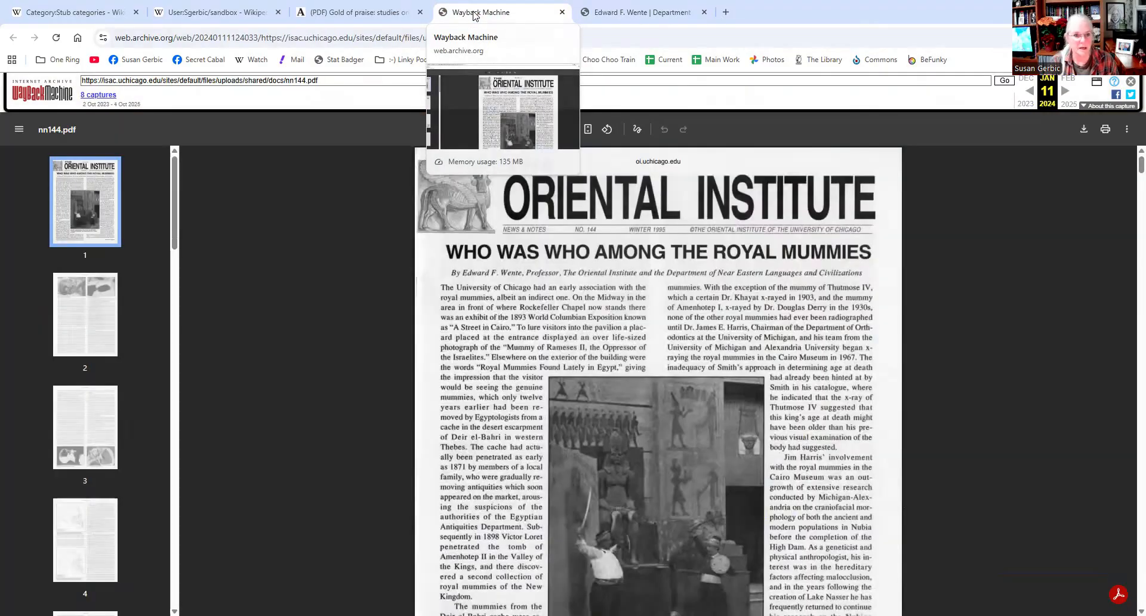
scroll(823, 305, "down", 1)
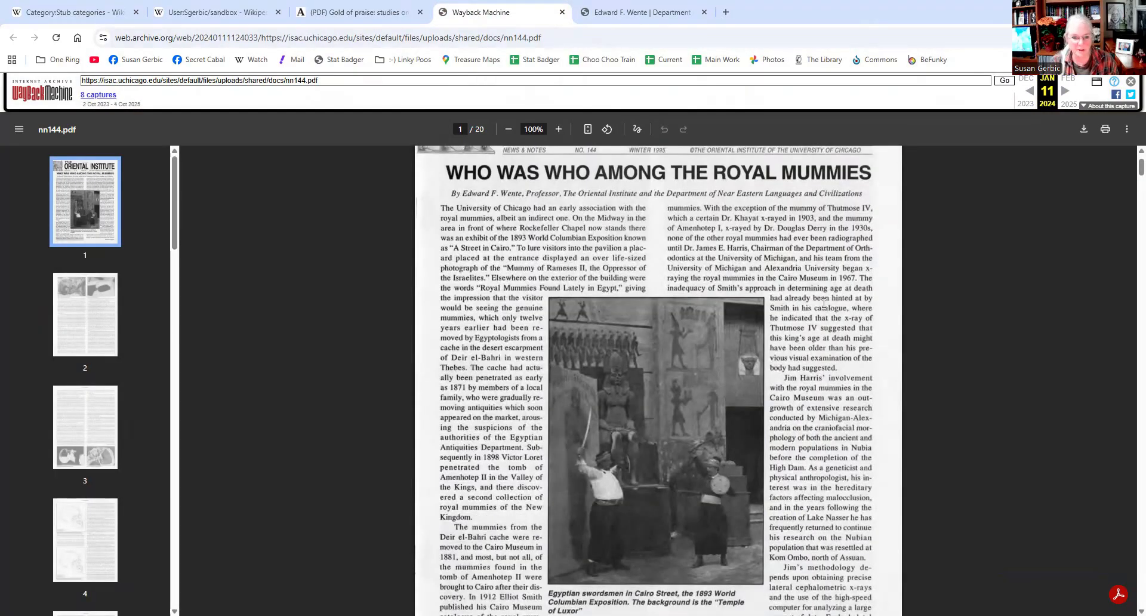
scroll(824, 304, "down", 2)
scroll(824, 304, "up", 3)
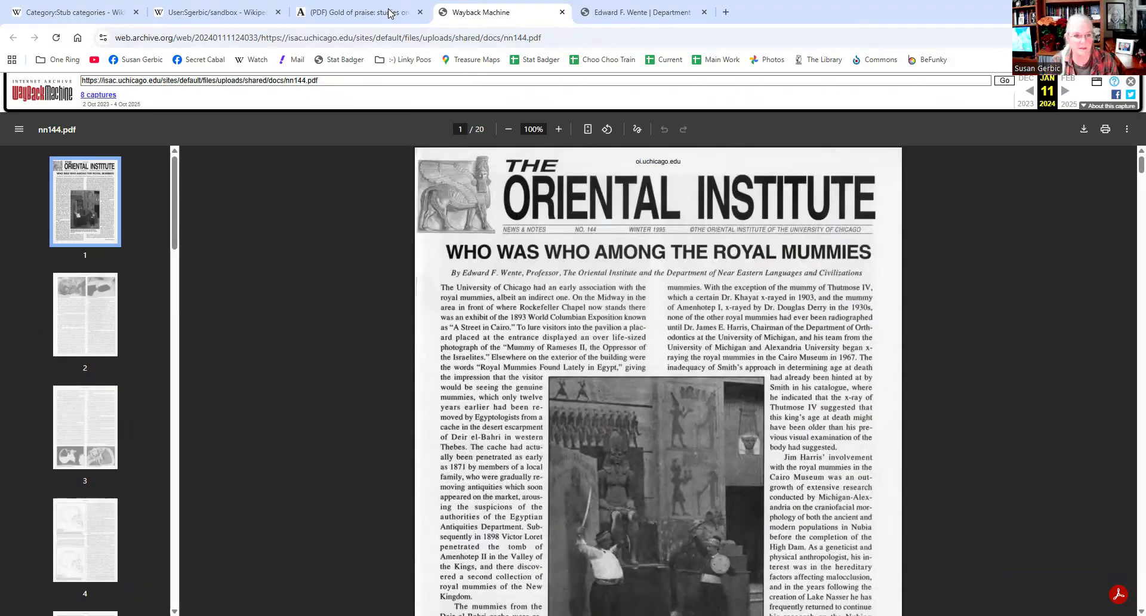
left_click(389, 13)
scroll(535, 201, "down", 3)
scroll(535, 201, "up", 3)
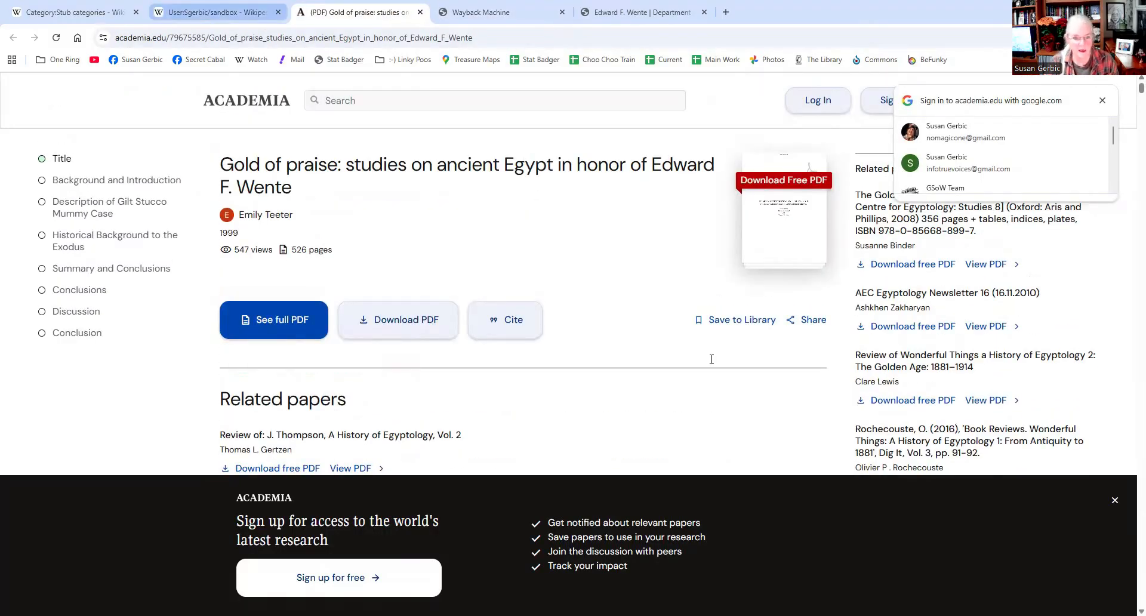
Return to the sandbox draft and review its article text, References and Further references sections
key("ctrl+shift+Tab")
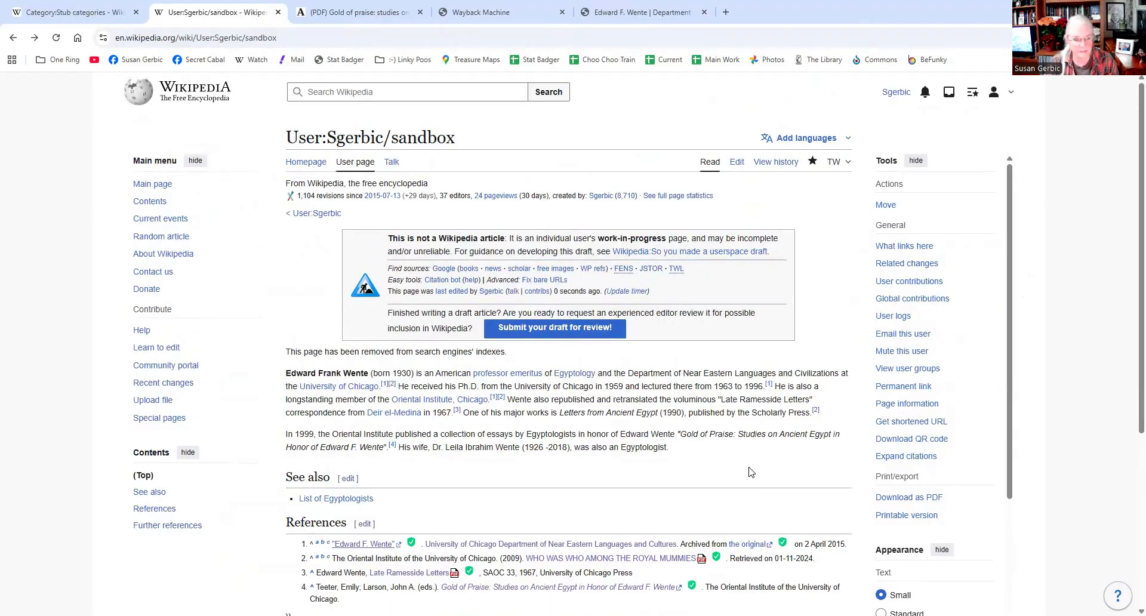
scroll(750, 471, "down", 1)
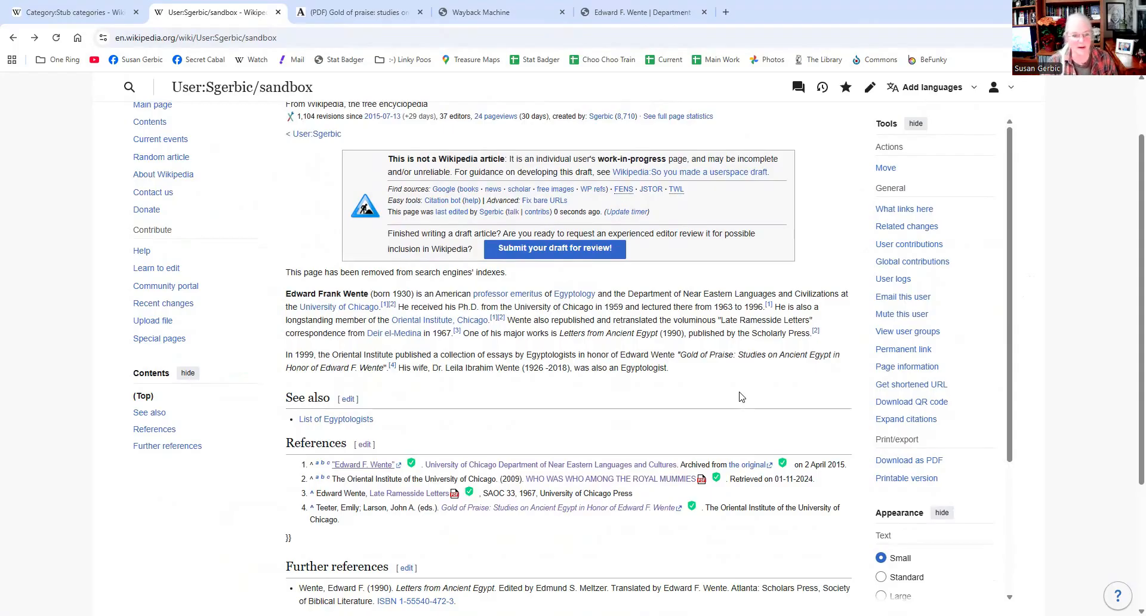
scroll(741, 394, "down", 3)
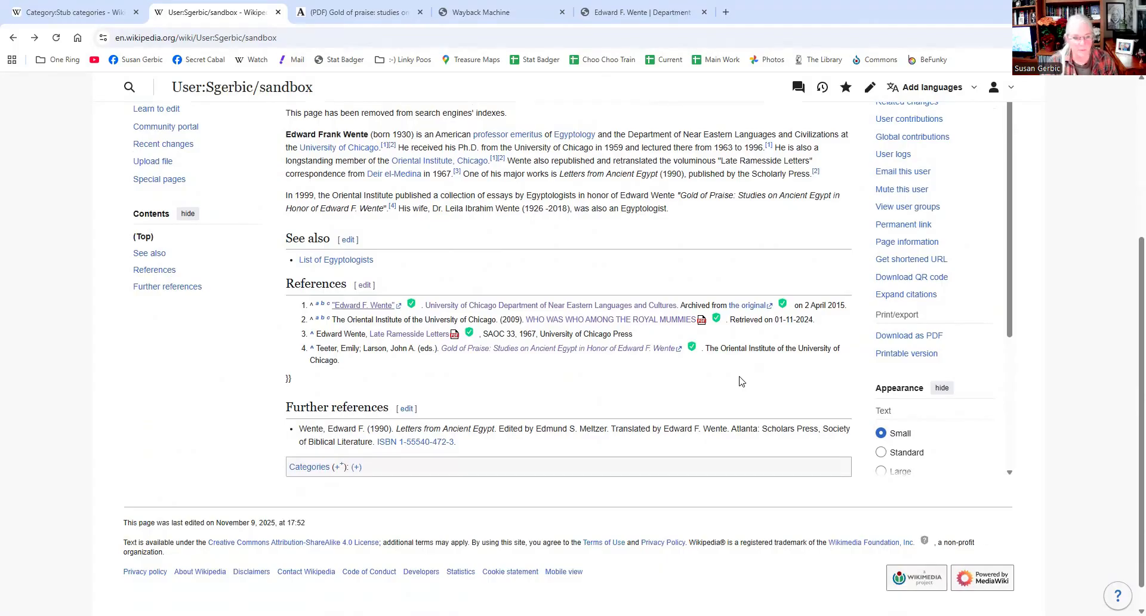
scroll(479, 445, "up", 1)
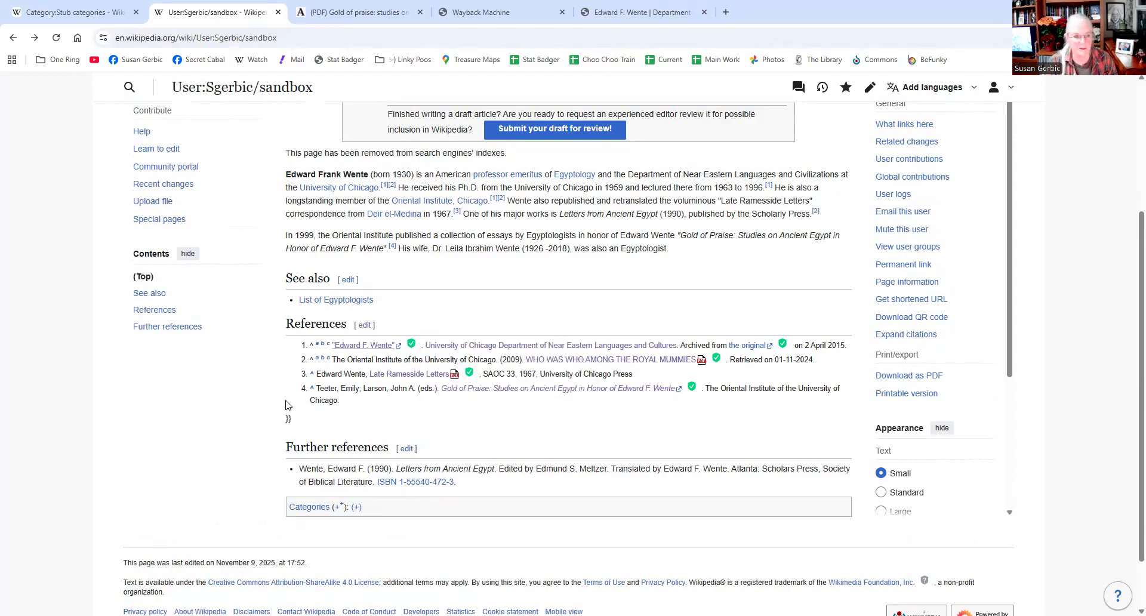
scroll(510, 292, "up", 5)
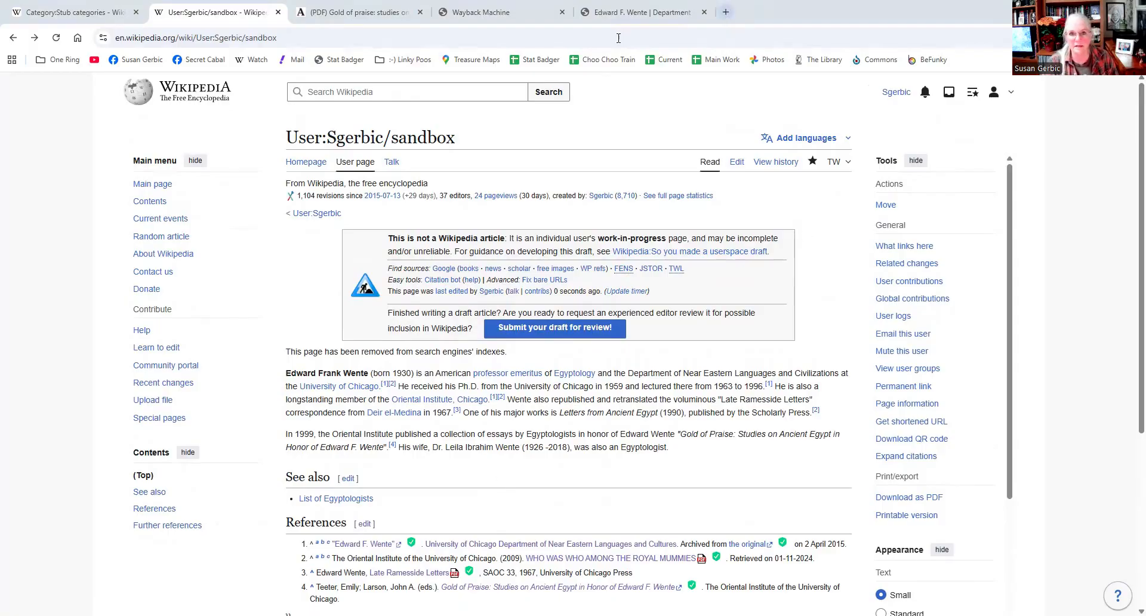
Open the Wikipedia watchlist in a new tab, then search for and open the Walter Fairservis article
key("ctrl+t")
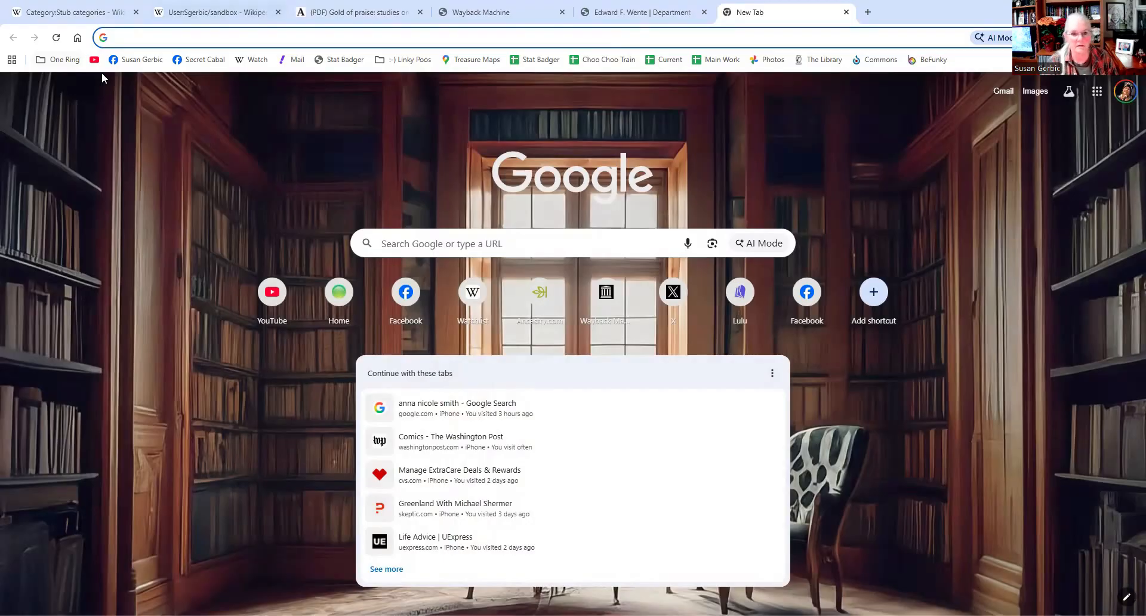
left_click(263, 60)
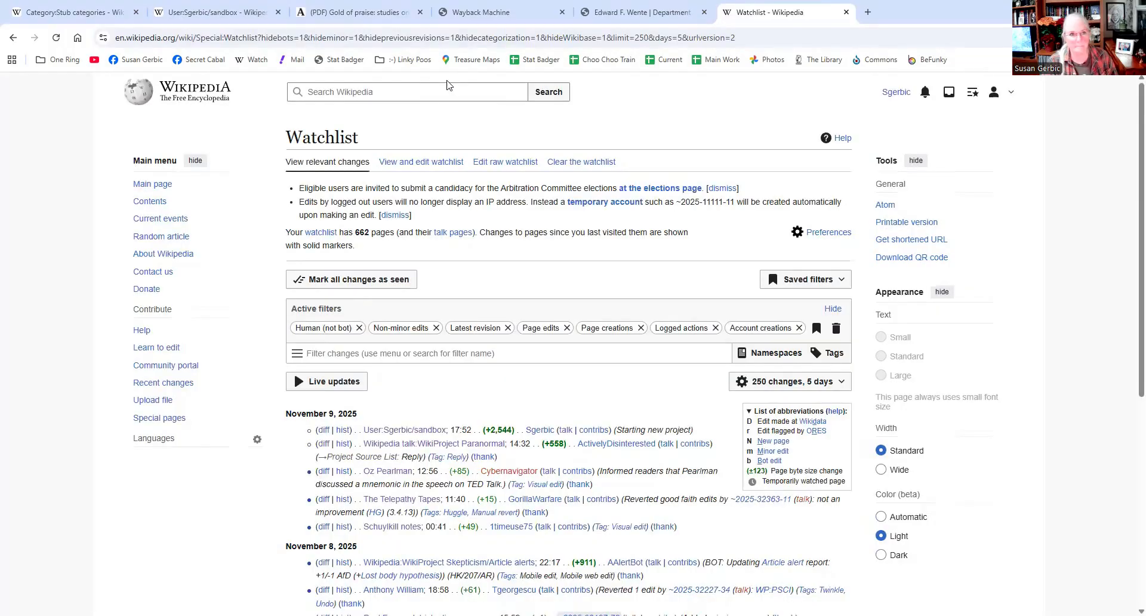
left_click(446, 91)
type("Walter Fairservis")
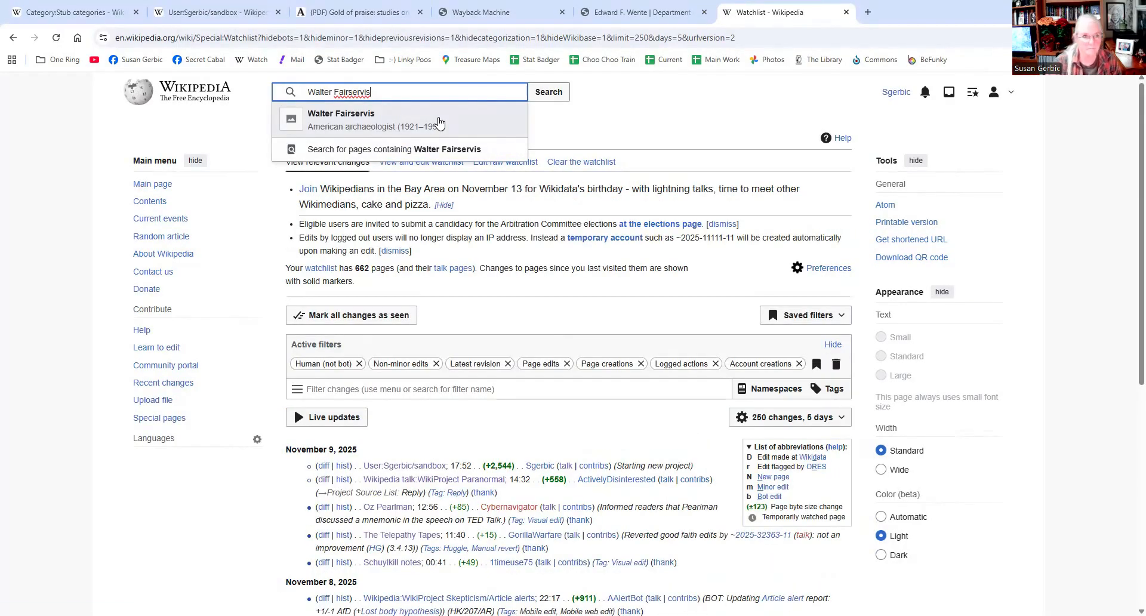
left_click(437, 120)
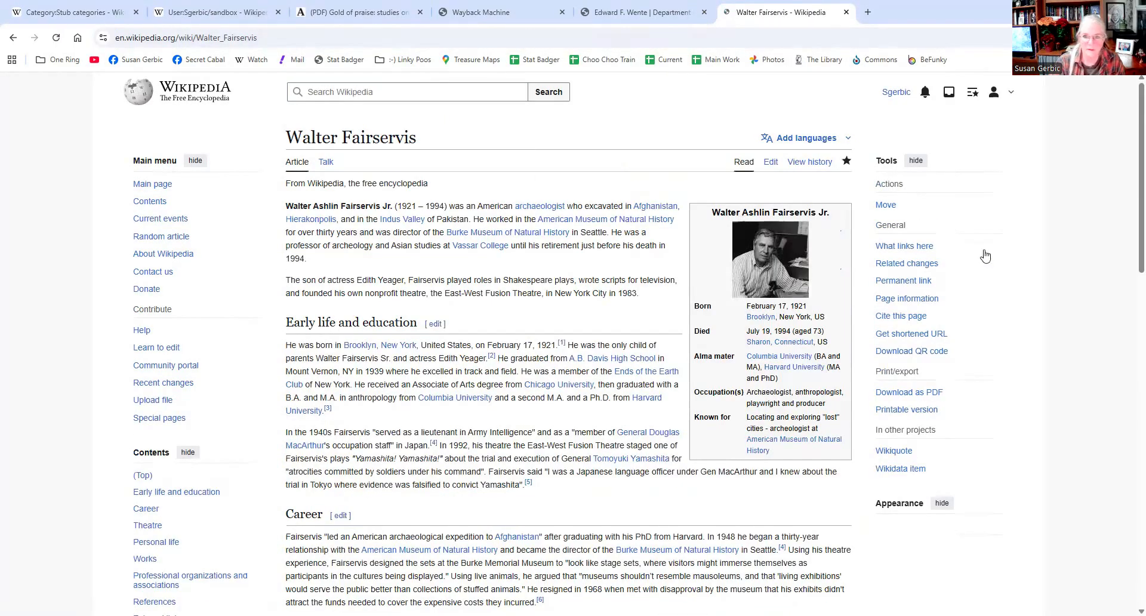
Skim the Walter Fairservis article from its early life section through the references and external links
scroll(1049, 250, "down", 3)
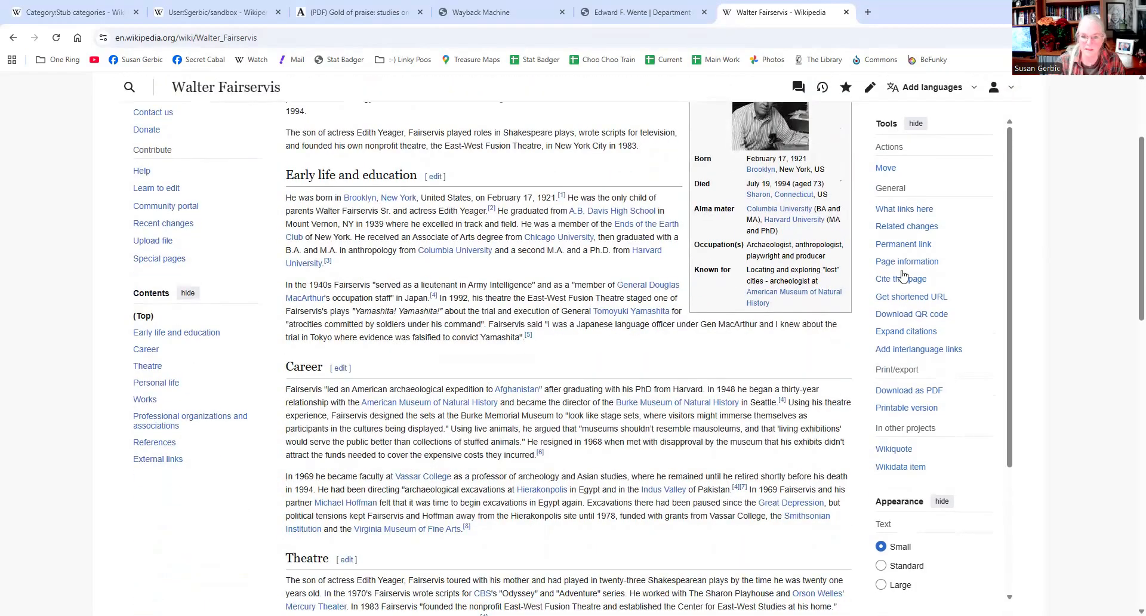
scroll(659, 283, "down", 10)
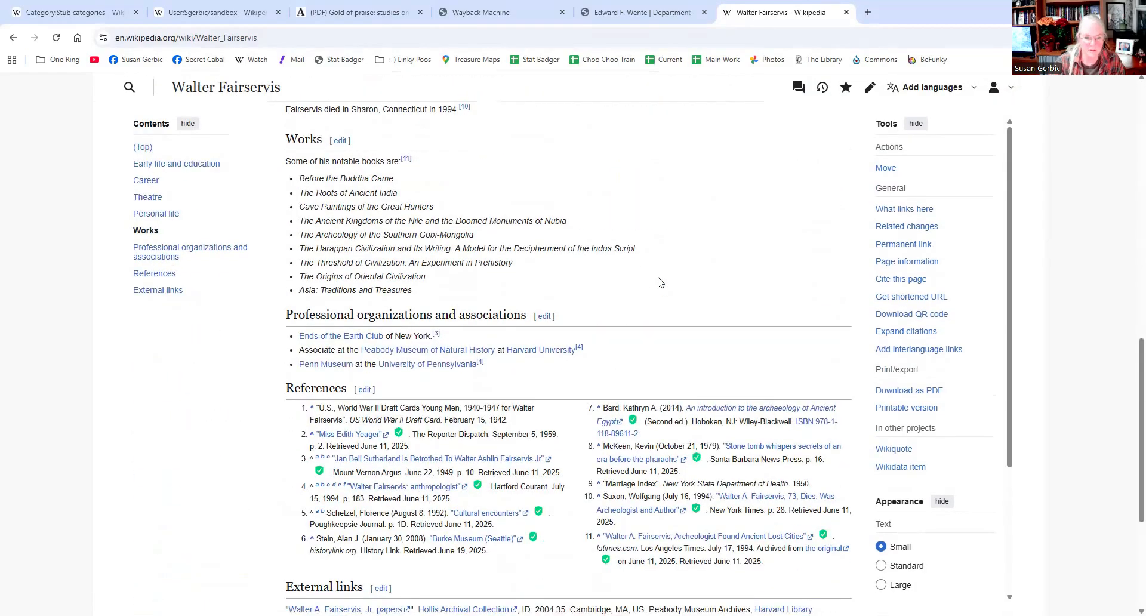
scroll(659, 283, "down", 3)
scroll(660, 275, "up", 15)
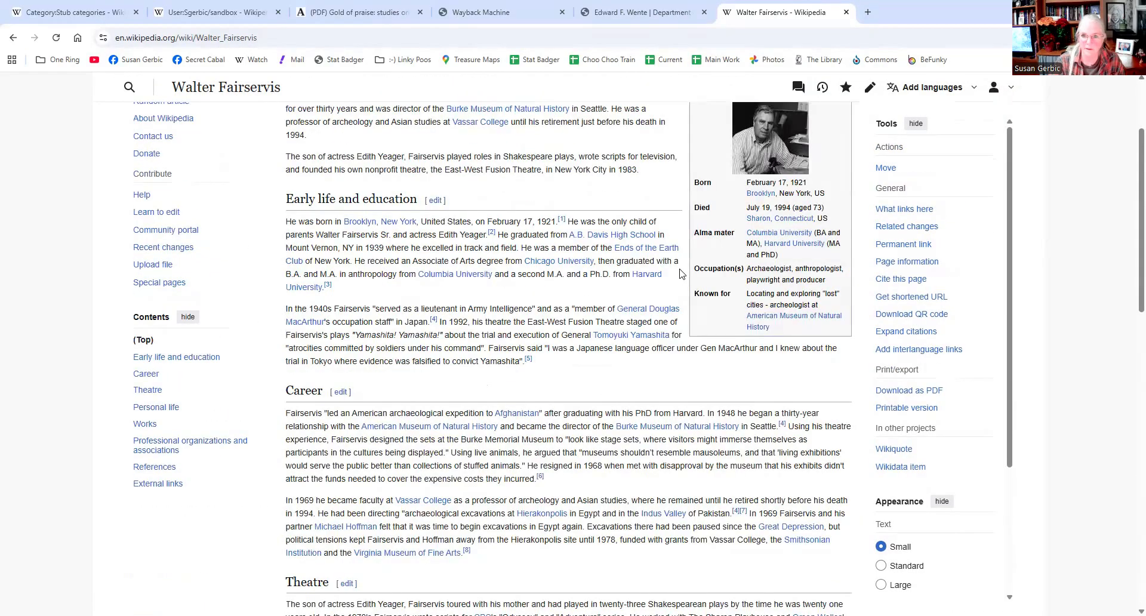
scroll(753, 153, "up", 3)
Find the 10:52, June 4, 2025 revision in the article's history, open it in a new tab, and examine its text and references
left_click(776, 162)
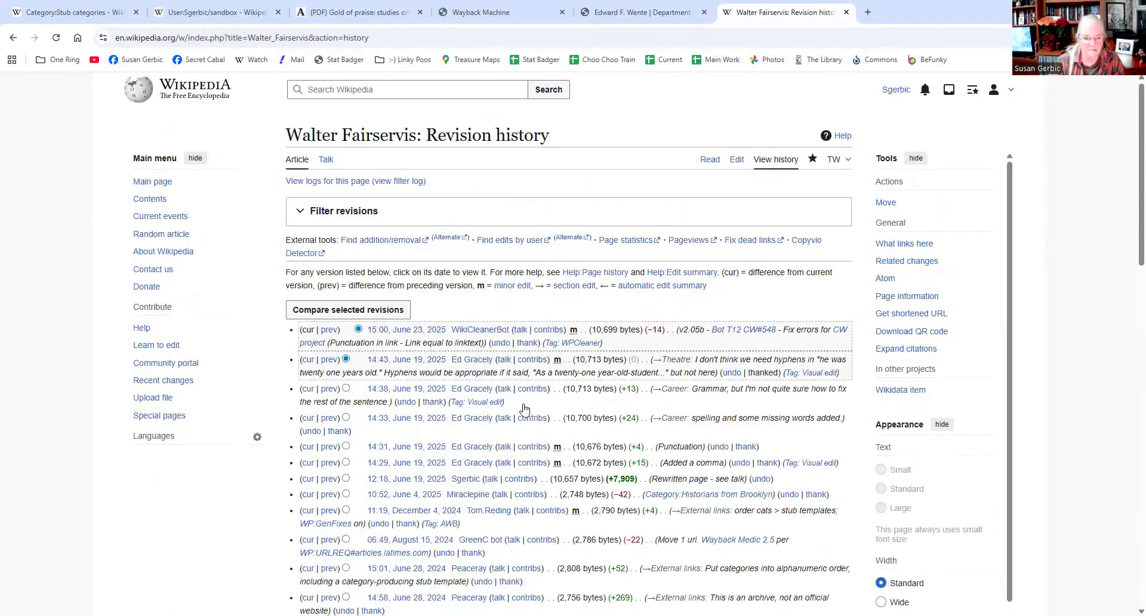
scroll(536, 408, "down", 5)
scroll(535, 407, "up", 1)
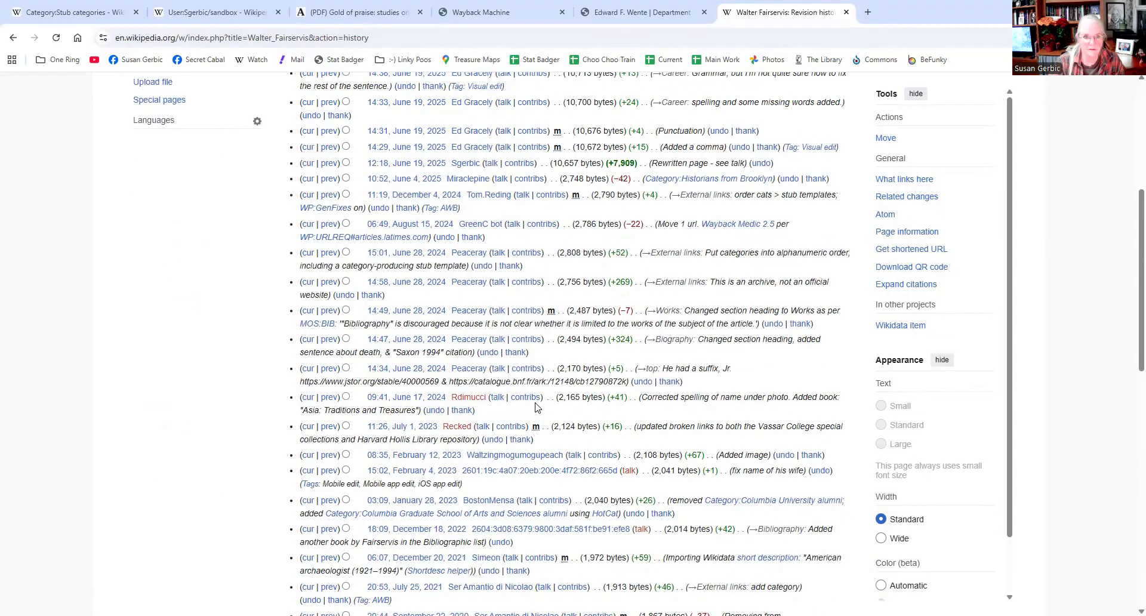
scroll(505, 237, "up", 1)
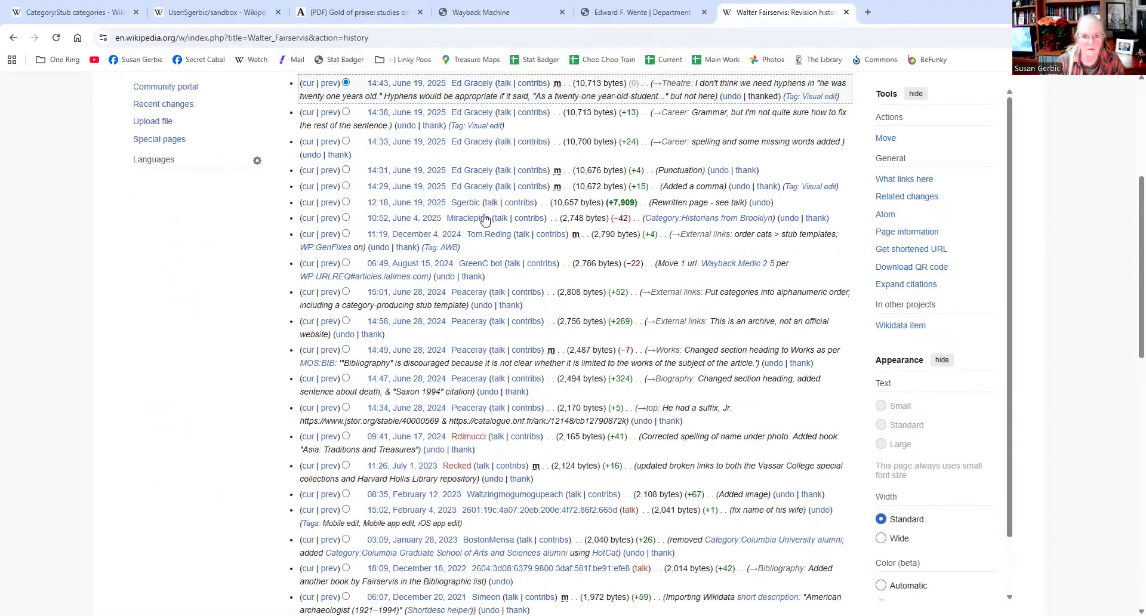
right_click(412, 222)
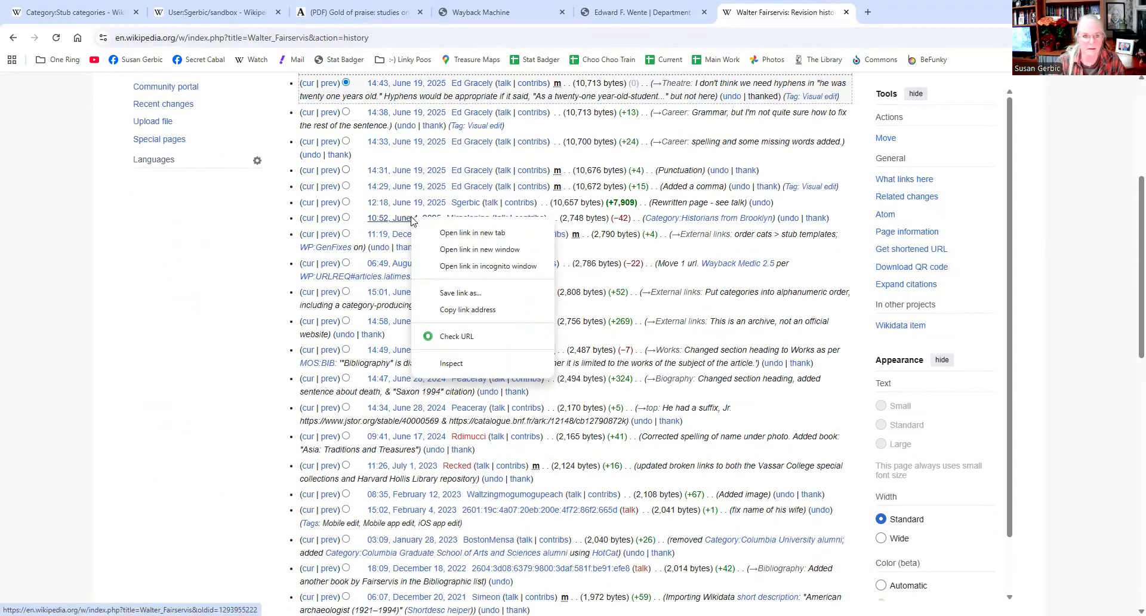
left_click(454, 231)
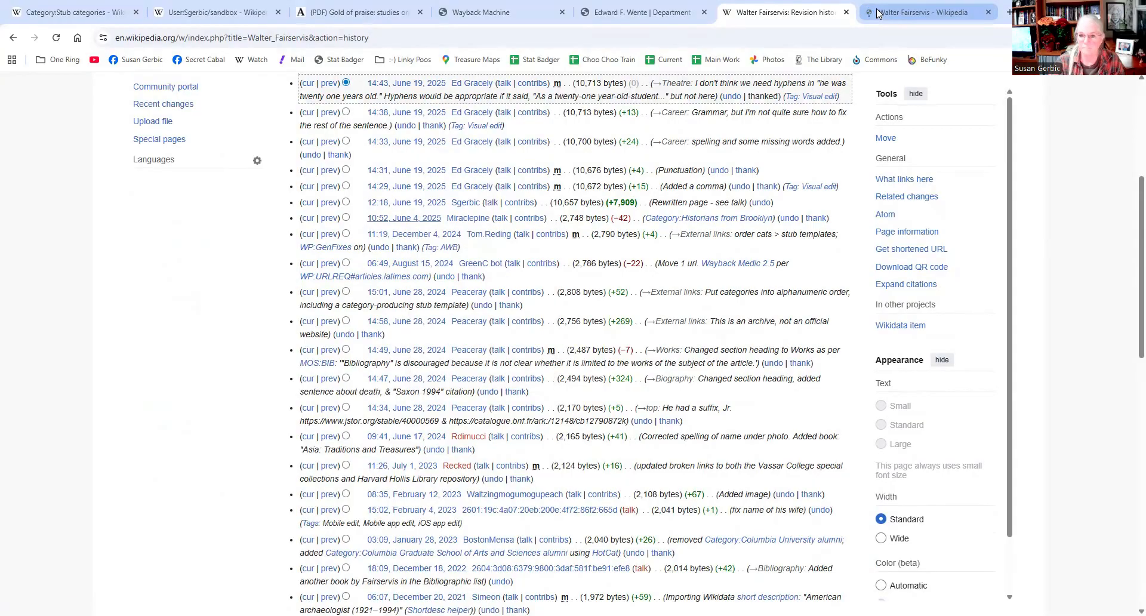
left_click(878, 14)
scroll(760, 400, "down", 3)
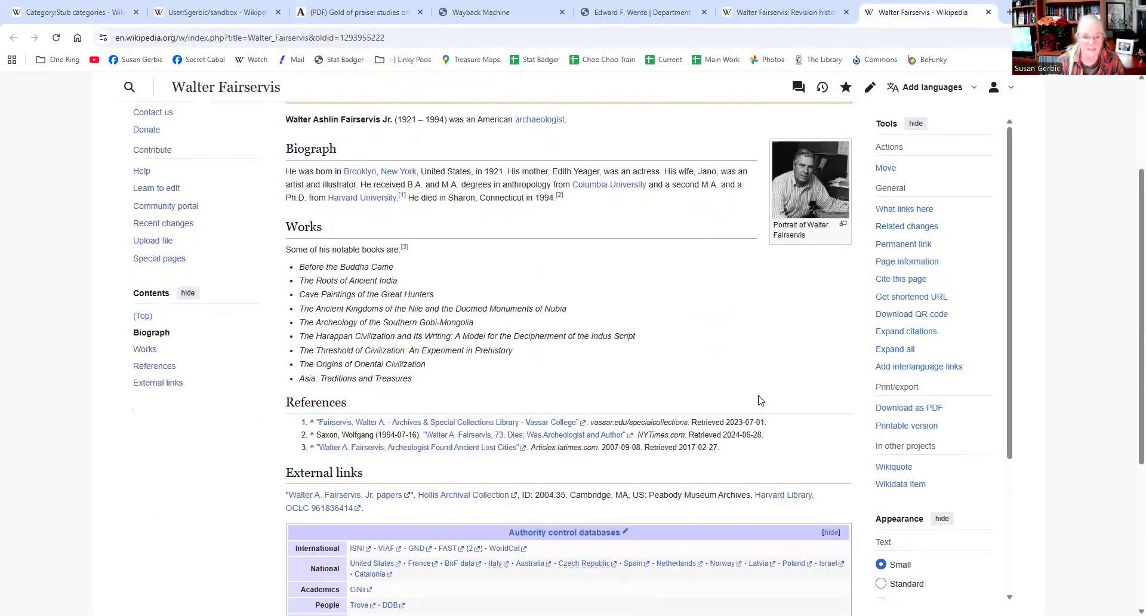
scroll(760, 400, "up", 1)
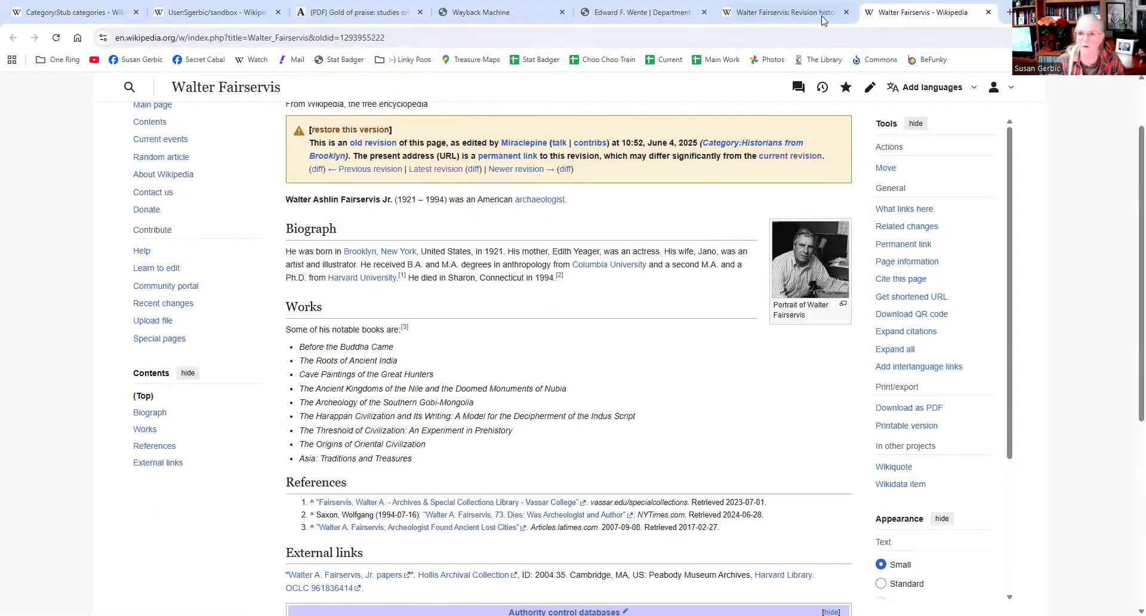
Return to the current version of the Walter Fairservis article and skim its rewritten sections and references for comparison
left_click(783, 12)
scroll(588, 249, "up", 5)
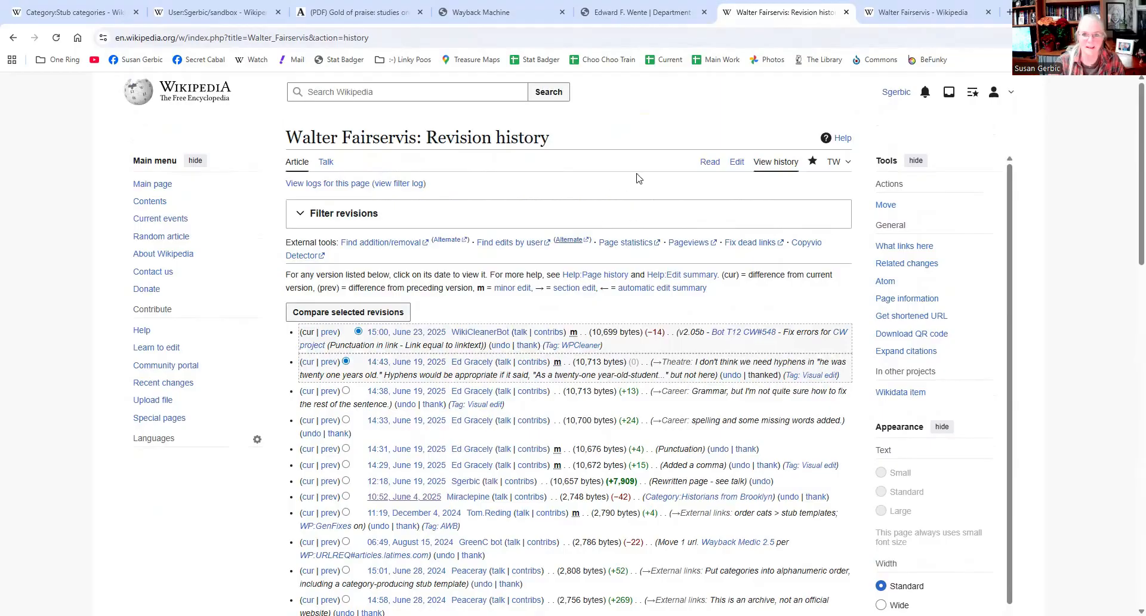
left_click(707, 161)
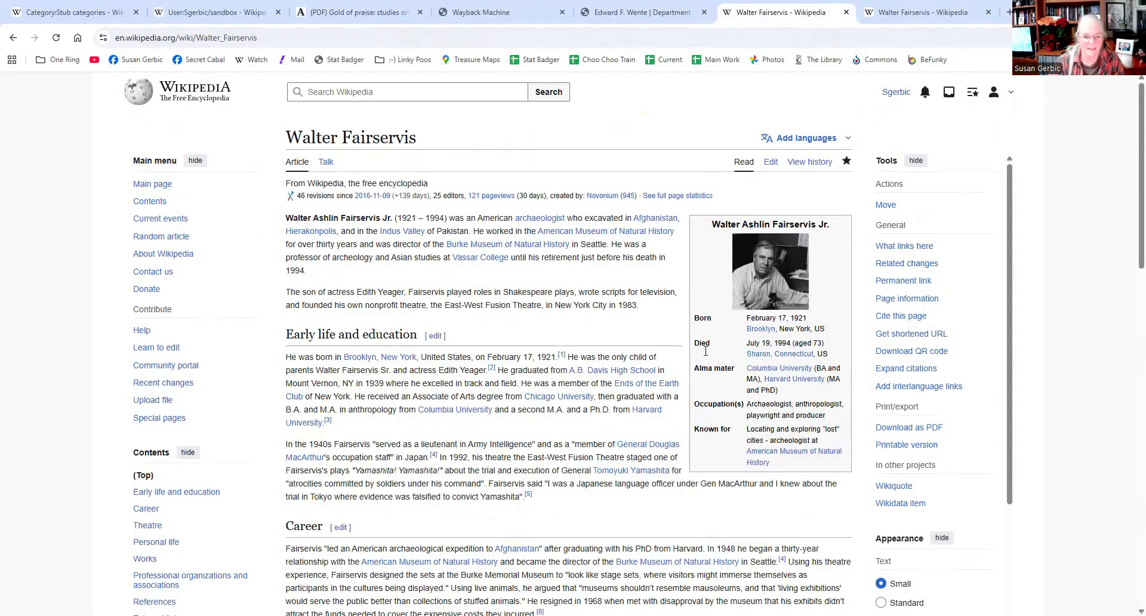
scroll(706, 351, "down", 7)
scroll(706, 351, "down", 6)
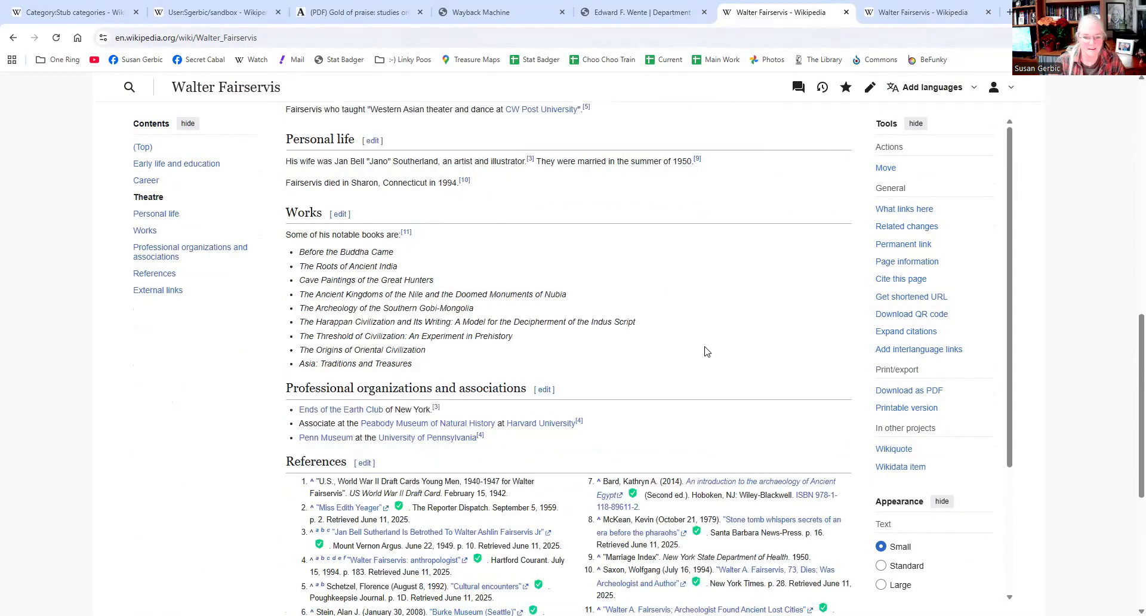
Compare the old revision of the Walter Fairservis article with the current version down to its references
left_click(921, 15)
scroll(649, 397, "down", 3)
scroll(649, 396, "up", 4)
left_click(806, 18)
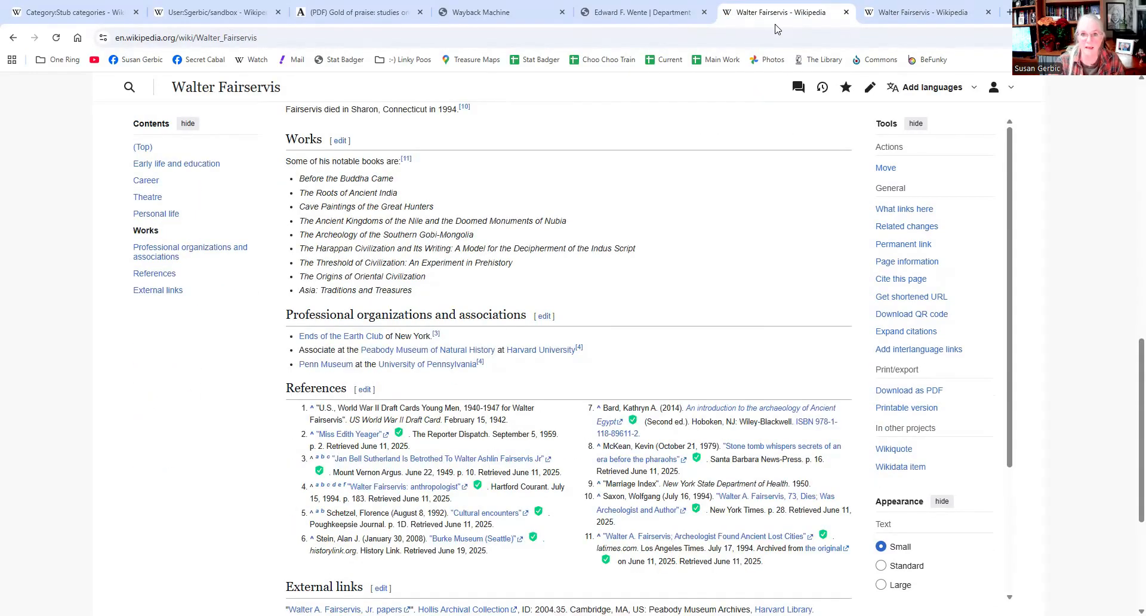
Glance through the open source pages on Edward F. Wente and return to the sandbox draft
left_click(653, 13)
left_click(496, 12)
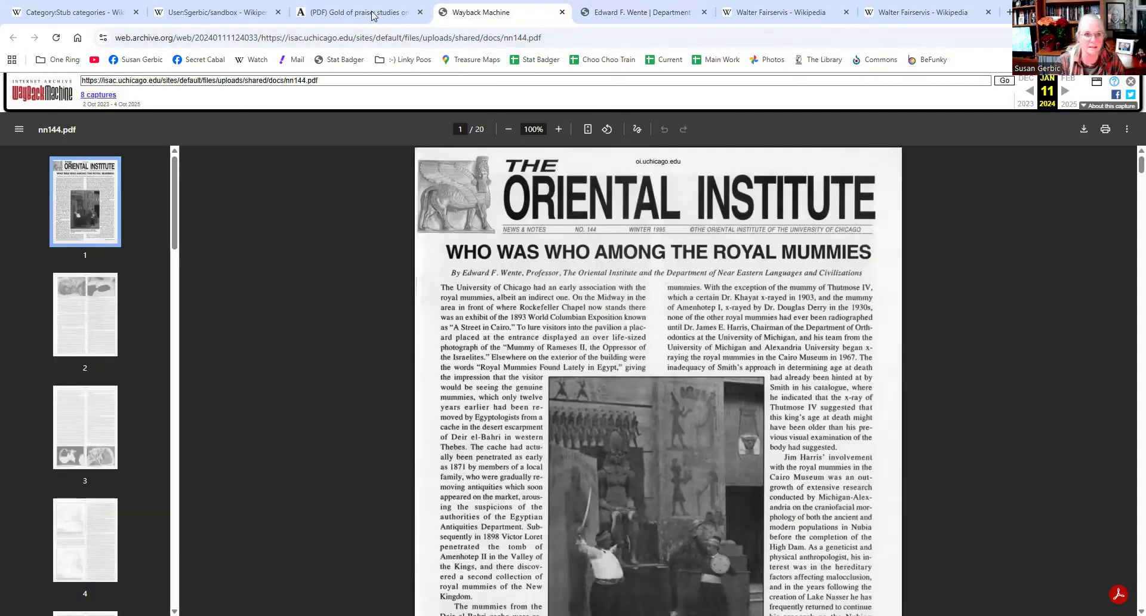
left_click(372, 16)
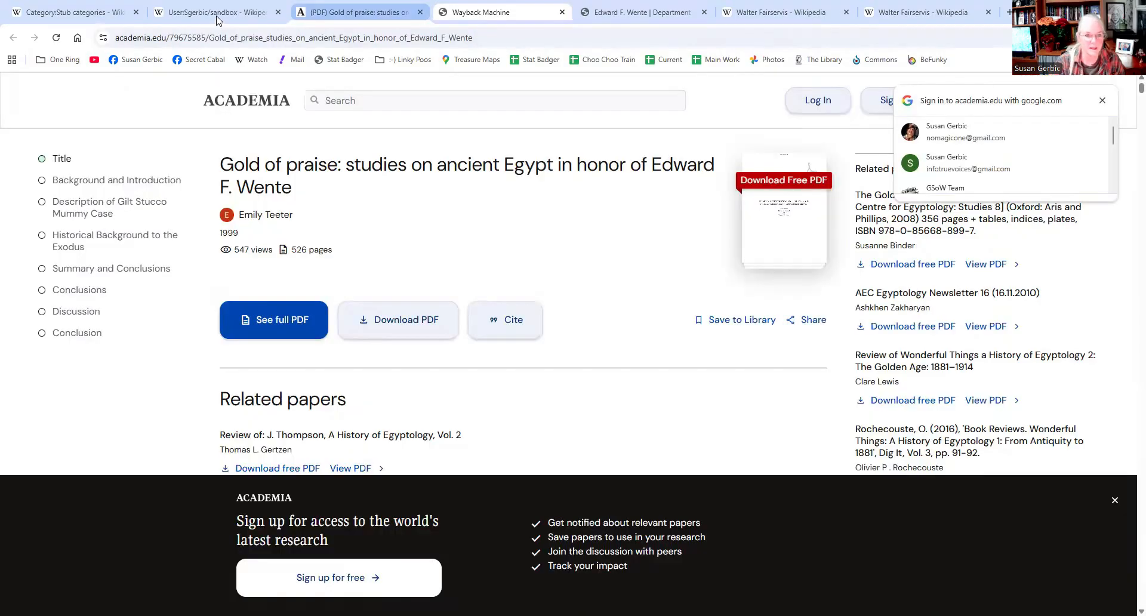
left_click(218, 17)
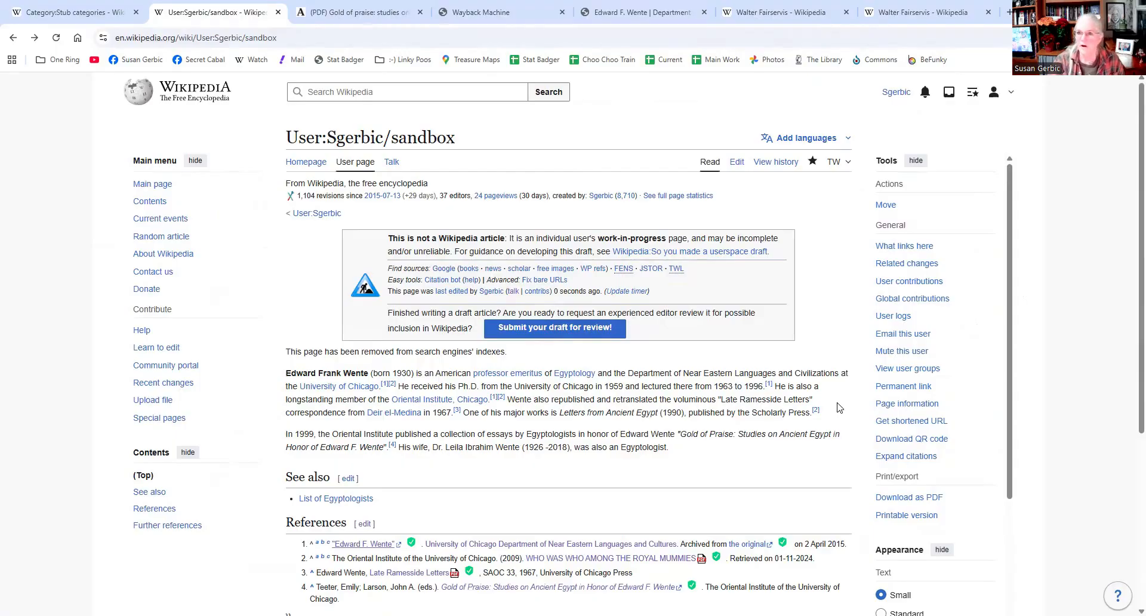
Open the source of the current Walter Fairservis article and copy its complete Infobox person template
left_click(903, 17)
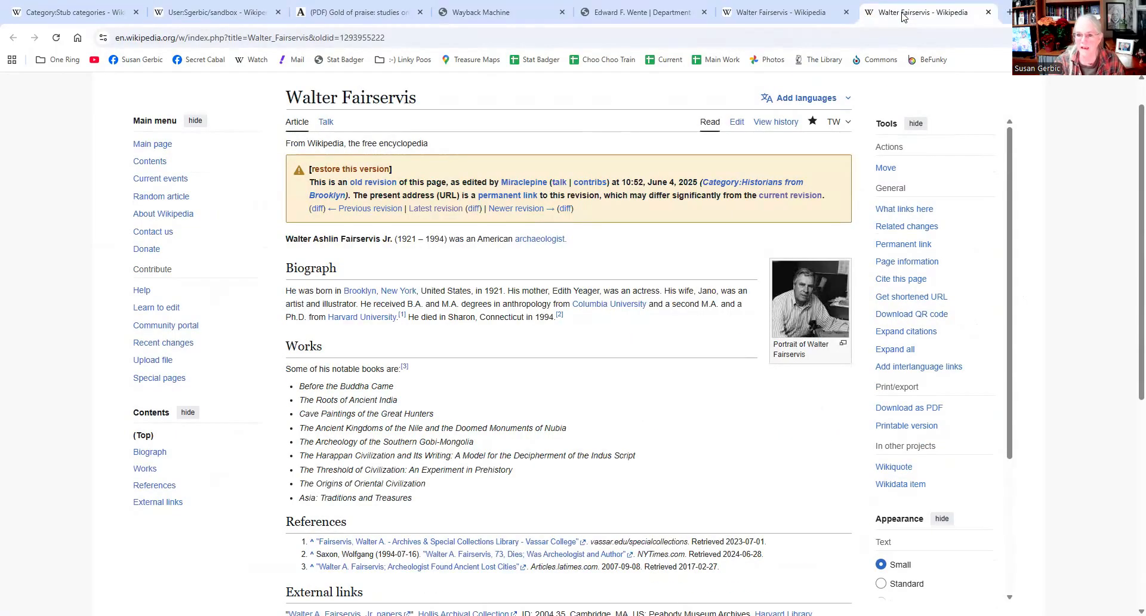
left_click(836, 16)
scroll(757, 268, "up", 8)
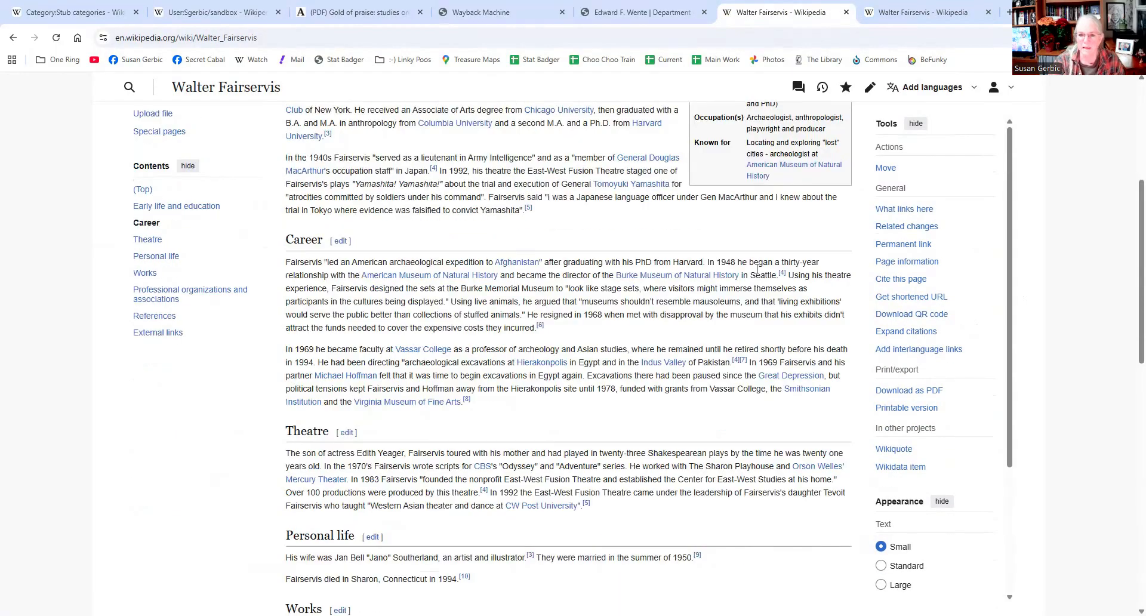
scroll(777, 209, "up", 10)
left_click(736, 167)
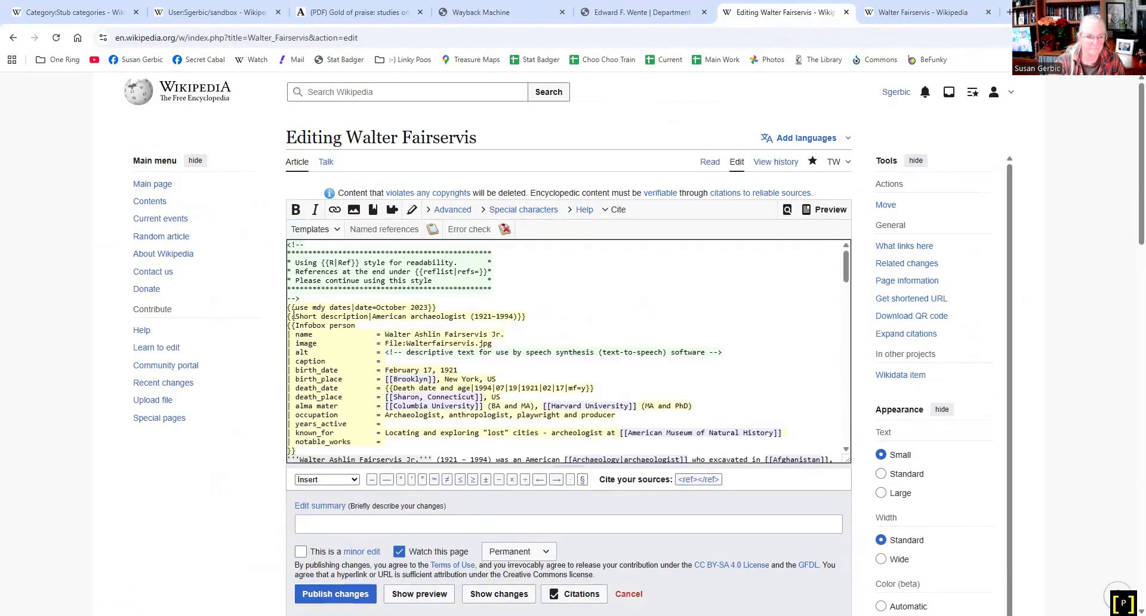
left_click_drag(289, 326, 369, 363)
key("ctrl+c")
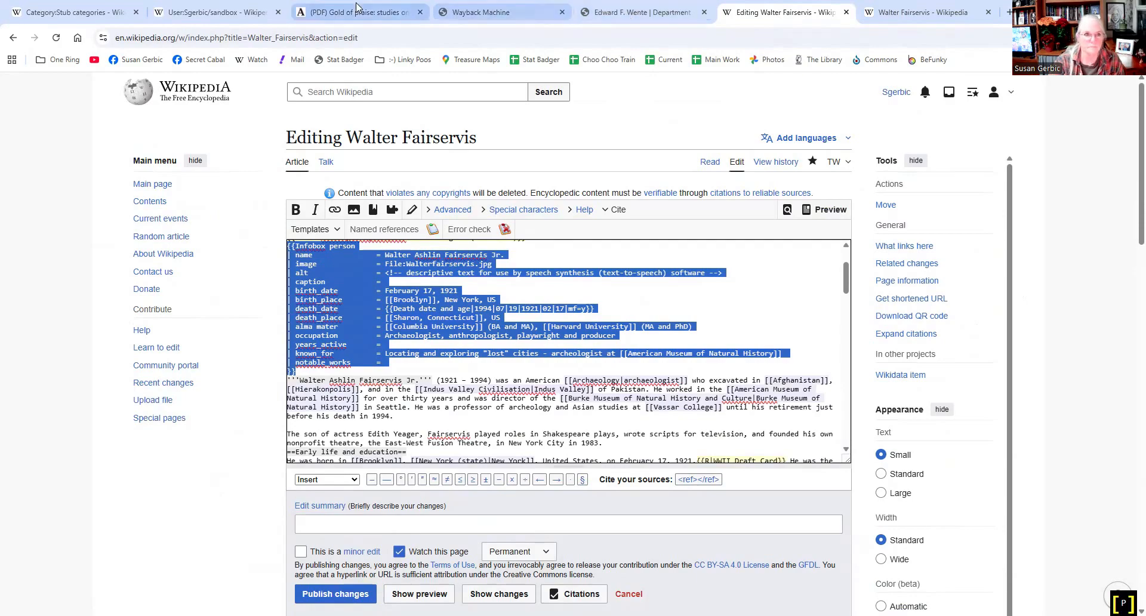
Open the sandbox draft for editing and paste the copied infobox directly below the "Use mdy dates" template
left_click(233, 10)
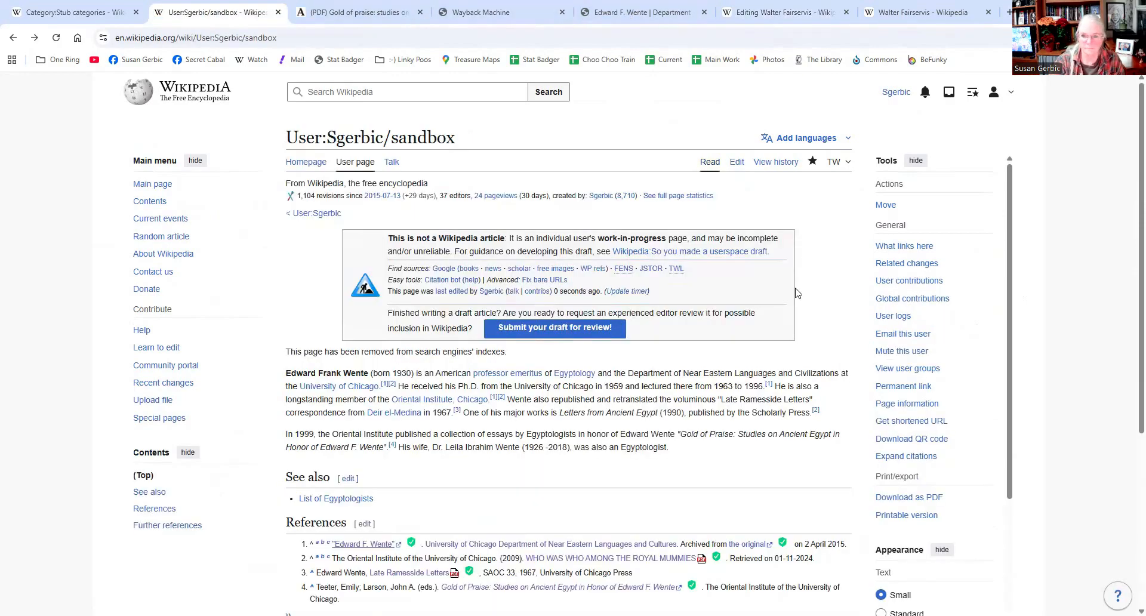
left_click(737, 169)
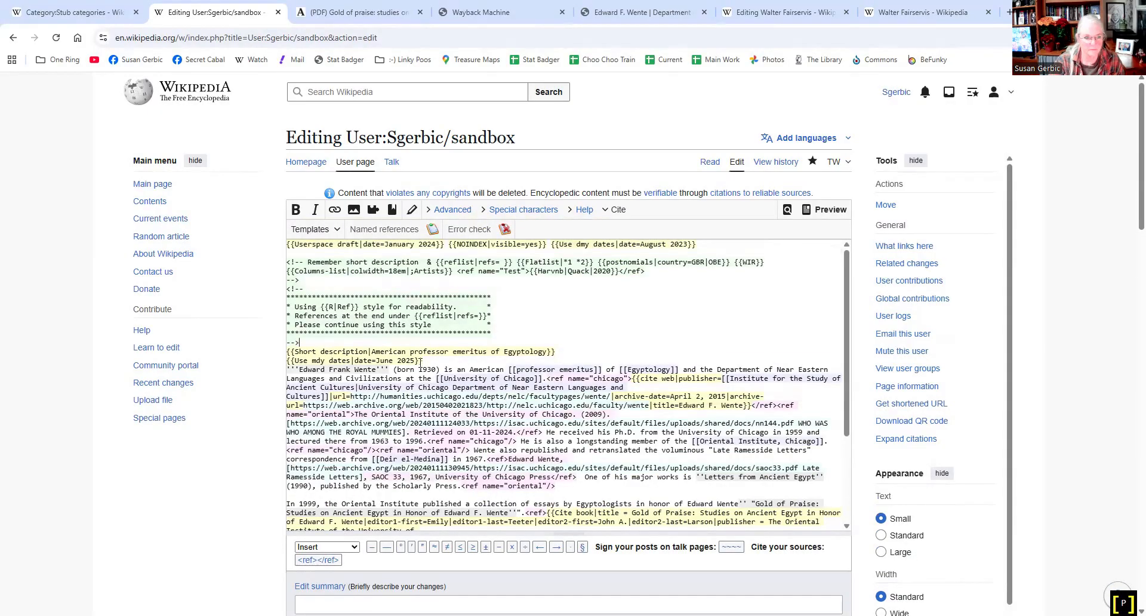
key("Return")
key("ctrl+v")
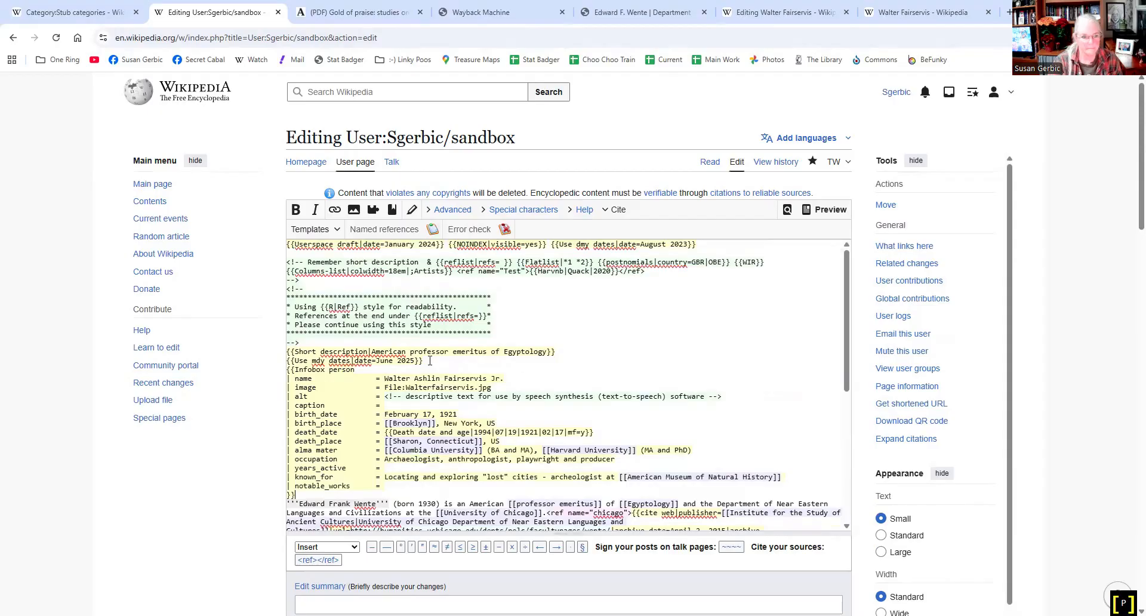
Preview the sandbox draft and examine how the pasted infobox renders beside the article text
scroll(412, 513, "down", 3)
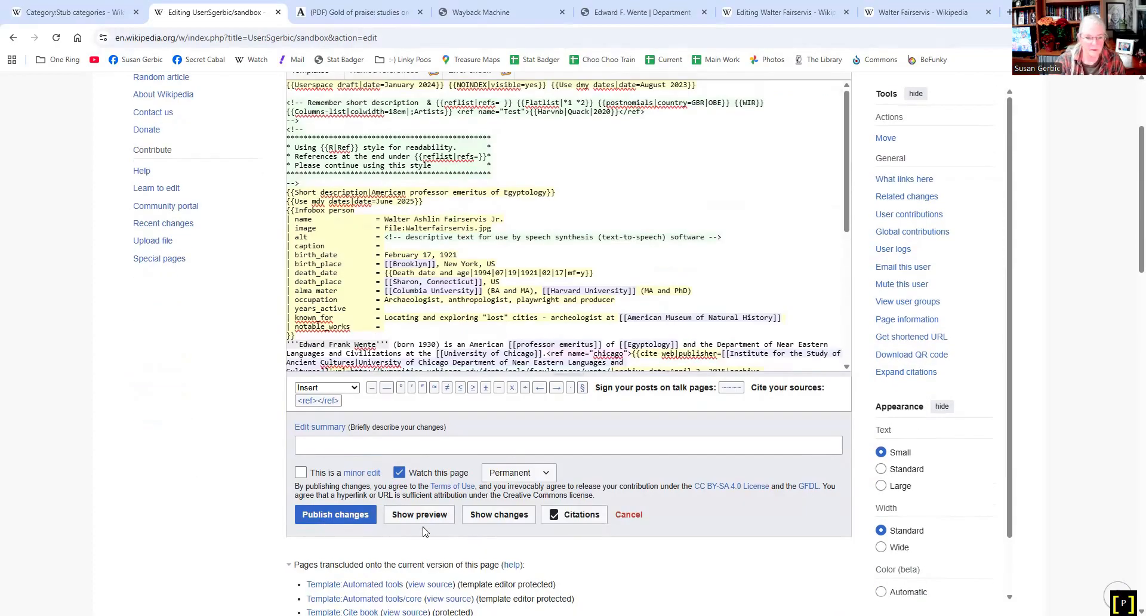
left_click(410, 517)
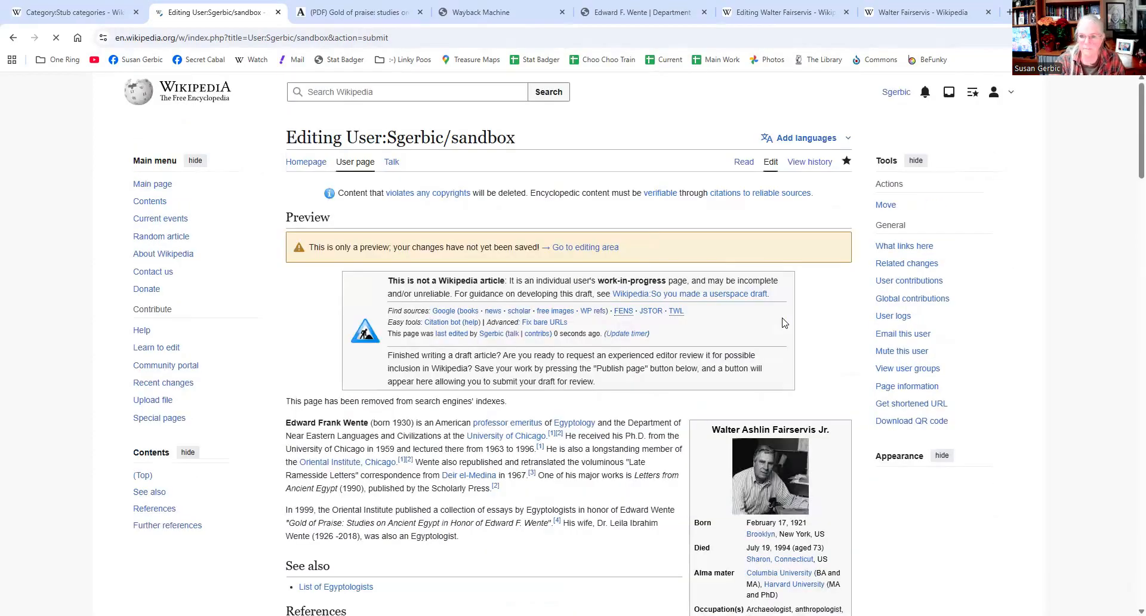
scroll(815, 409, "down", 3)
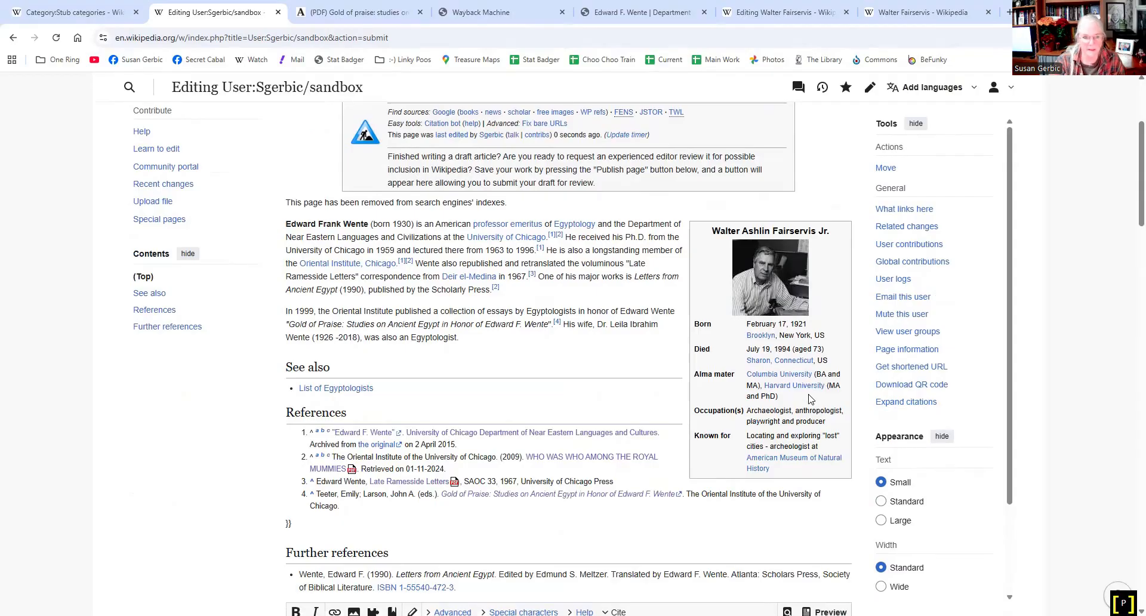
scroll(305, 430, "down", 3)
scroll(305, 430, "down", 3)
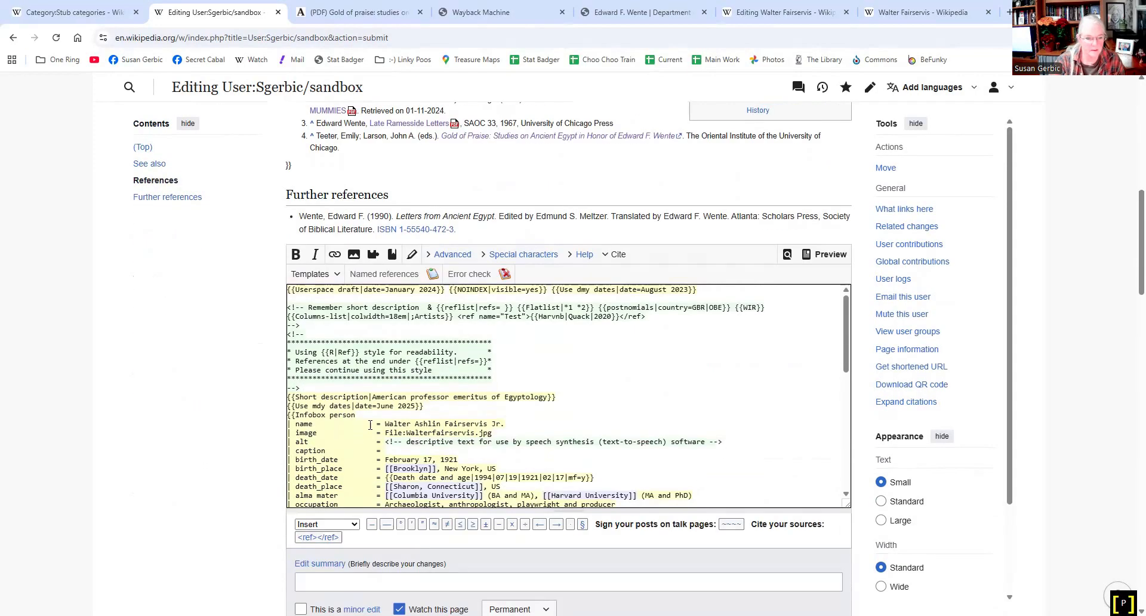
Clear the image and name values from the pasted infobox
scroll(515, 404, "down", 2)
left_click_drag(500, 315, 385, 310)
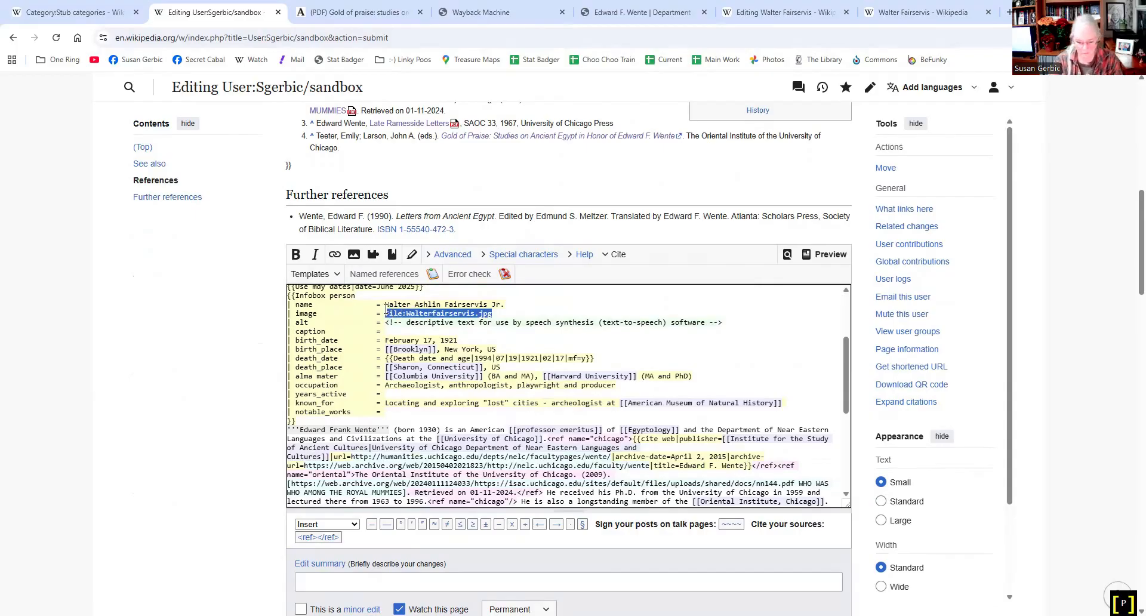
key("BackSpace")
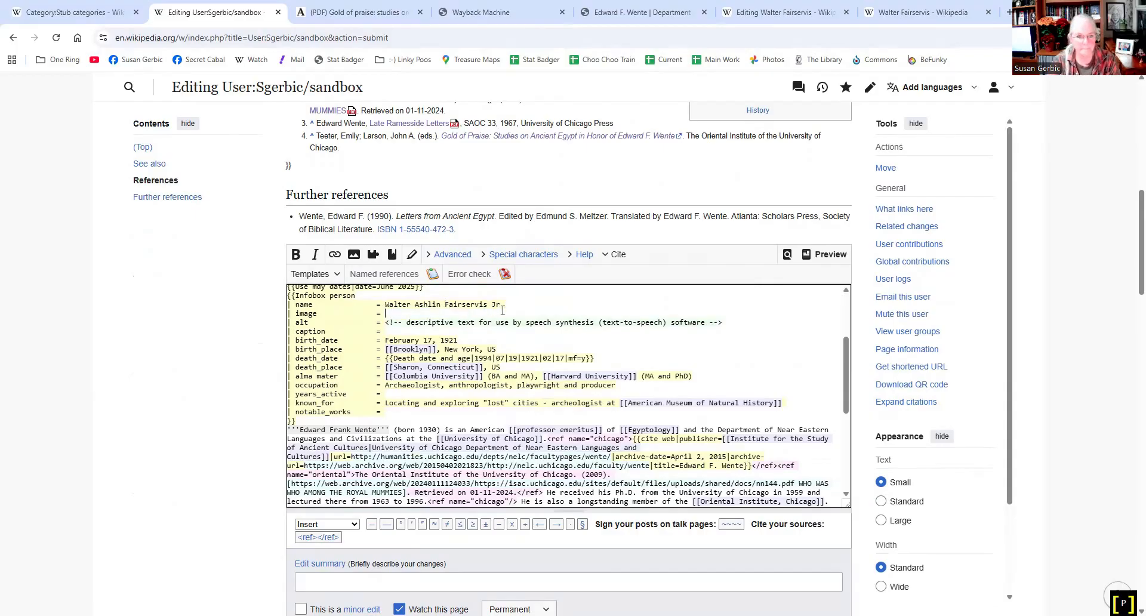
left_click_drag(507, 305, 385, 305)
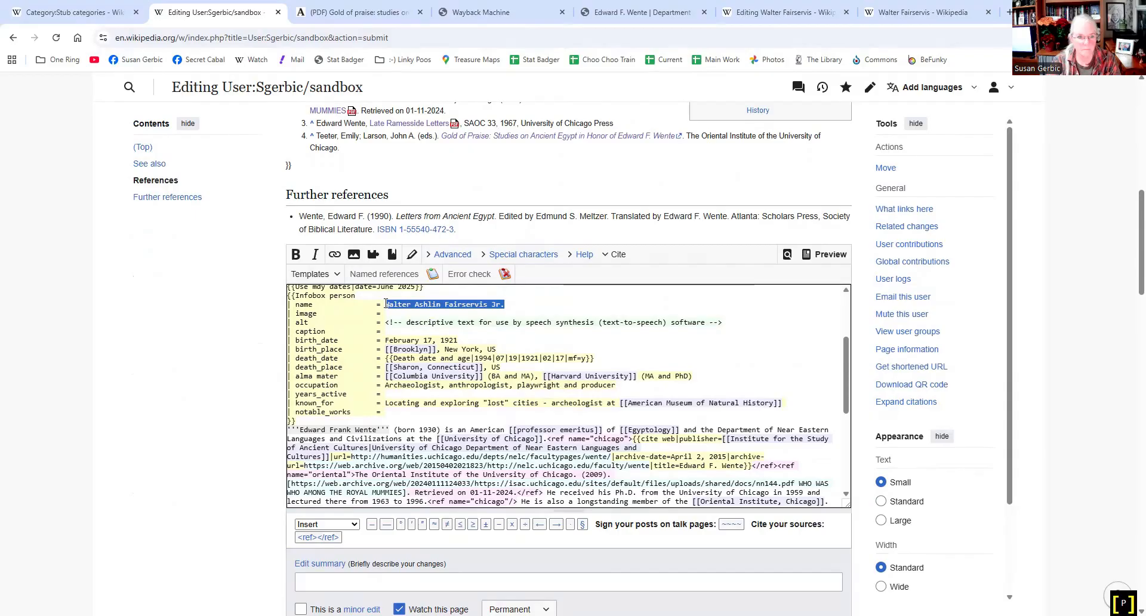
key("BackSpace")
Clear the birth date, birth place and death place values from the infobox, leaving the death date in place
left_click_drag(461, 340, 392, 339)
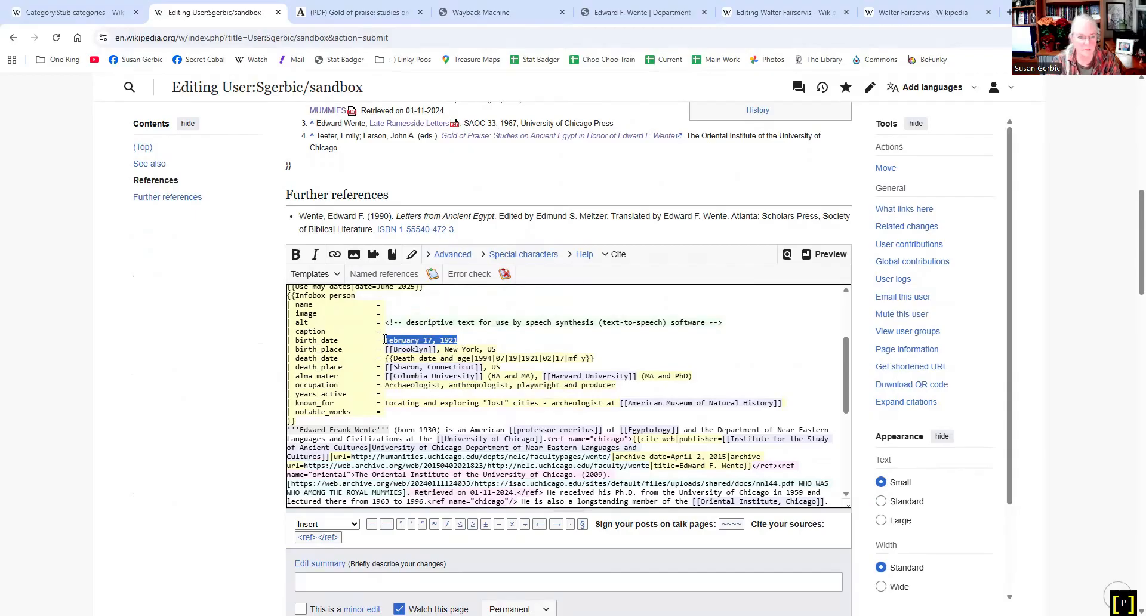
key("BackSpace")
left_click_drag(460, 352, 392, 349)
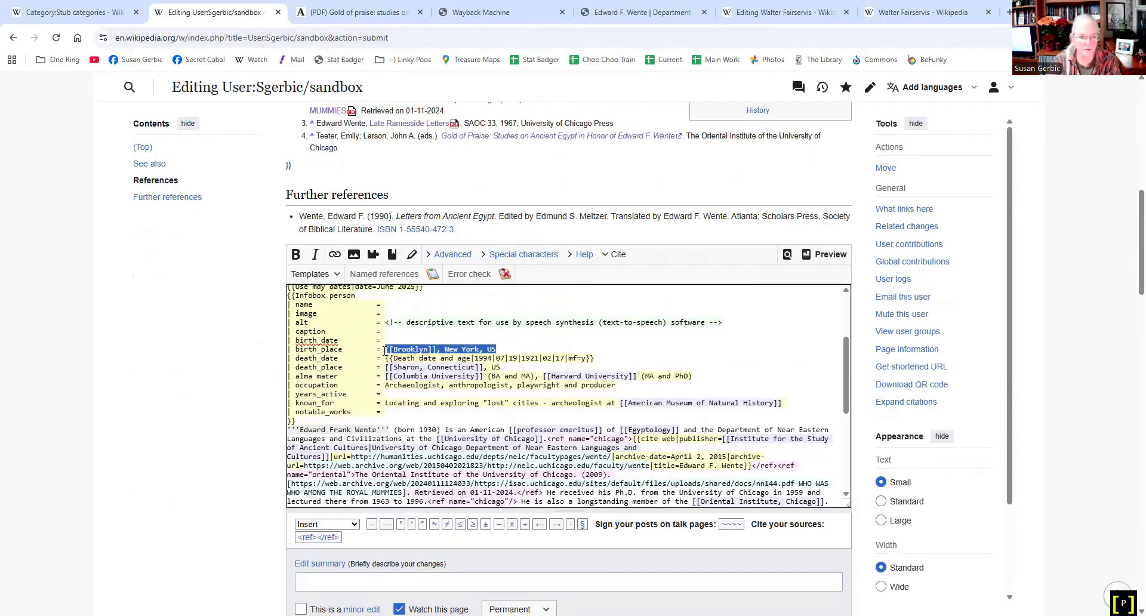
key("BackSpace")
left_click_drag(503, 367, 386, 365)
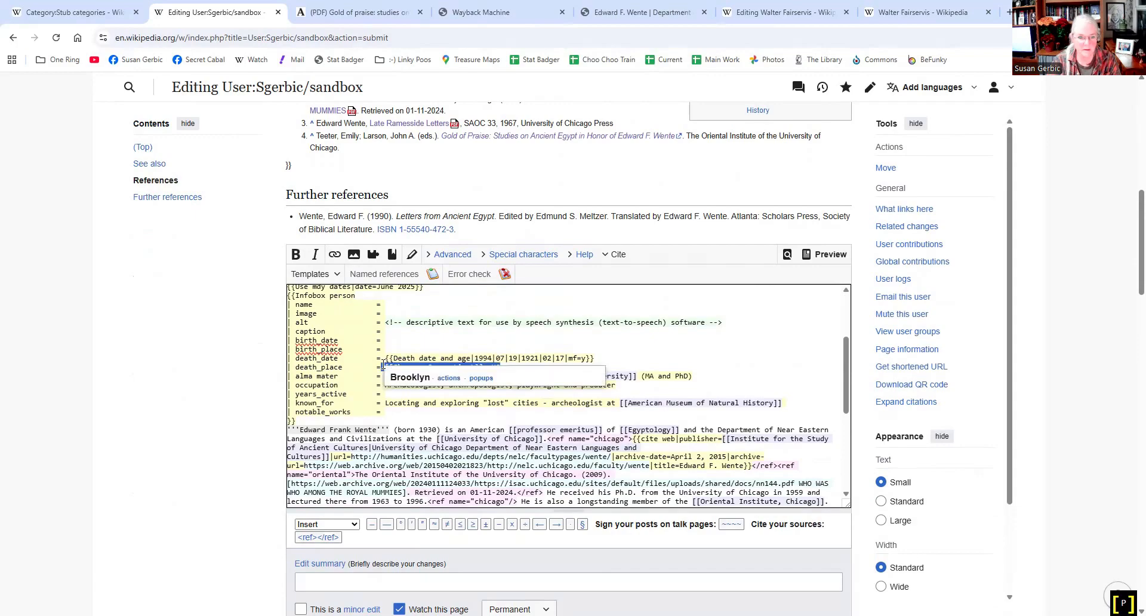
key("BackSpace")
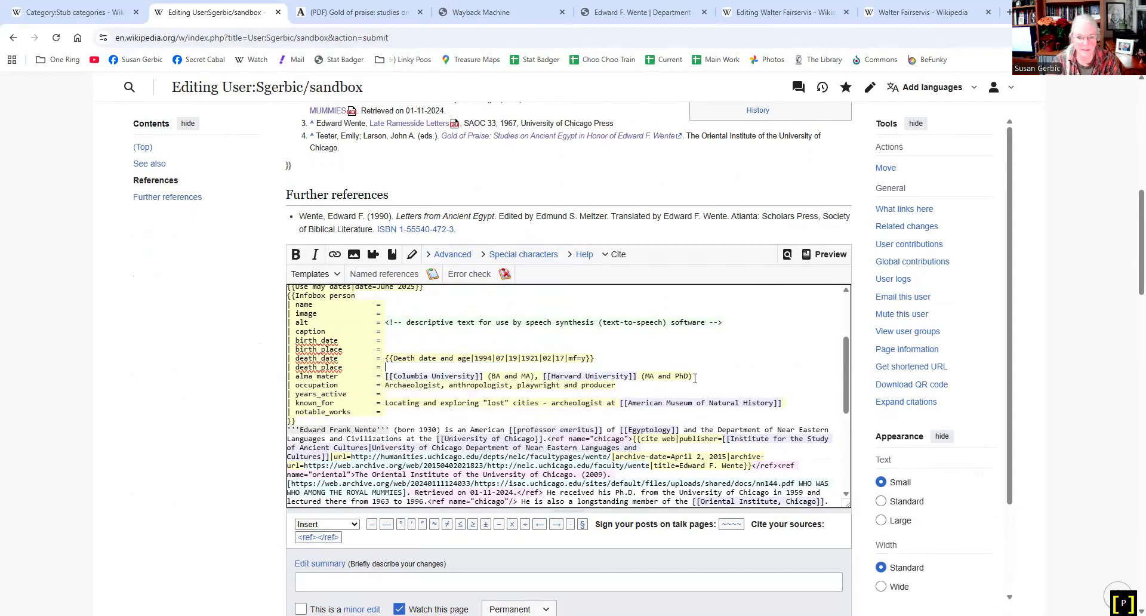
Clear the infobox's alma mater and known_for values and shorten the occupation to "Archaeologist"
left_click_drag(713, 373, 392, 376)
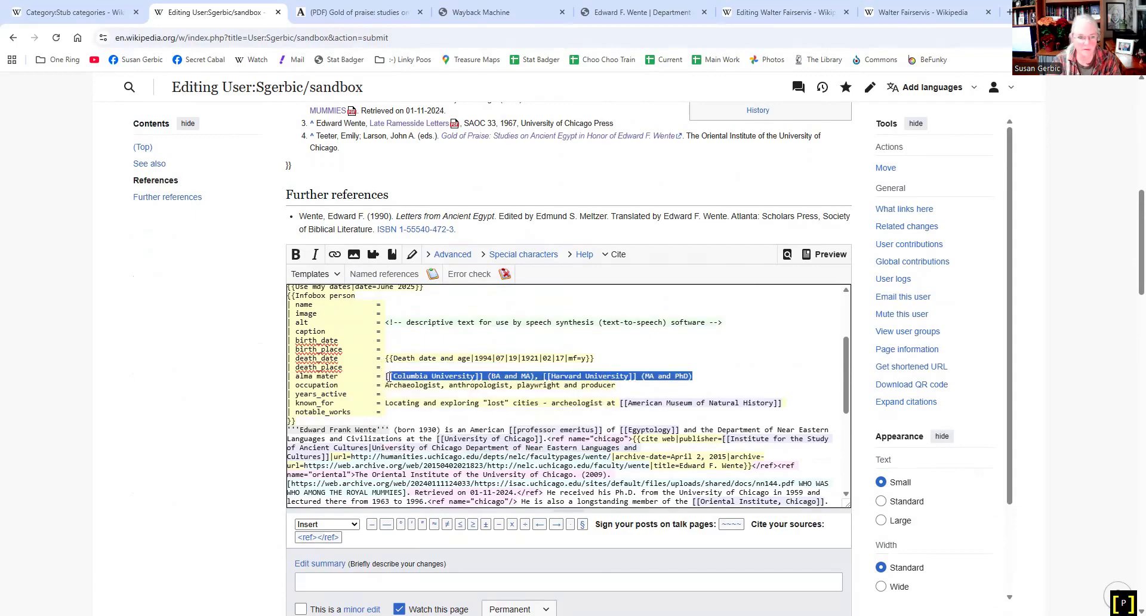
key("BackSpace")
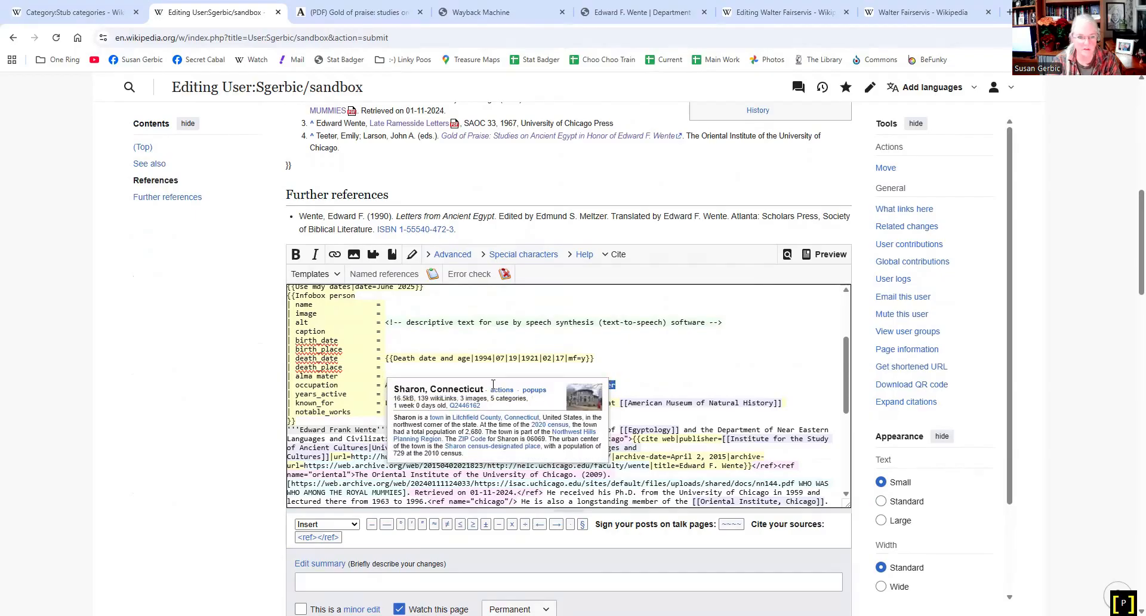
left_click(645, 385)
left_click_drag(621, 385, 442, 383)
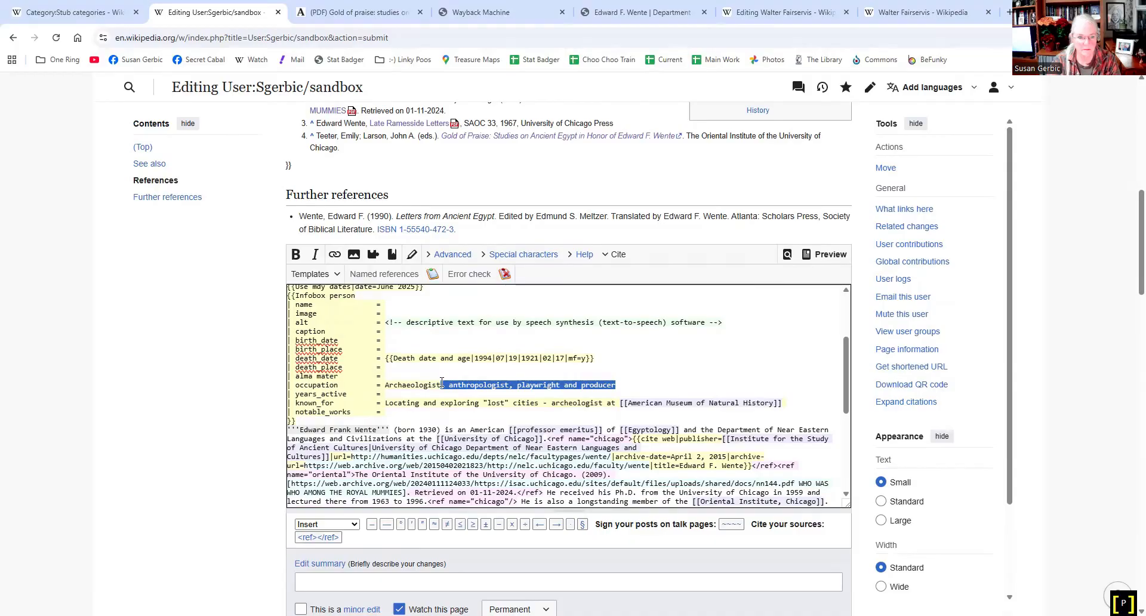
key("BackSpace")
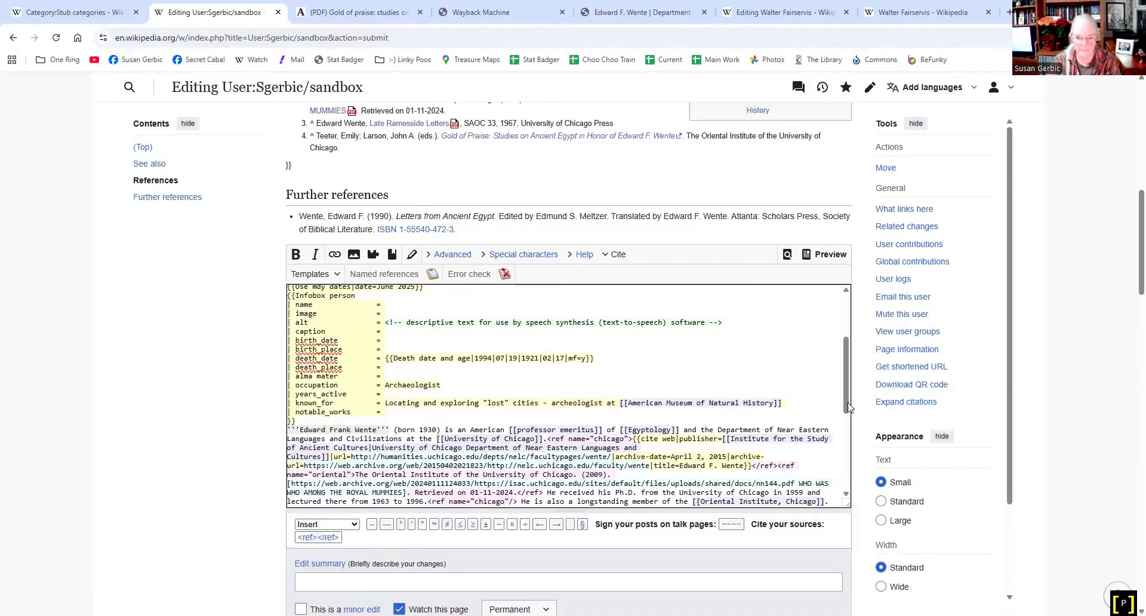
left_click_drag(799, 401, 387, 404)
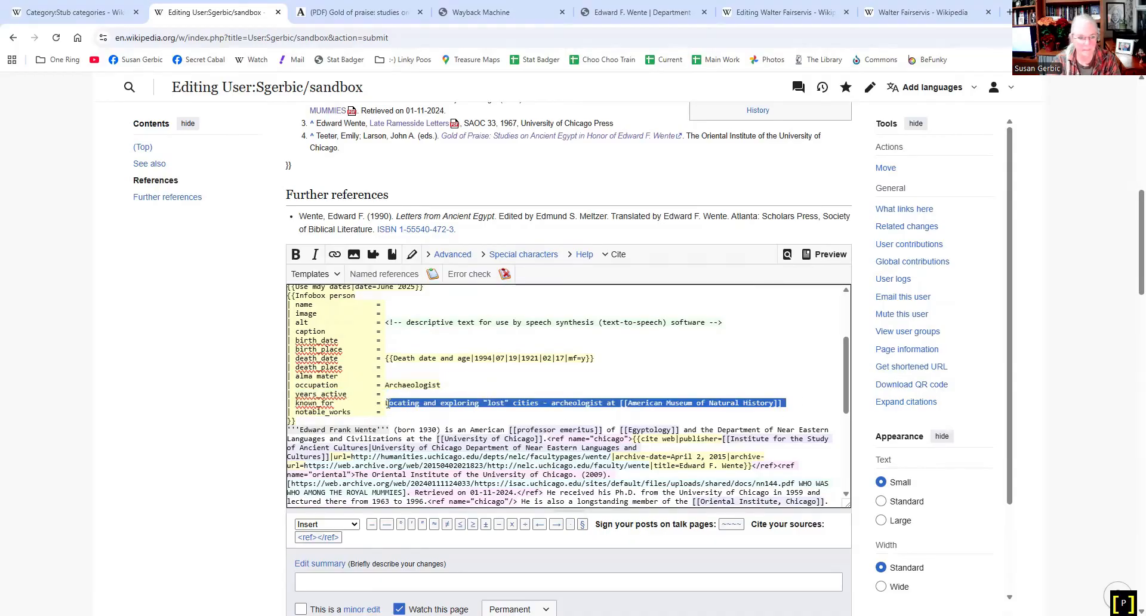
key("BackSpace")
Preview the sandbox again and check the emptied infobox against the draft's lead paragraph and references
left_click(707, 368)
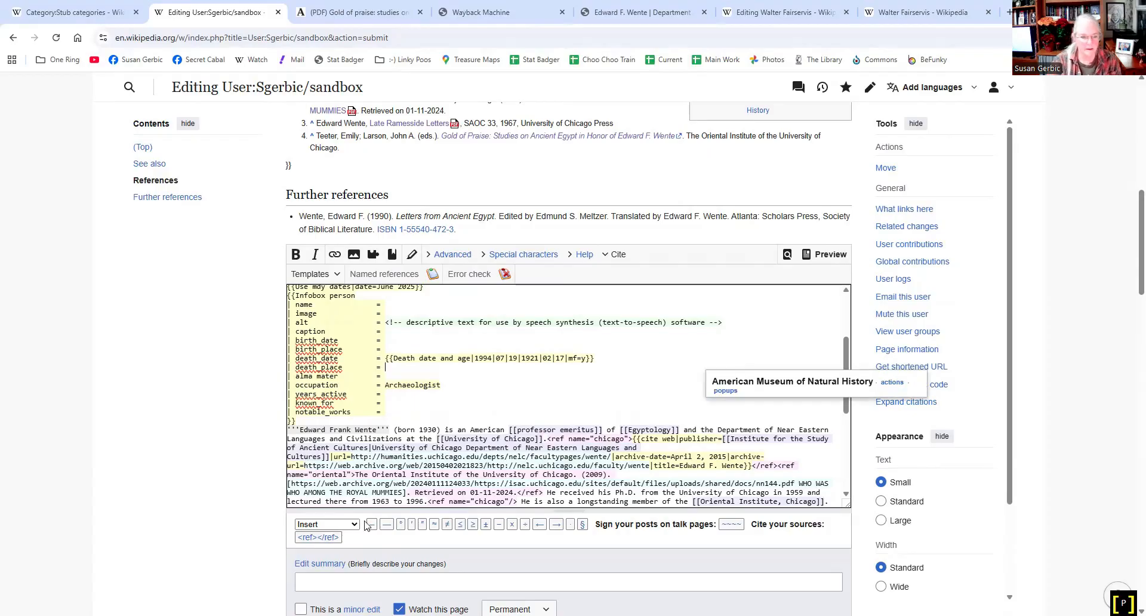
scroll(113, 485, "down", 3)
left_click(419, 492)
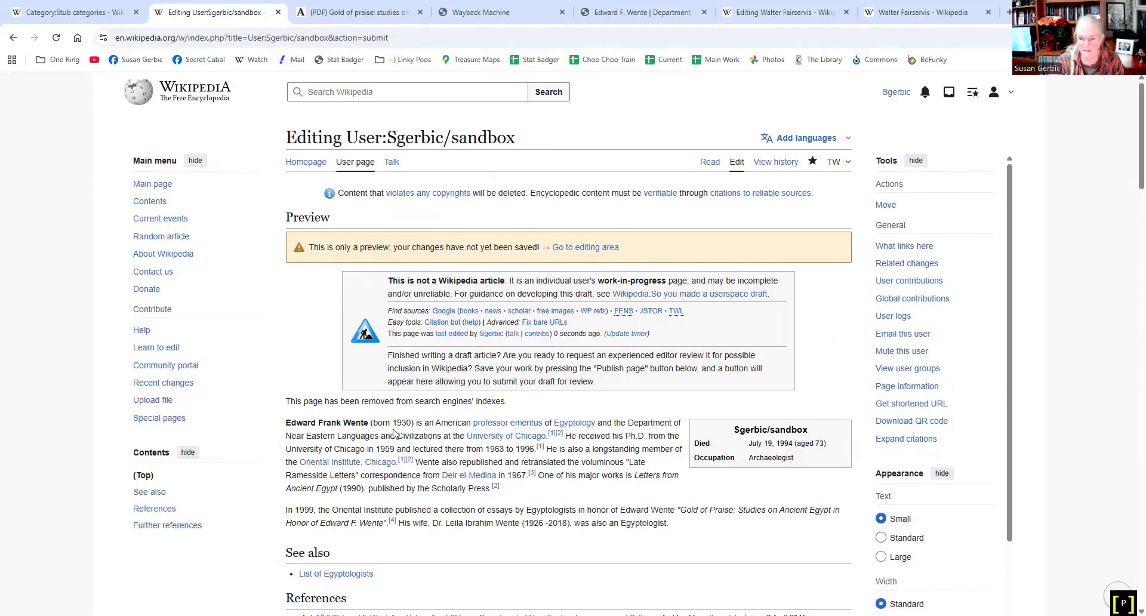
scroll(393, 432, "down", 3)
scroll(250, 430, "down", 1)
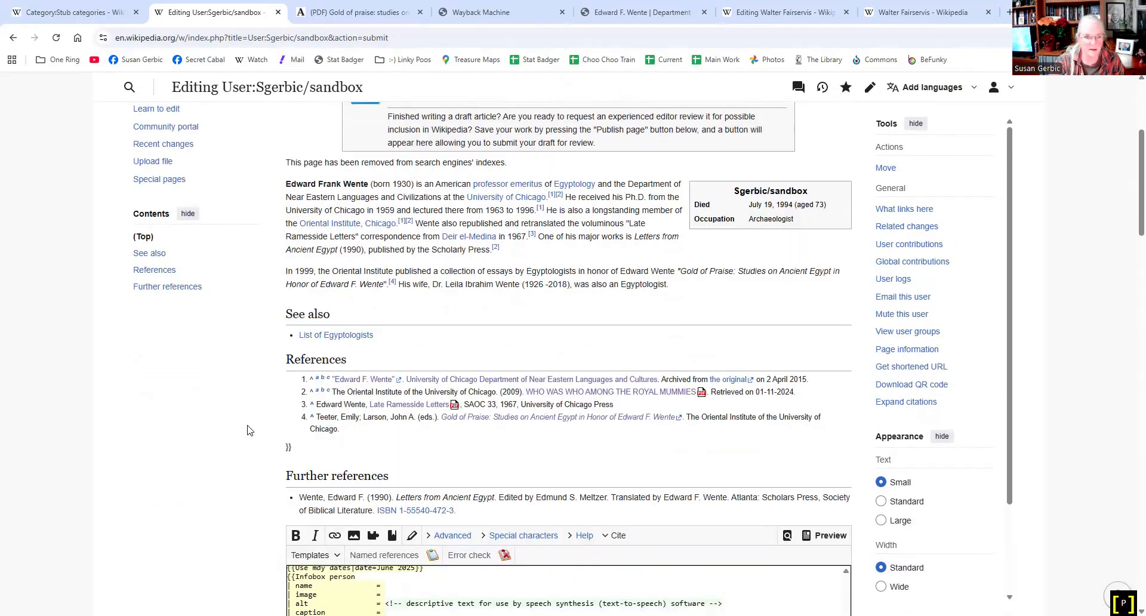
scroll(249, 430, "up", 1)
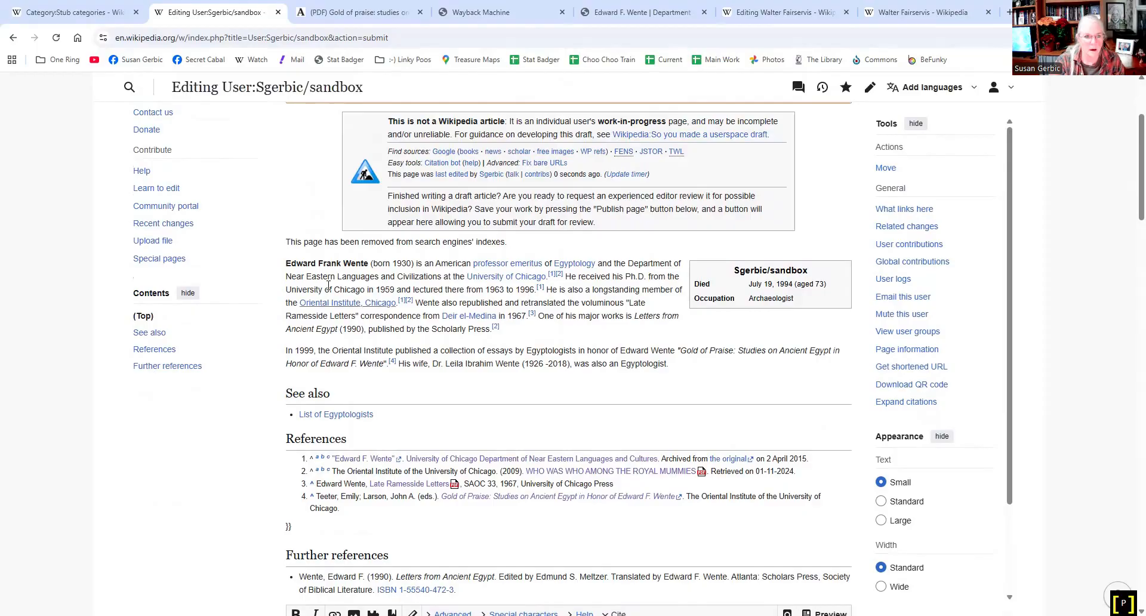
Copy the name Edward Frank Wente from the draft's lead into the infobox name, and enter the subject's birth year as birth_date
left_click_drag(369, 262, 286, 263)
key("ctrl+c")
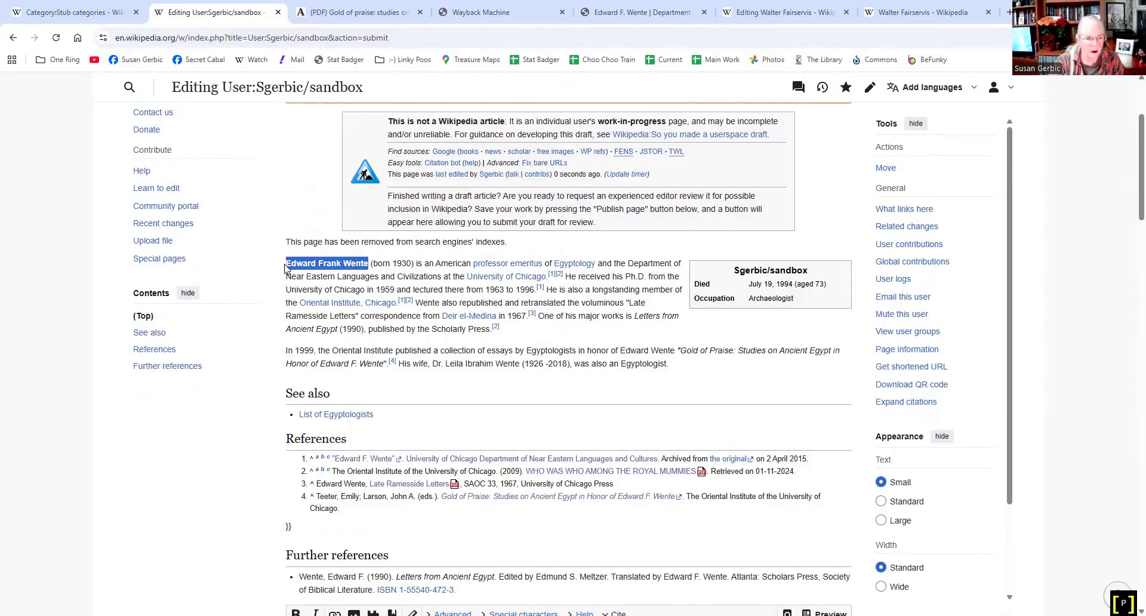
scroll(373, 458, "down", 4)
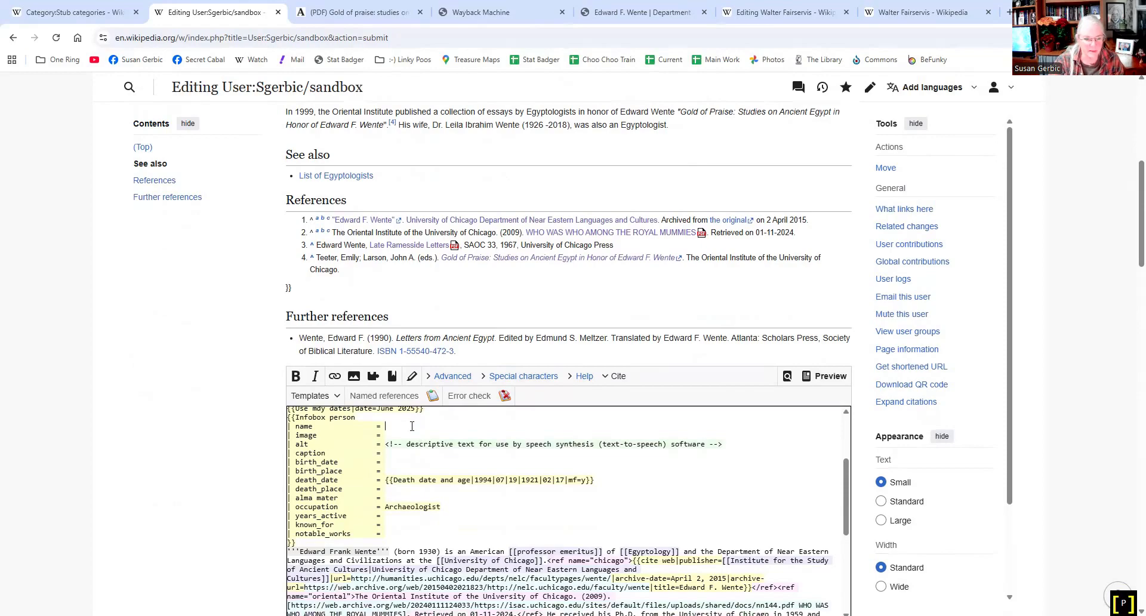
key("ctrl+v")
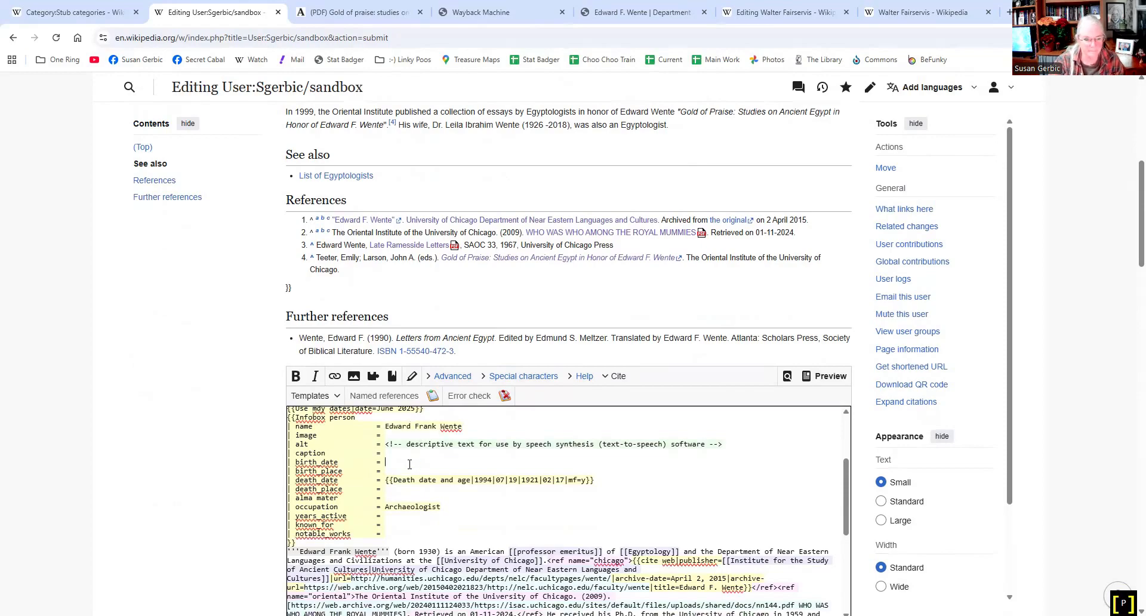
type("196")
key("BackSpace")
type("30")
scroll(401, 199, "up", 3)
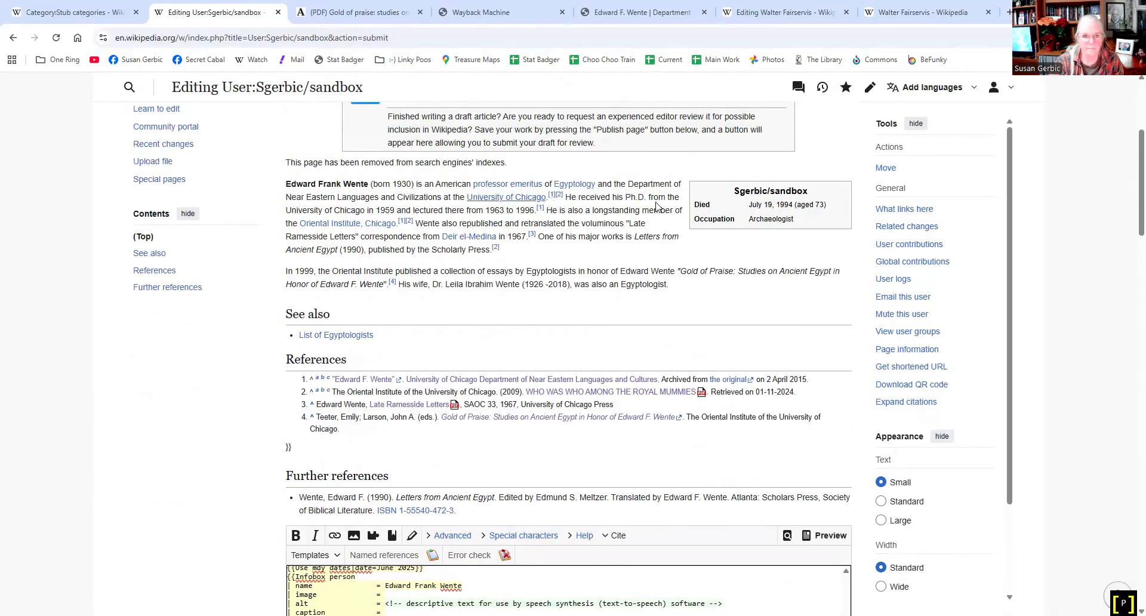
Preview the sandbox to check how the infobox renders with the new name and birth year
scroll(654, 239, "up", 1)
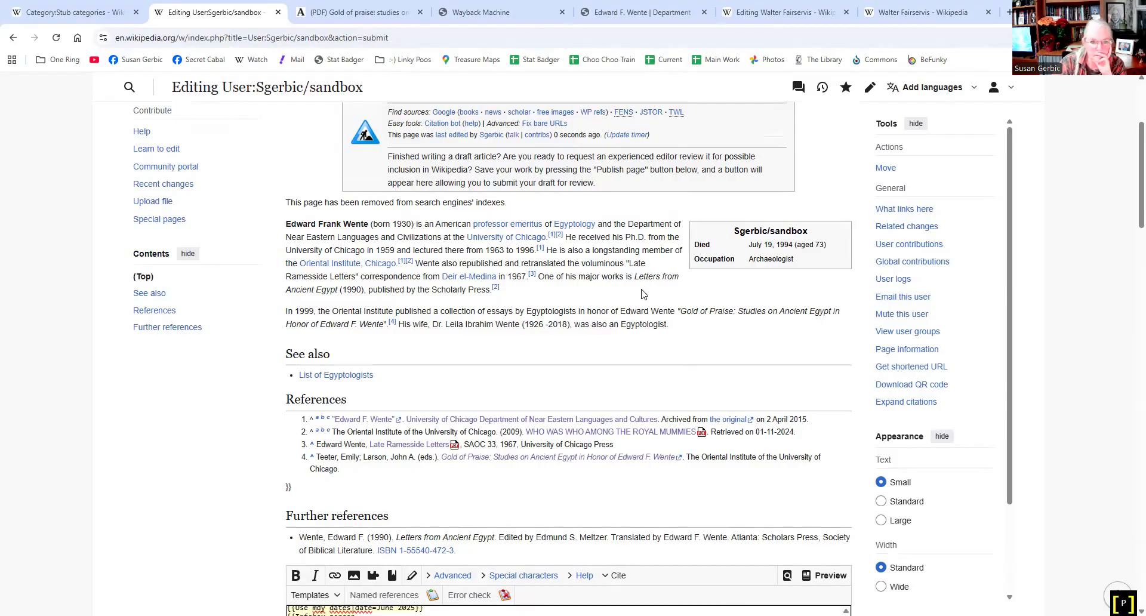
scroll(643, 293, "down", 5)
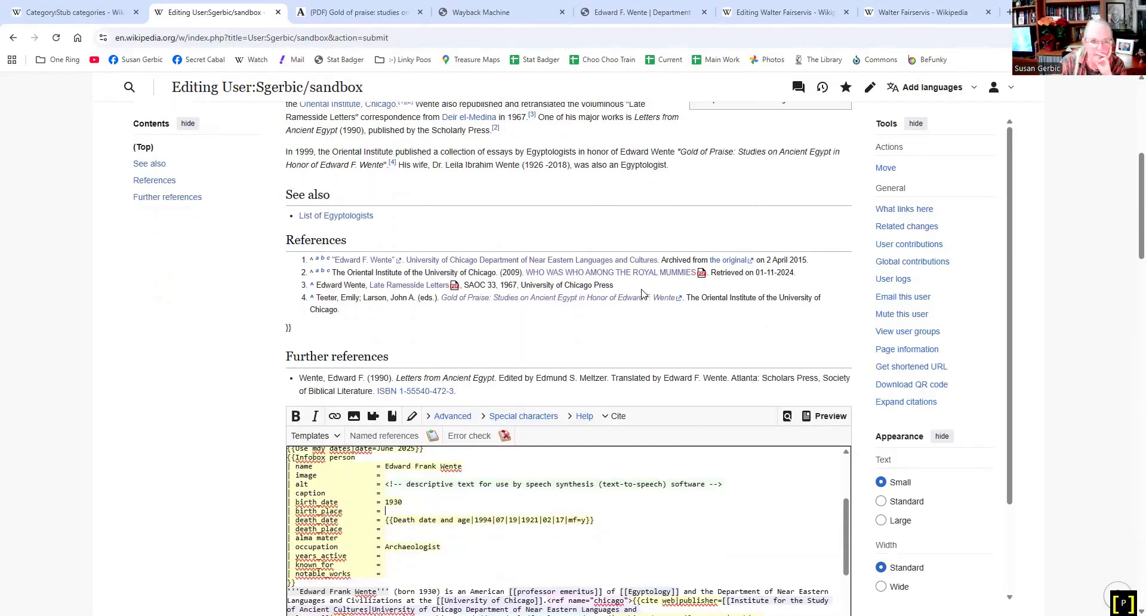
scroll(84, 468, "down", 2)
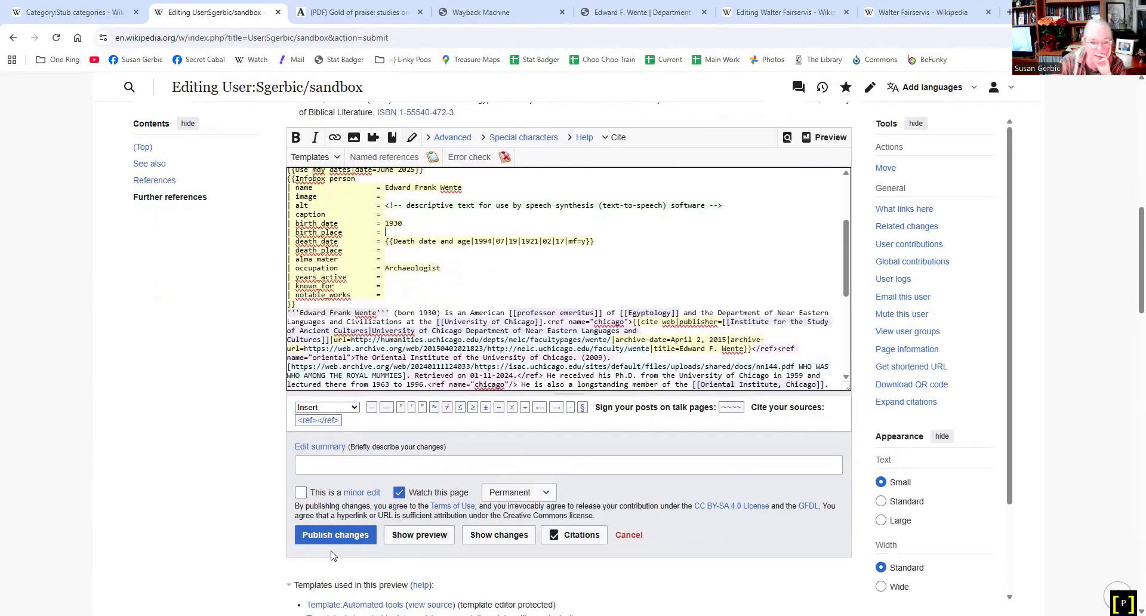
left_click(420, 535)
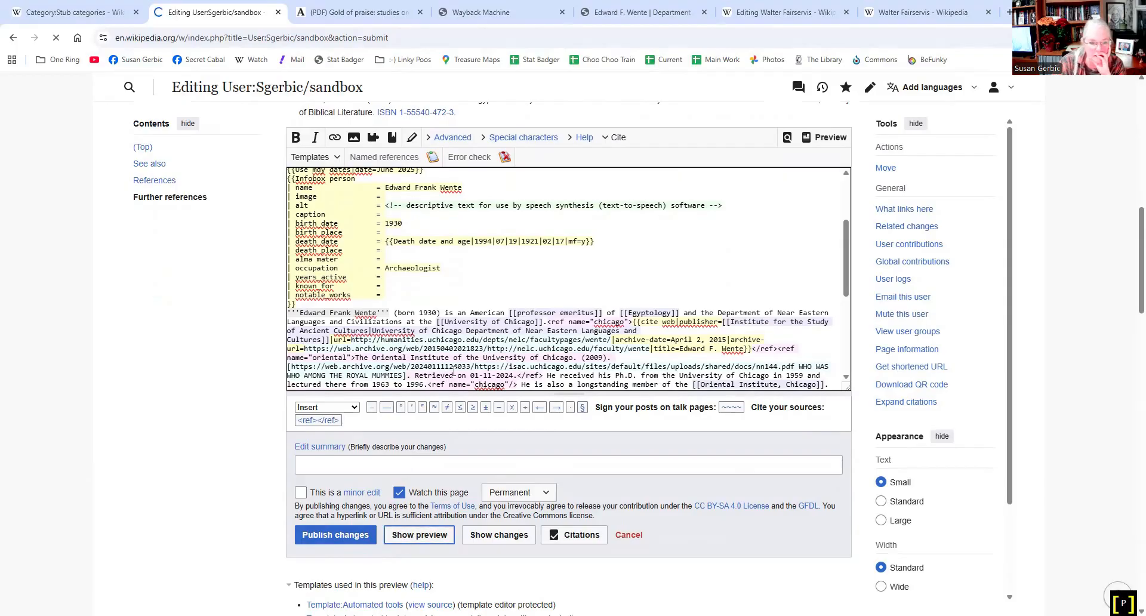
scroll(454, 372, "down", 4)
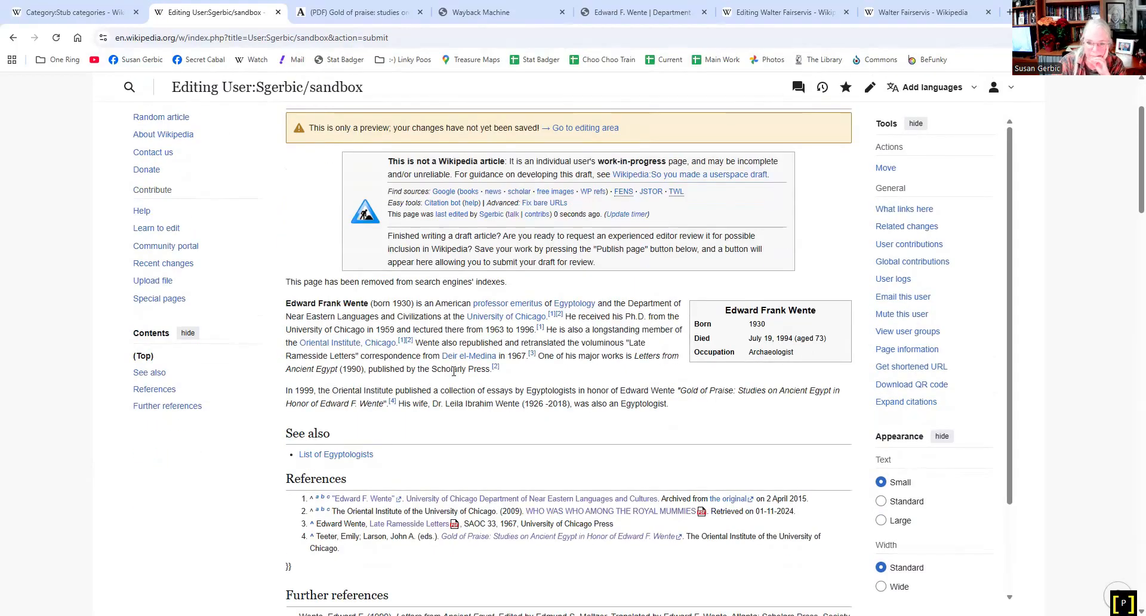
Publish the sandbox draft with the edit summary "starting"
scroll(335, 412, "down", 7)
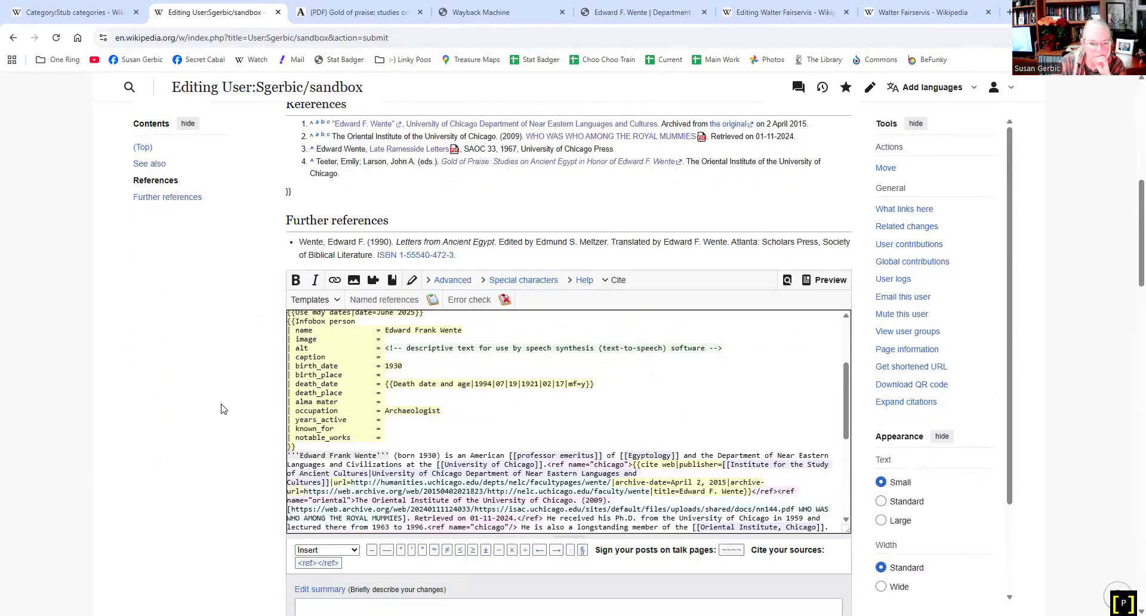
left_click(368, 468)
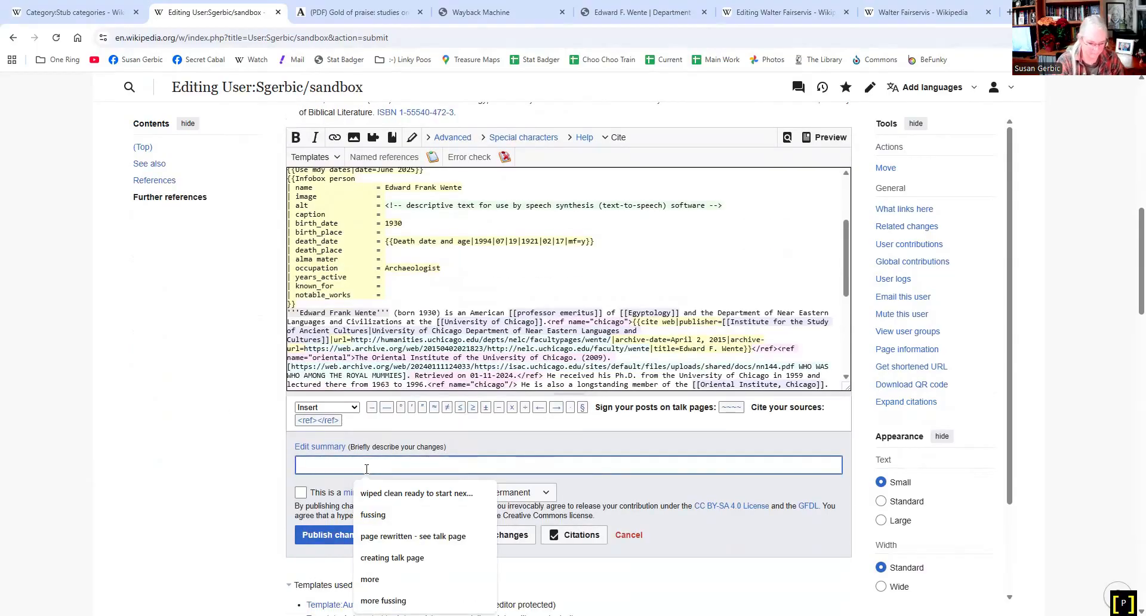
type("starting")
left_click(300, 540)
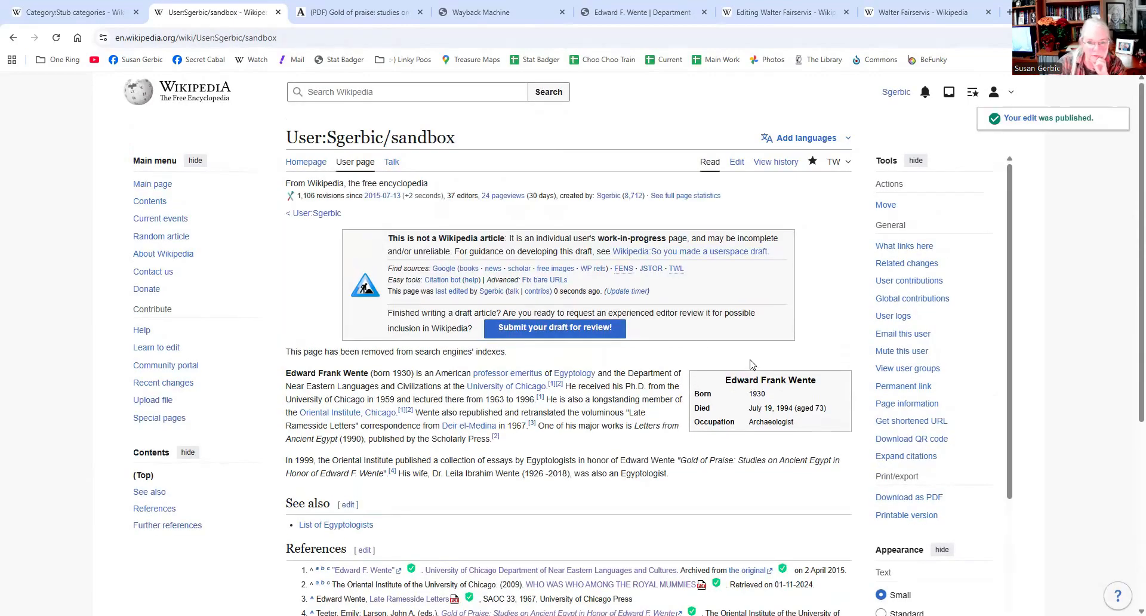
Close the extra Walter Fairservis article tab, keeping the one with its source editor, and look over the published sandbox page
scroll(751, 363, "down", 2)
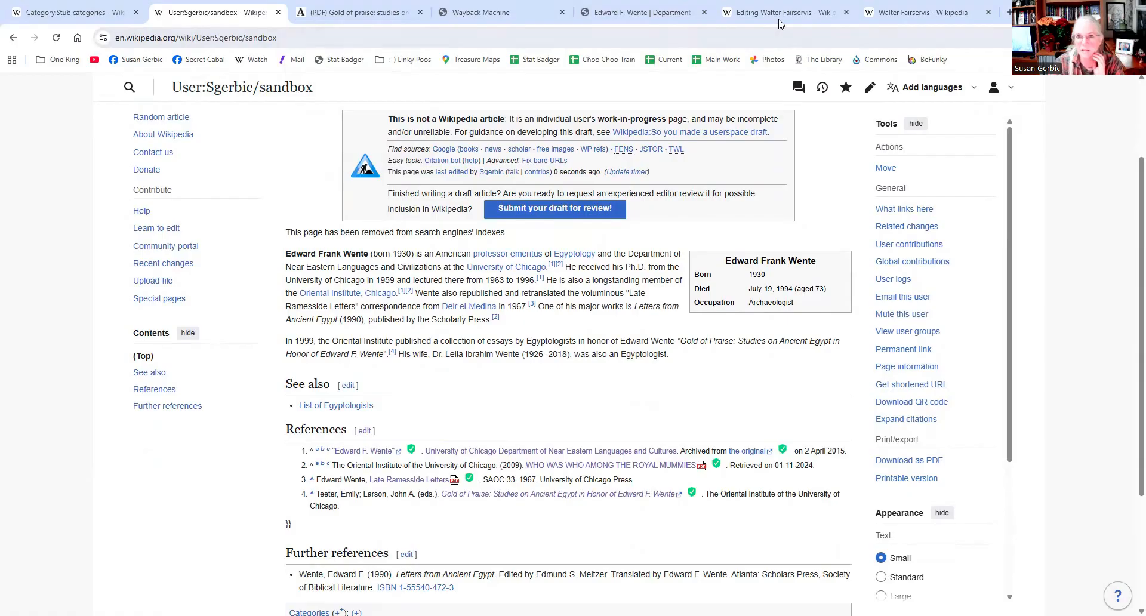
mouse_move(779, 12)
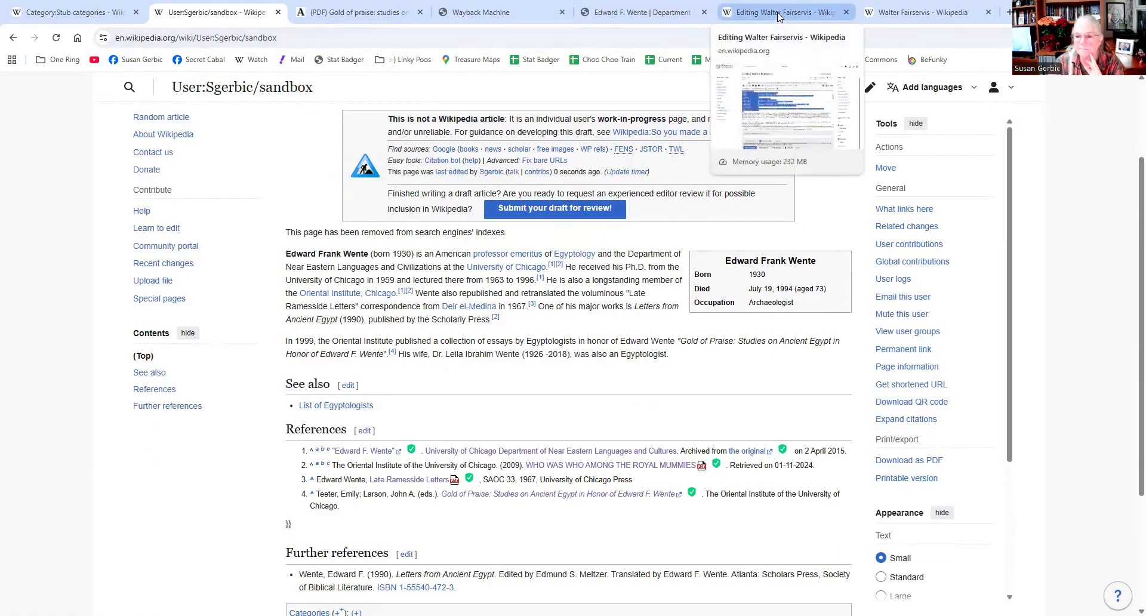
left_click(988, 12)
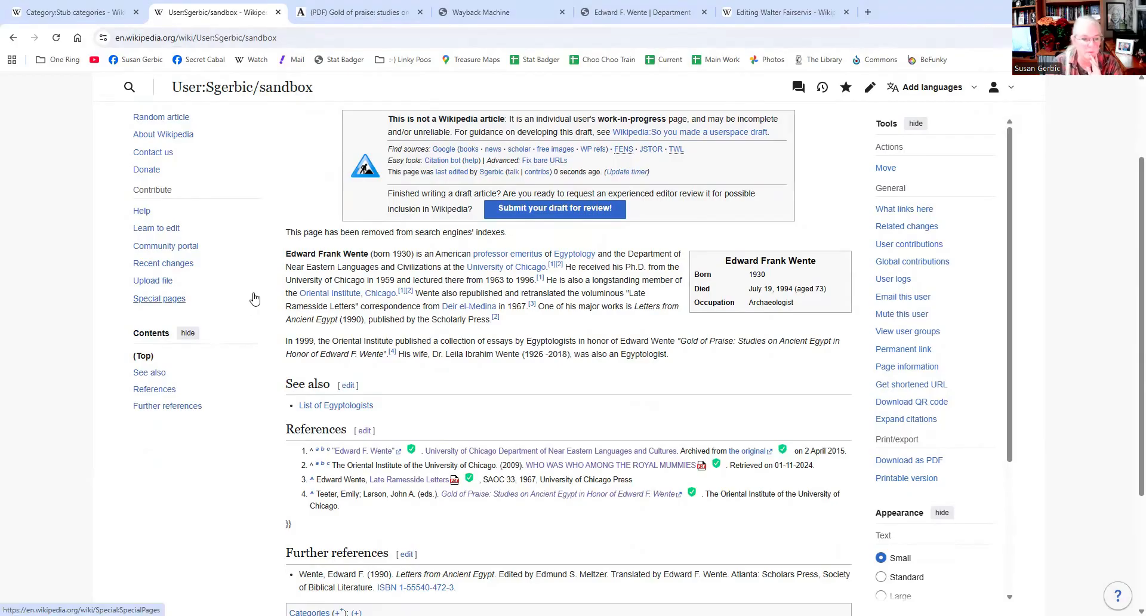
scroll(350, 239, "up", 2)
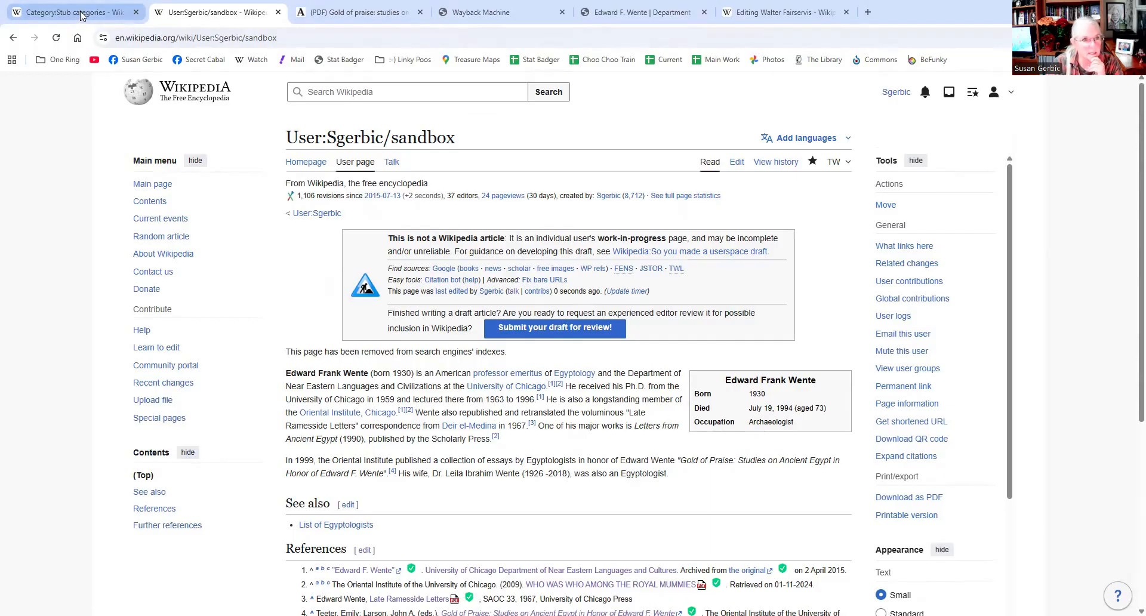
scroll(519, 345, "down", 3)
scroll(519, 339, "up", 3)
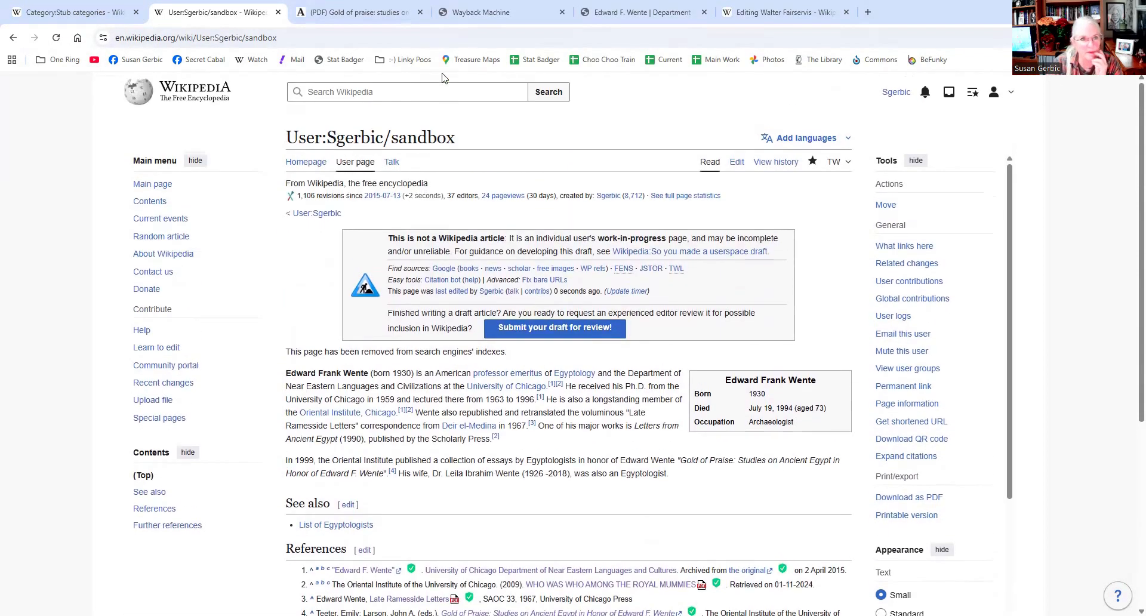
Look through the open sources on Wente (Gold of Praise PDF, archived Oriental Institute newsletter, department page) and compare them with the sandbox draft
left_click(356, 10)
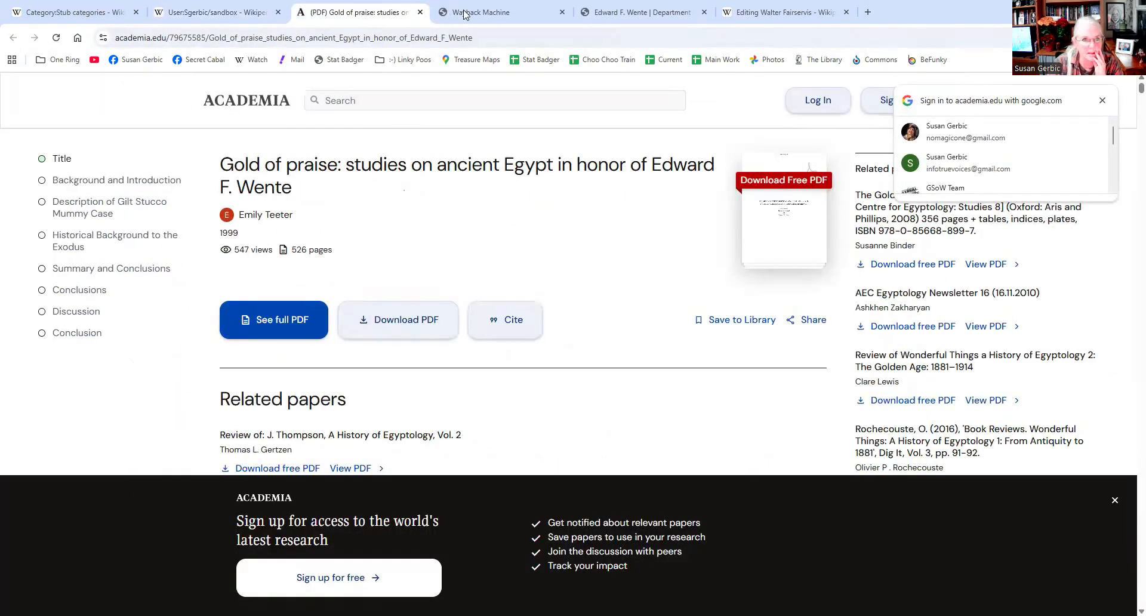
left_click(466, 13)
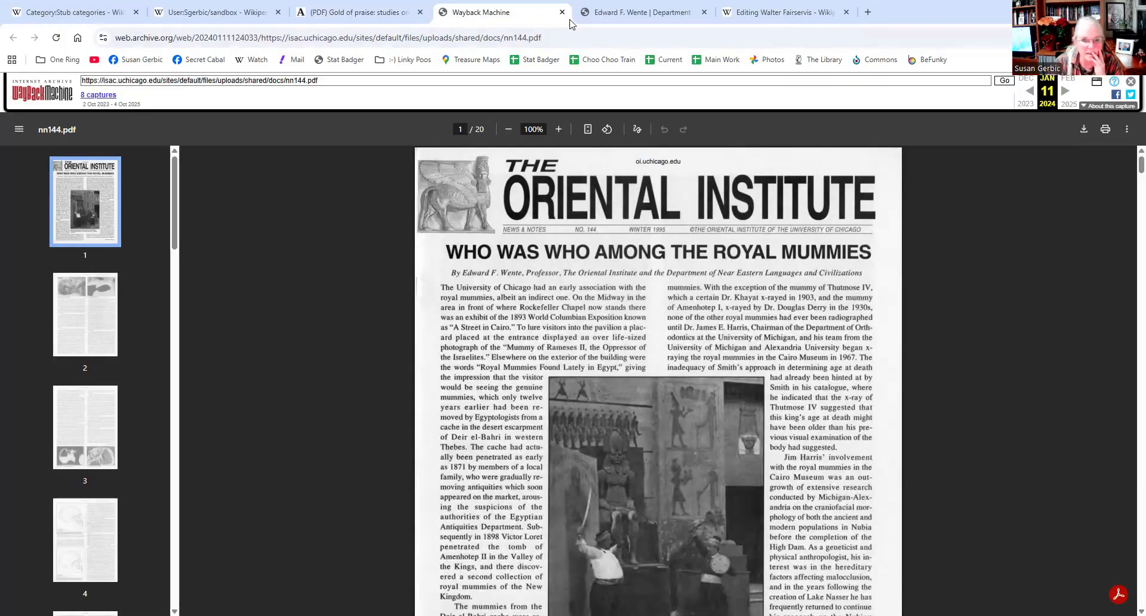
left_click(656, 17)
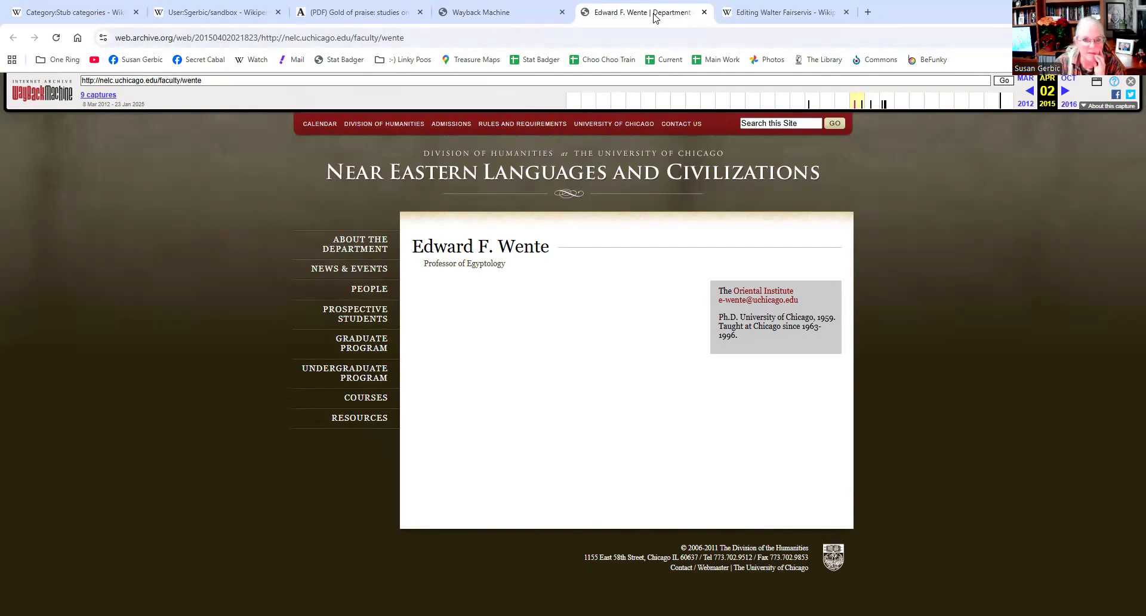
left_click(495, 12)
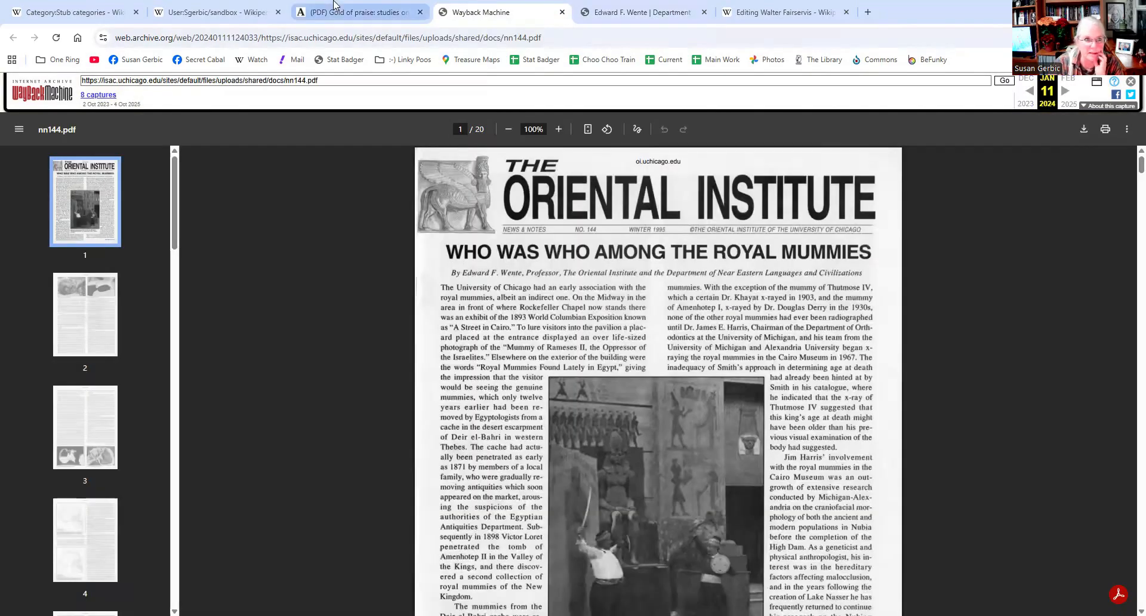
left_click(336, 14)
left_click(177, 10)
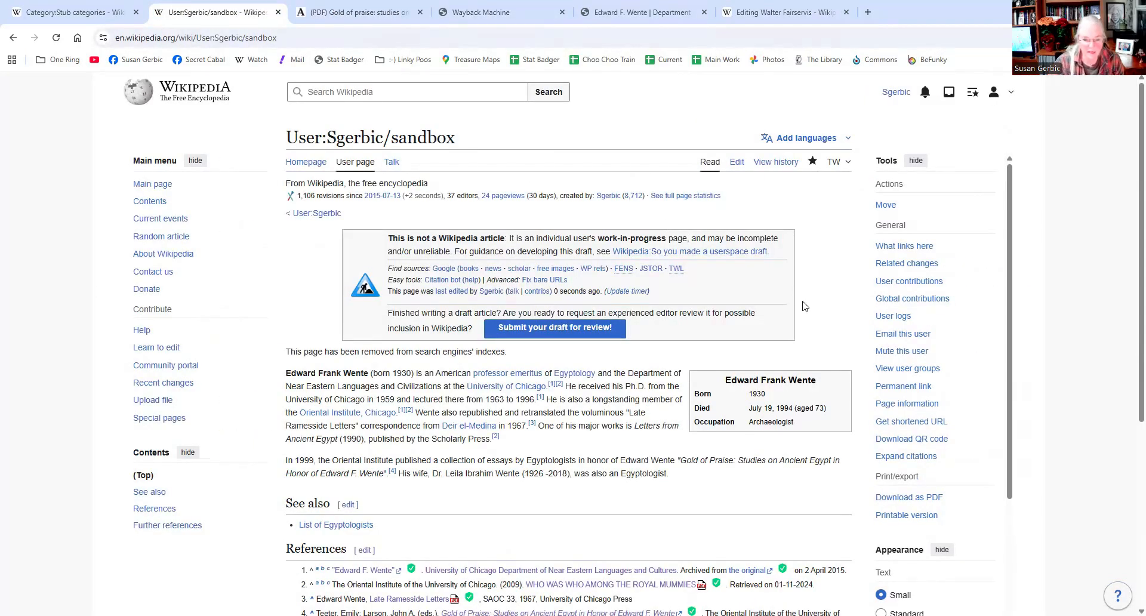
scroll(803, 298, "down", 3)
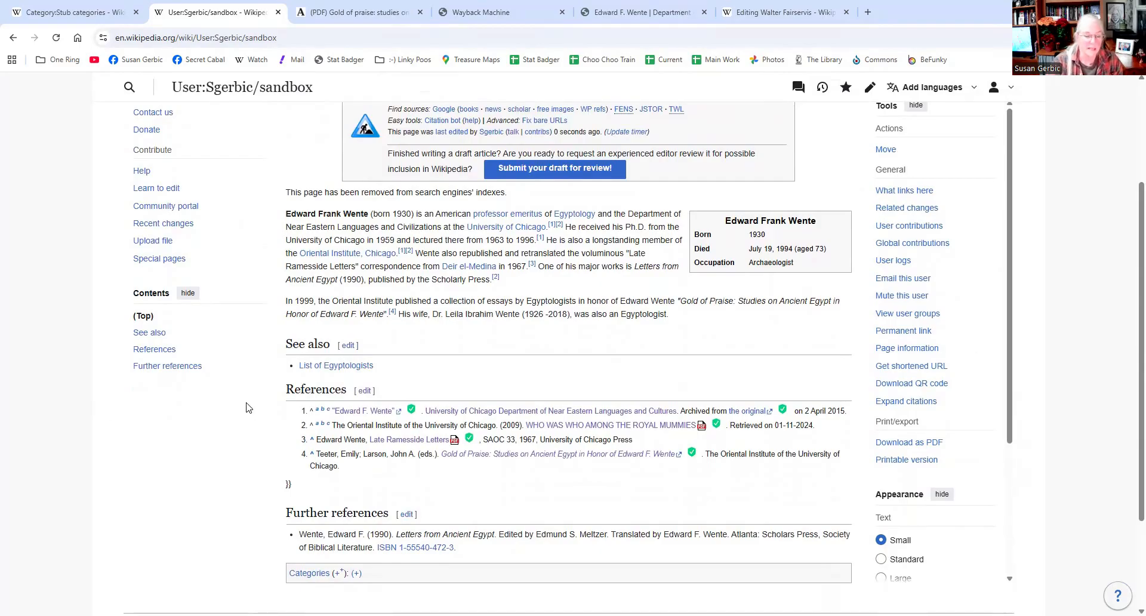
scroll(274, 398, "up", 3)
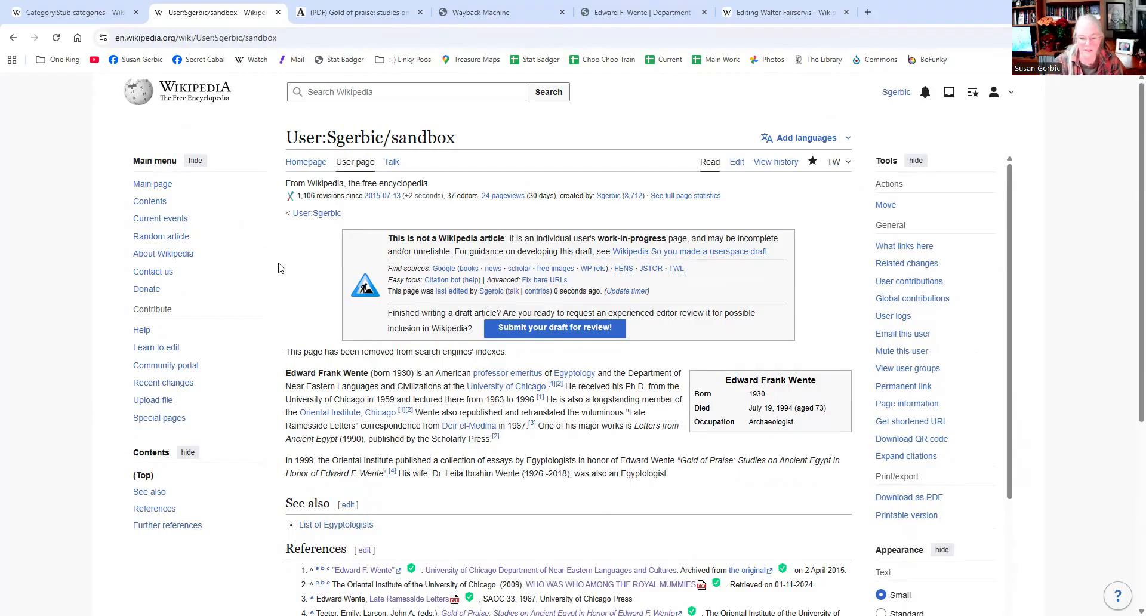
scroll(278, 268, "down", 1)
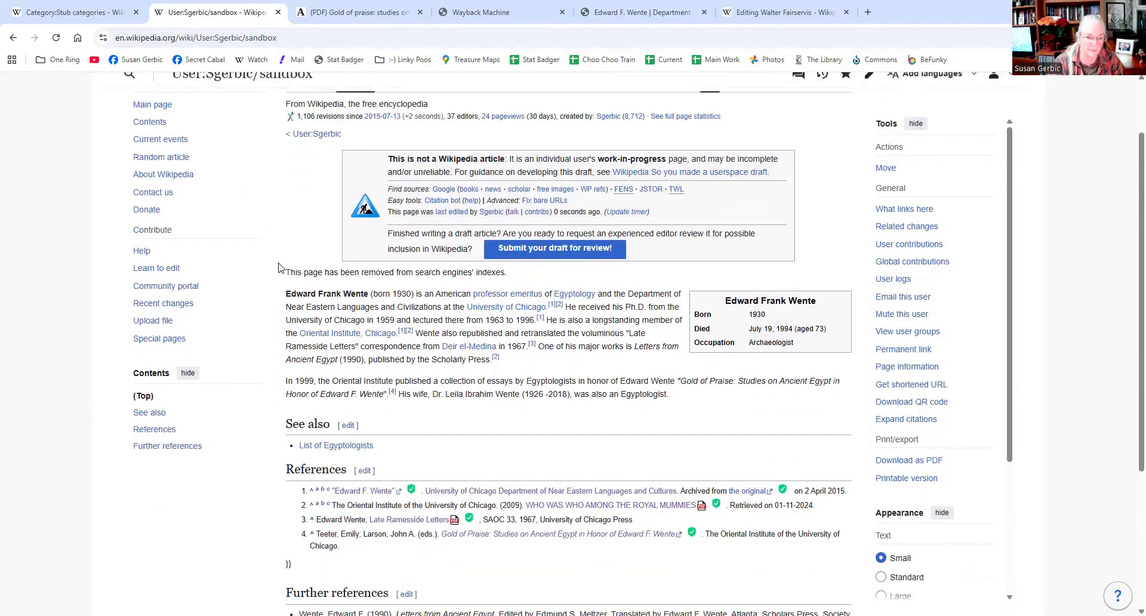
Return the Walter Fairservis page to reading view, examine its section structure from Early life to External links, and go back to the sandbox
left_click(782, 12)
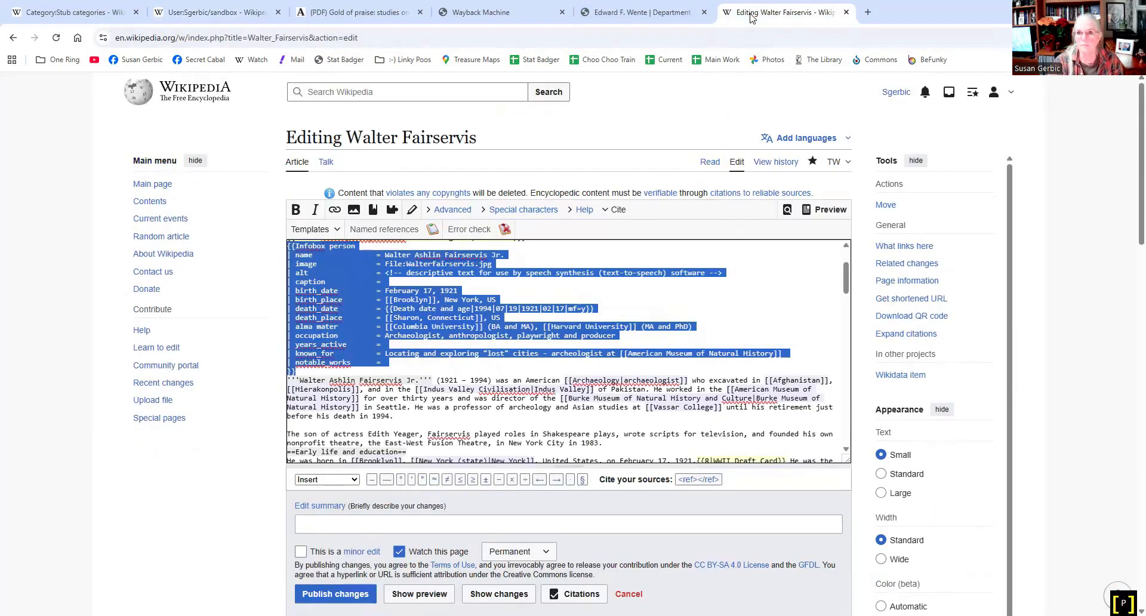
left_click(711, 162)
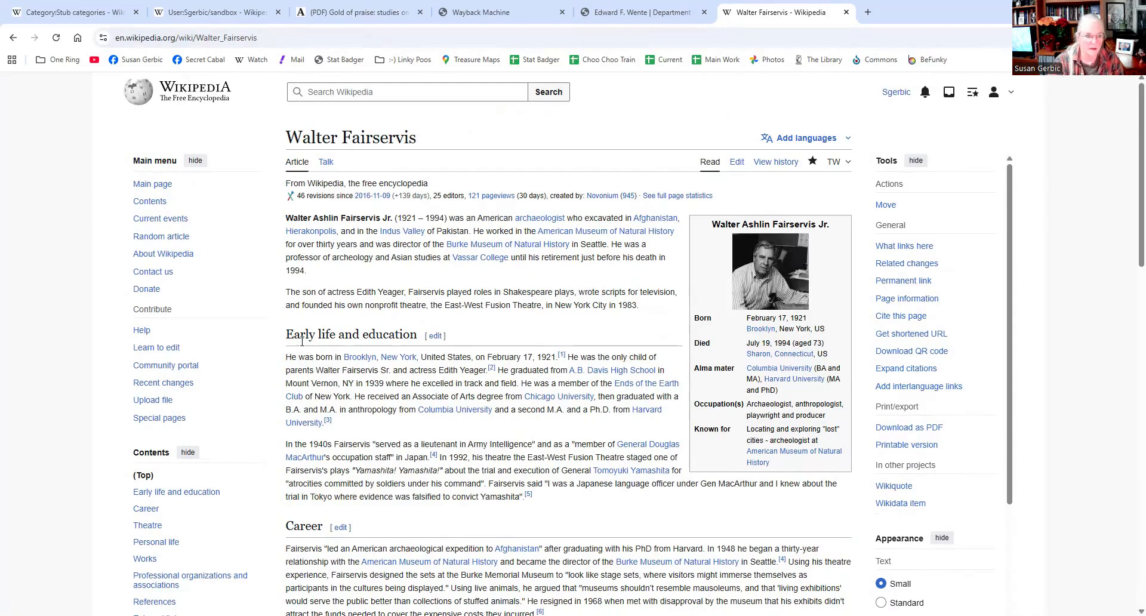
scroll(364, 353, "down", 4)
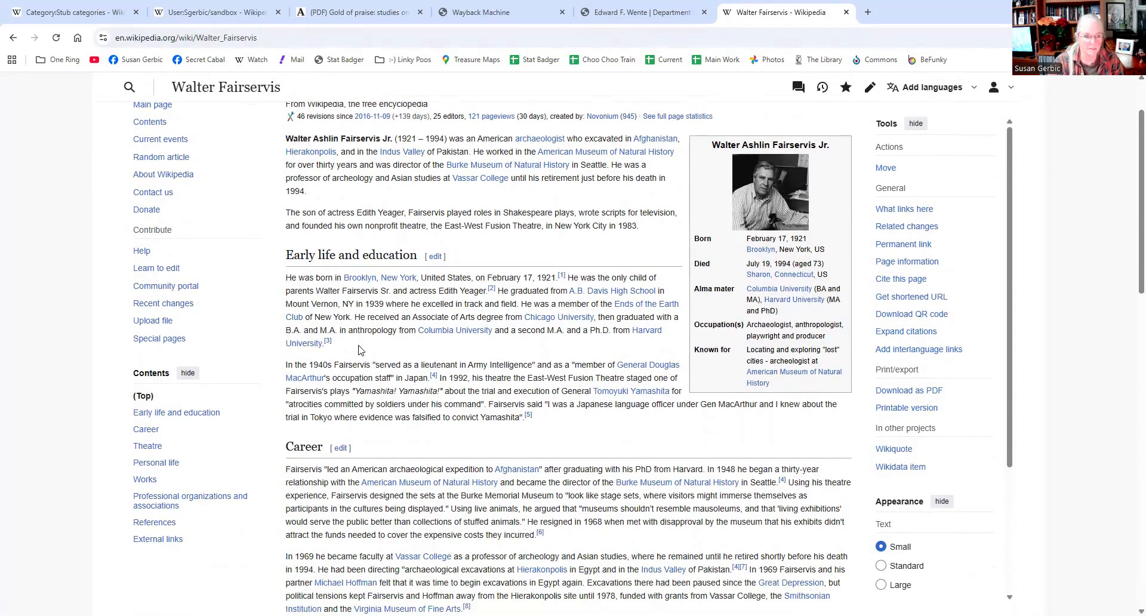
scroll(321, 435, "down", 3)
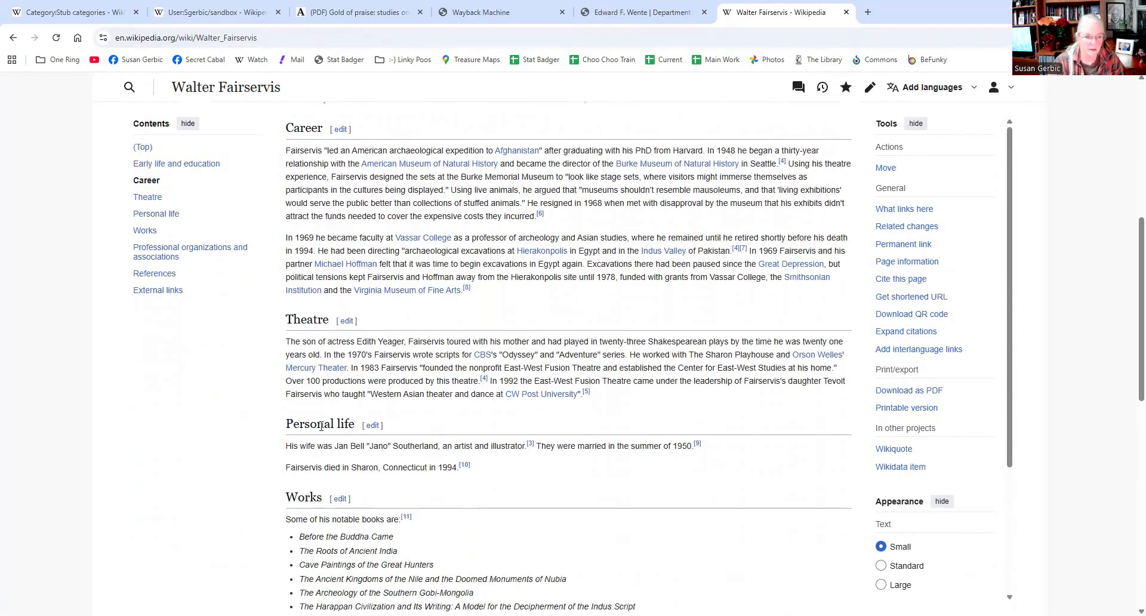
scroll(455, 436, "down", 3)
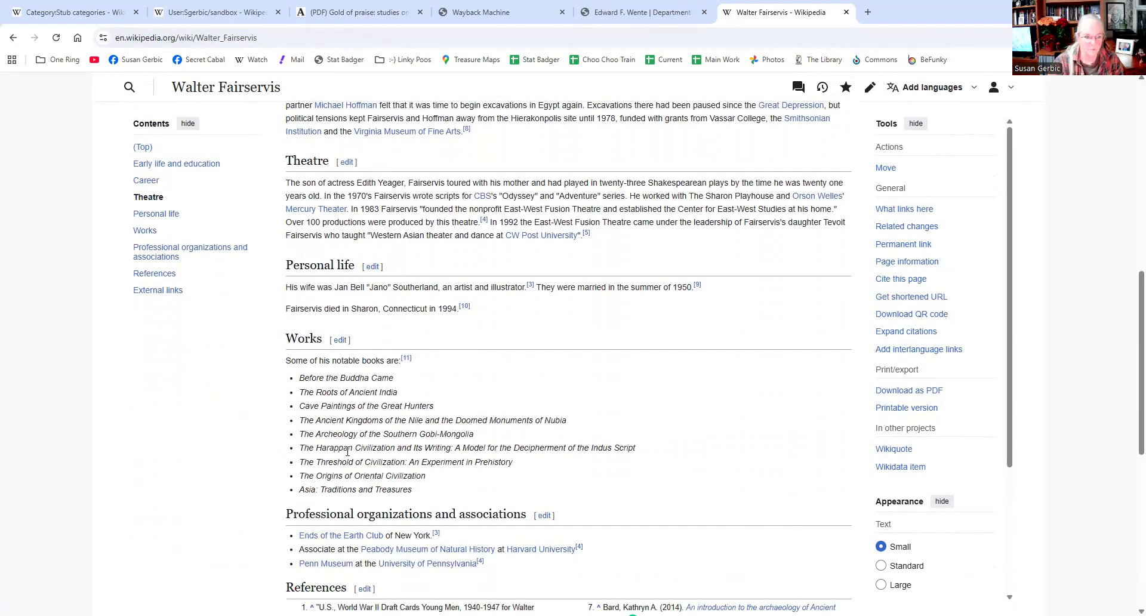
scroll(584, 411, "down", 3)
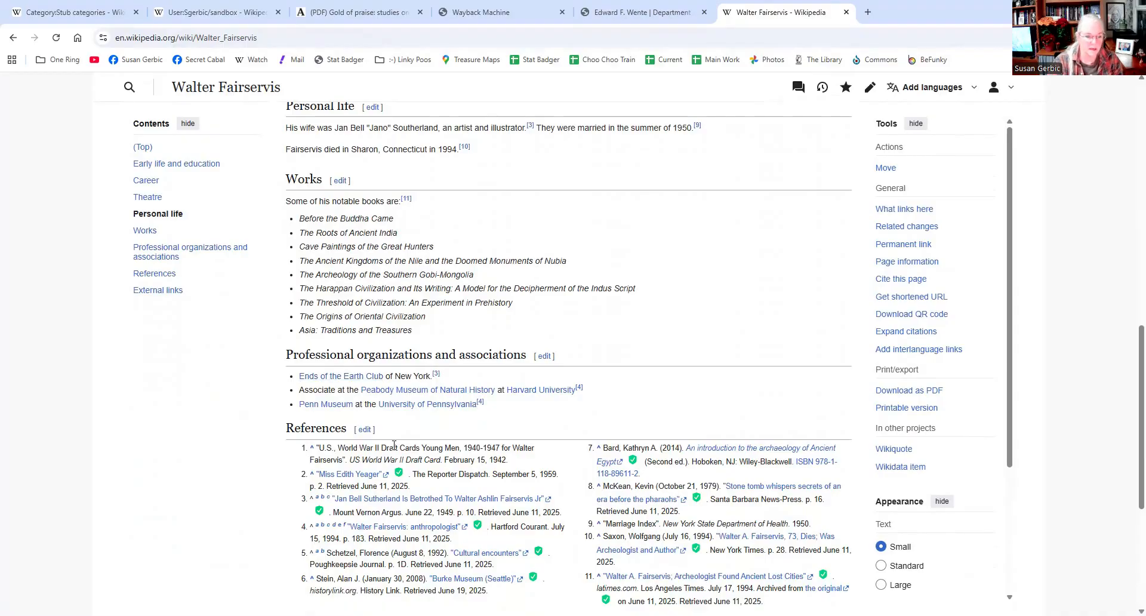
scroll(398, 454, "down", 3)
scroll(393, 442, "up", 4)
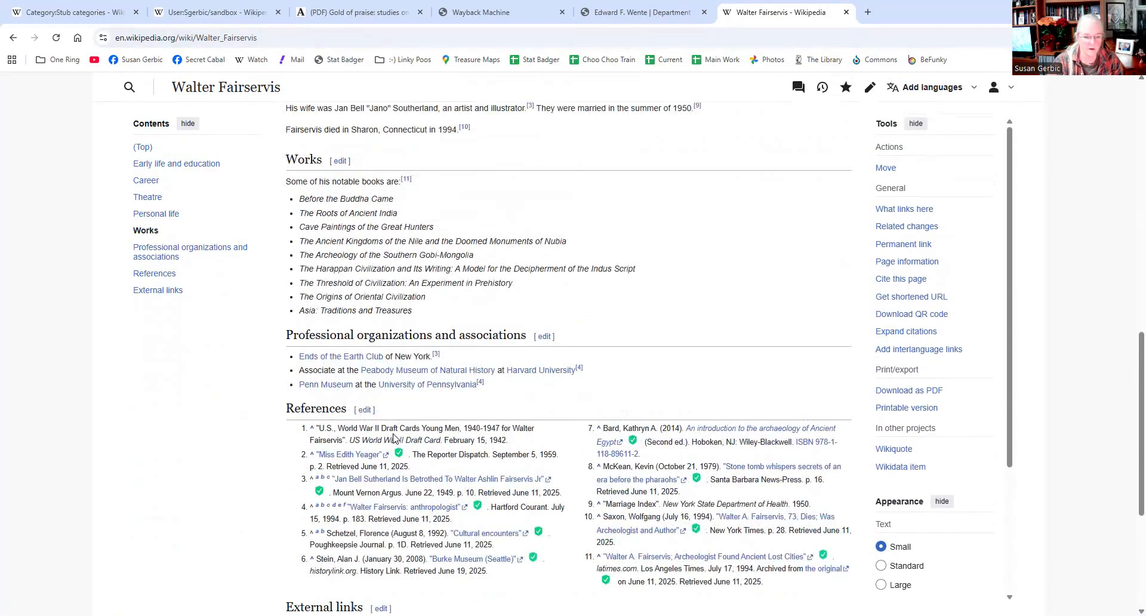
scroll(385, 465, "down", 5)
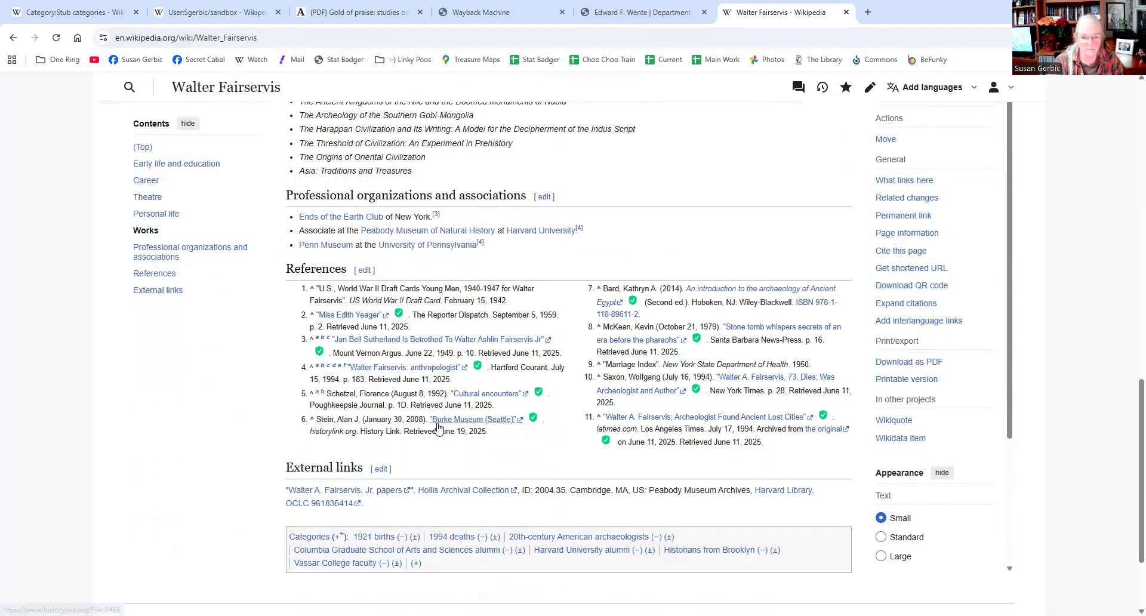
scroll(439, 442, "up", 6)
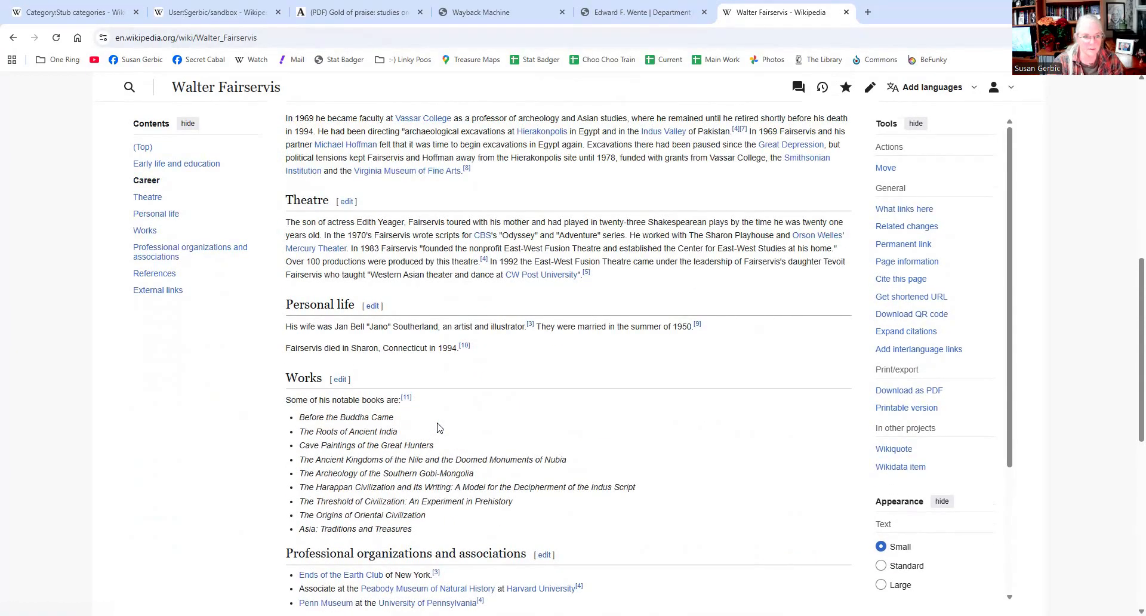
scroll(425, 431, "up", 1)
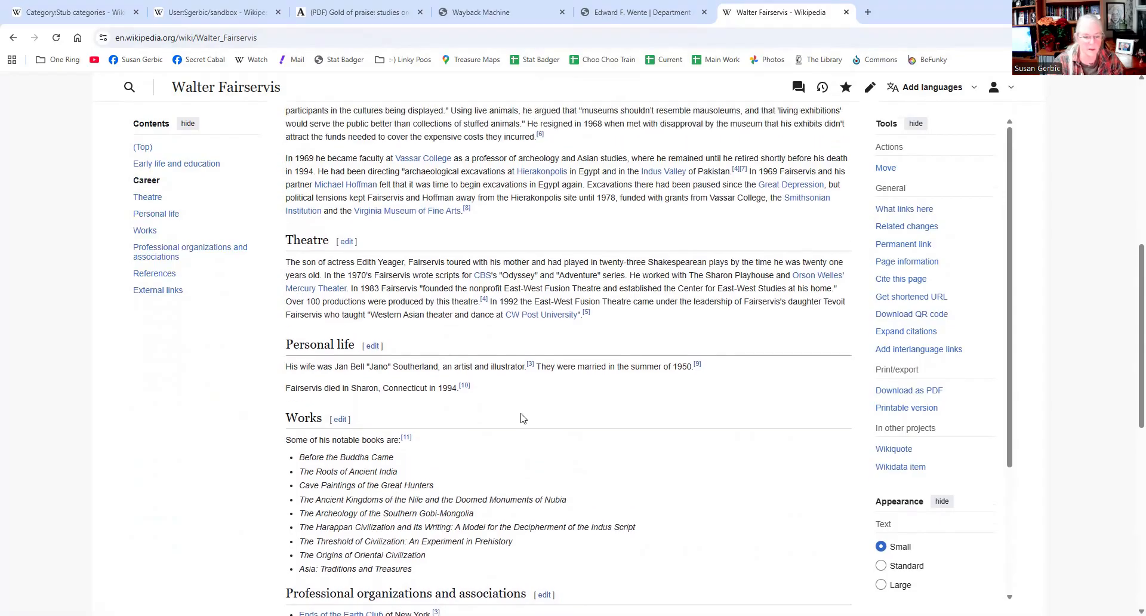
scroll(645, 404, "up", 3)
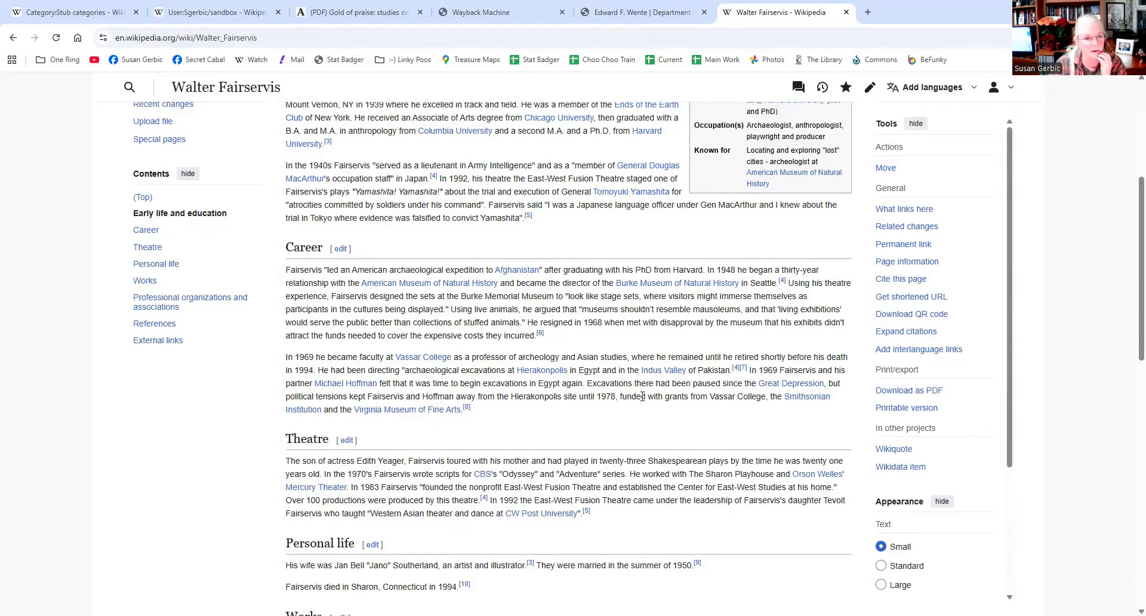
scroll(642, 397, "up", 3)
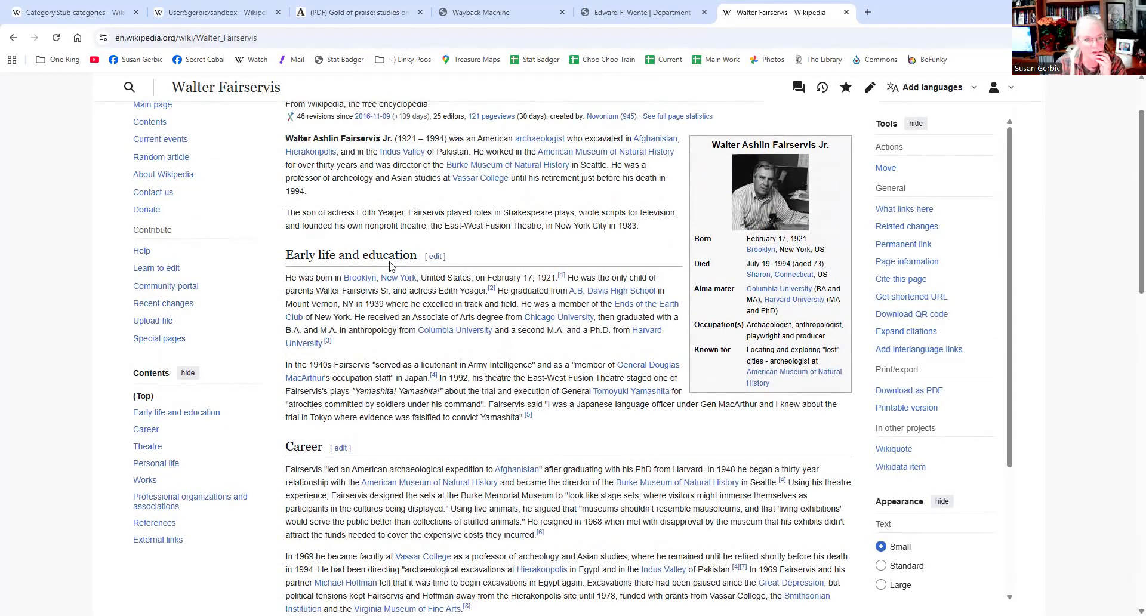
scroll(439, 246, "up", 2)
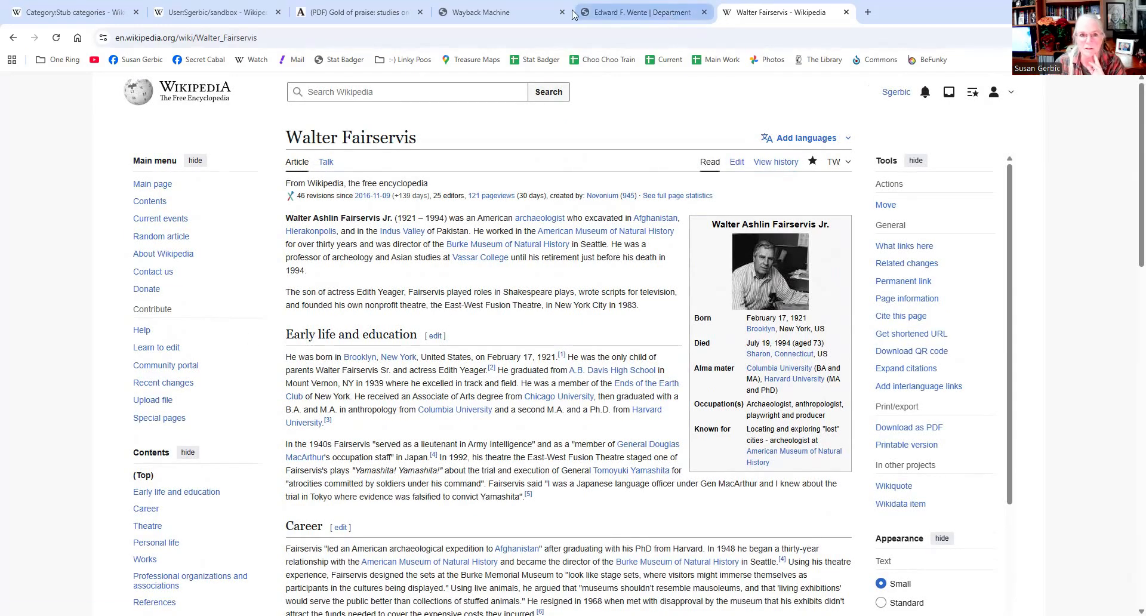
left_click(176, 13)
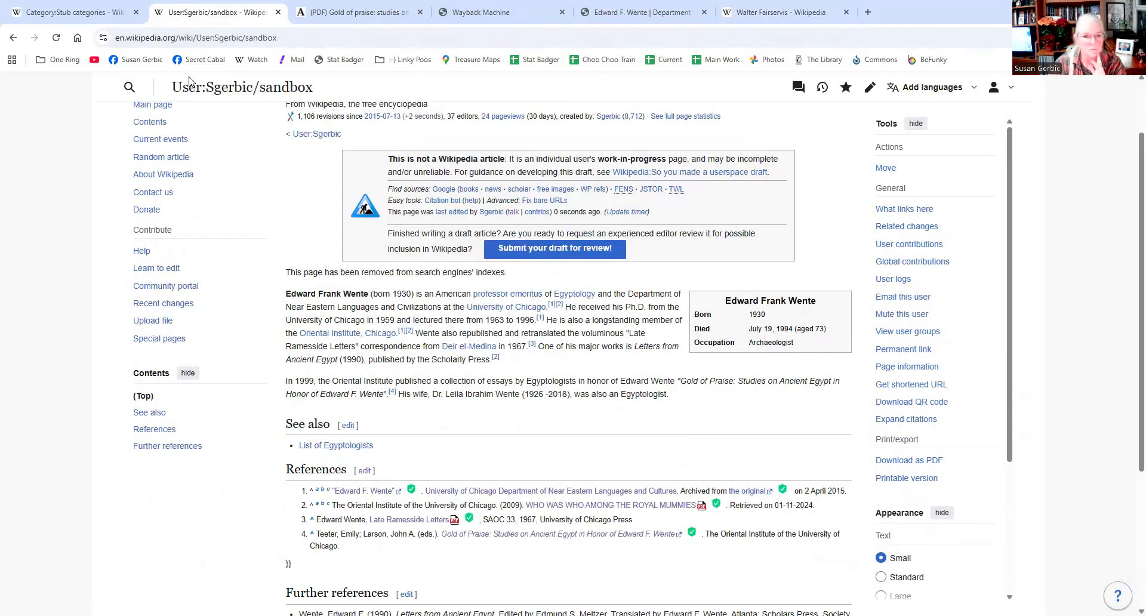
Open the sandbox for source editing and insert several blank lines between the introduction's last paragraph and the See also section
scroll(759, 238, "up", 2)
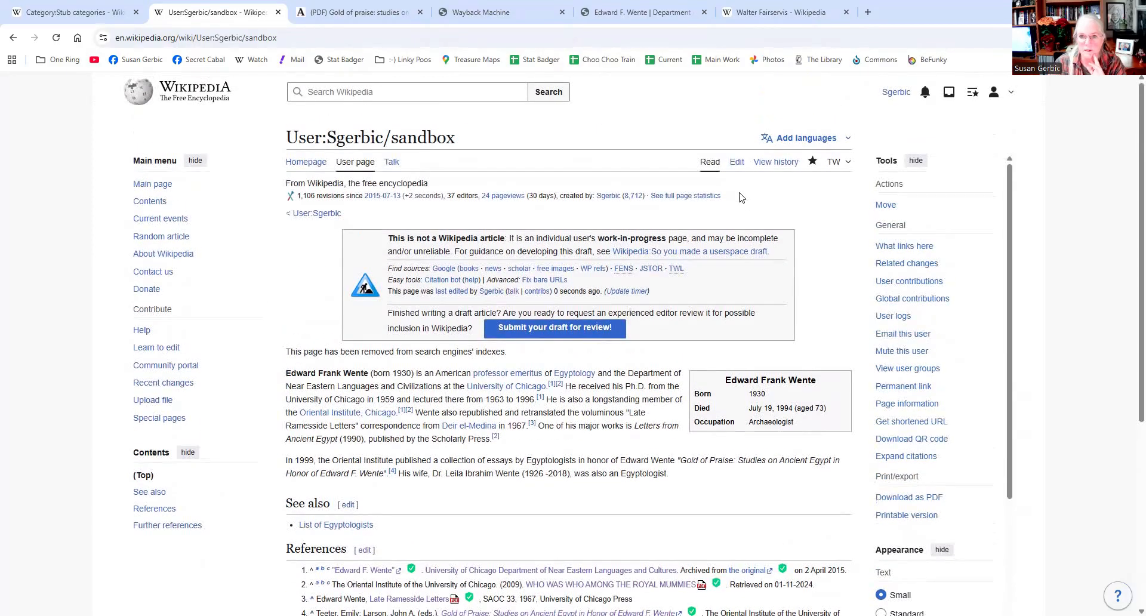
left_click(737, 163)
scroll(457, 377, "down", 4)
scroll(457, 377, "down", 1)
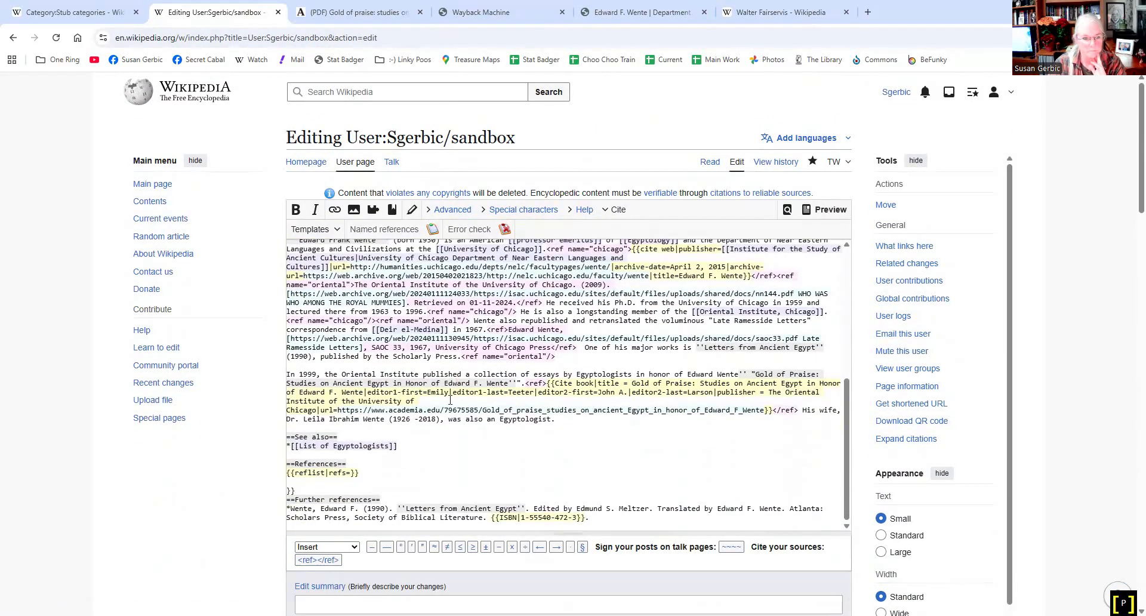
left_click(563, 421)
key("Return")
key("Return")
key("Return")
key("Return")
key("Return")
key("Return")
key("Return")
key("Return")
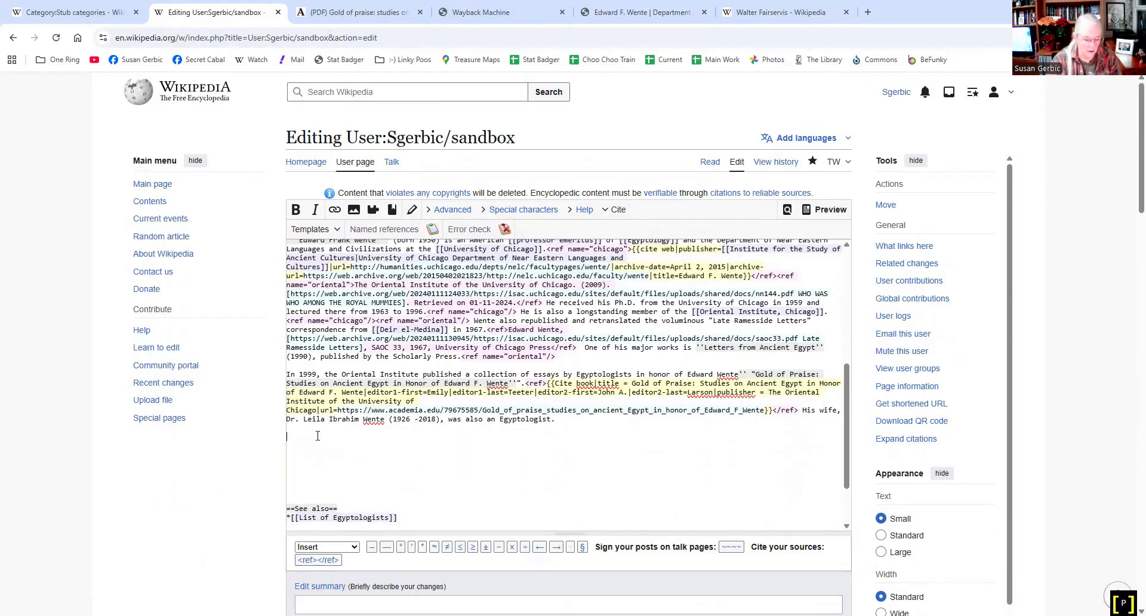
Add the level-two section headings "Early life and education", "Career" and "Publications" below the introduction
left_click(318, 436)
type("==Early li")
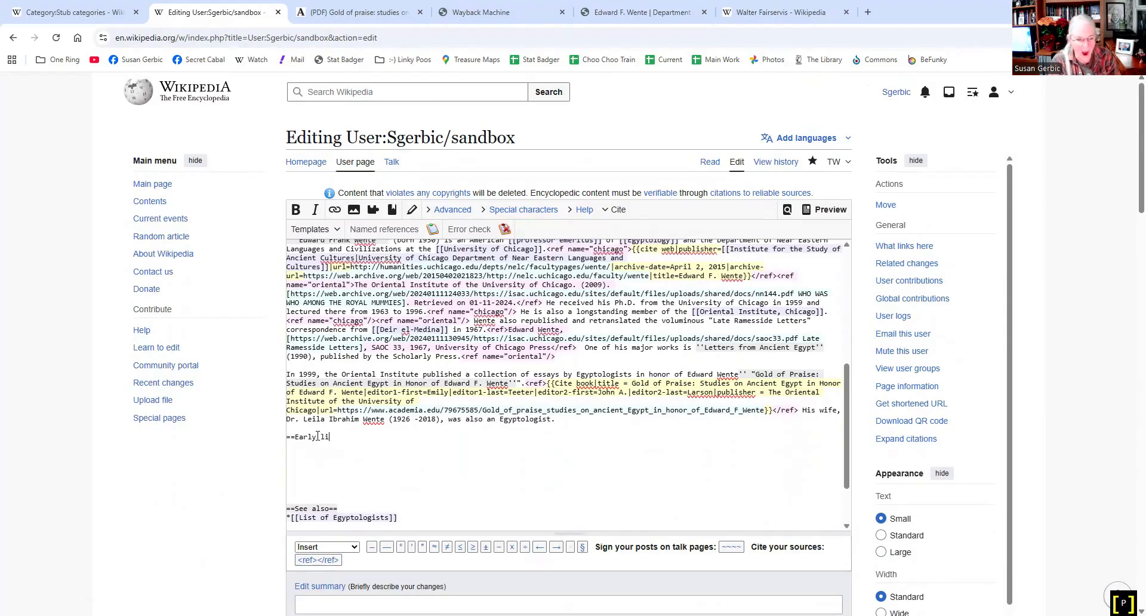
type("fe and educa")
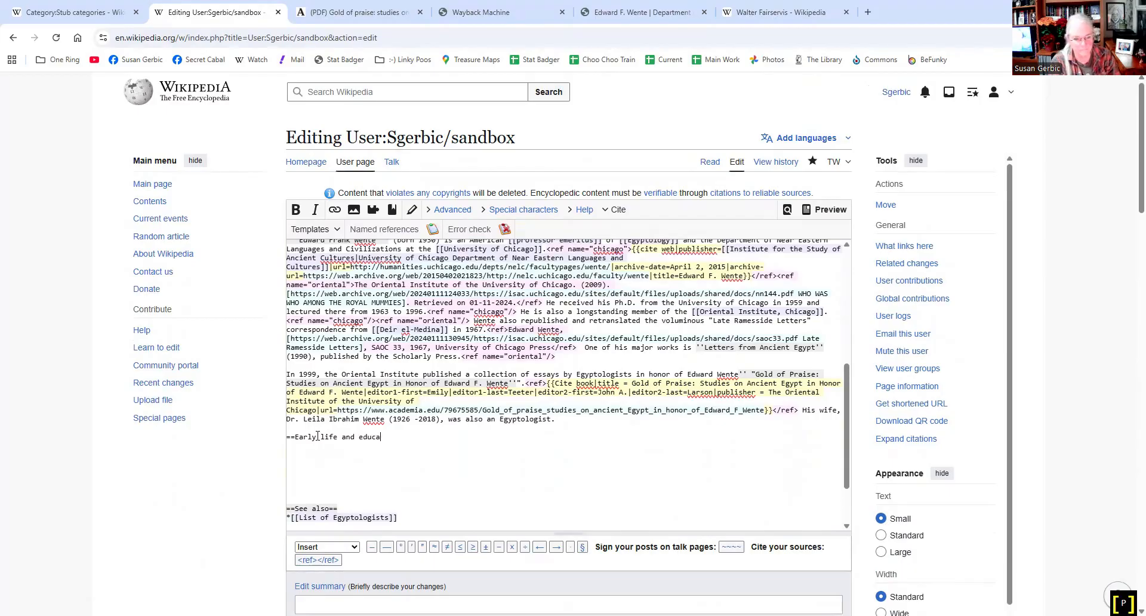
type("tion==")
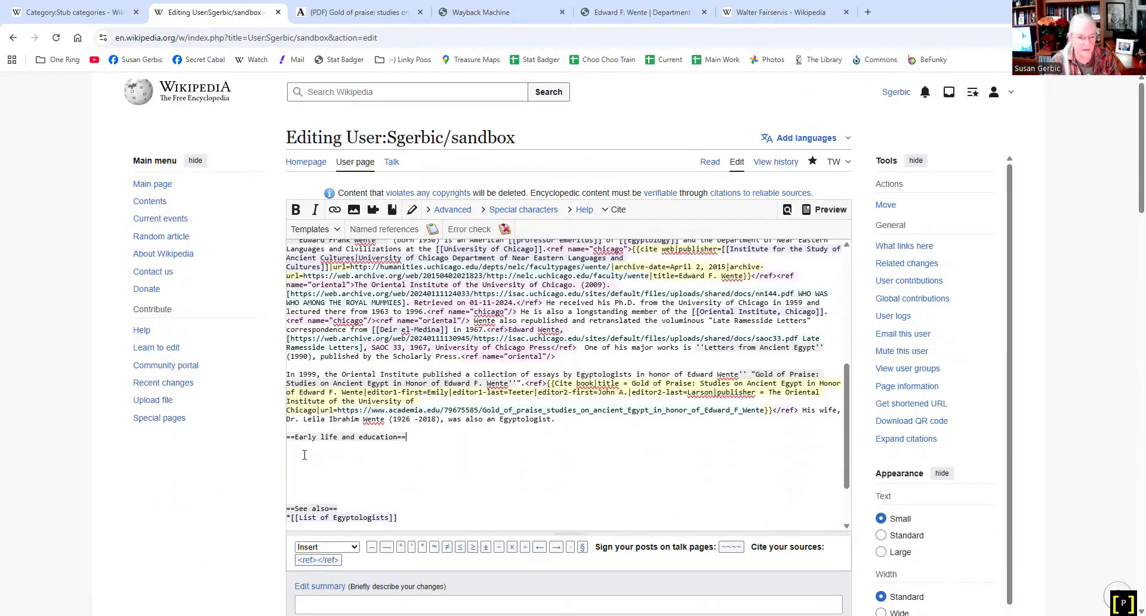
key("Return")
key("Return")
type("==Career")
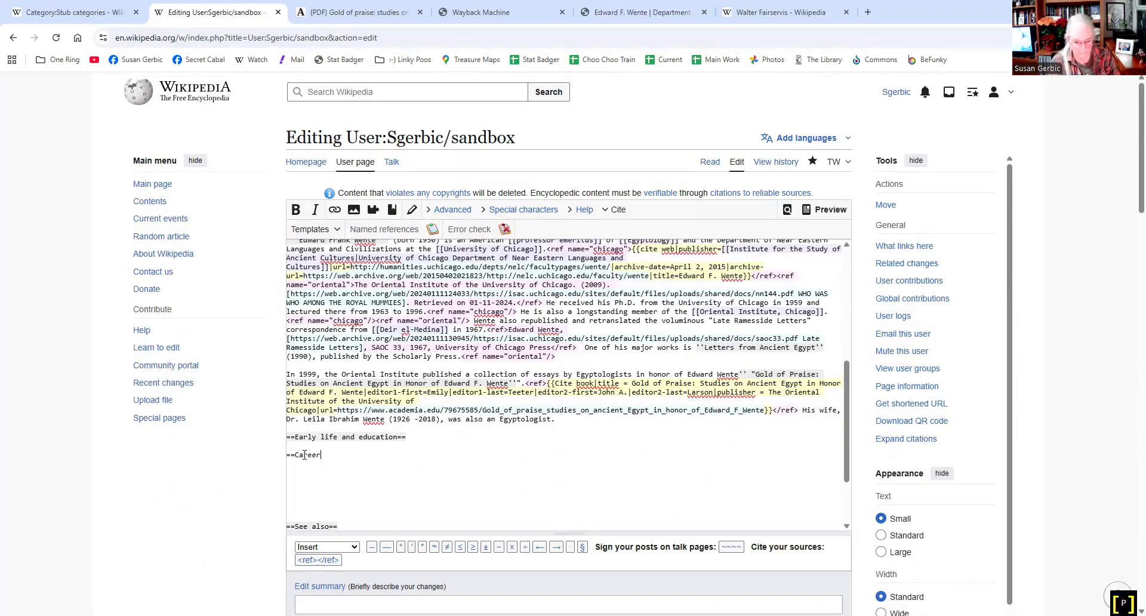
type("==")
key("Return")
key("Return")
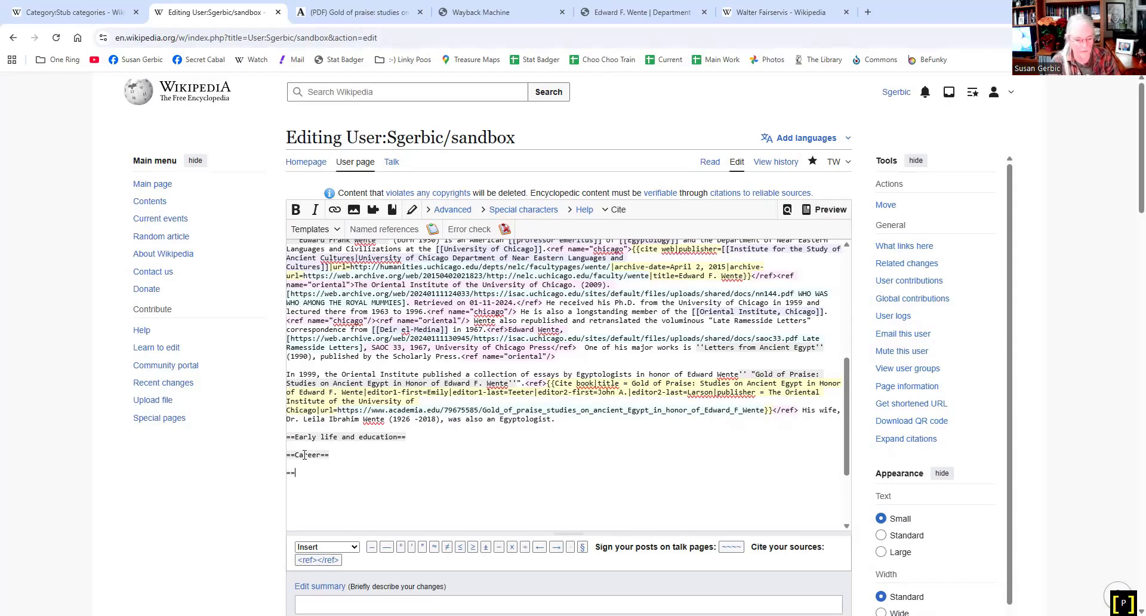
type("==Publications")
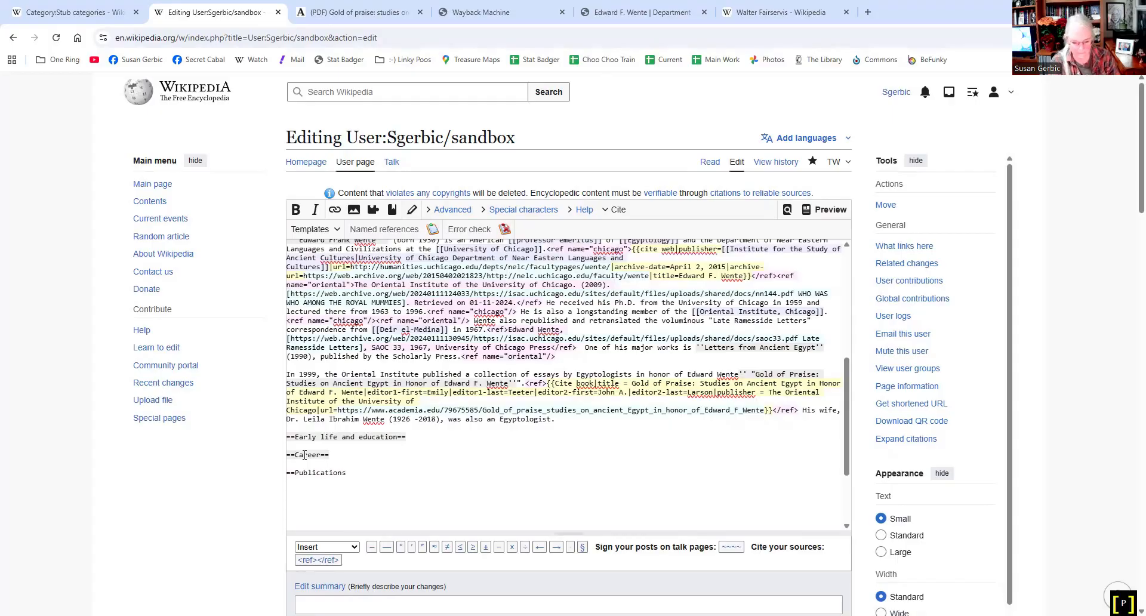
type("==")
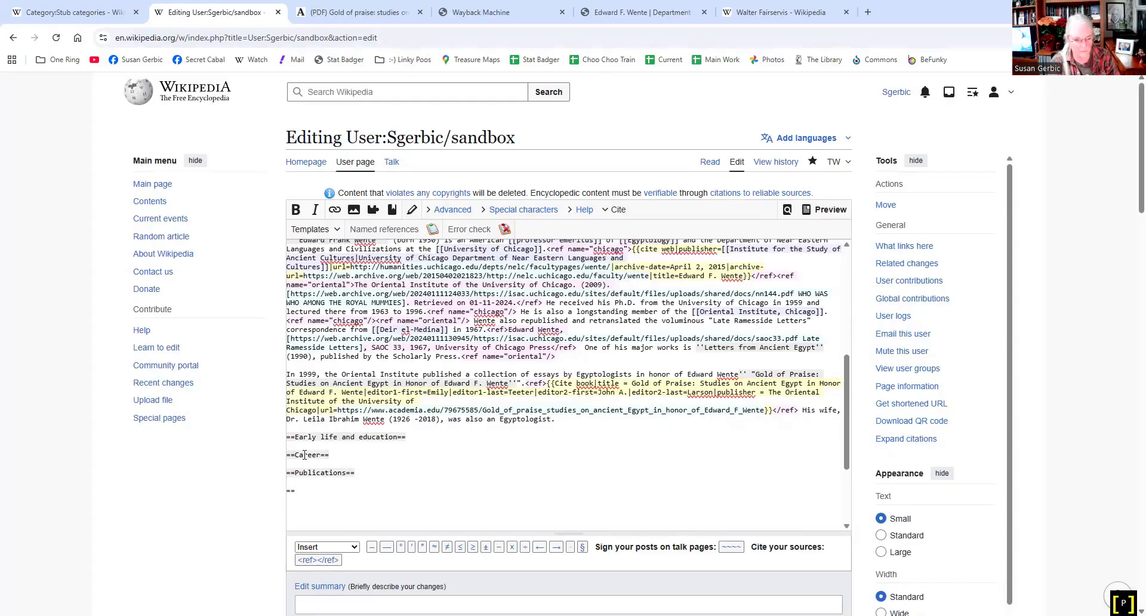
Check the section headings in the Walter Fairservis article and add a "Personal life" heading below Publications in the sandbox
left_click(777, 13)
scroll(378, 415, "down", 6)
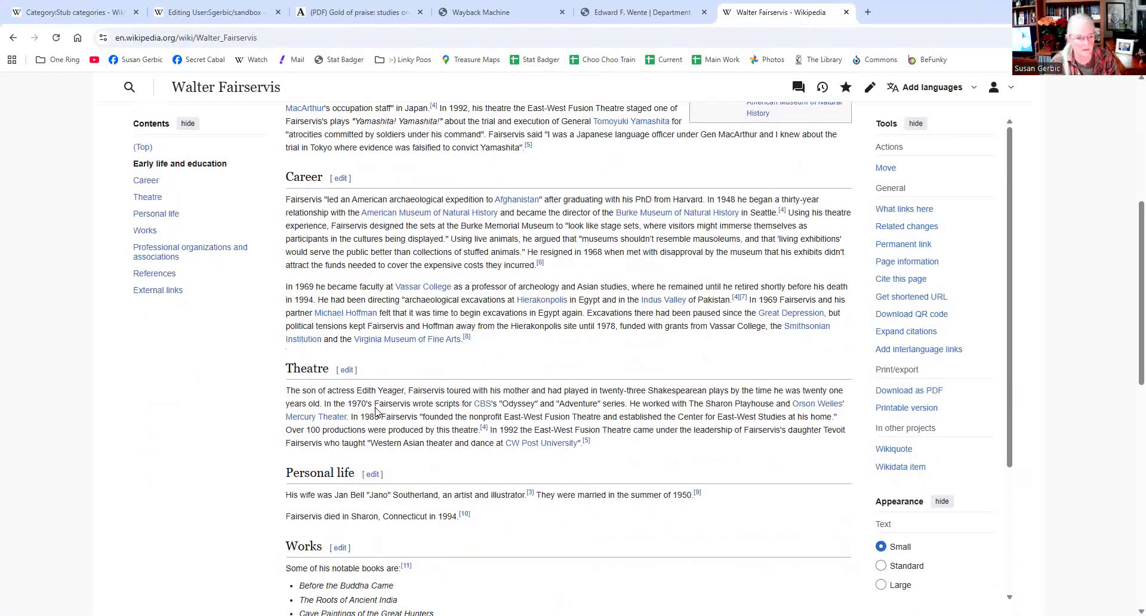
scroll(376, 408, "up", 3)
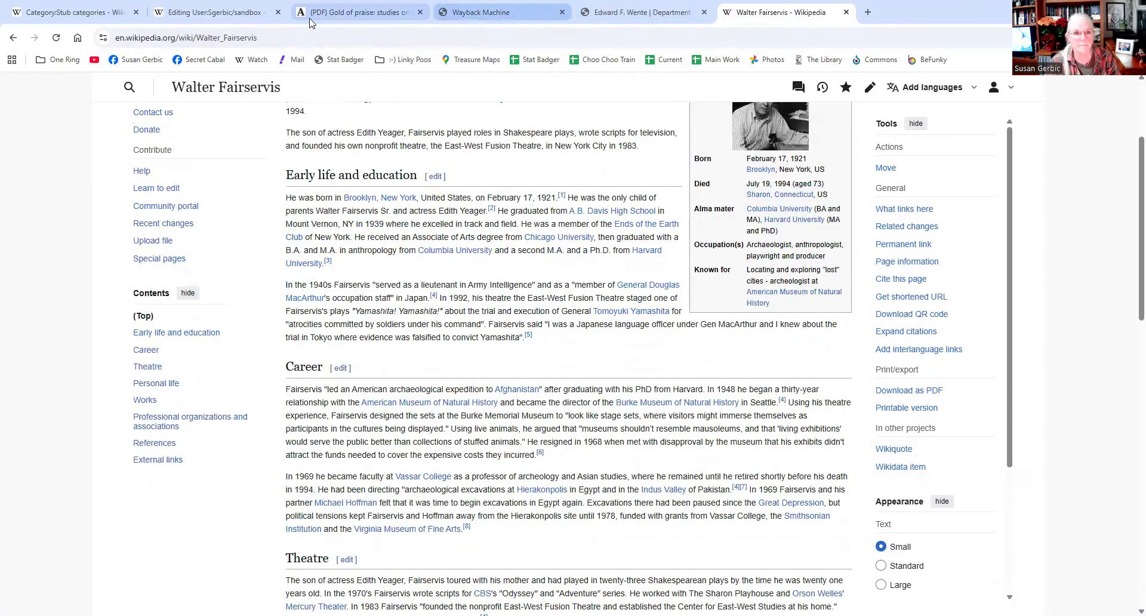
left_click(237, 18)
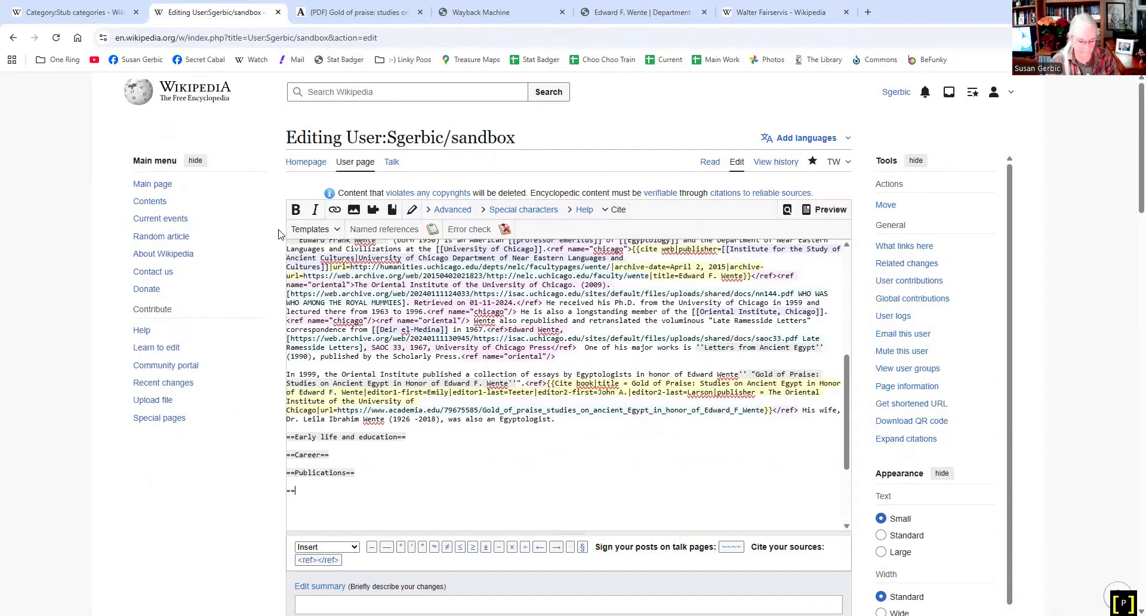
type("Pers")
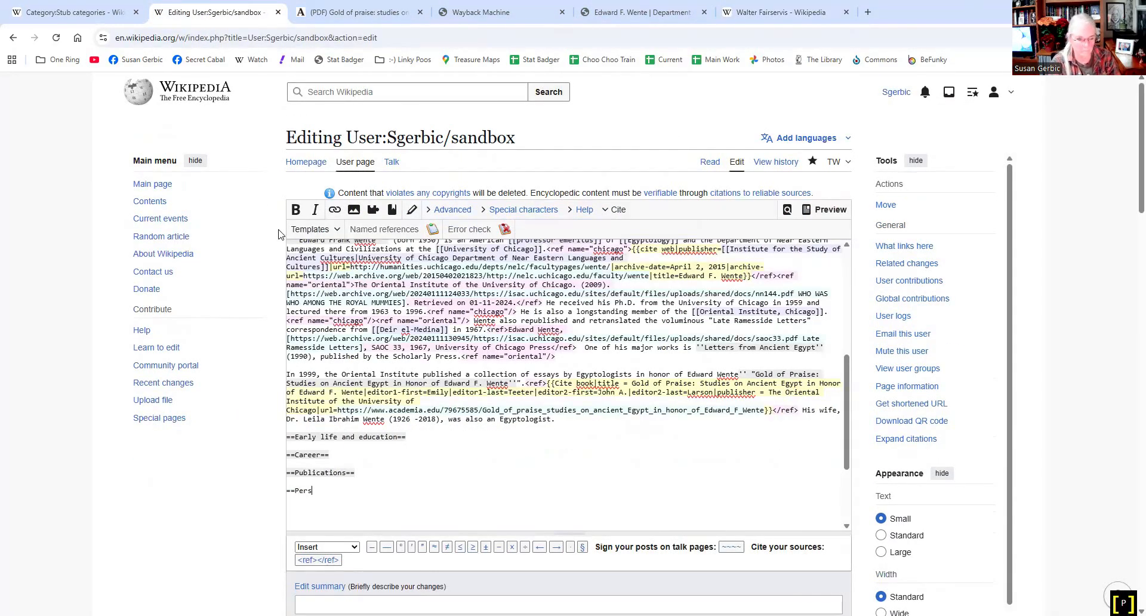
type("onal life==")
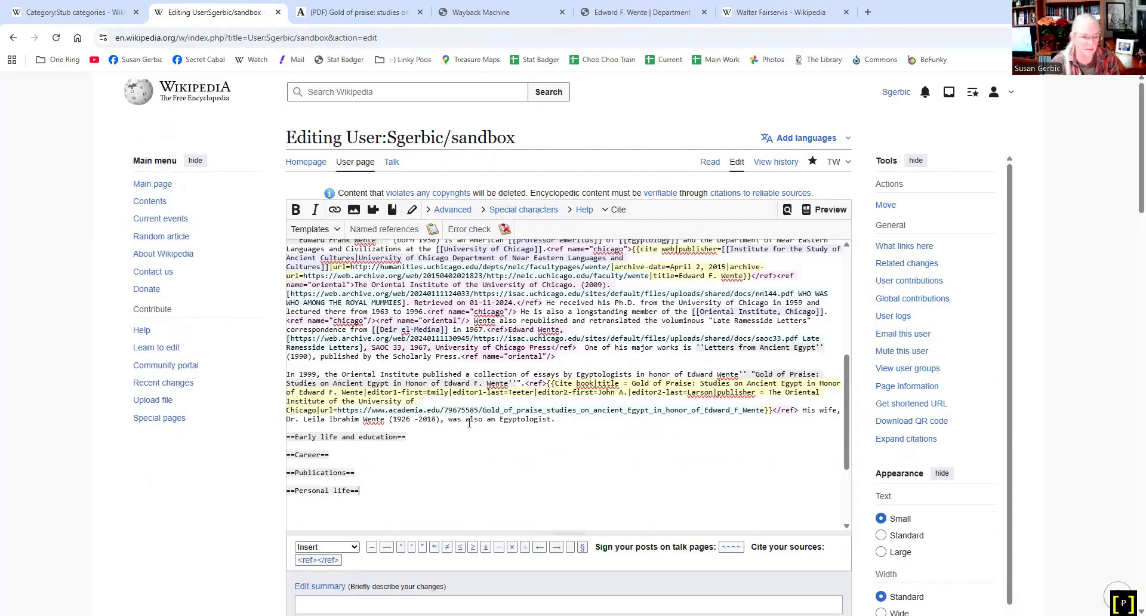
Space out the new section headings with blank lines below Publications, Career, and Early life and education
scroll(468, 417, "down", 2)
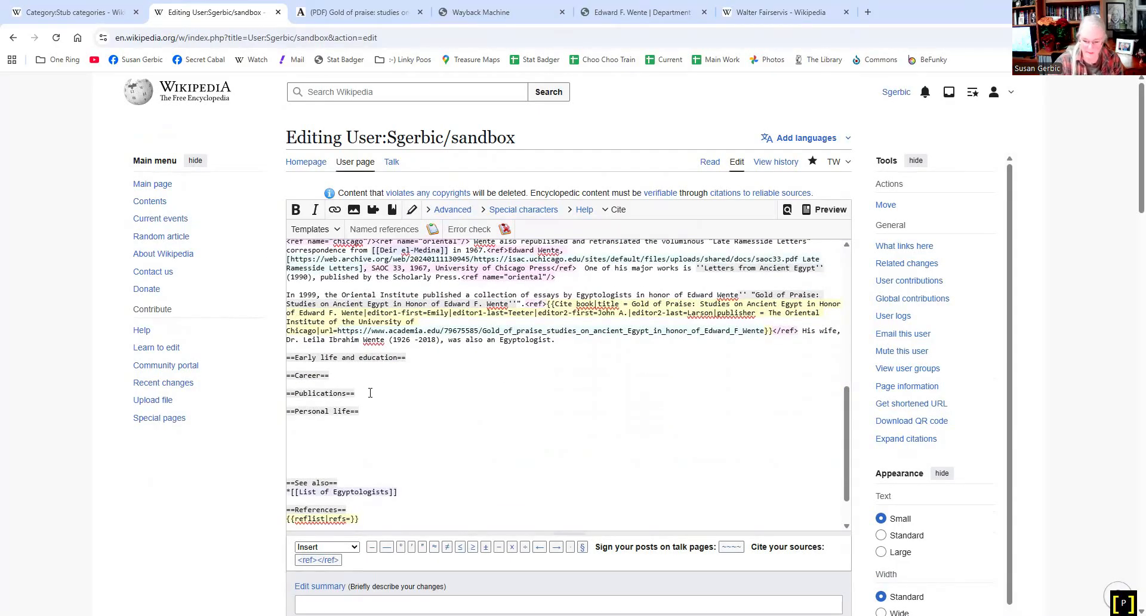
key("Return")
key("Return")
key("Return")
key("Return")
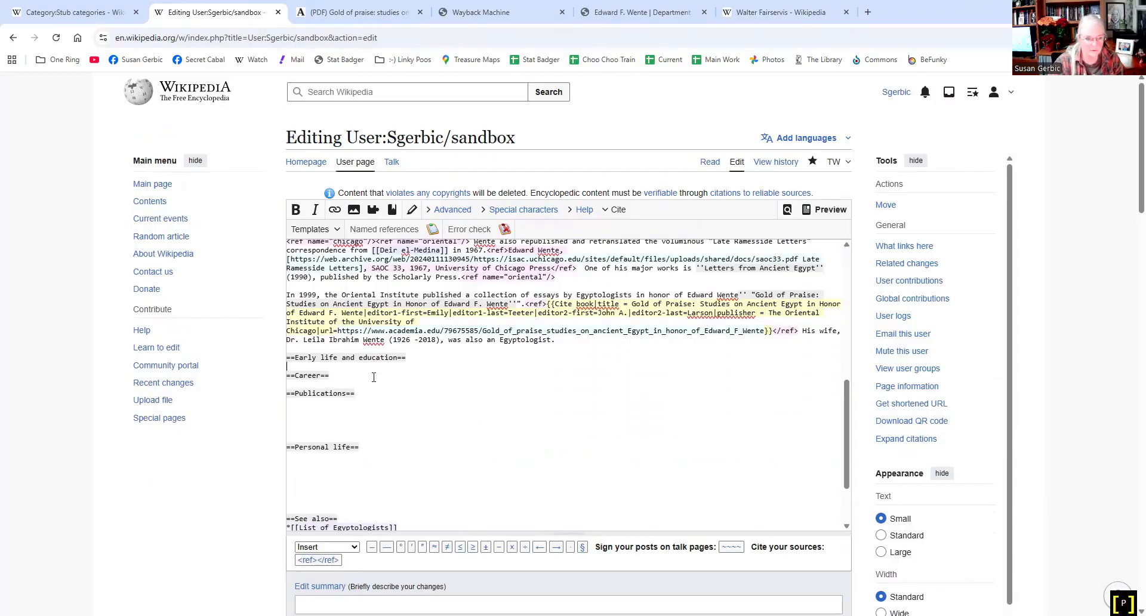
key("Return")
key("Return")
key("Return")
key("Return")
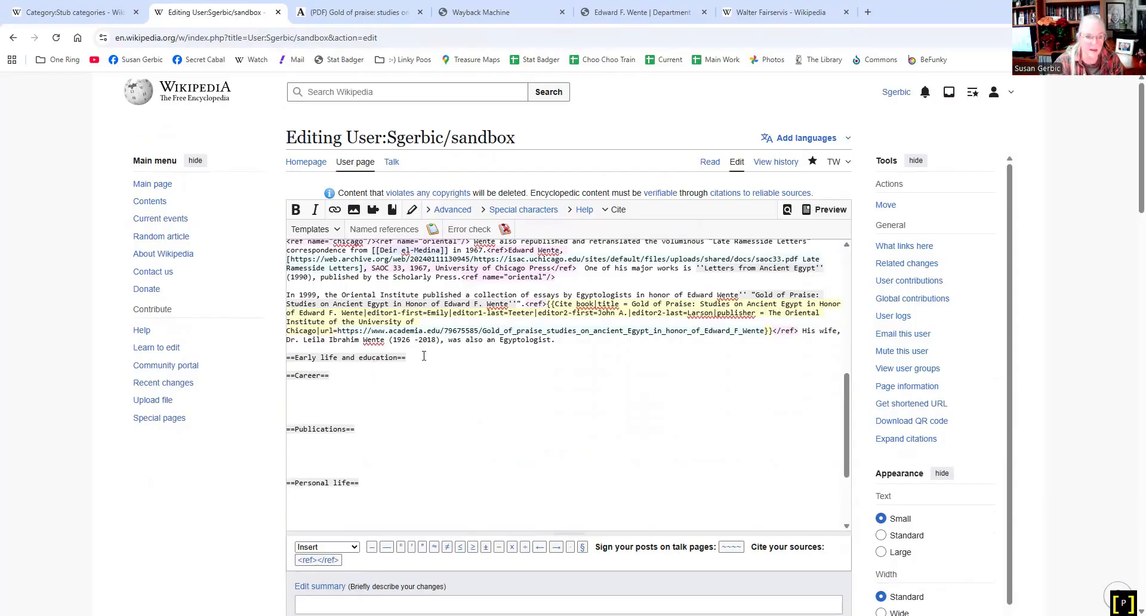
key("Return")
key("Return")
key("Return")
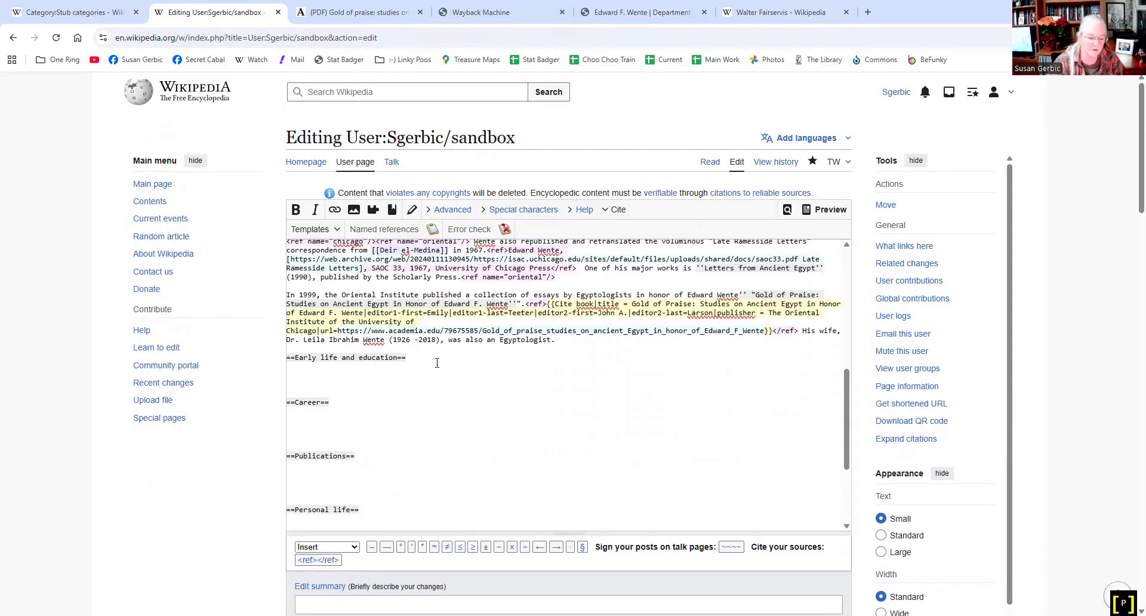
Cut the full "chicago" and "oriental" citations that follow the University of Chicago link in the opening sentence
scroll(441, 364, "down", 3)
scroll(449, 366, "up", 3)
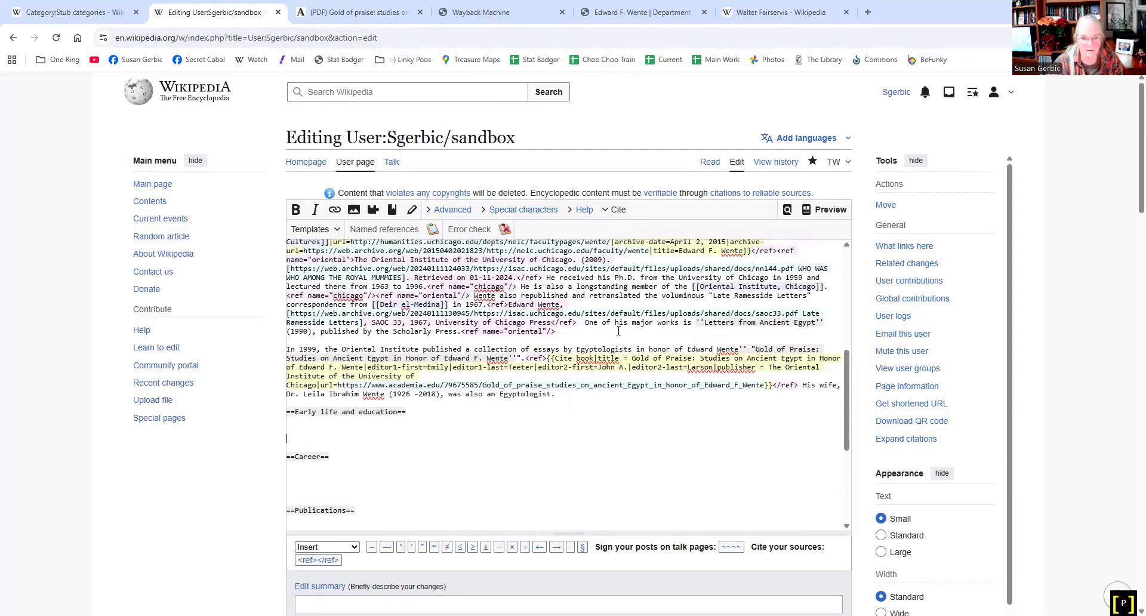
scroll(578, 325, "up", 2)
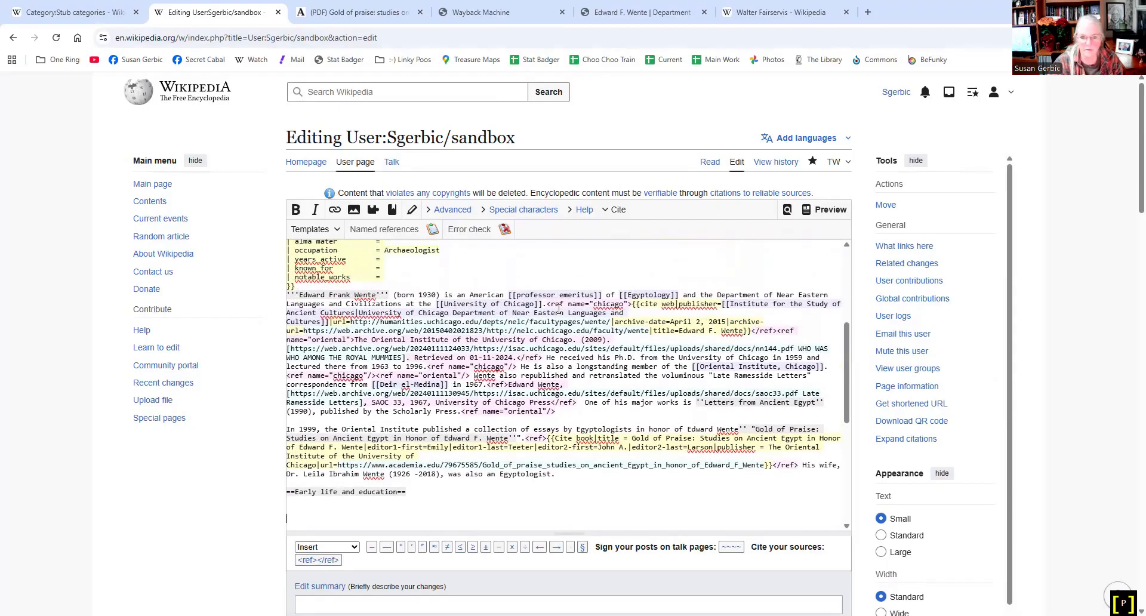
left_click_drag(547, 303, 416, 322)
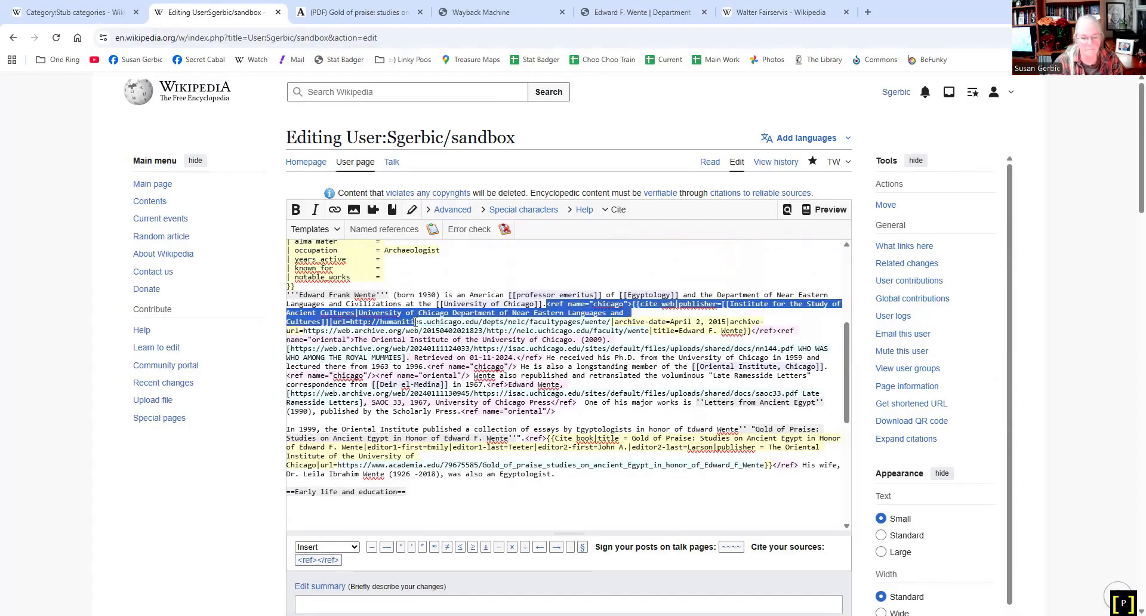
left_click(429, 310)
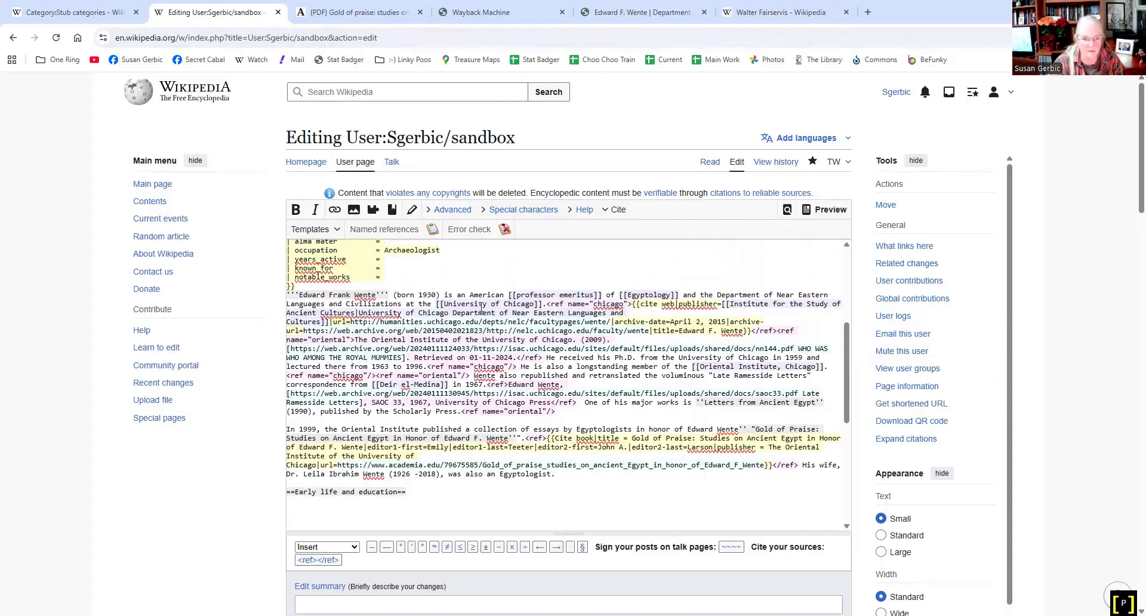
left_click_drag(546, 304, 598, 351)
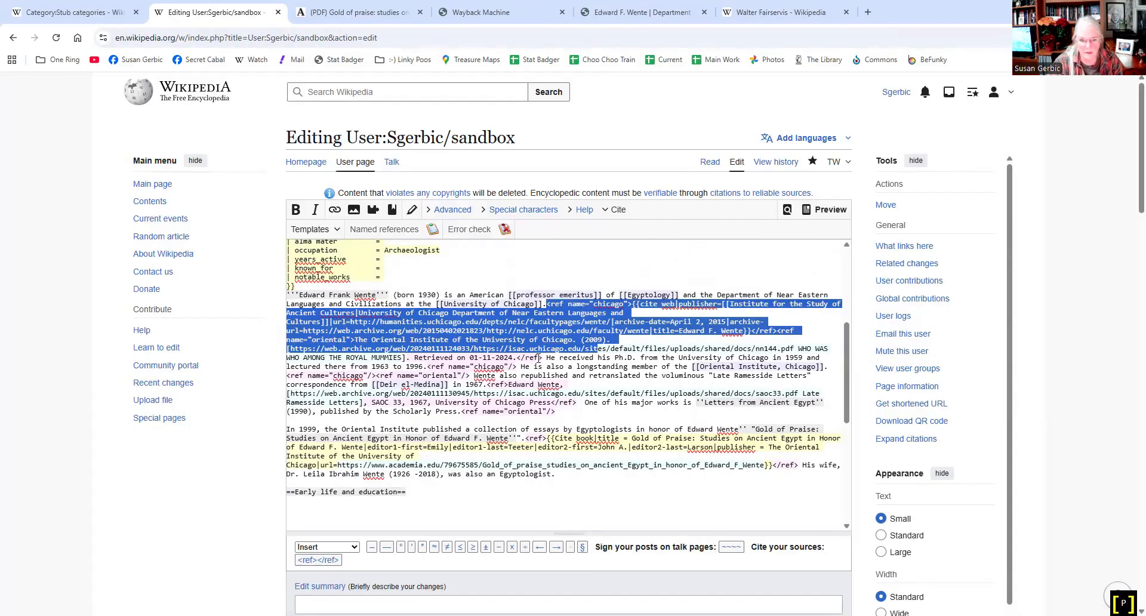
left_click_drag(543, 357, 548, 303)
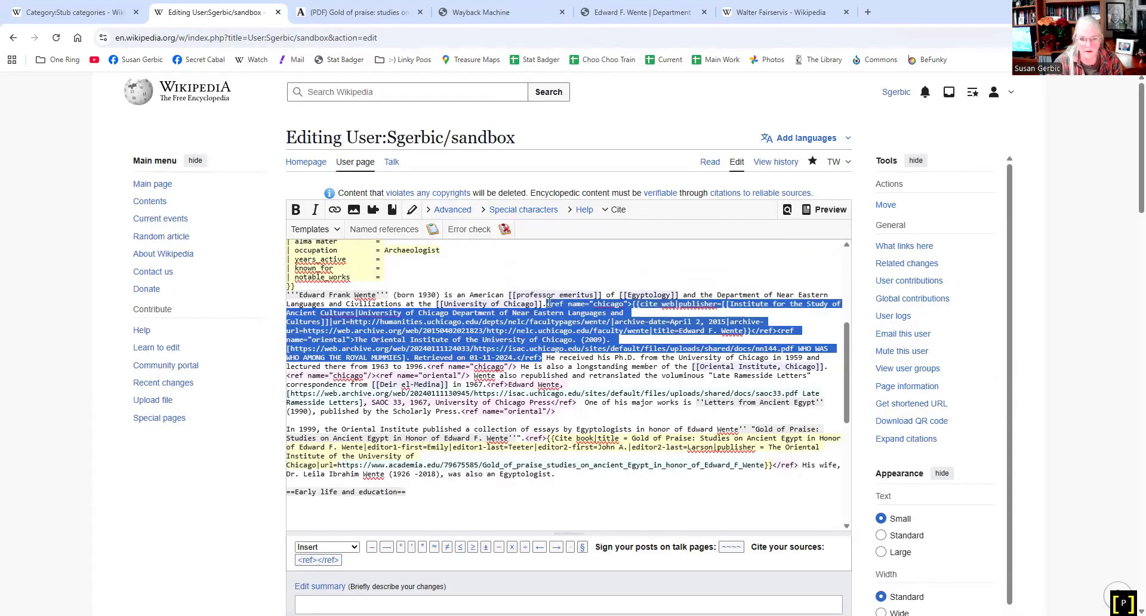
key("ctrl+x")
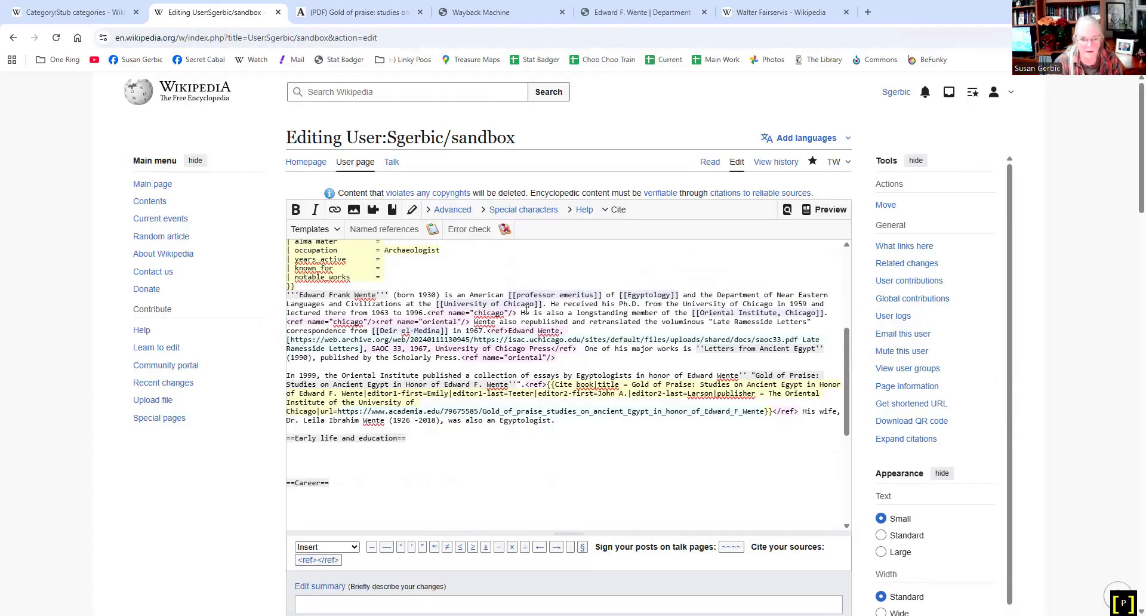
Delete the reused "chicago" and "oriental" reference tags after the 1963 to 1996 lectures and Oriental Institute sentences
left_click_drag(515, 312, 428, 314)
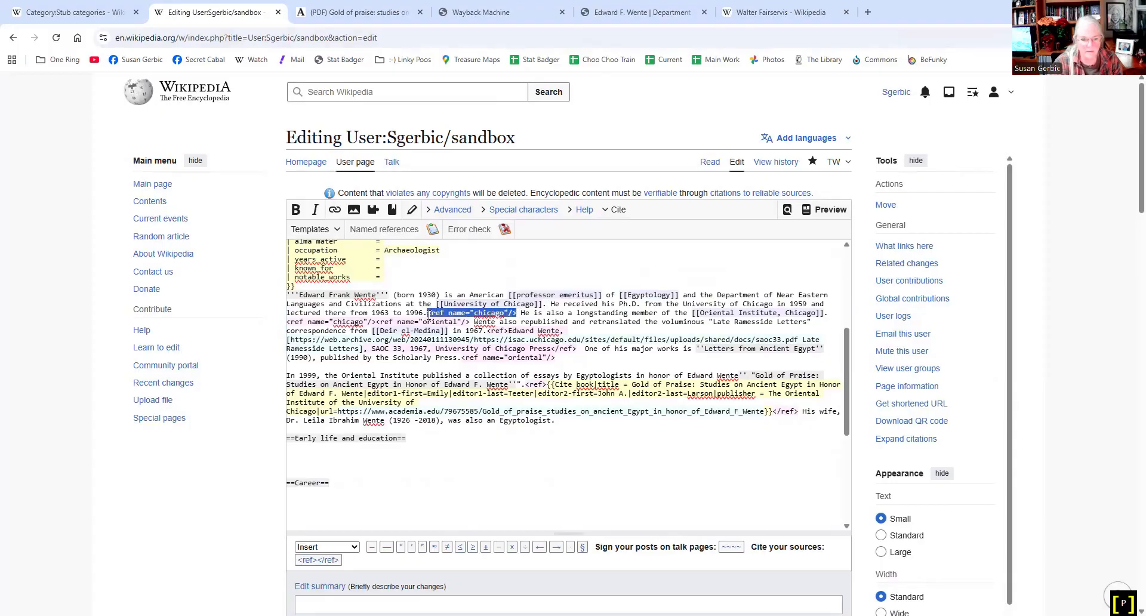
key("Delete")
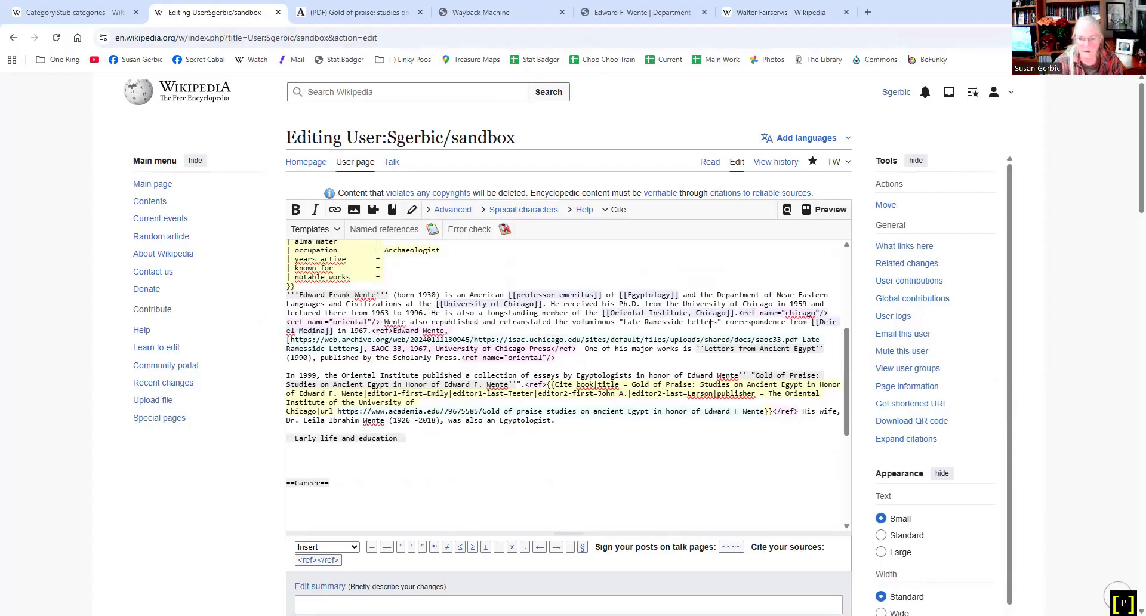
left_click_drag(741, 313, 381, 326)
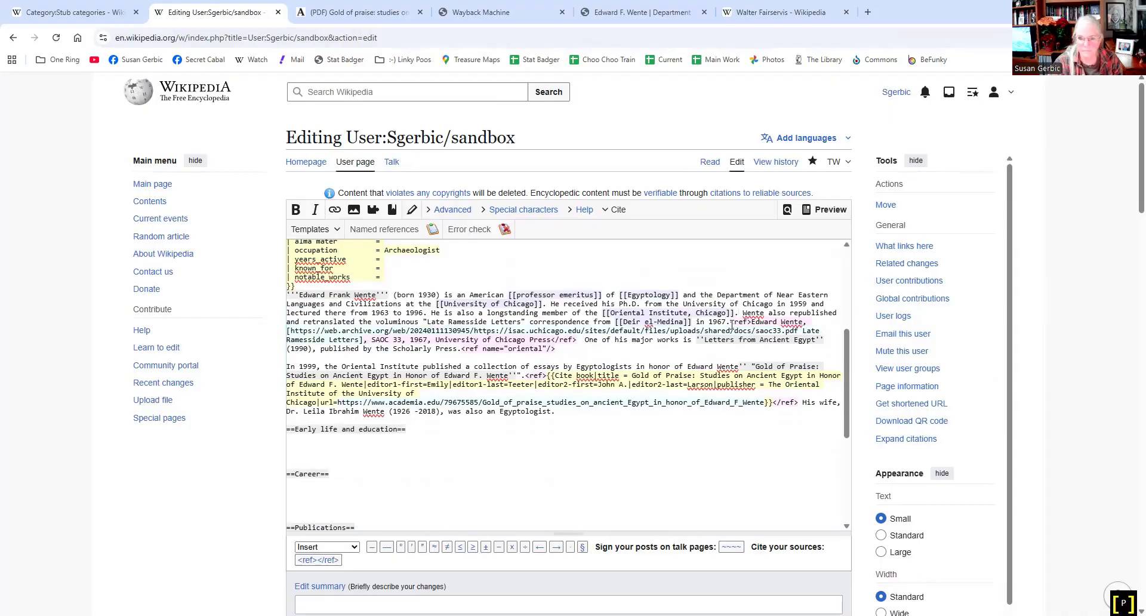
Cut the Late Ramesside Letters citation and delete the "oriental" reference tag ending the introduction's first paragraph
left_click_drag(732, 325, 576, 341)
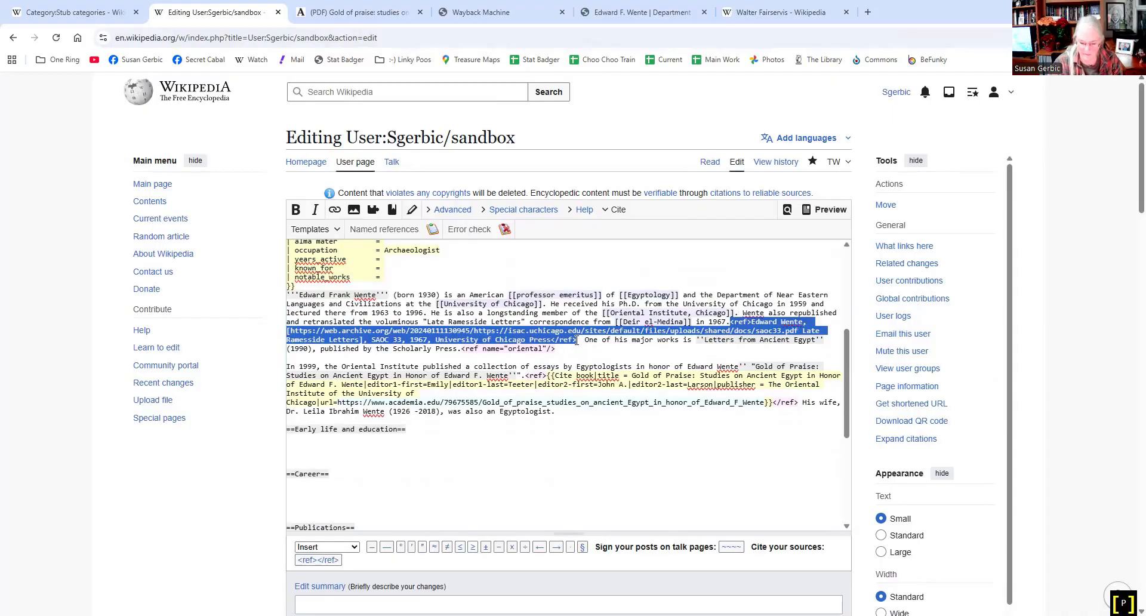
key("ctrl+x")
left_click_drag(703, 332, 607, 333)
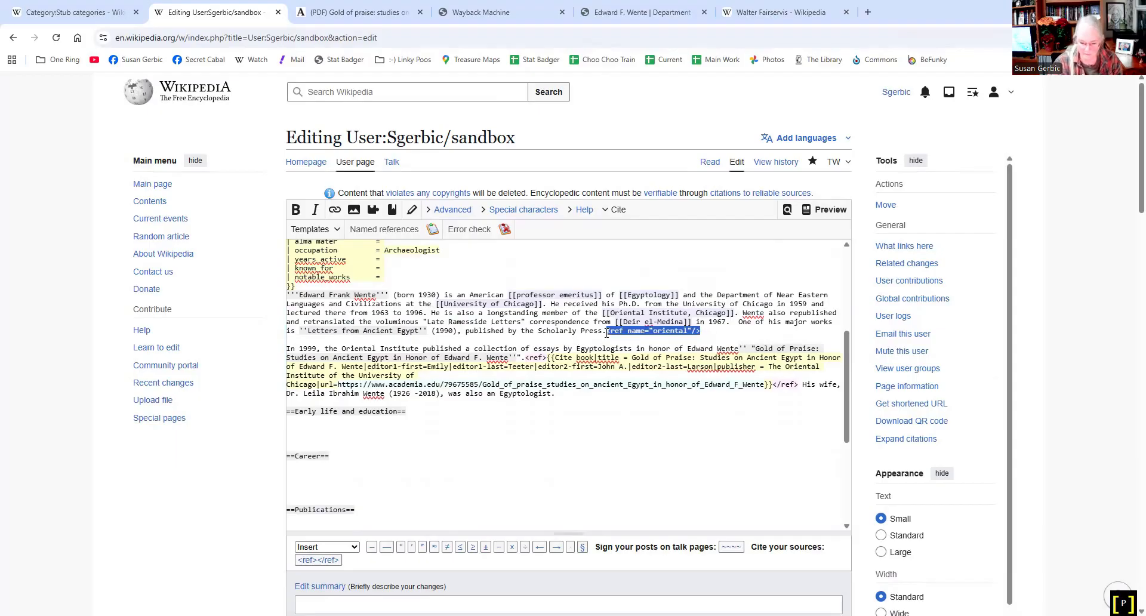
key("Delete")
left_click(577, 430)
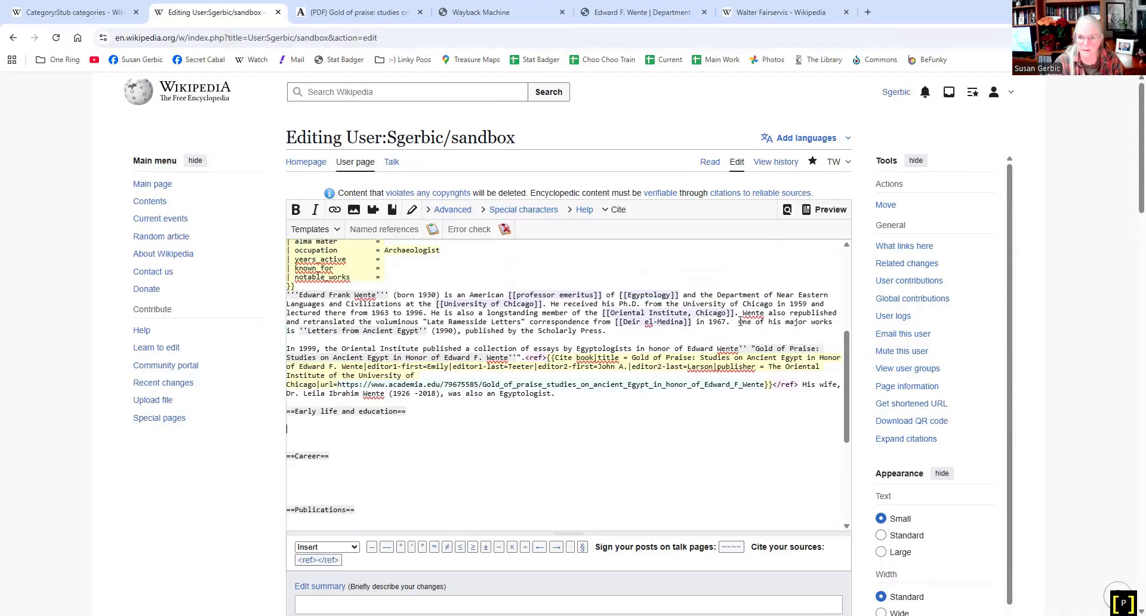
Preview the sandbox draft and examine its introduction, empty section headings and remaining references
scroll(233, 499, "down", 2)
left_click(421, 554)
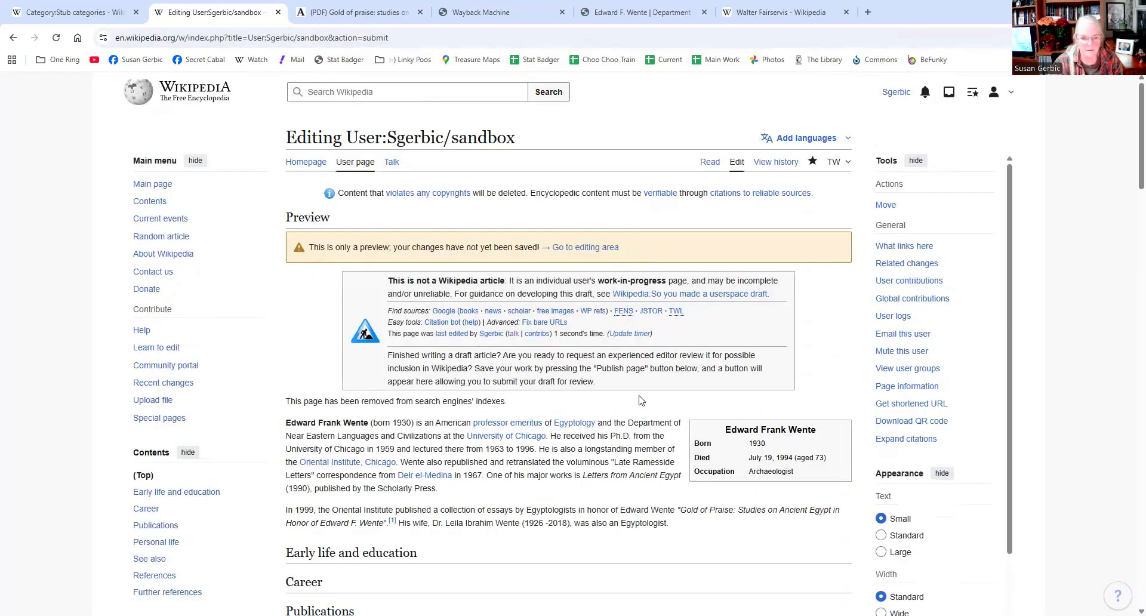
scroll(640, 395, "down", 3)
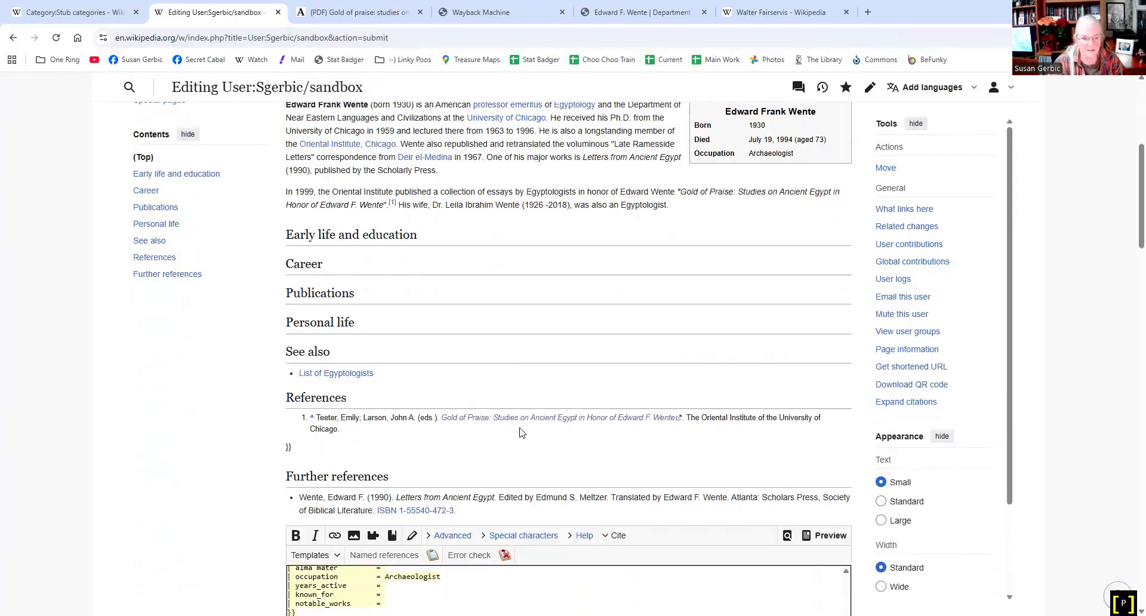
scroll(362, 388, "up", 2)
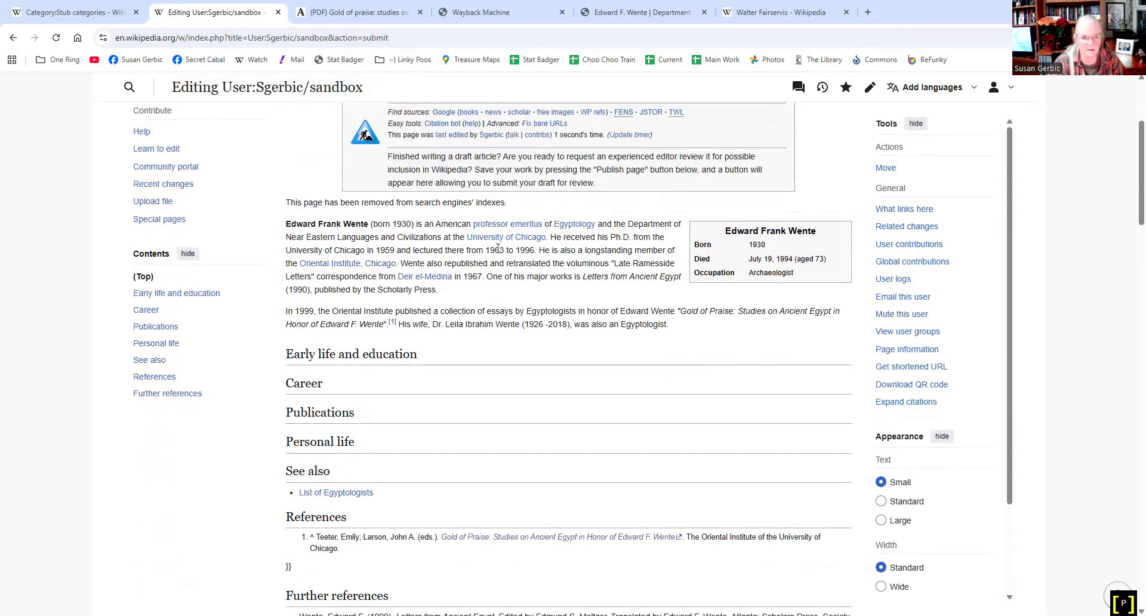
scroll(520, 275, "down", 1)
scroll(239, 417, "down", 2)
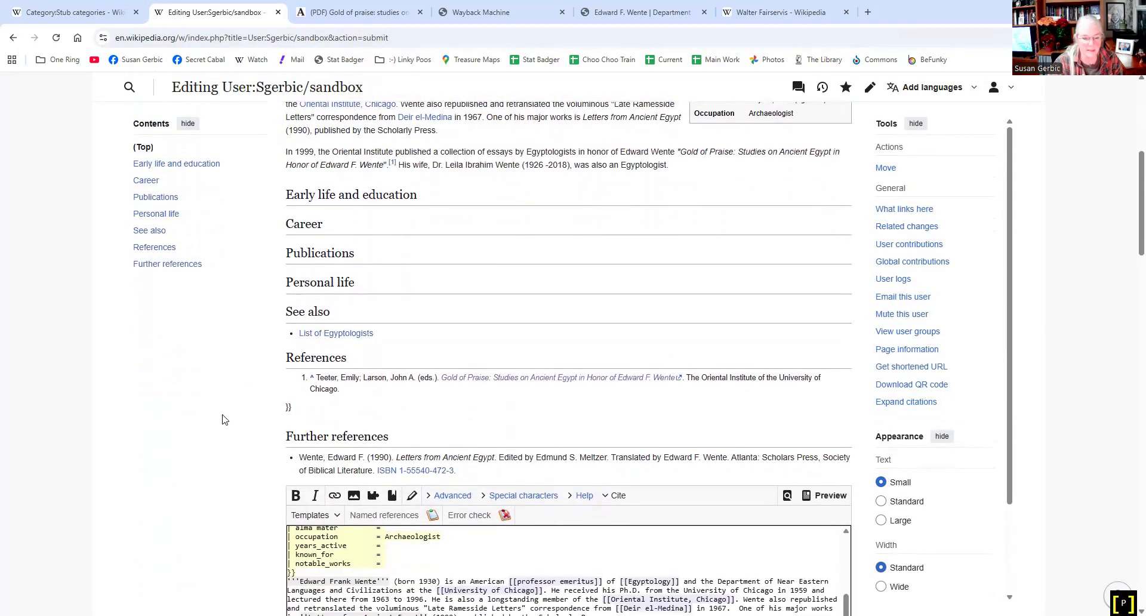
Publish the sandbox draft edit with the edit summary "fussing" and check the published page
scroll(305, 499, "down", 3)
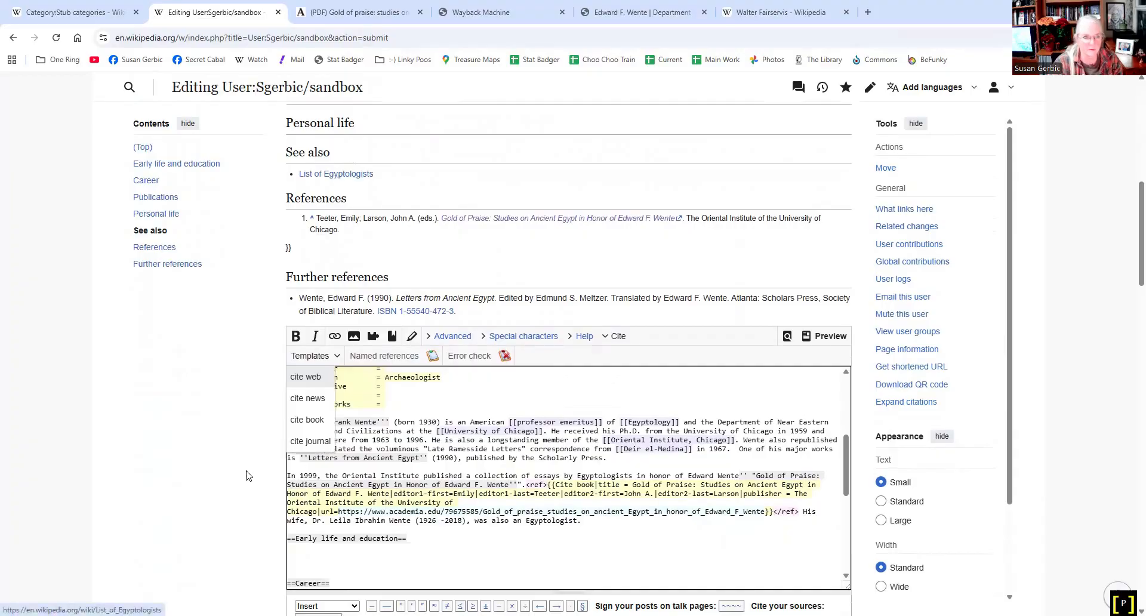
scroll(239, 494, "down", 2)
left_click(369, 545)
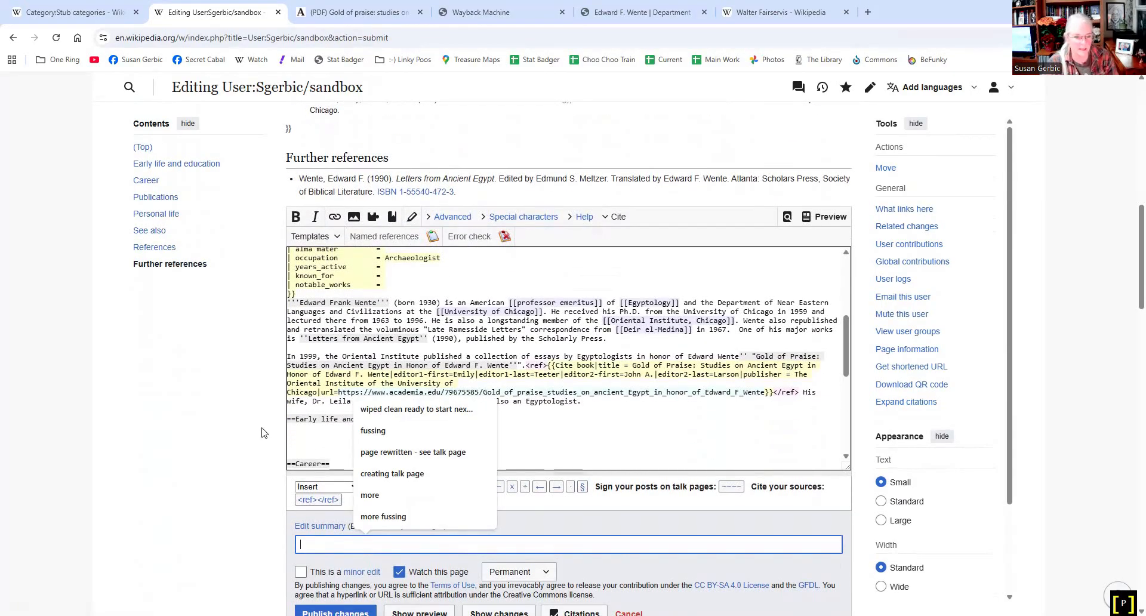
left_click(382, 430)
left_click(336, 612)
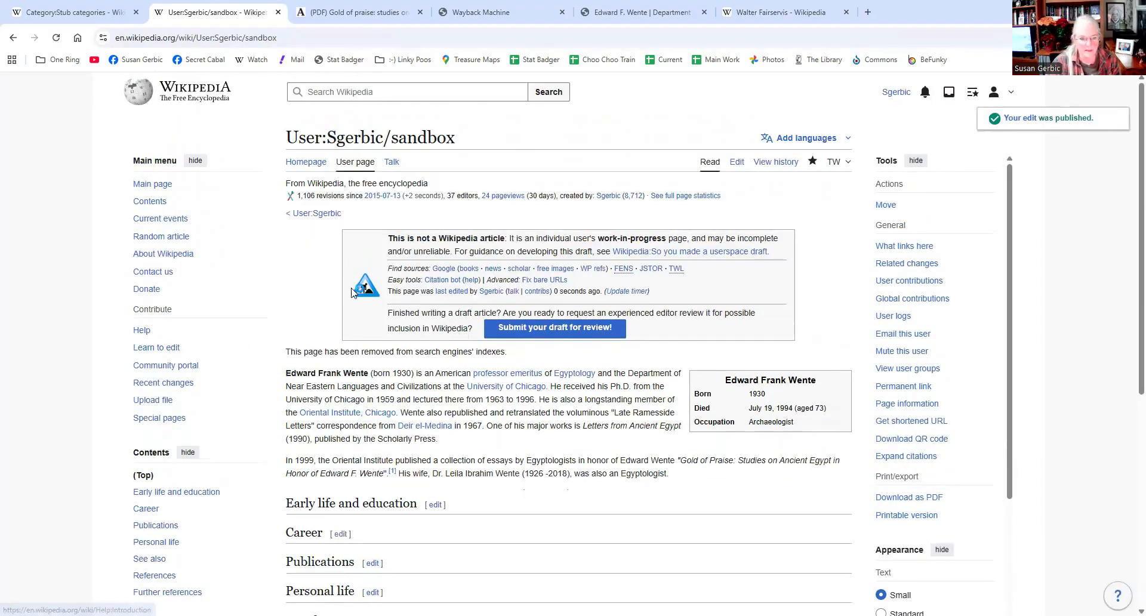
scroll(332, 457, "down", 5)
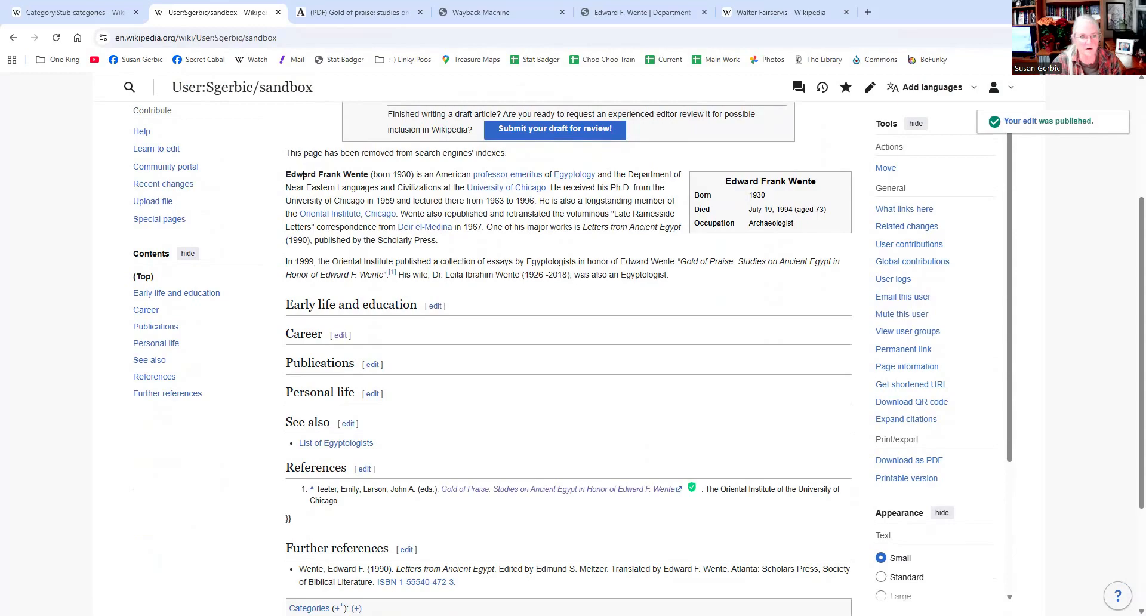
scroll(299, 177, "up", 1)
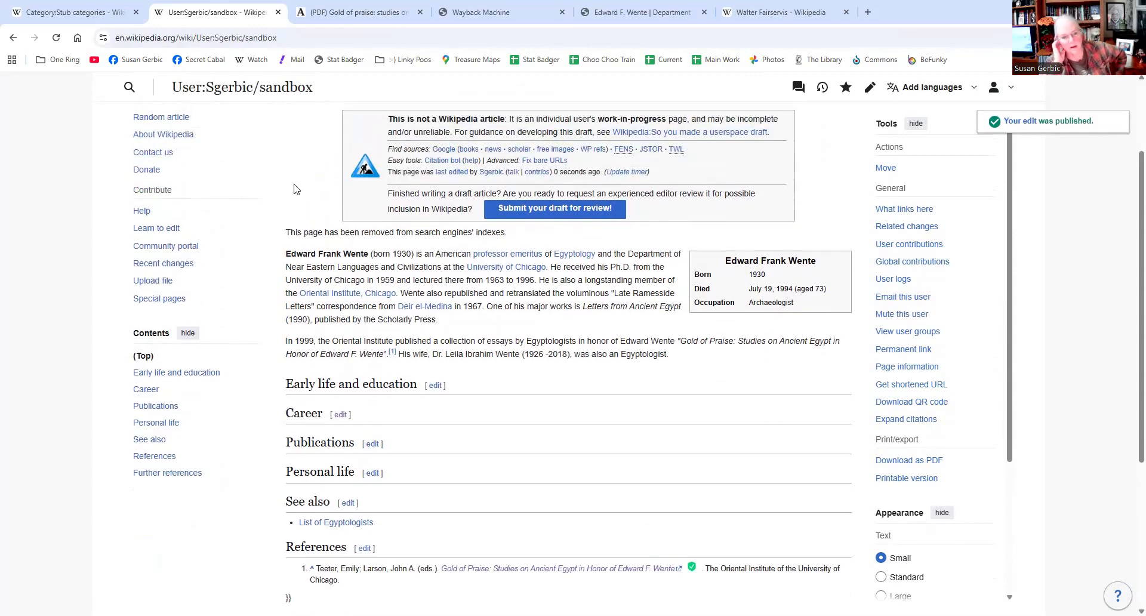
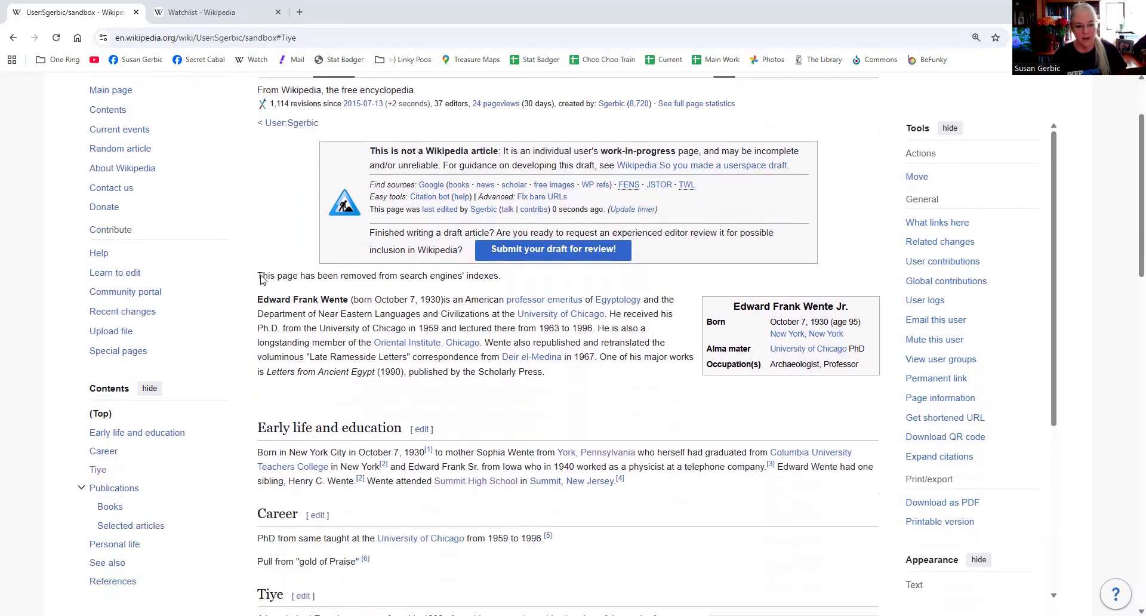
Review the expanded sandbox draft from the lead and infobox through to the references
scroll(261, 279, "down", 1)
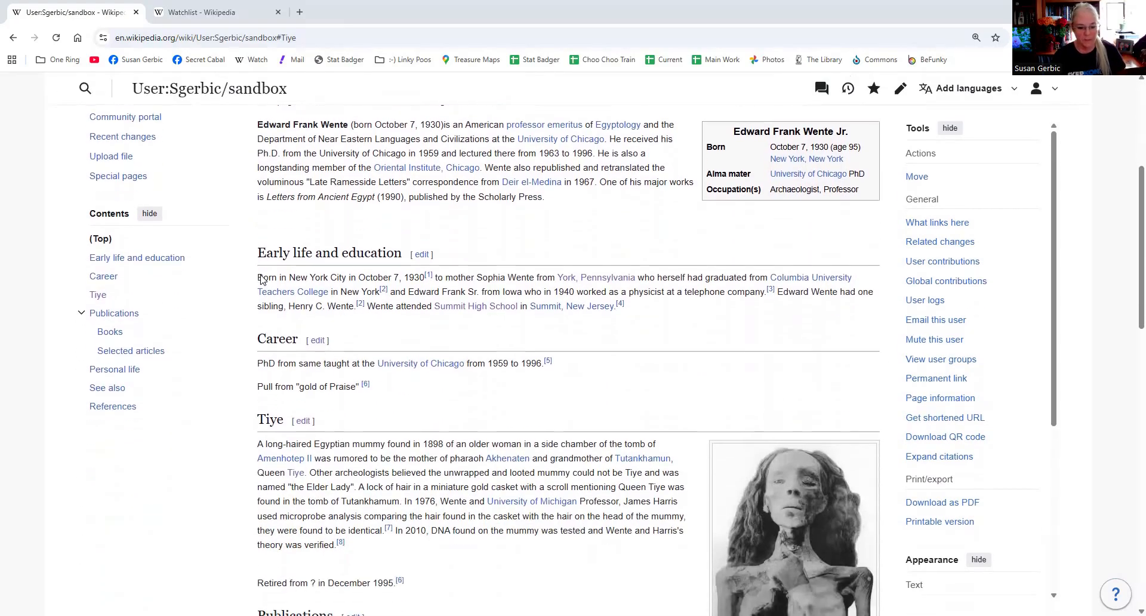
scroll(261, 280, "down", 3)
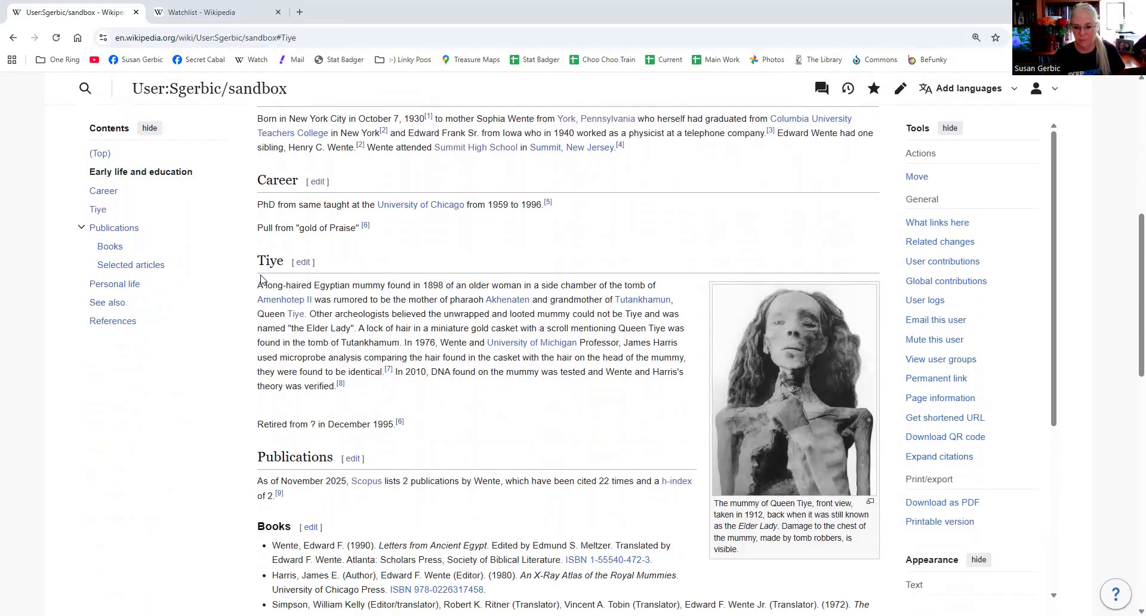
scroll(261, 279, "down", 4)
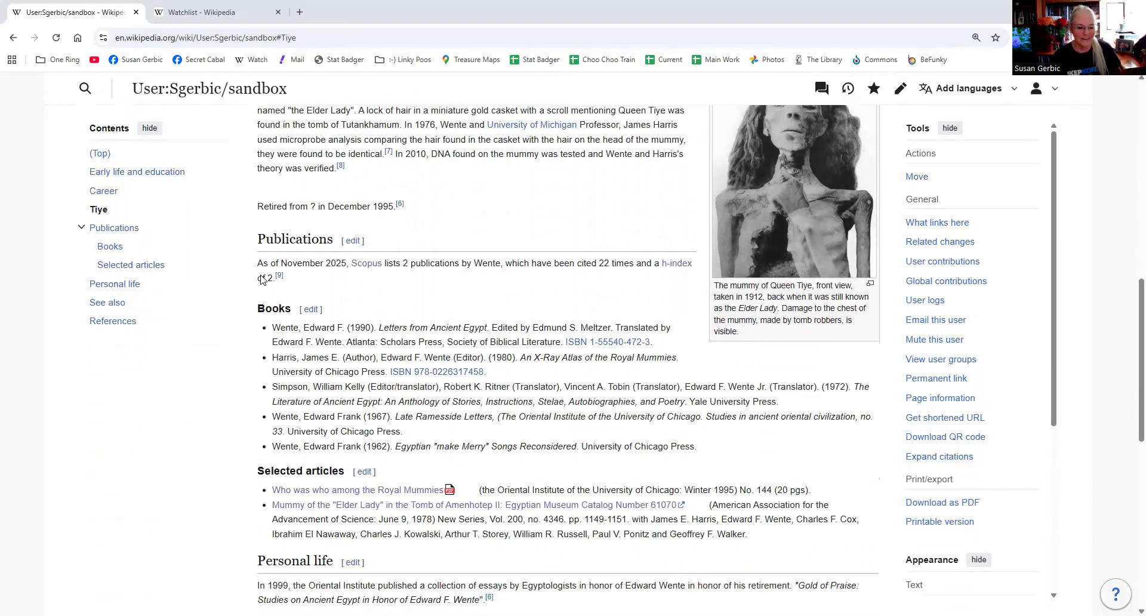
scroll(261, 280, "down", 3)
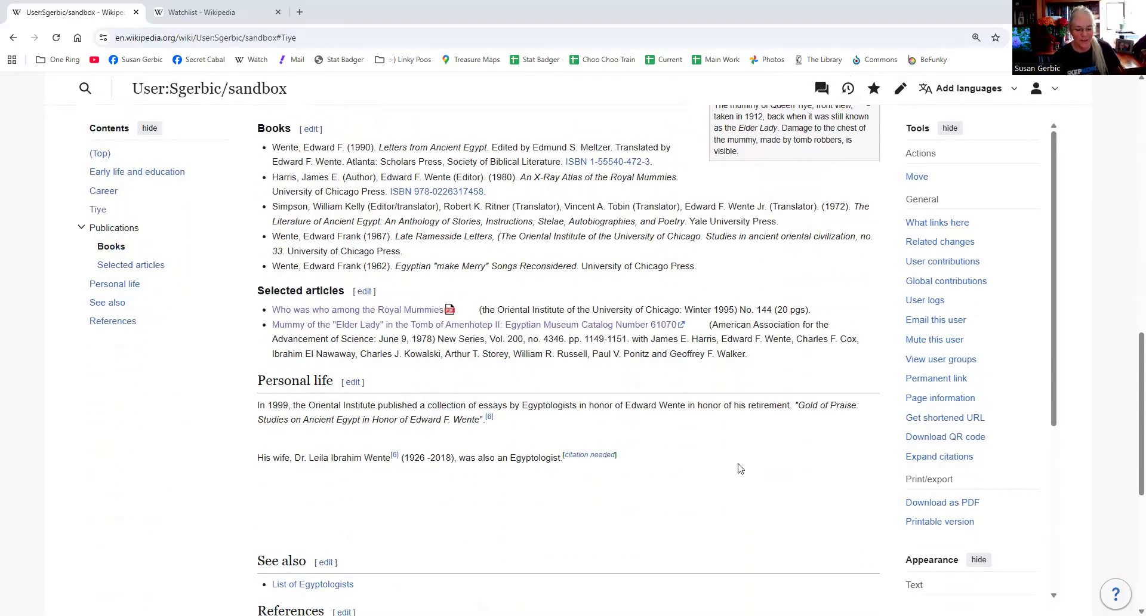
scroll(741, 469, "down", 2)
scroll(740, 469, "down", 3)
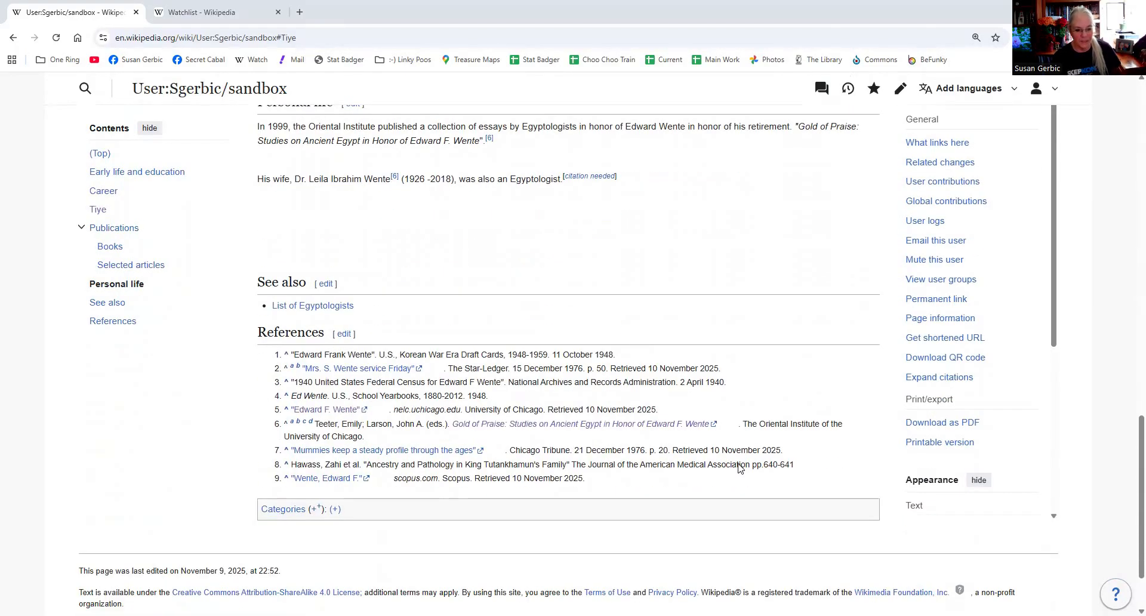
scroll(808, 481, "up", 3)
scroll(808, 481, "up", 5)
scroll(811, 463, "up", 2)
scroll(810, 463, "up", 3)
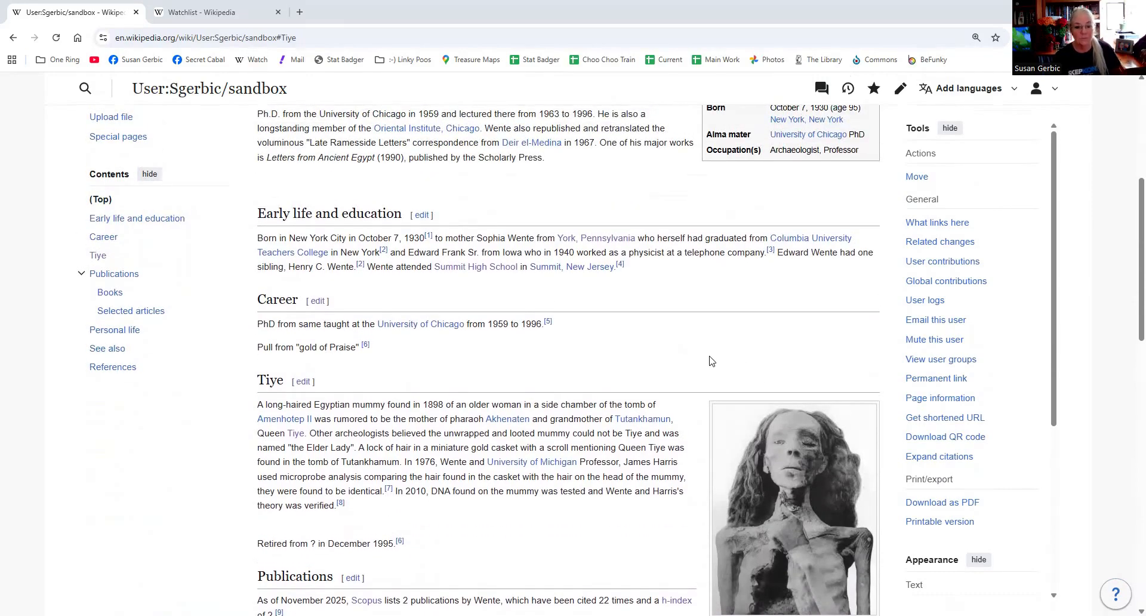
scroll(711, 361, "up", 3)
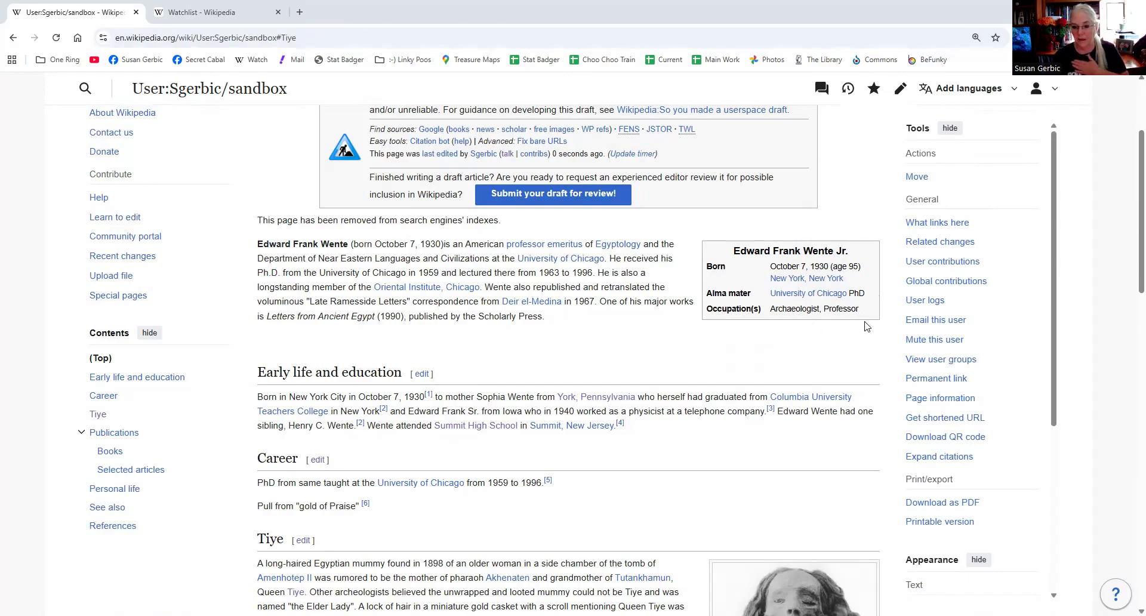
Read the Early life and education, Career and Tiye sections, highlighting the subject's name in the early life paragraph
scroll(528, 329, "down", 2)
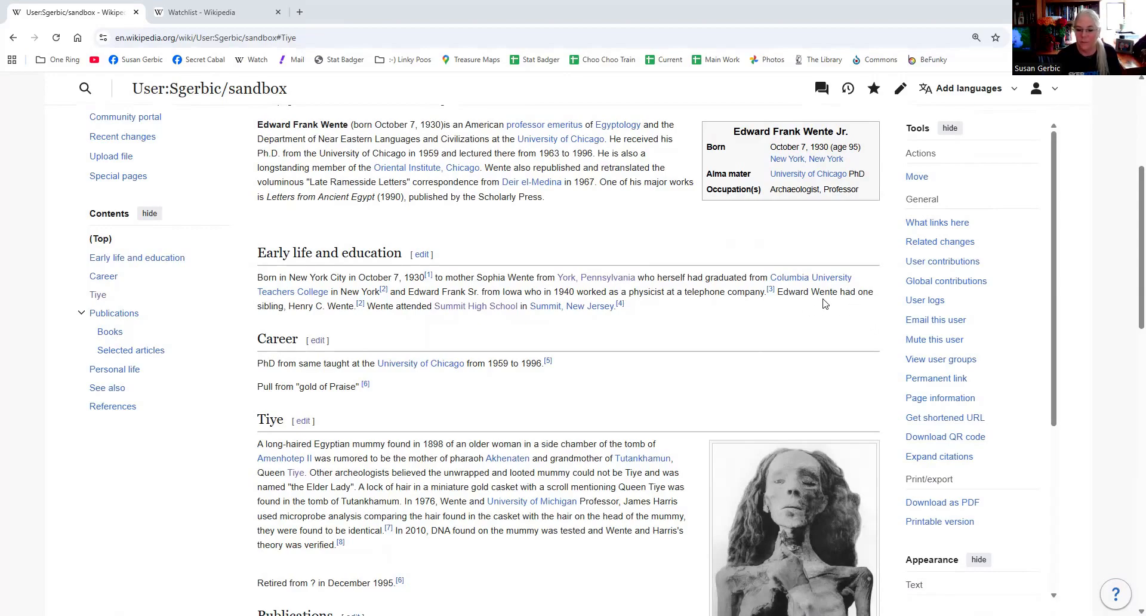
left_click_drag(840, 292, 811, 292)
left_click_drag(777, 291, 839, 290)
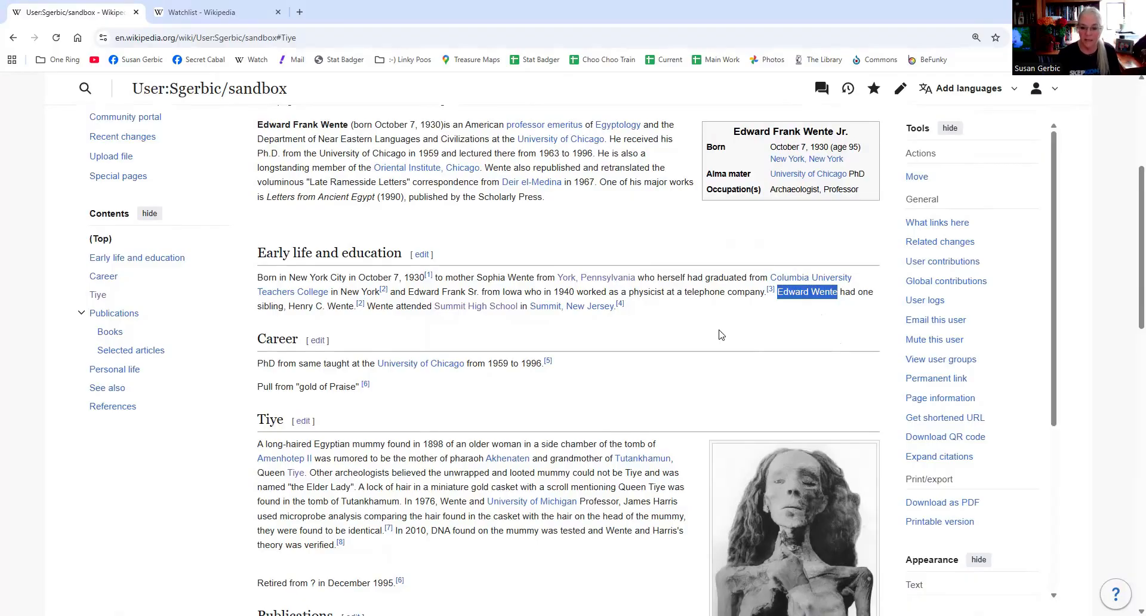
left_click(792, 311)
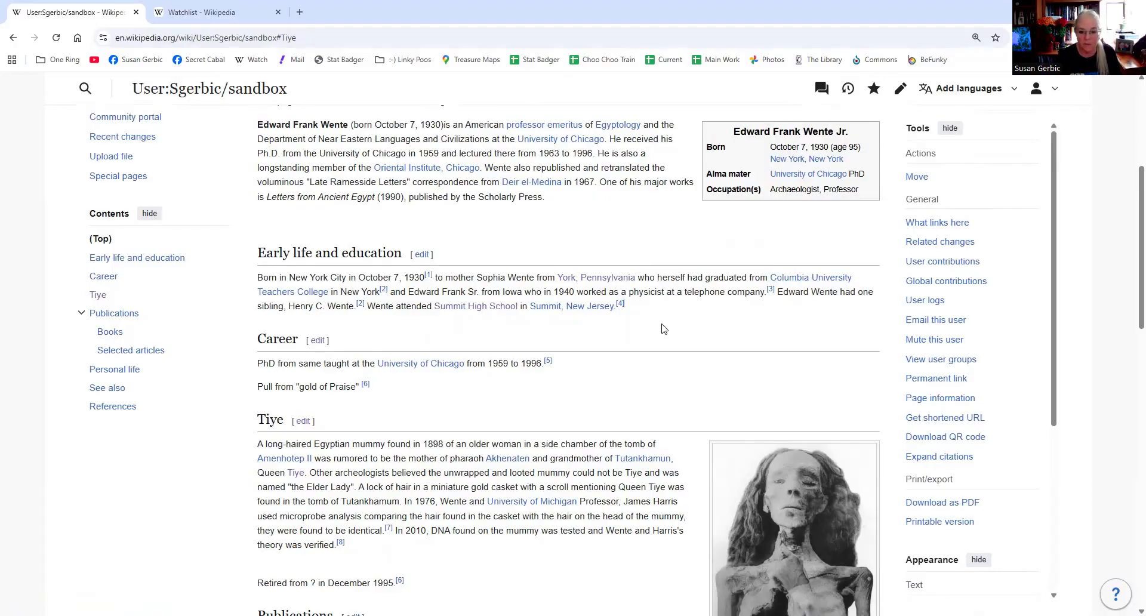
scroll(664, 328, "down", 1)
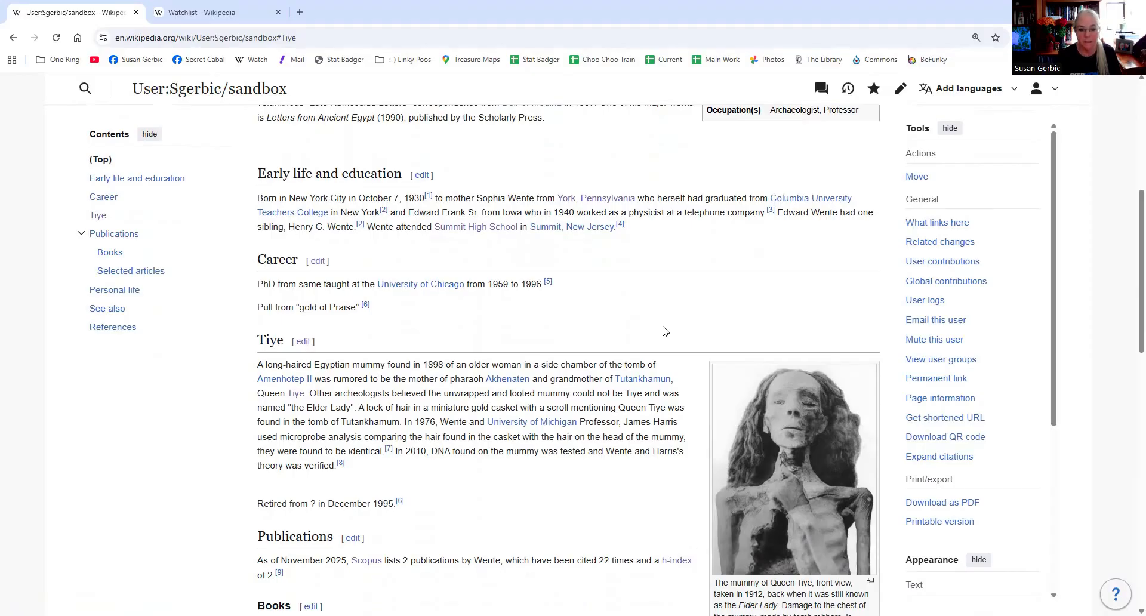
scroll(466, 321, "down", 1)
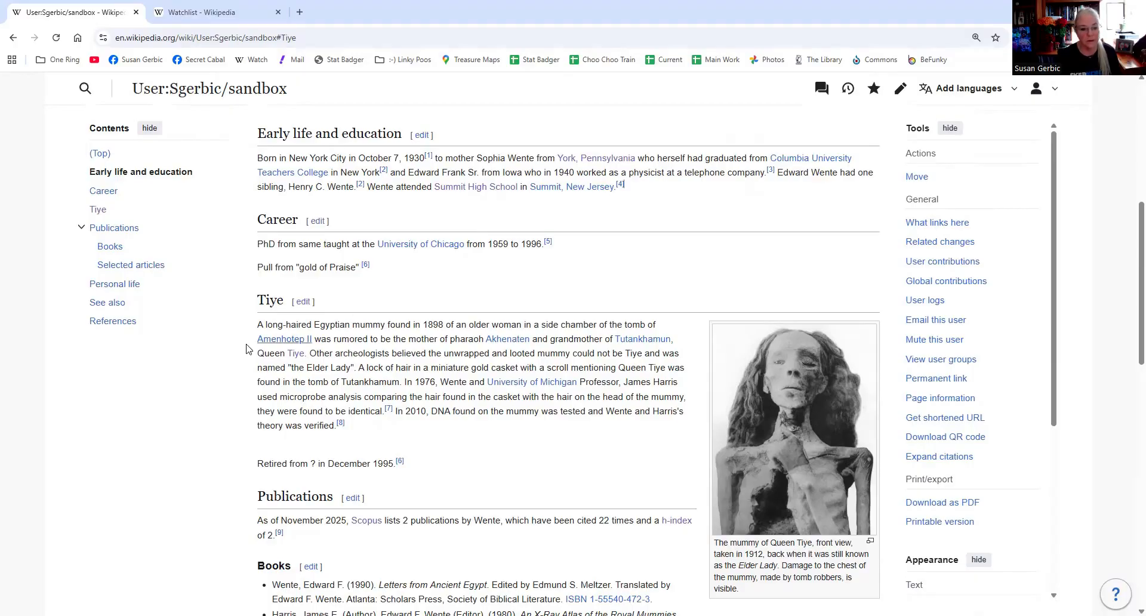
scroll(201, 360, "down", 2)
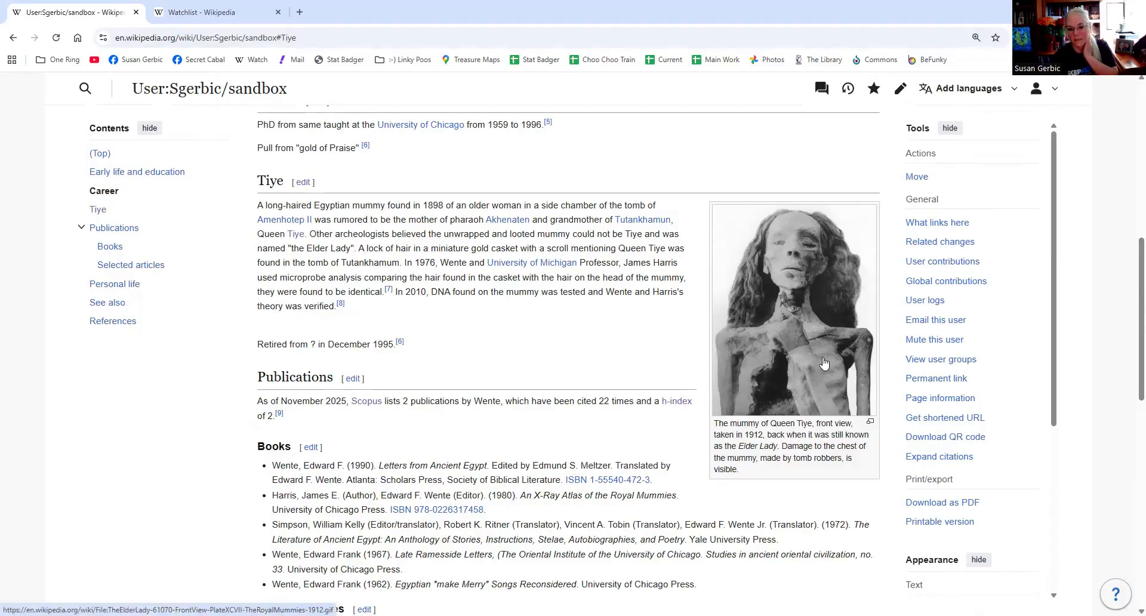
Examine the Queen Tiye mummy photo's caption and highlight the question mark in the retirement sentence
mouse_move(824, 361)
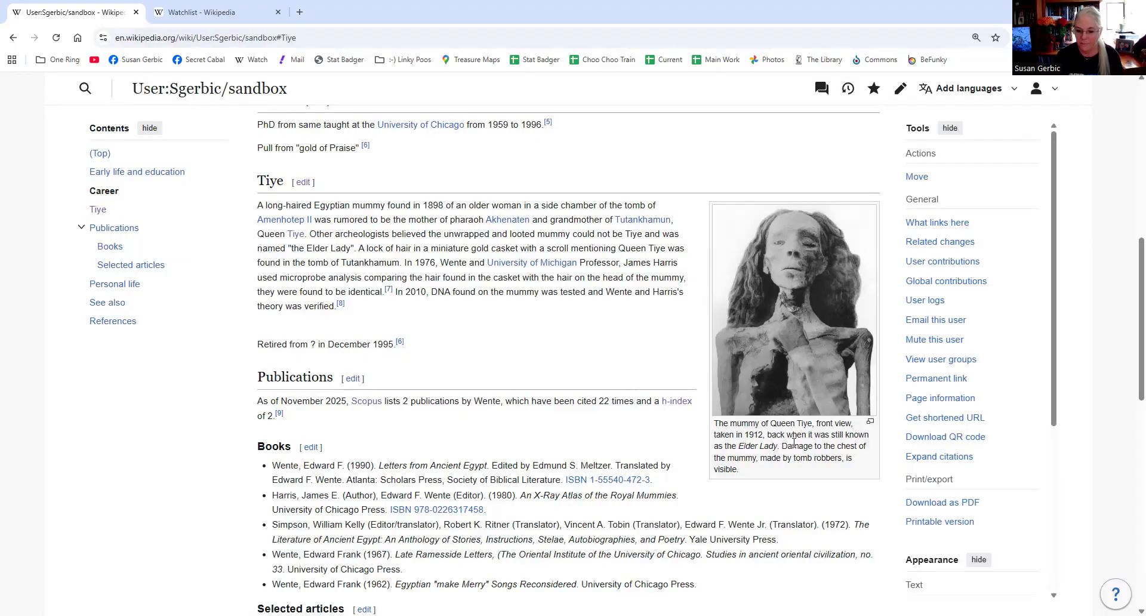
left_click_drag(781, 448, 862, 473)
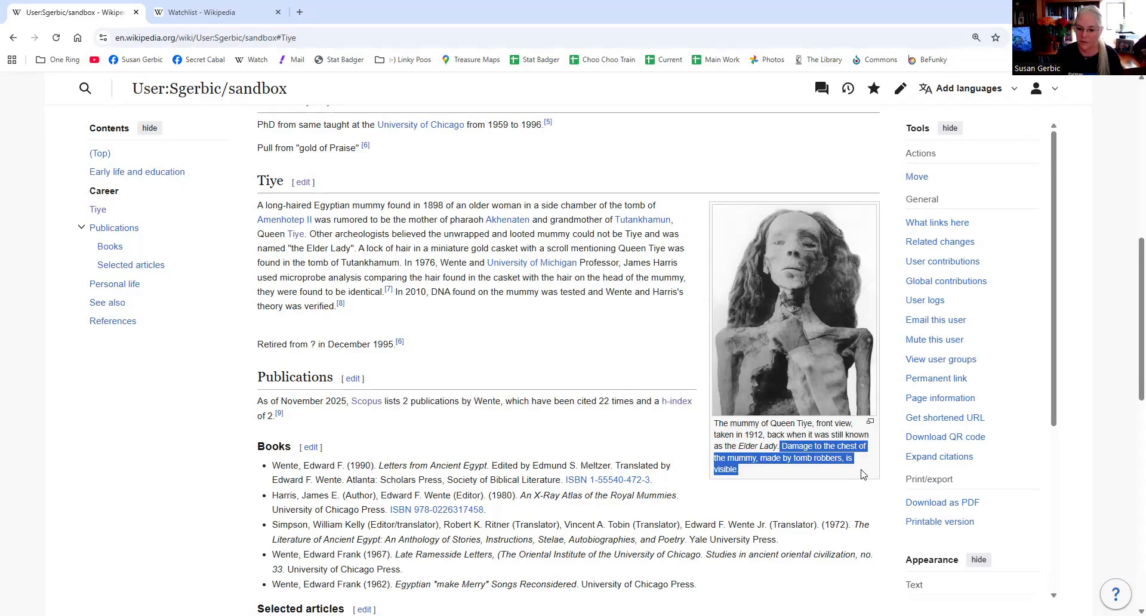
left_click(769, 427)
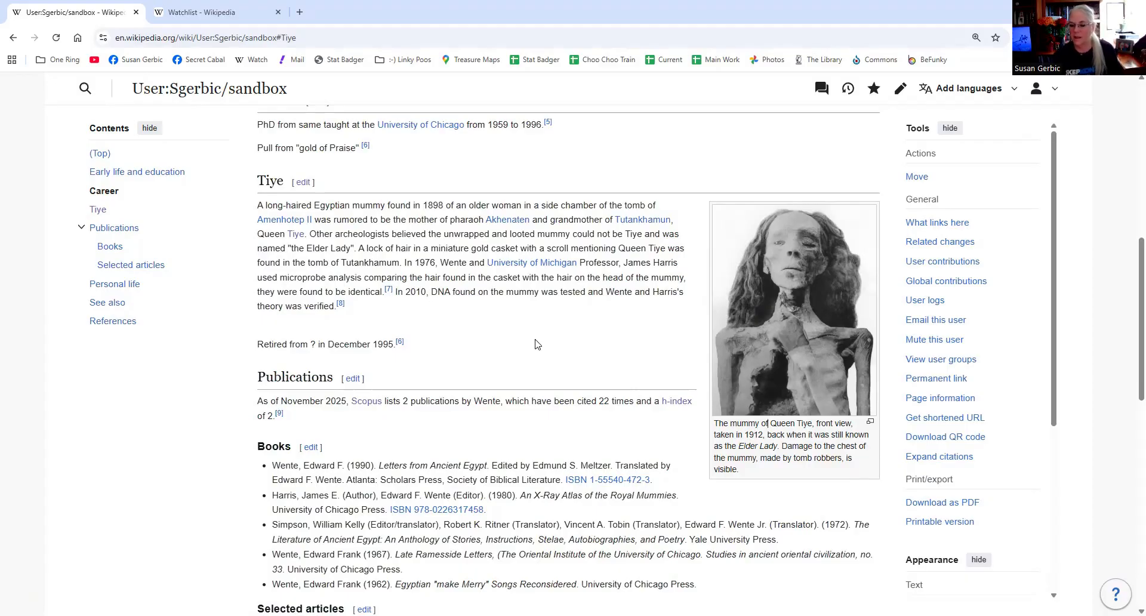
left_click_drag(716, 425, 863, 475)
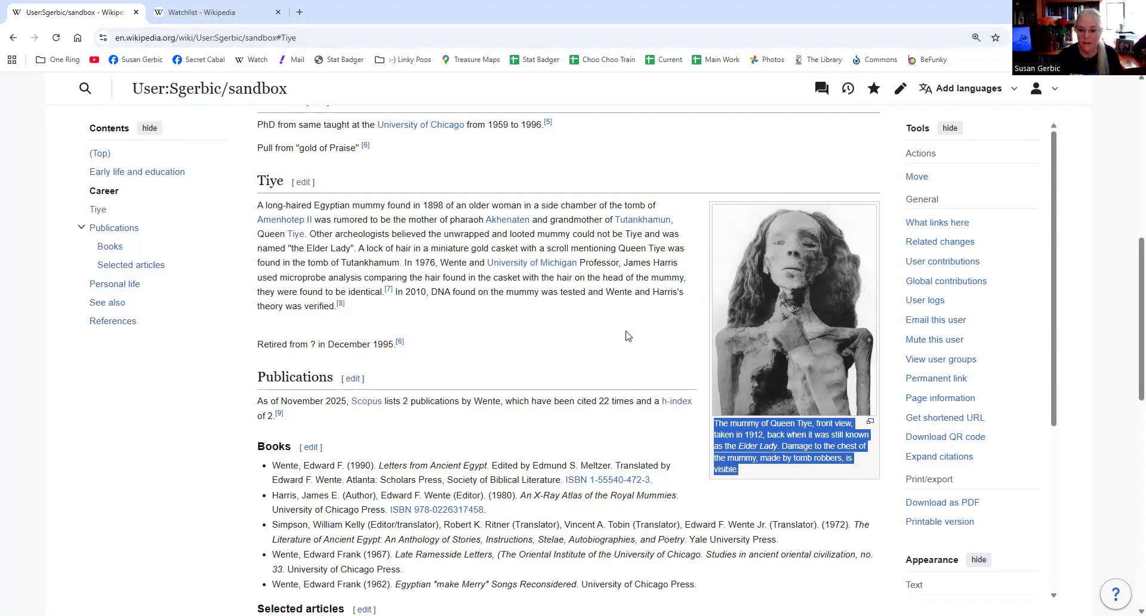
scroll(635, 348, "down", 1)
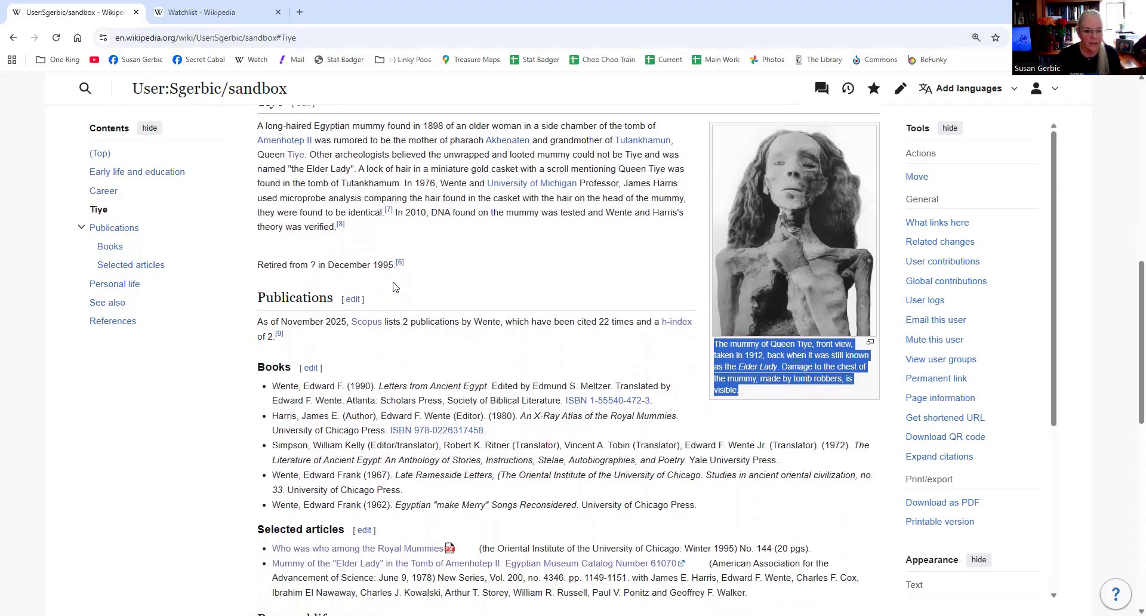
double_click(314, 265)
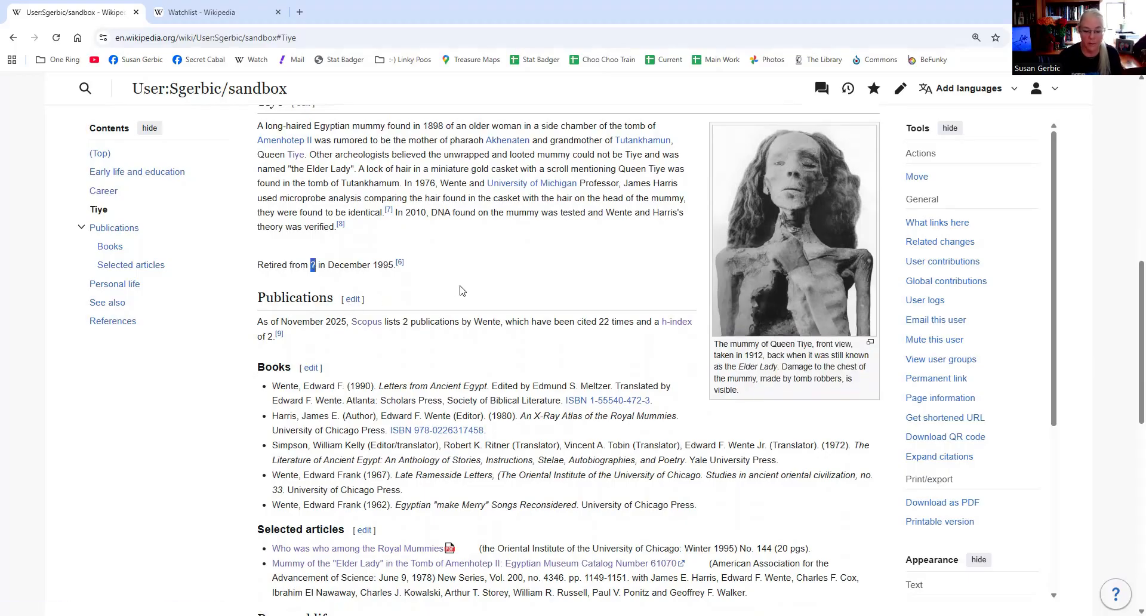
Look over the draft notice, lead, biography sections and start of the publications list once more
scroll(527, 299, "up", 1)
scroll(527, 304, "up", 10)
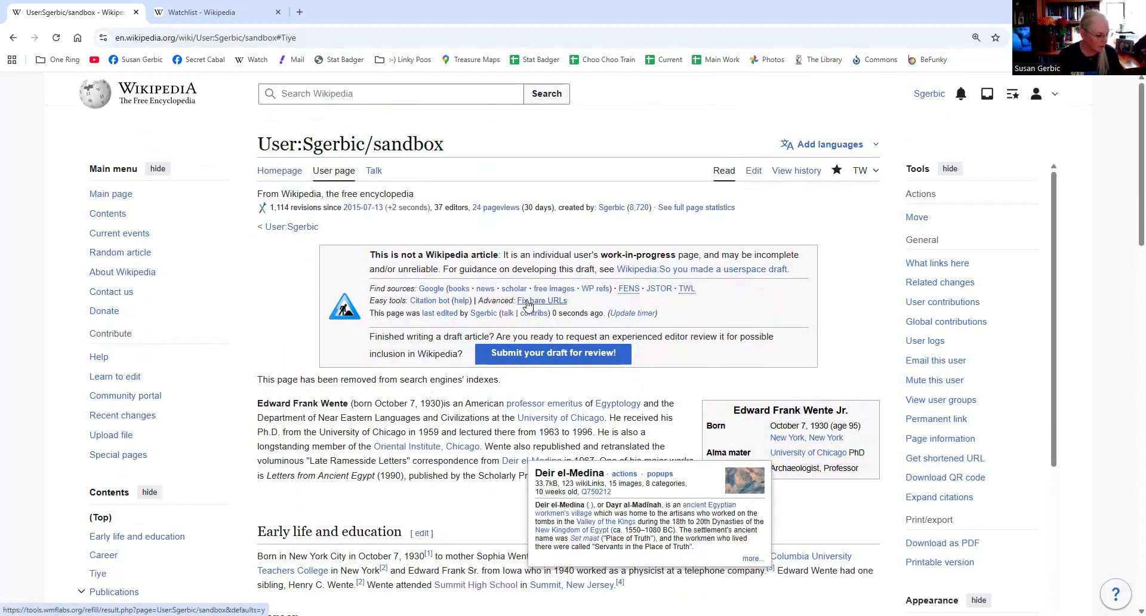
mouse_move(472, 317)
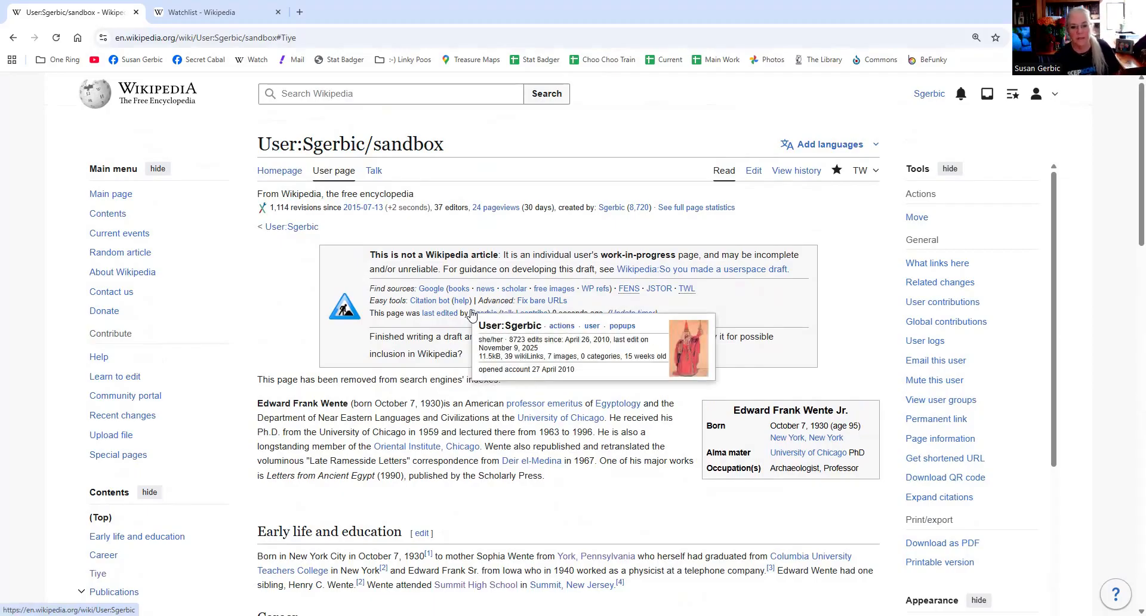
scroll(222, 328, "down", 1)
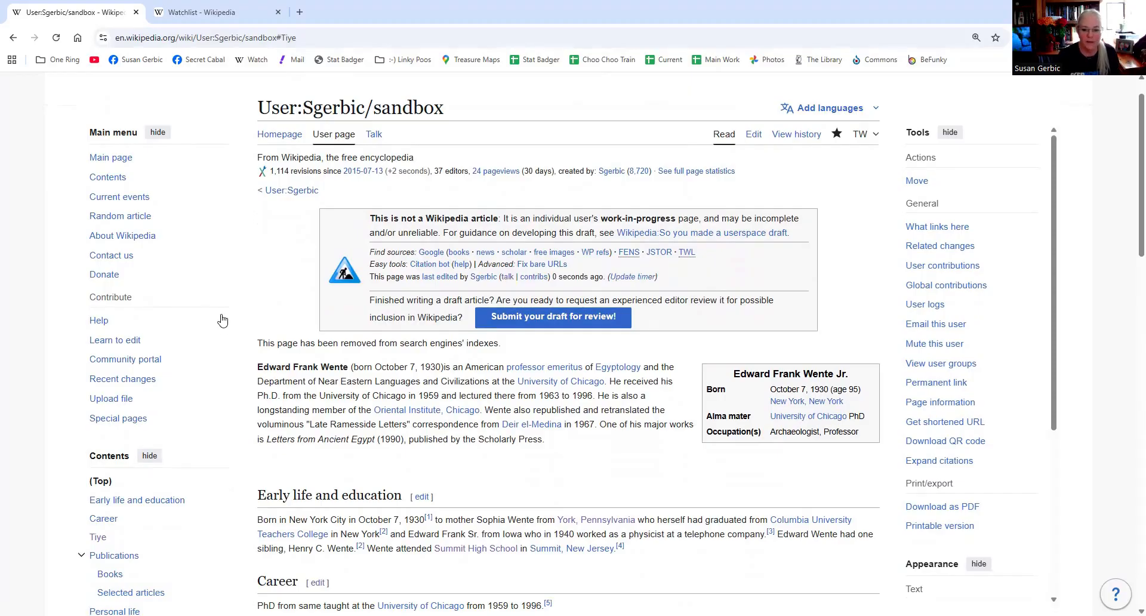
scroll(222, 320, "down", 6)
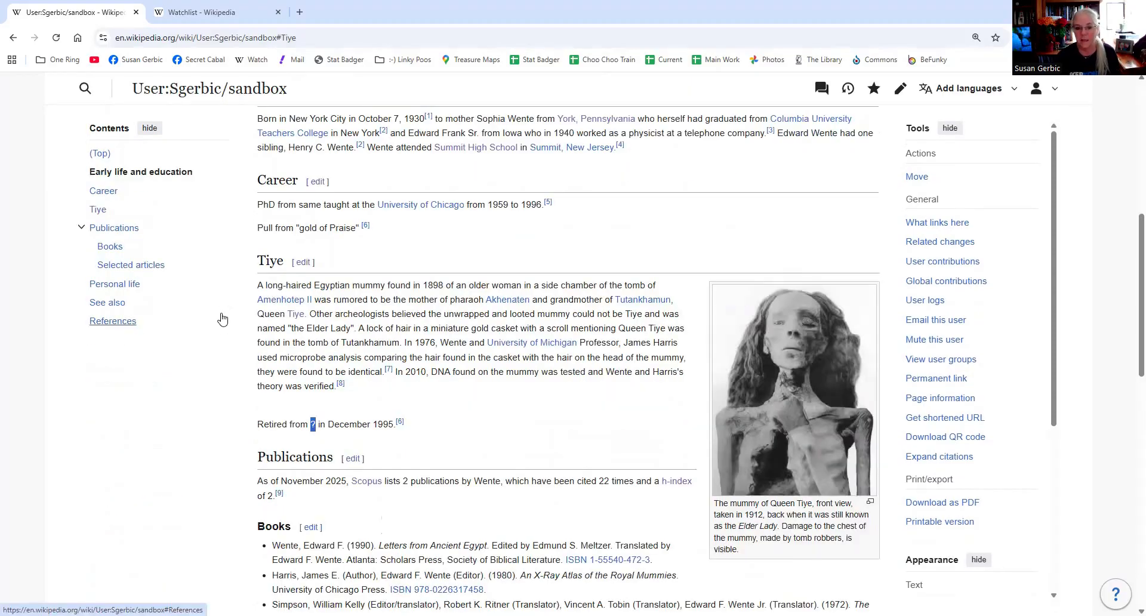
scroll(222, 321, "up", 5)
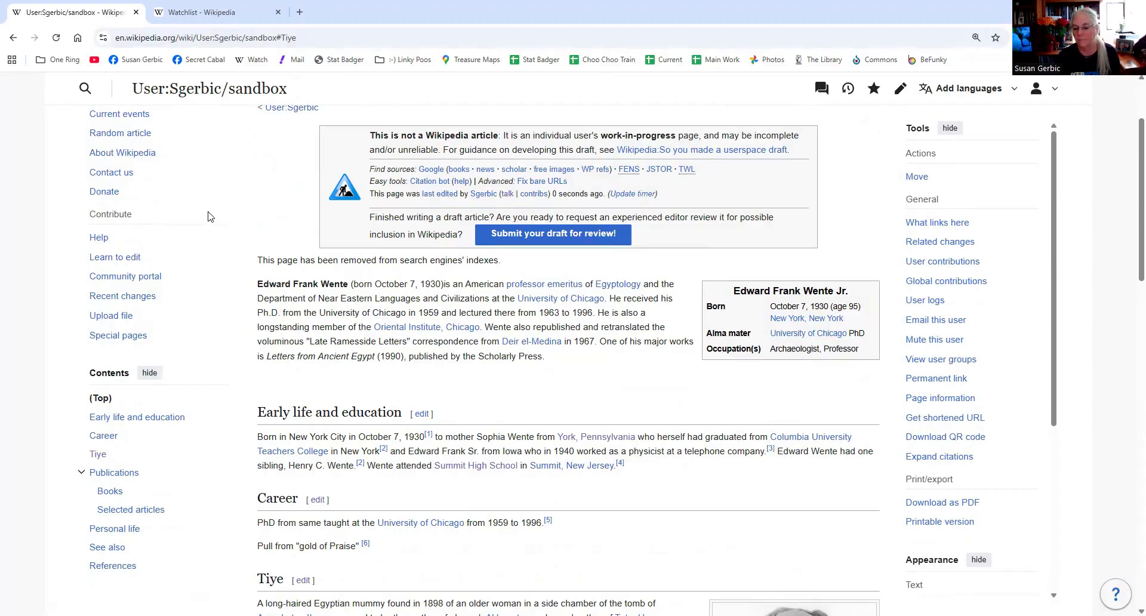
scroll(208, 216, "down", 1)
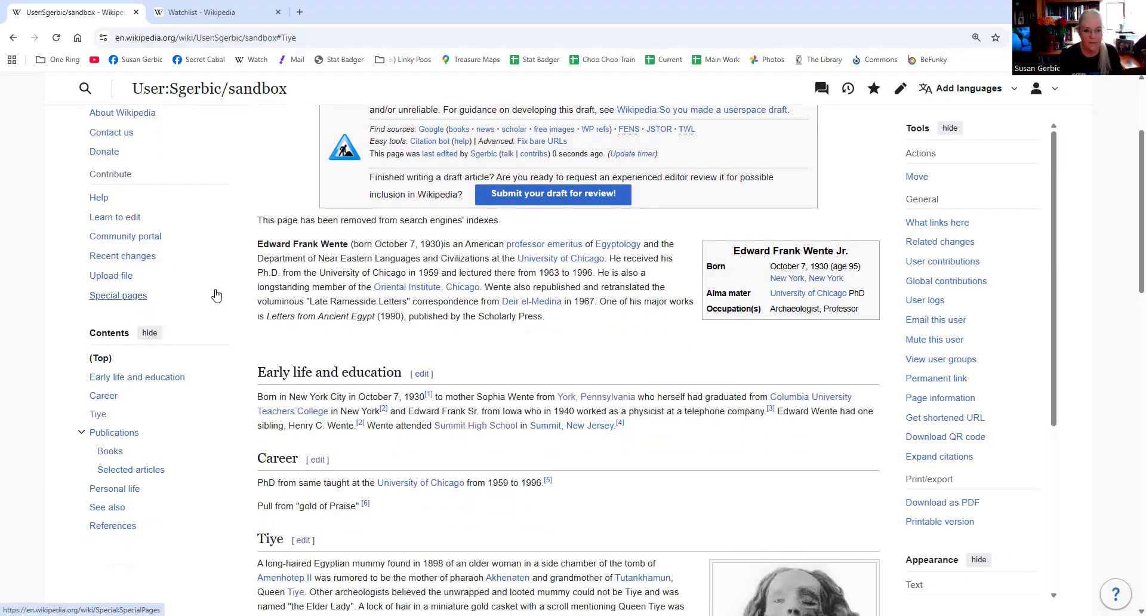
scroll(216, 295, "down", 2)
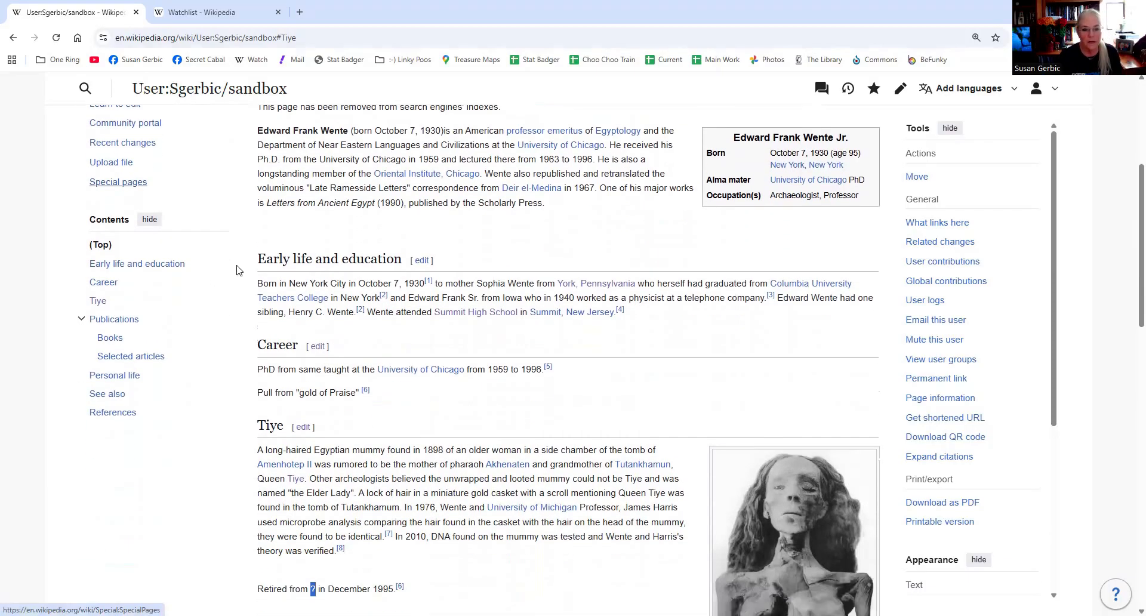
scroll(679, 253, "up", 4)
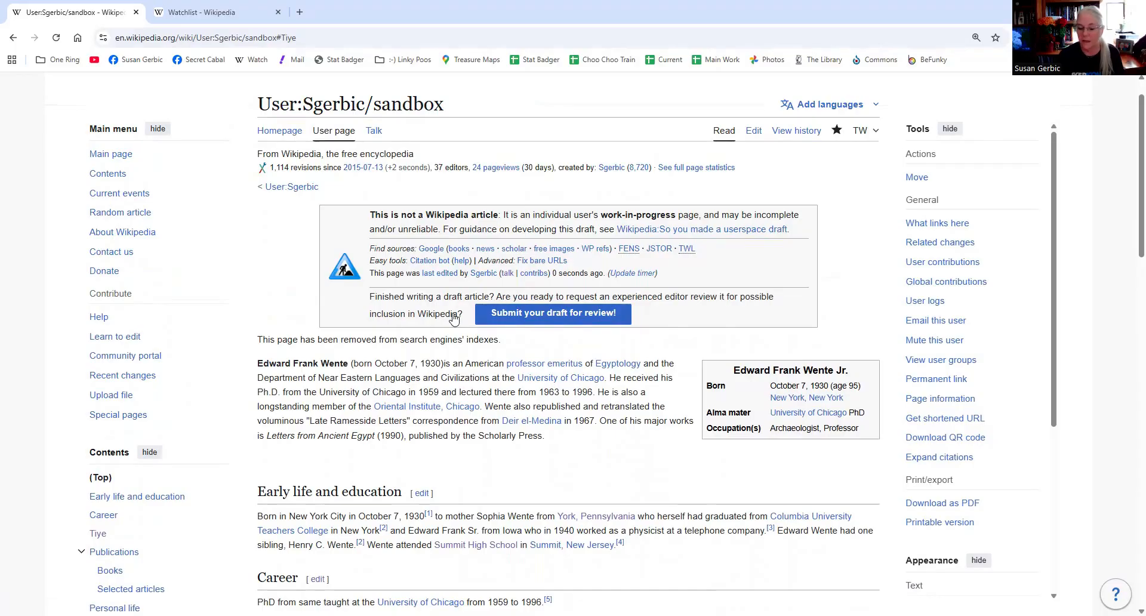
scroll(222, 299, "down", 2)
scroll(222, 298, "down", 1)
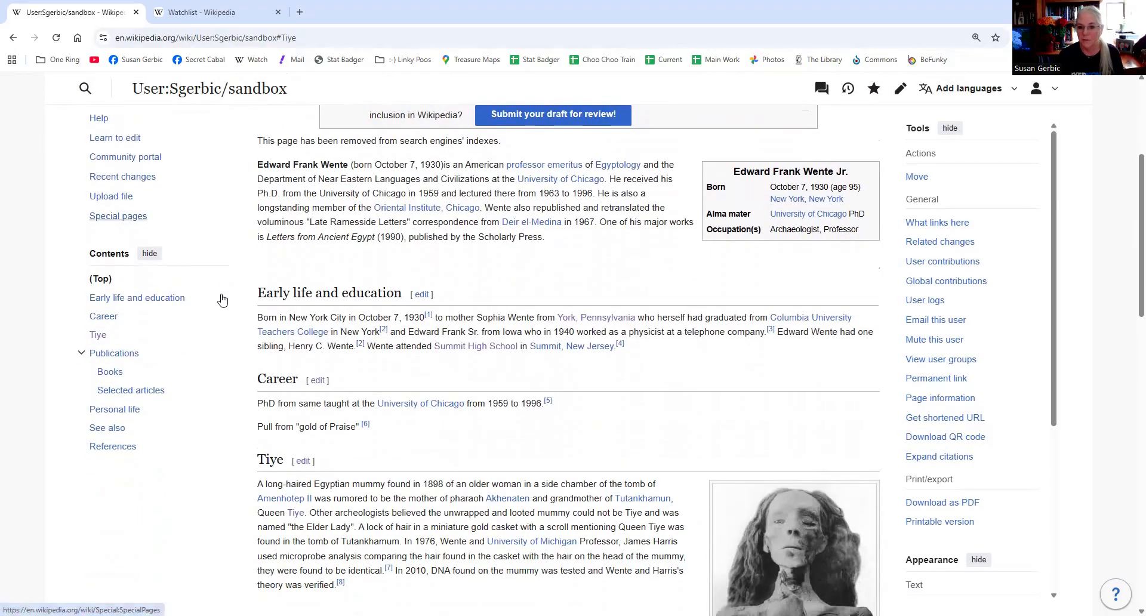
scroll(222, 298, "down", 1)
scroll(222, 299, "down", 2)
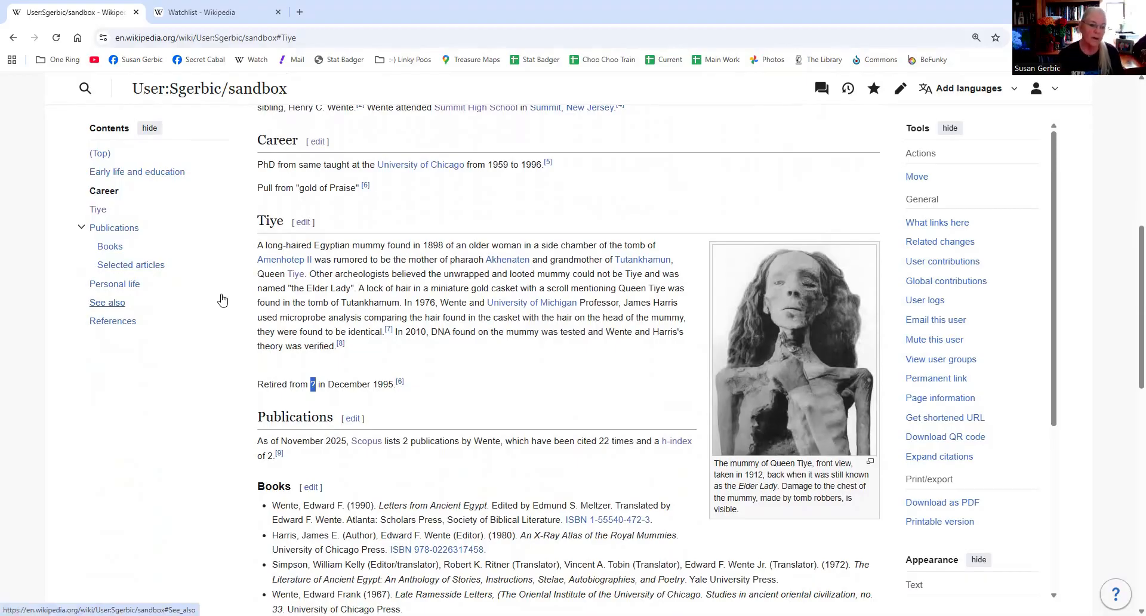
Review the draft's Publications section, including the books and selected articles lists, and the start of the Personal life section
scroll(223, 298, "down", 2)
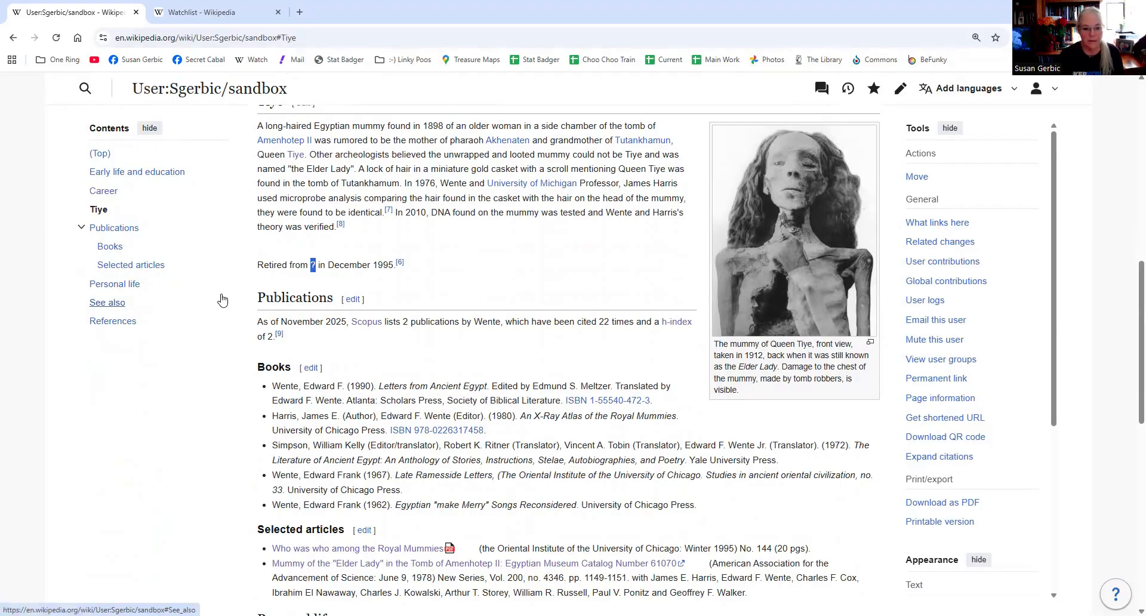
scroll(223, 299, "down", 2)
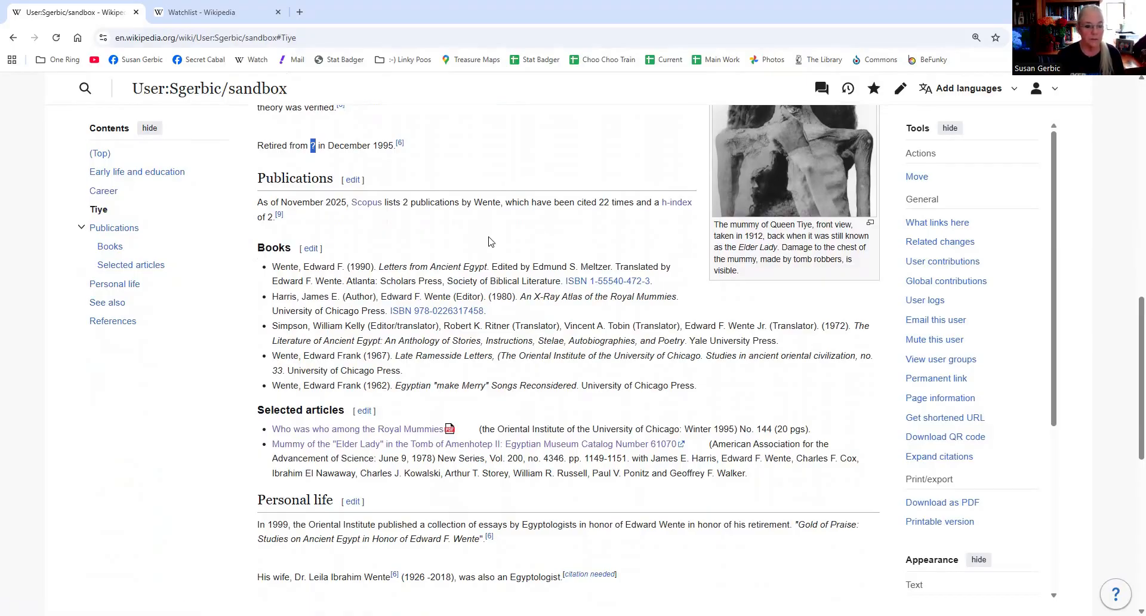
scroll(232, 337, "down", 2)
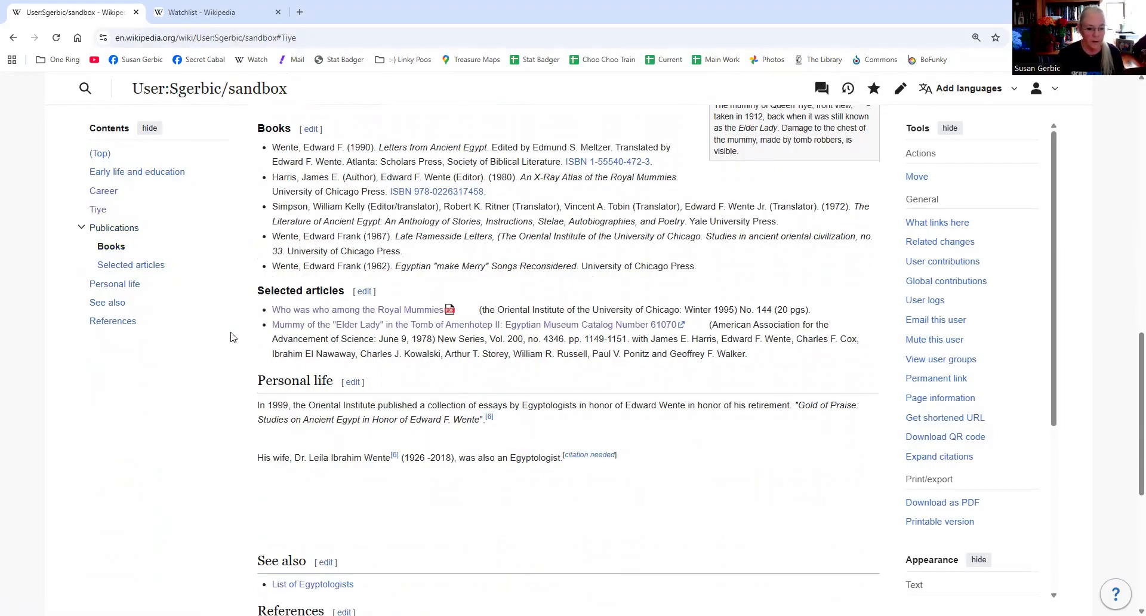
scroll(232, 338, "up", 2)
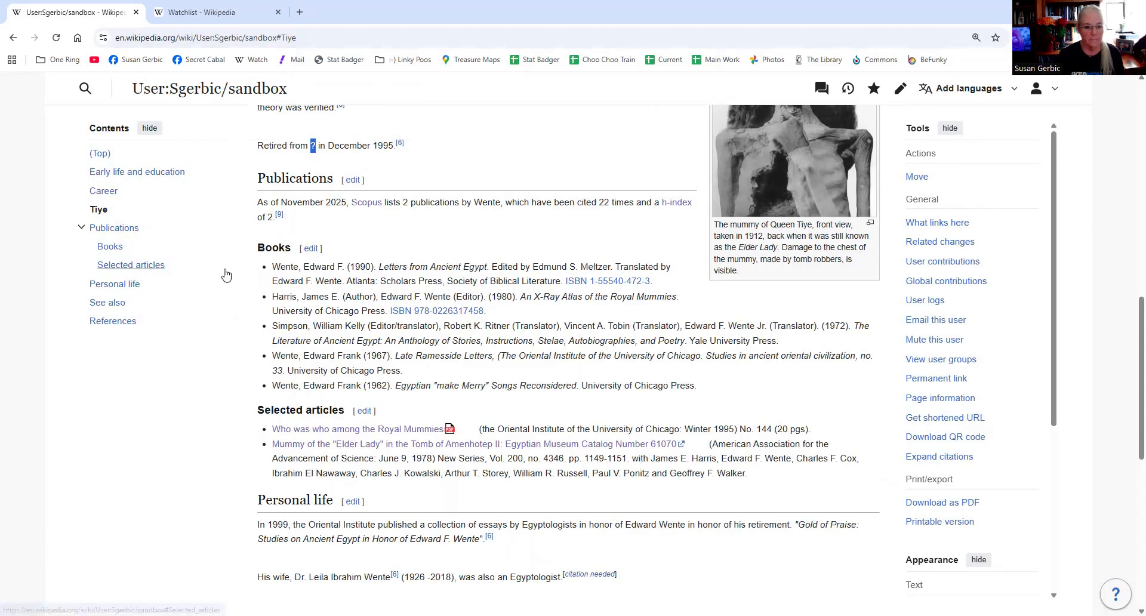
scroll(250, 322, "down", 1)
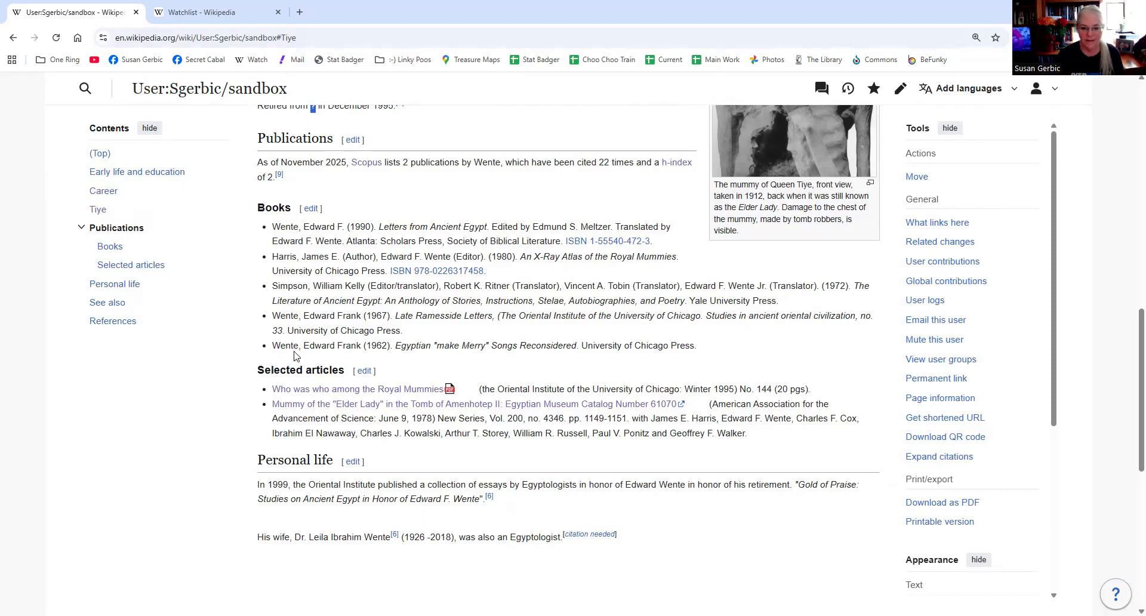
scroll(202, 360, "down", 1)
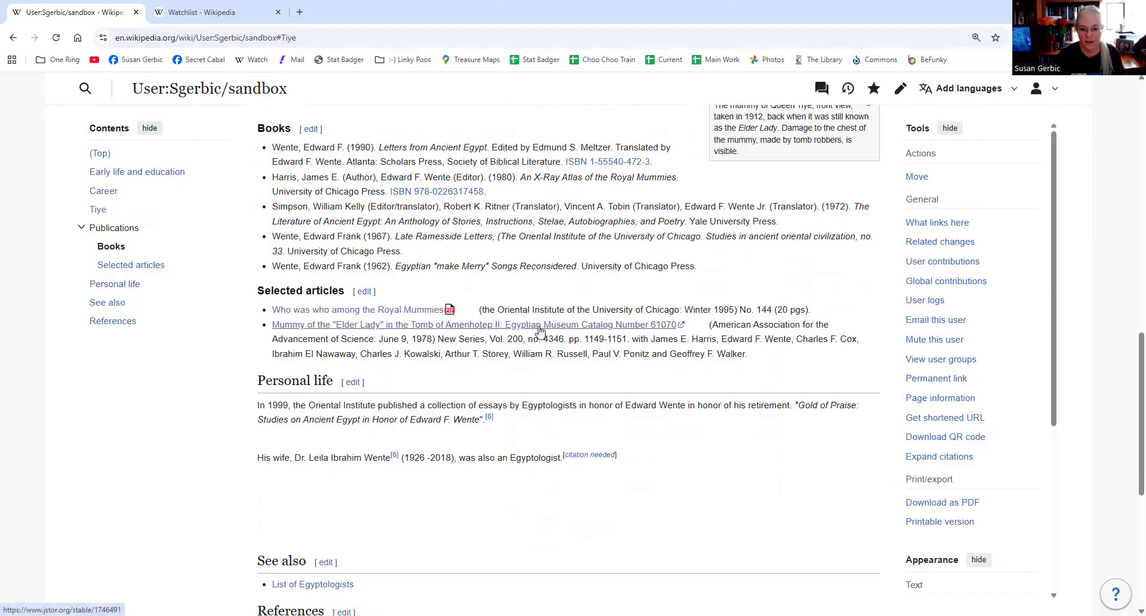
Check the Tiye section and mummy photo against the "Elder Lady" selected article, and read on through Personal life to the references
scroll(854, 151, "up", 4)
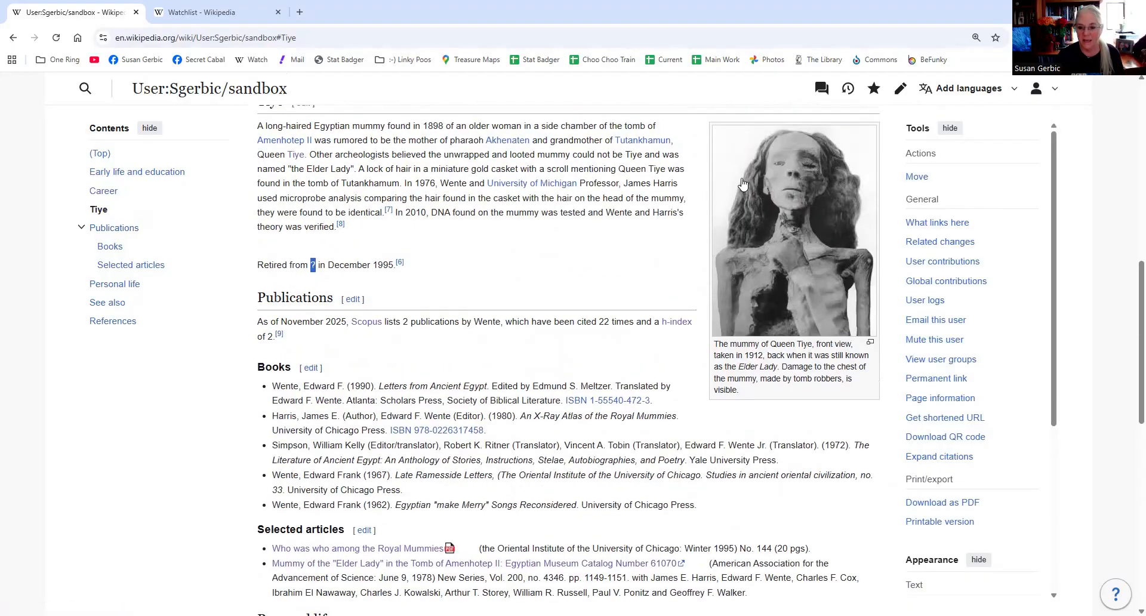
scroll(331, 195, "up", 1)
scroll(331, 195, "up", 1)
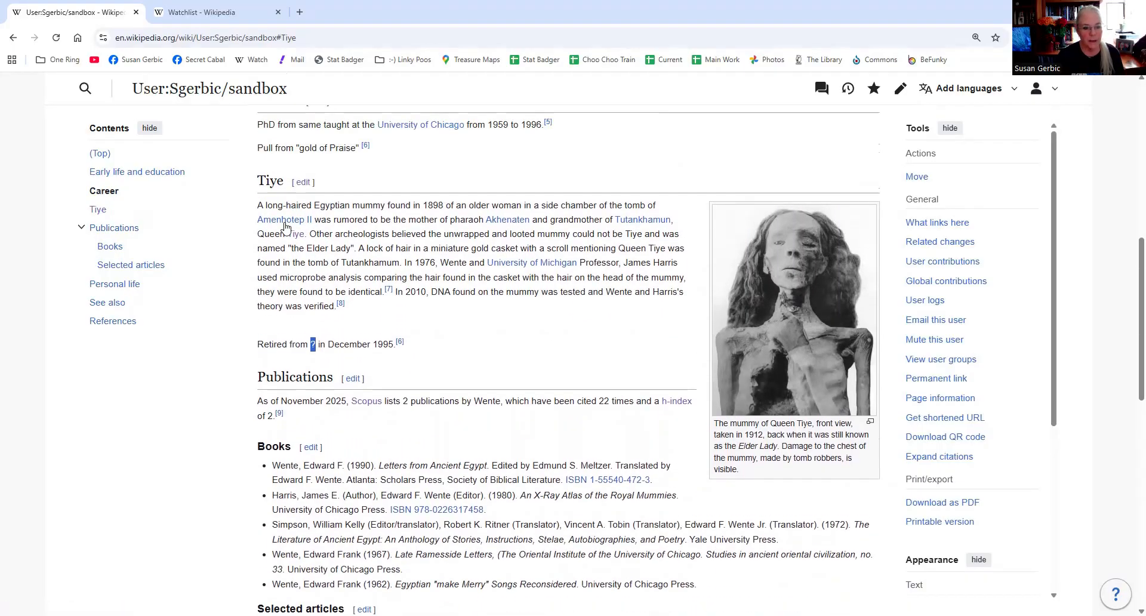
scroll(298, 482, "down", 4)
scroll(298, 483, "down", 2)
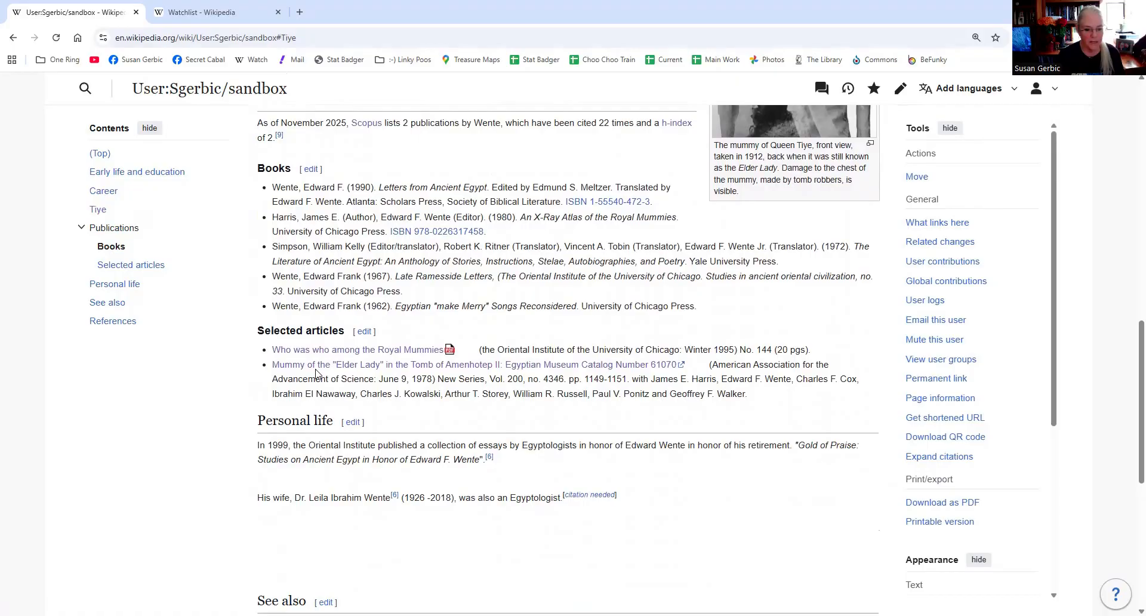
scroll(289, 392, "down", 2)
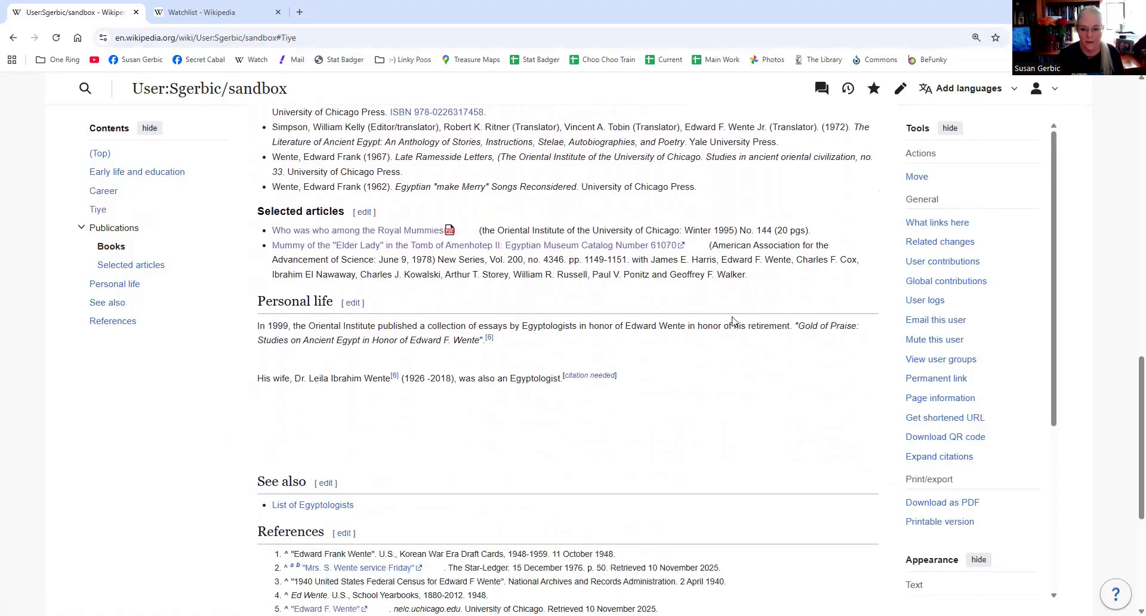
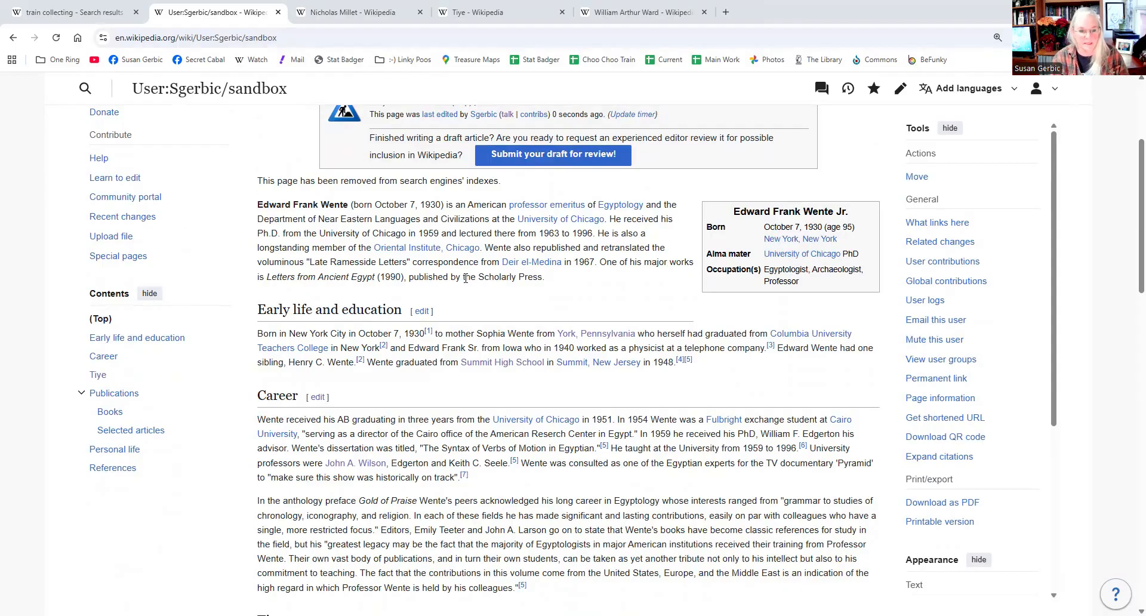
Review the rewritten sandbox draft's notice, lead, infobox, and Early life and education section
scroll(623, 403, "down", 1)
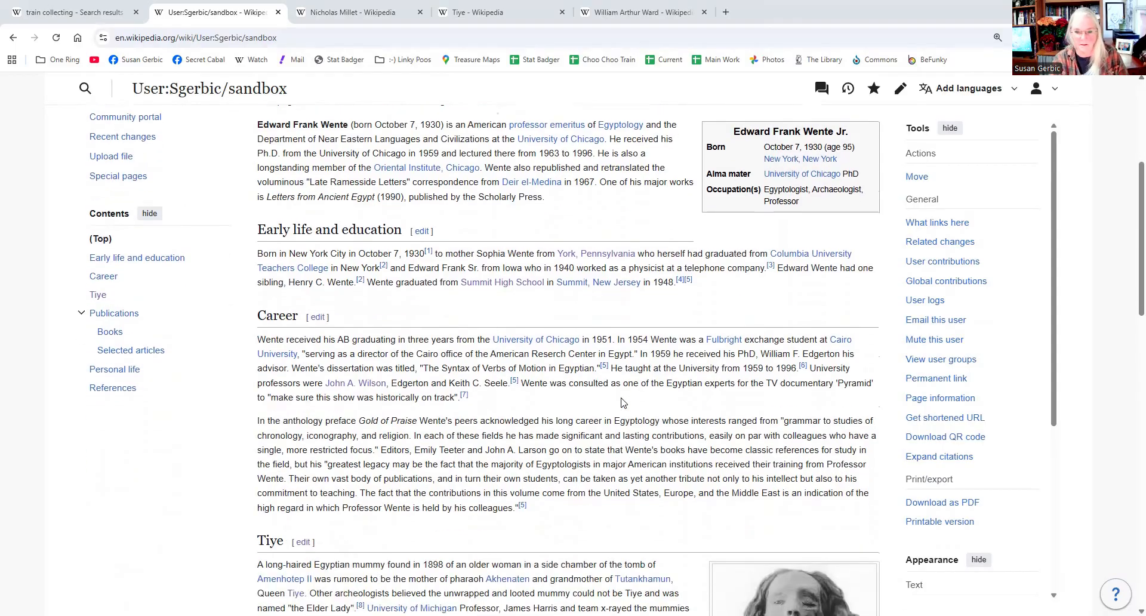
scroll(623, 403, "down", 1)
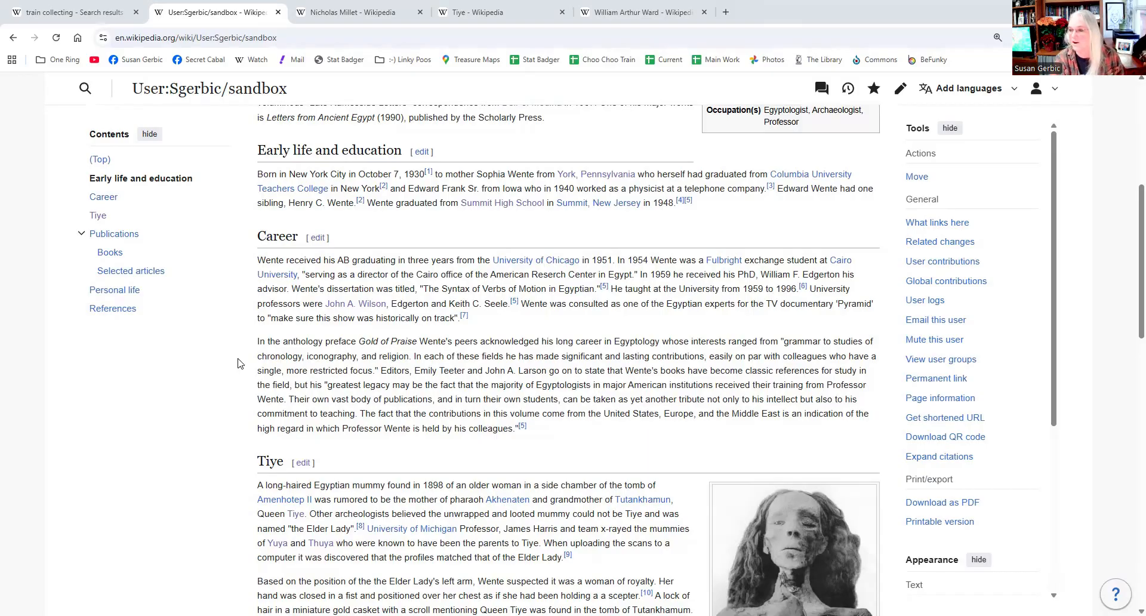
scroll(238, 363, "up", 5)
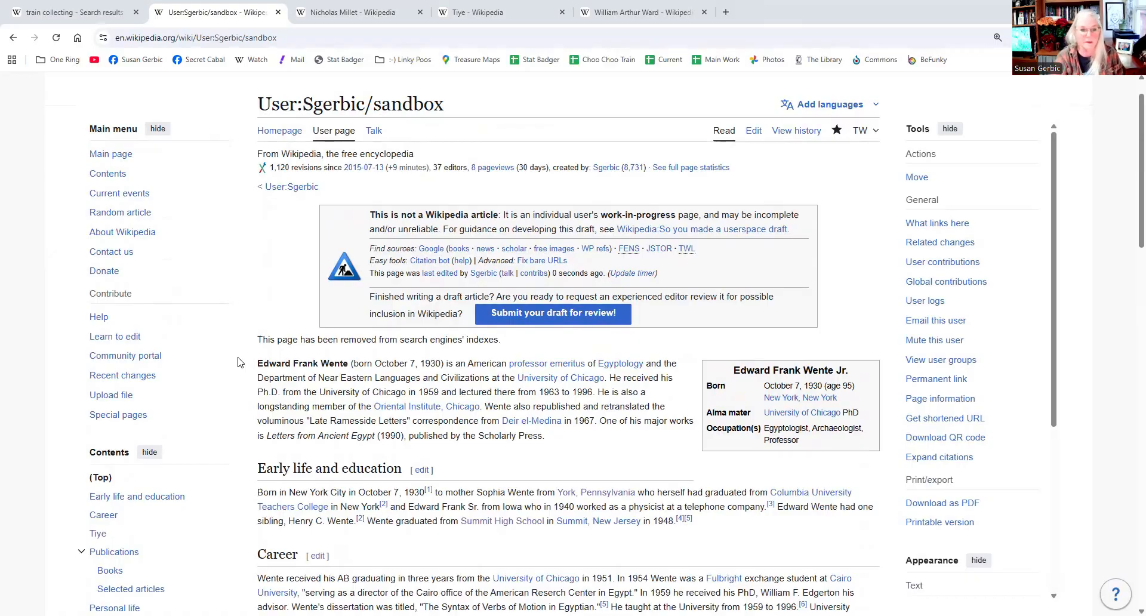
scroll(232, 307, "down", 1)
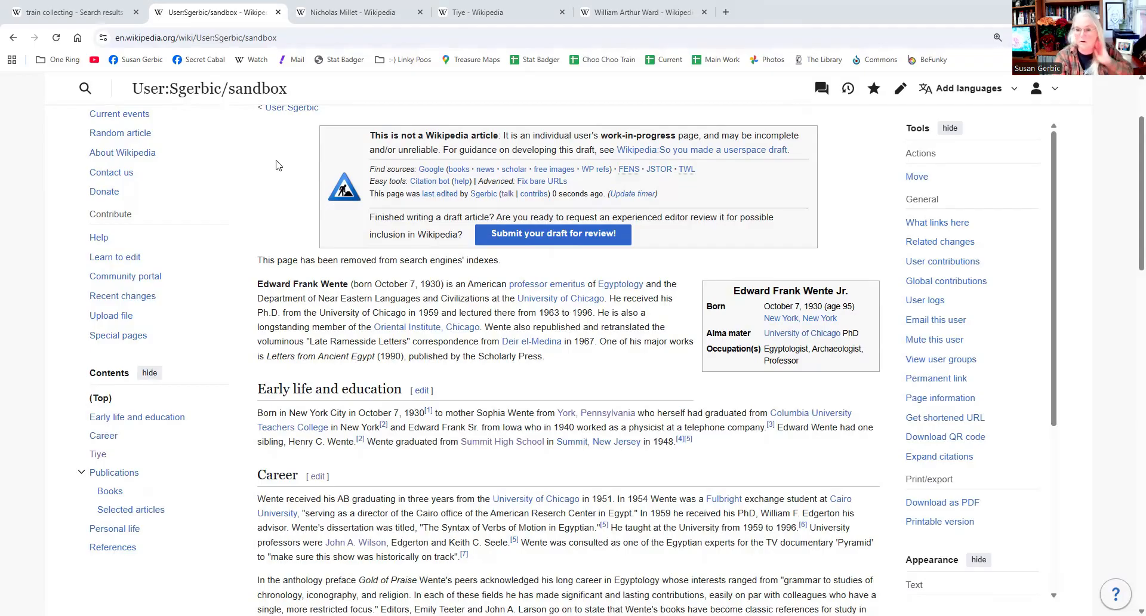
scroll(277, 165, "down", 1)
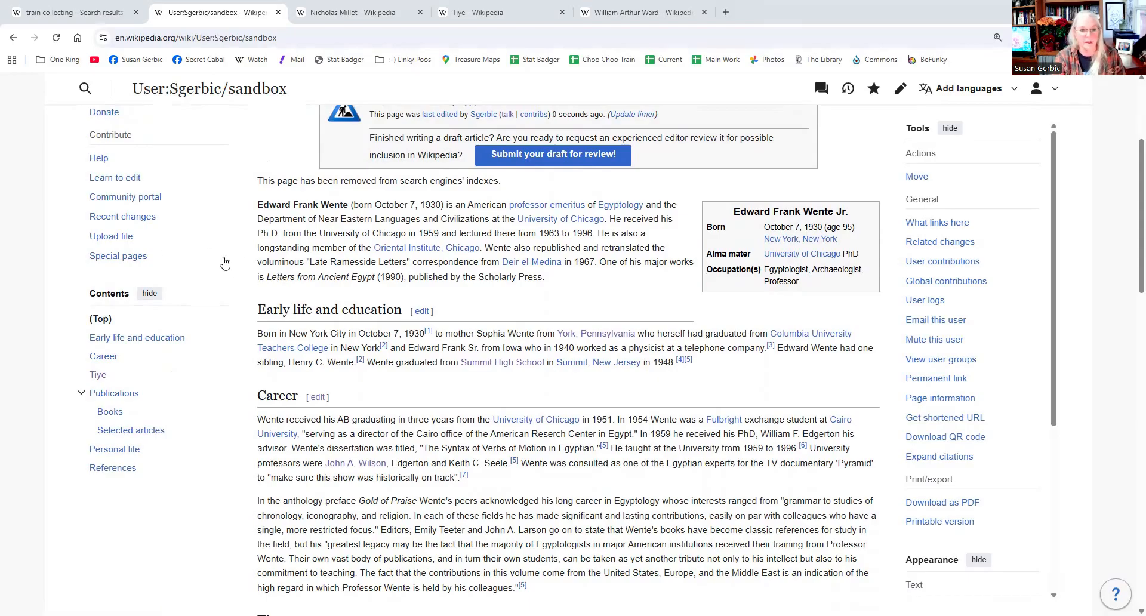
scroll(241, 263, "down", 1)
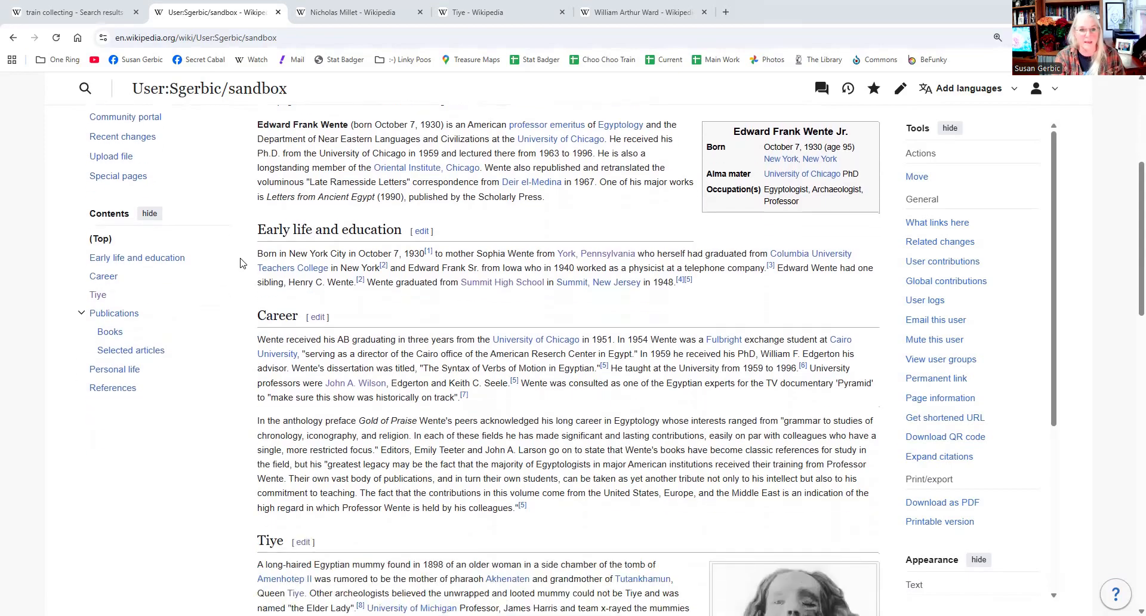
scroll(241, 263, "down", 1)
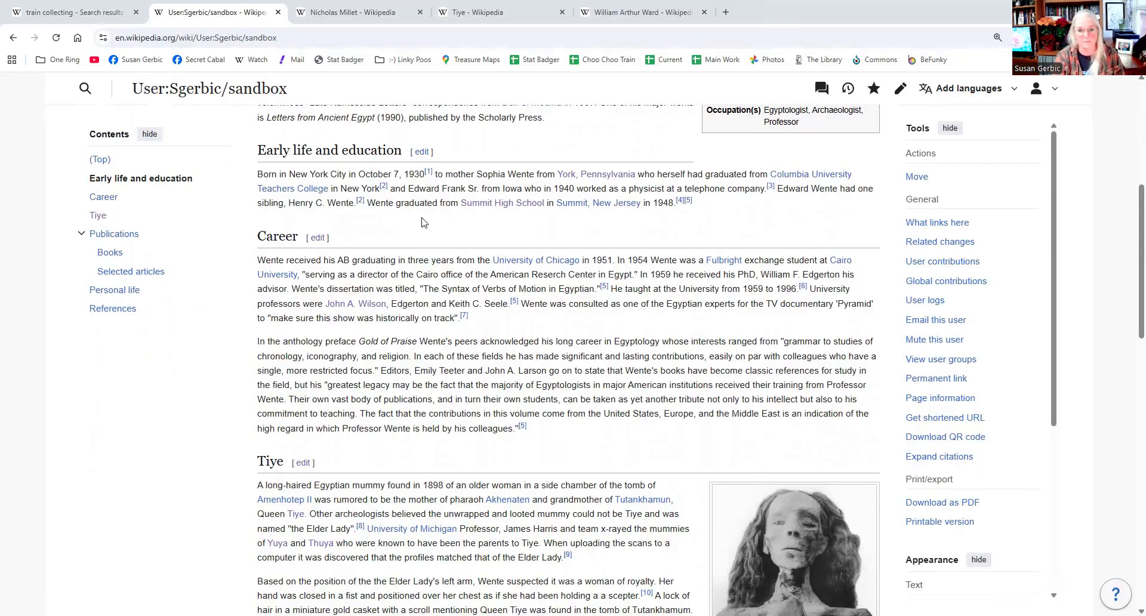
Read the expanded Career section, highlighting the dissertation title "The Syntax of Verbs of Motion in Egyptian"
scroll(219, 341, "down", 2)
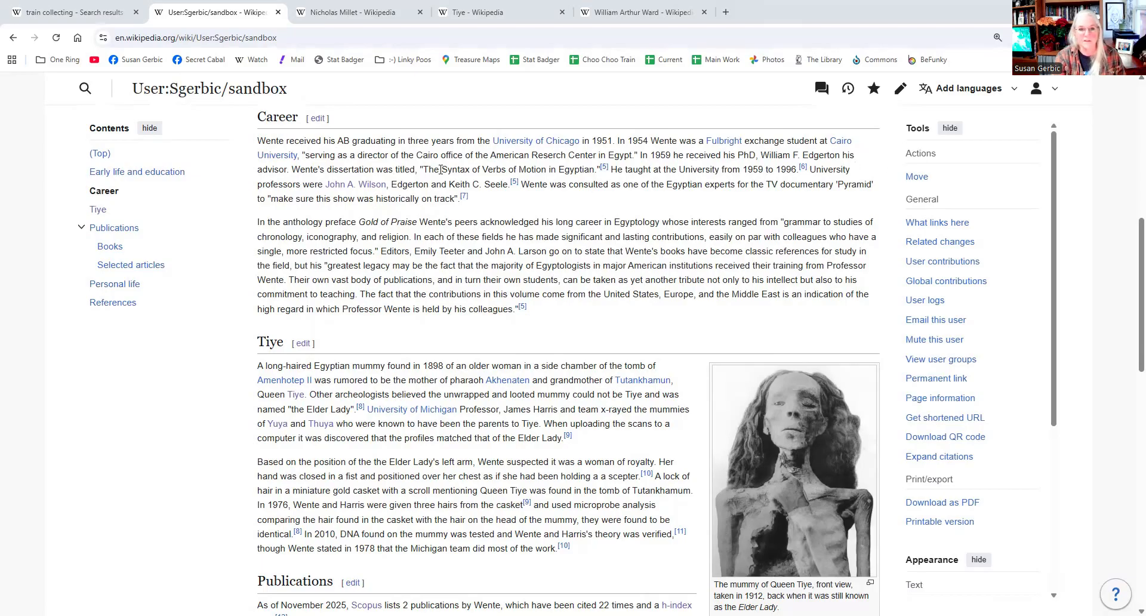
left_click_drag(421, 169, 597, 170)
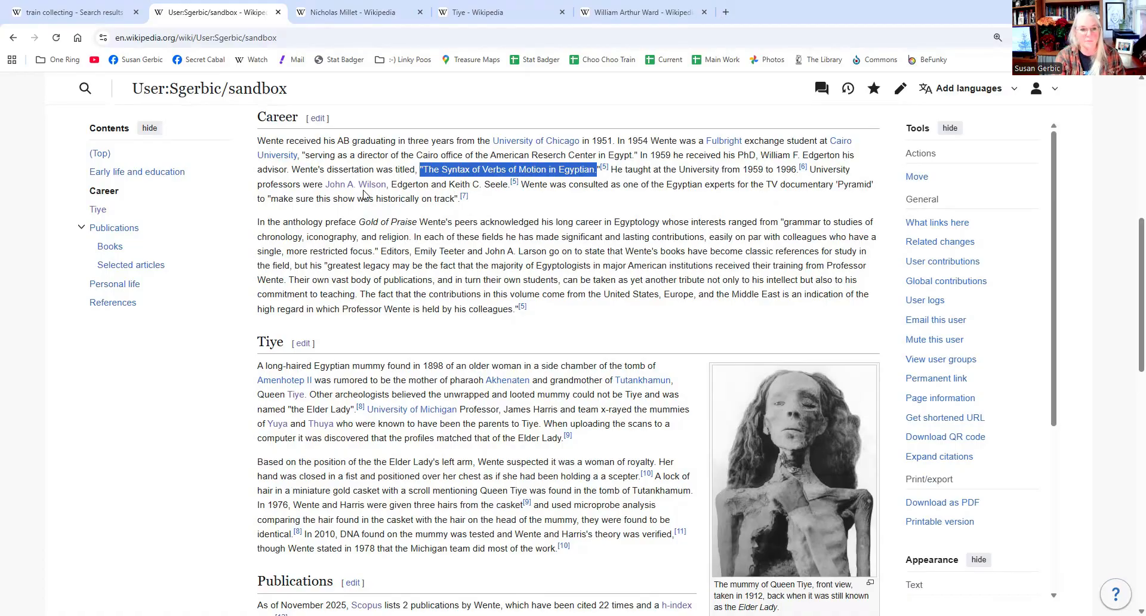
left_click(489, 200)
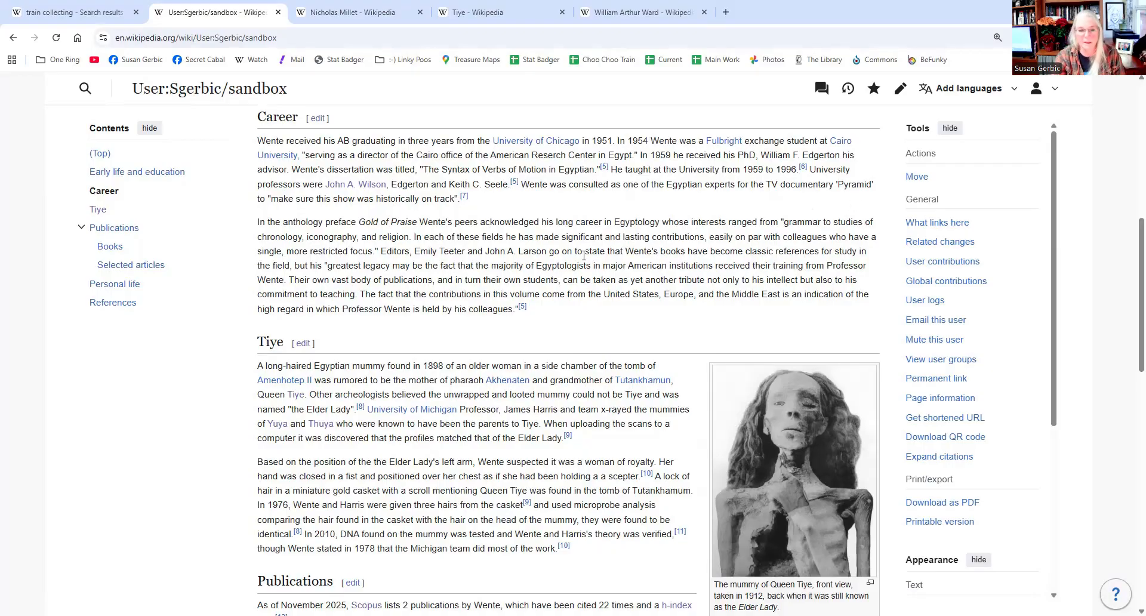
Read the Gold of Praise paragraph and the Tiye section, highlighting the clause about being given three hairs from the casket
scroll(501, 219, "down", 1)
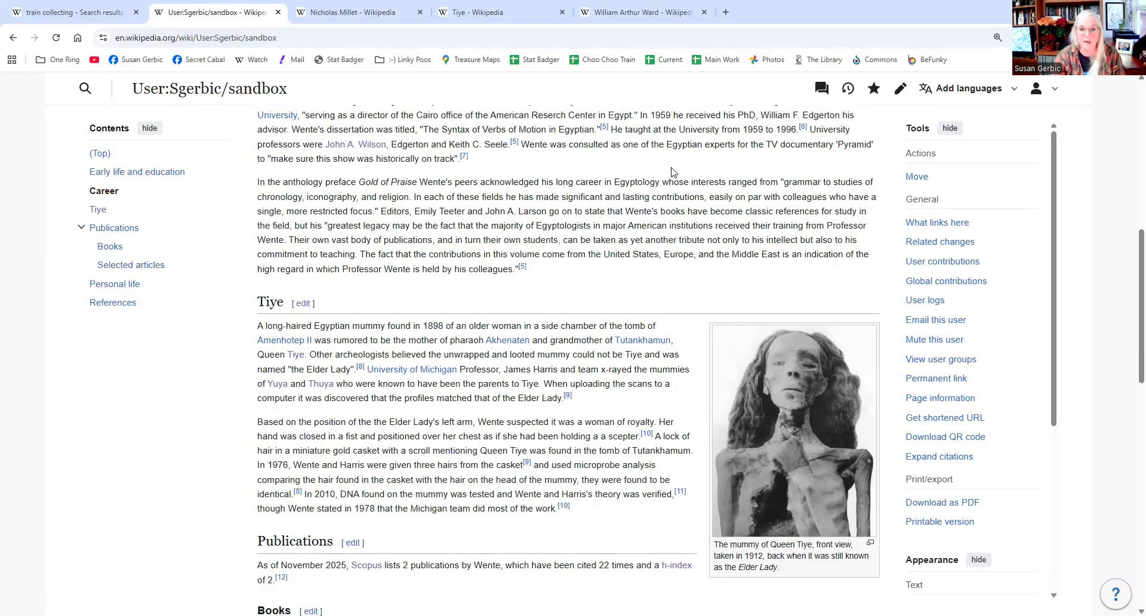
scroll(536, 334, "down", 1)
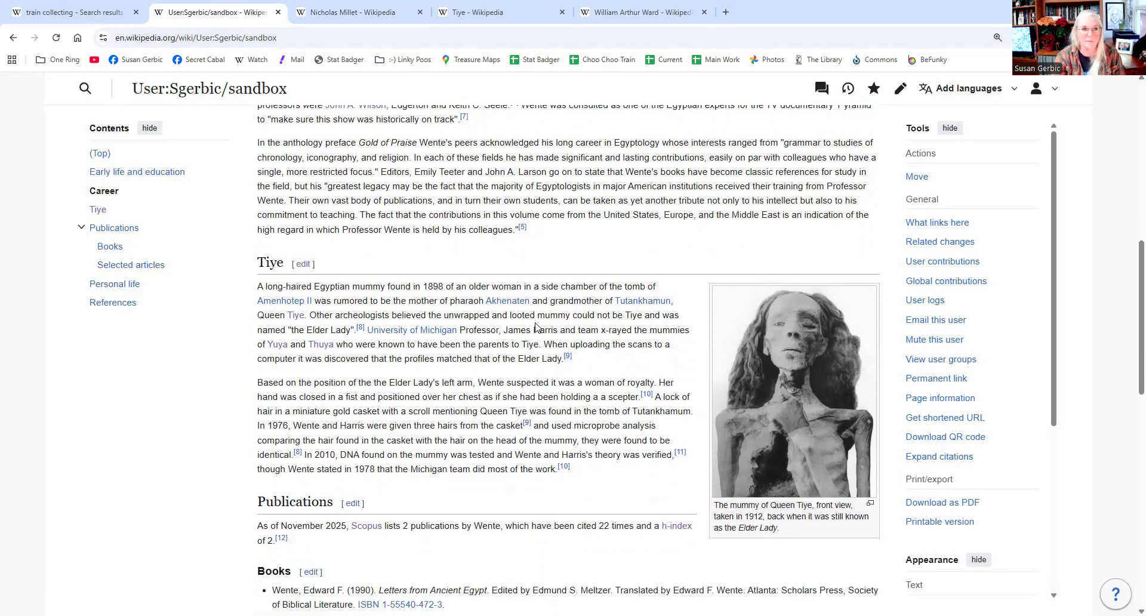
scroll(215, 307, "down", 1)
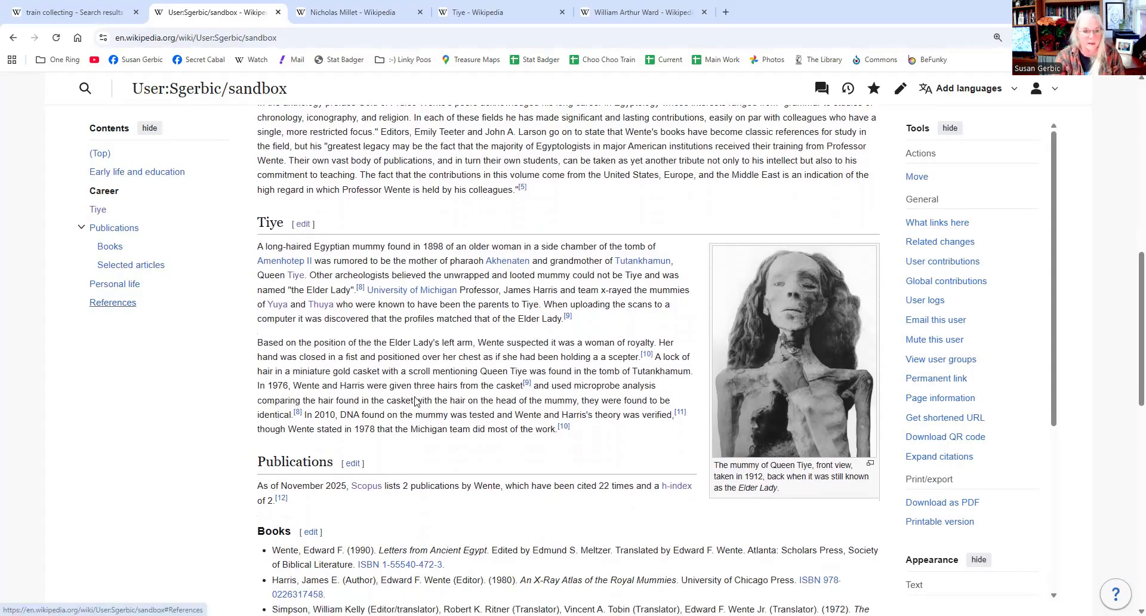
scroll(416, 401, "down", 2)
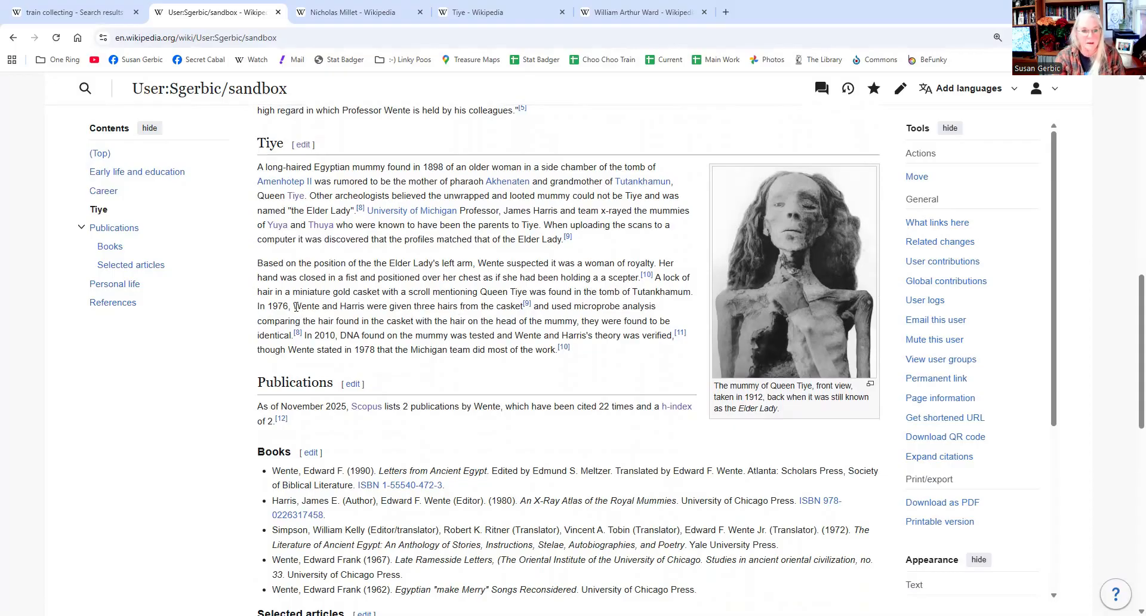
left_click_drag(294, 305, 523, 305)
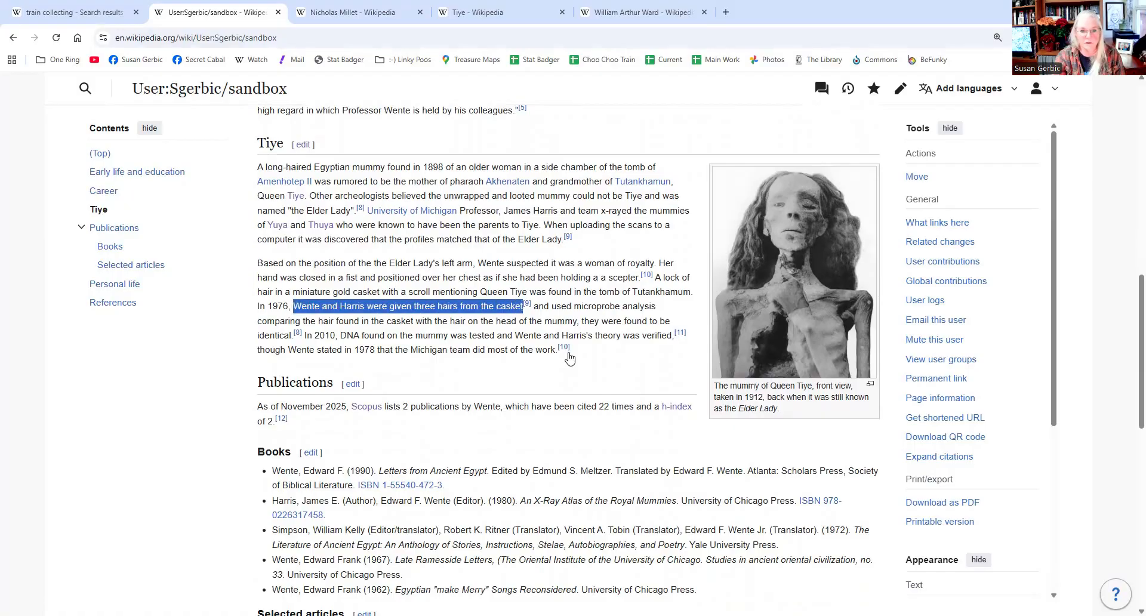
left_click(604, 370)
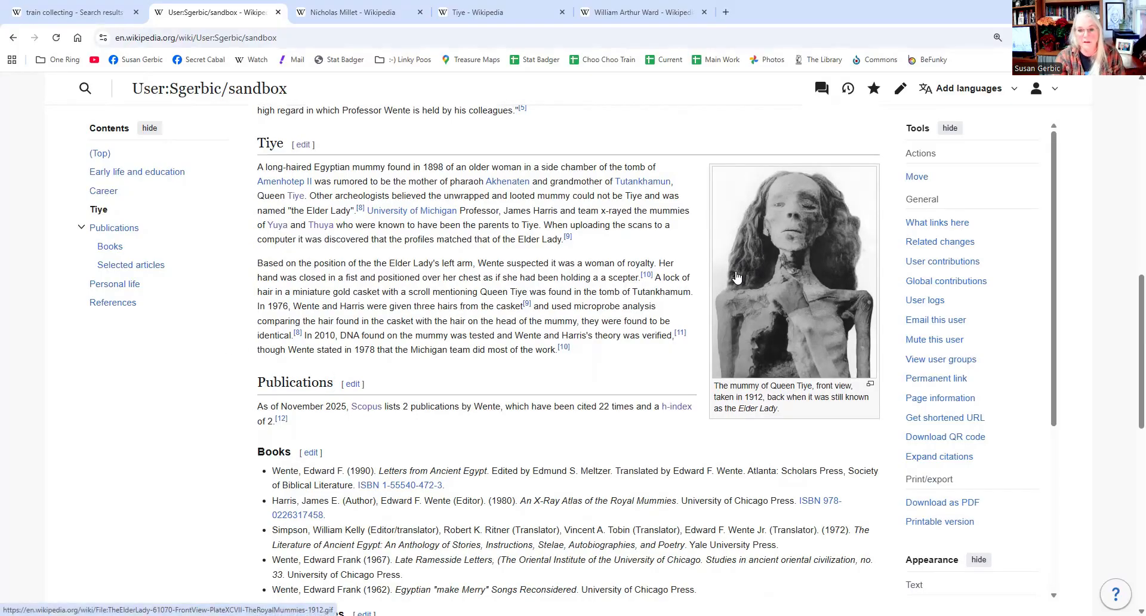
mouse_move(737, 278)
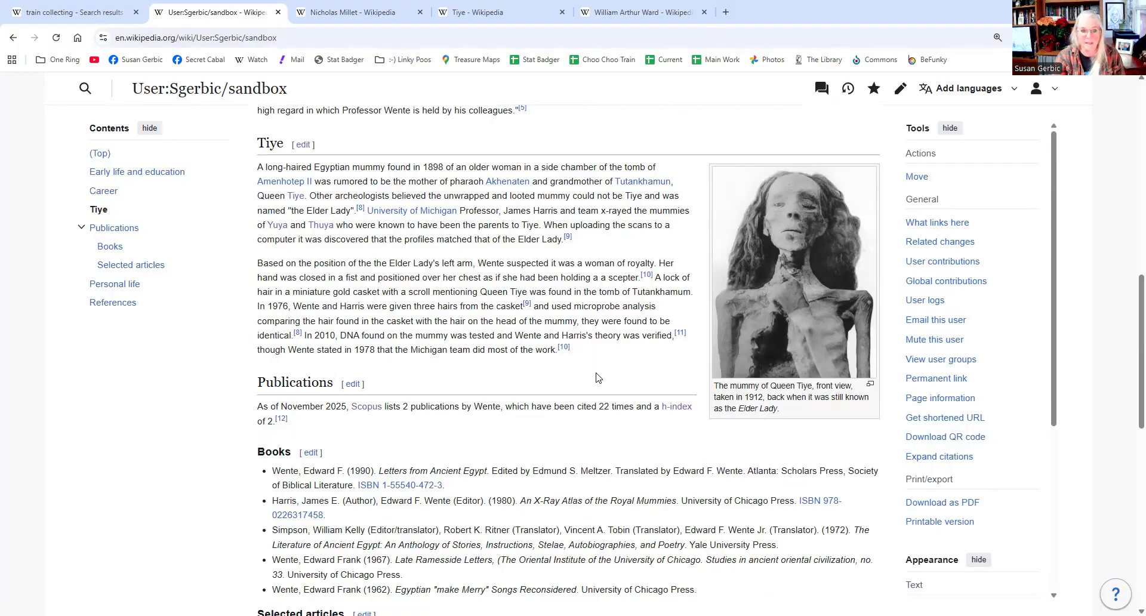
Examine the Publications, Personal life and References sections of the rewritten draft, and return to the Early life and Career sections
scroll(598, 377, "down", 1)
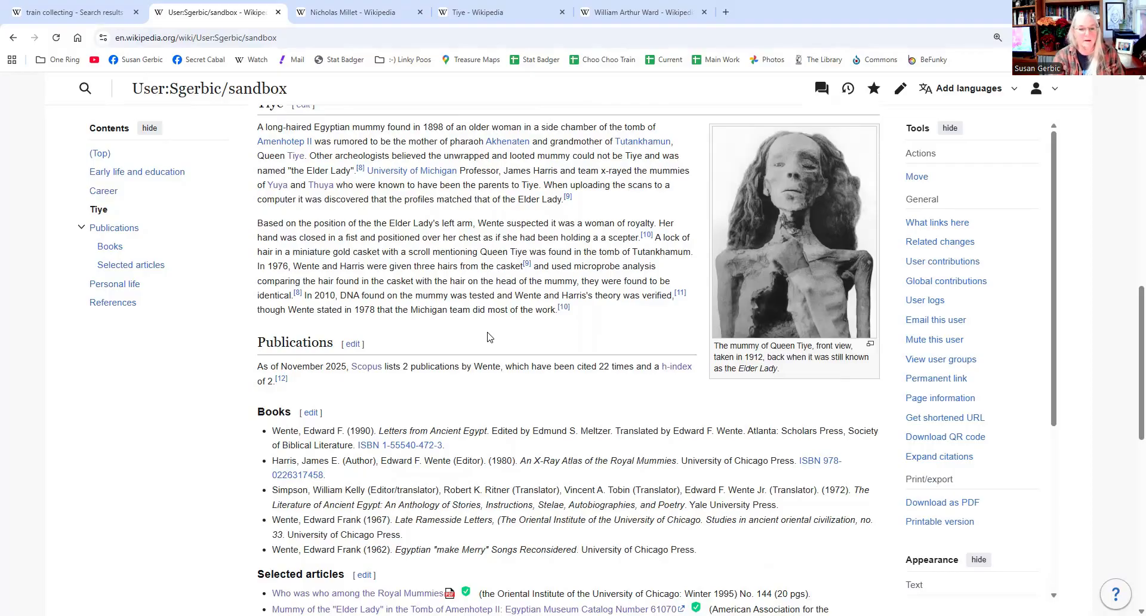
scroll(218, 340, "down", 1)
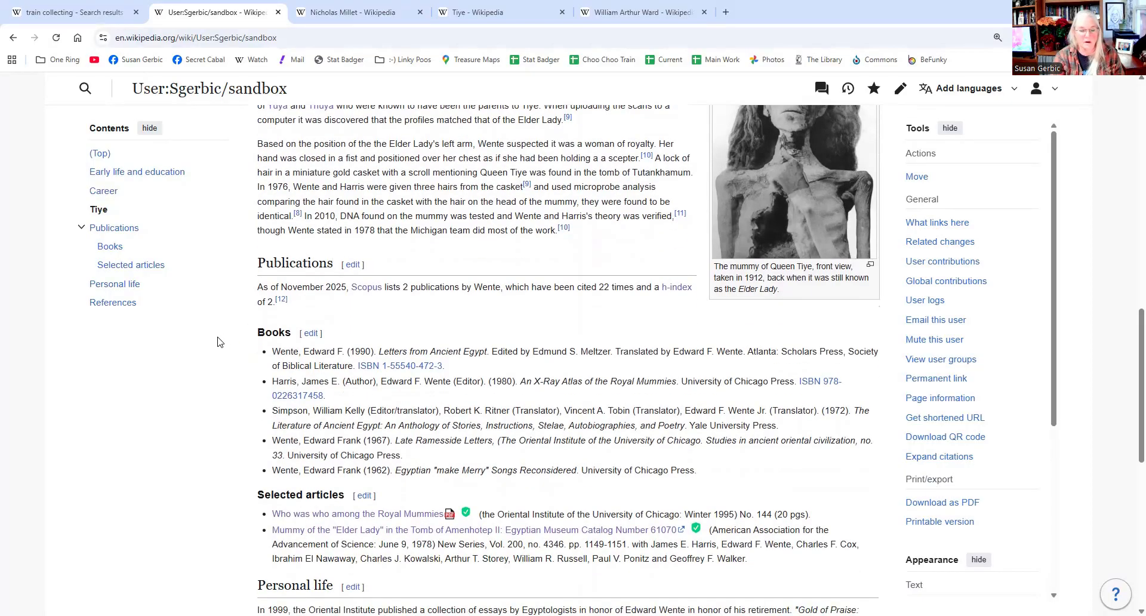
scroll(218, 341, "down", 1)
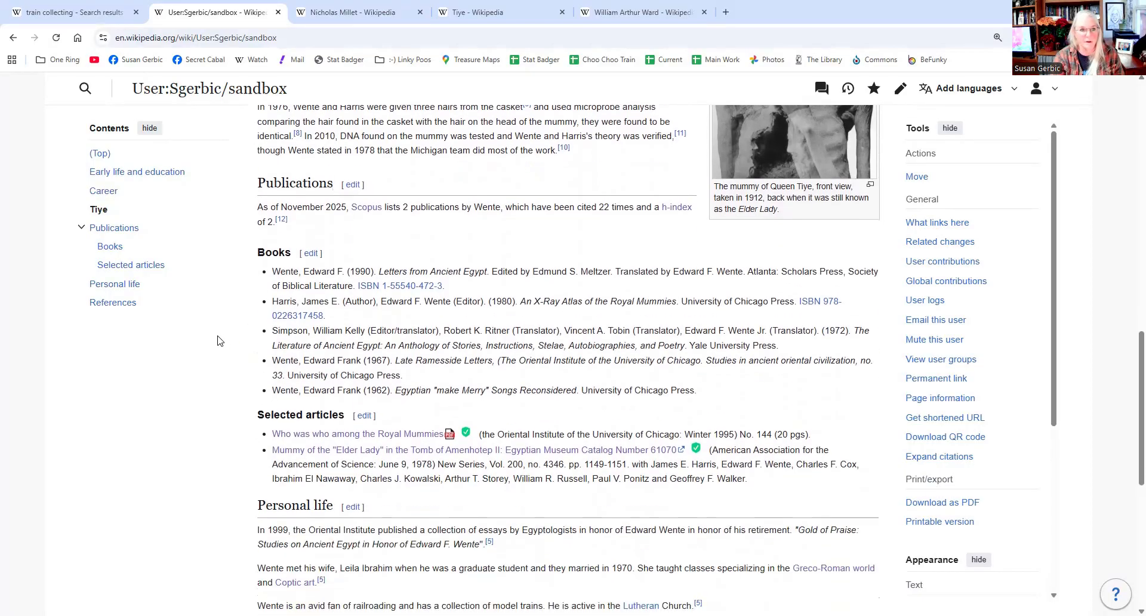
scroll(218, 341, "down", 2)
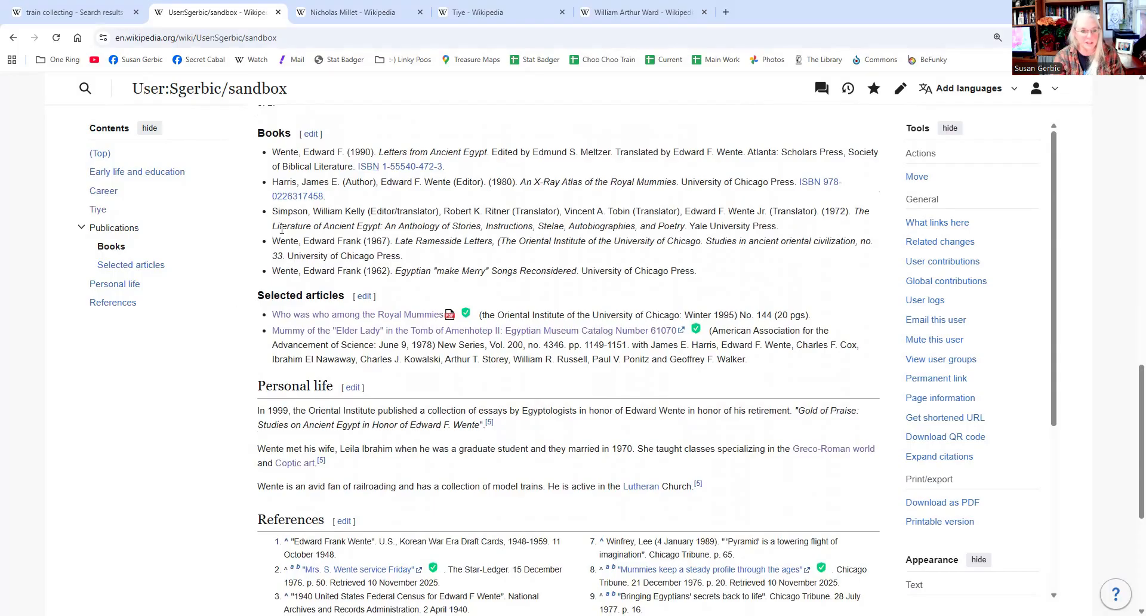
scroll(249, 291, "down", 2)
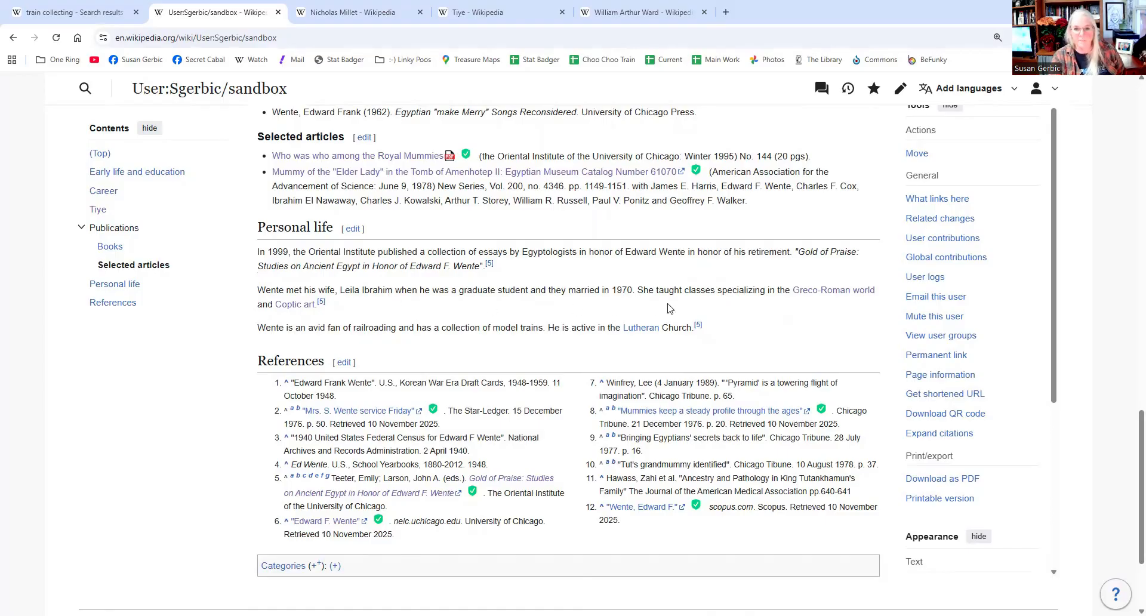
scroll(245, 330, "down", 1)
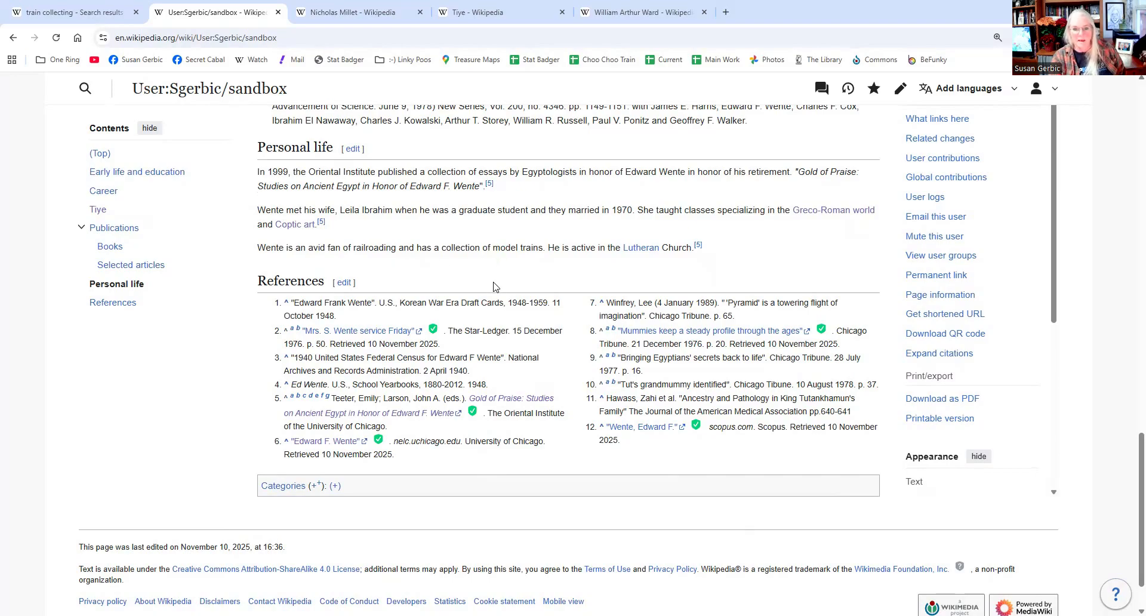
scroll(495, 282, "up", 10)
scroll(494, 285, "up", 3)
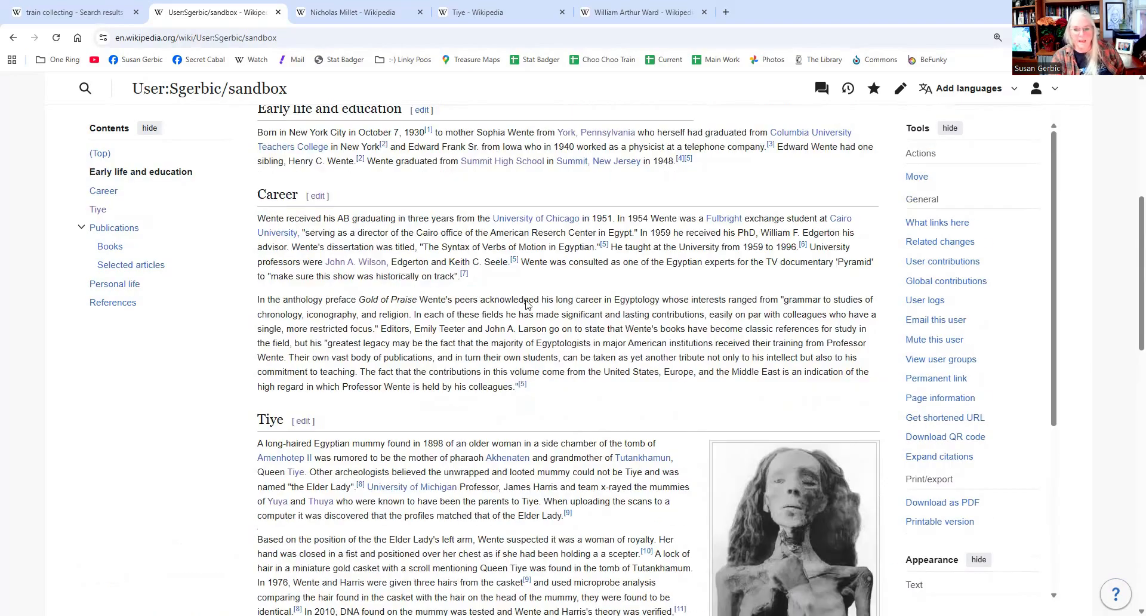
Look over the rewritten sandbox draft once more, from the lead and infobox through the Career, Tiye and Publications sections
scroll(693, 356, "down", 3)
scroll(656, 354, "up", 3)
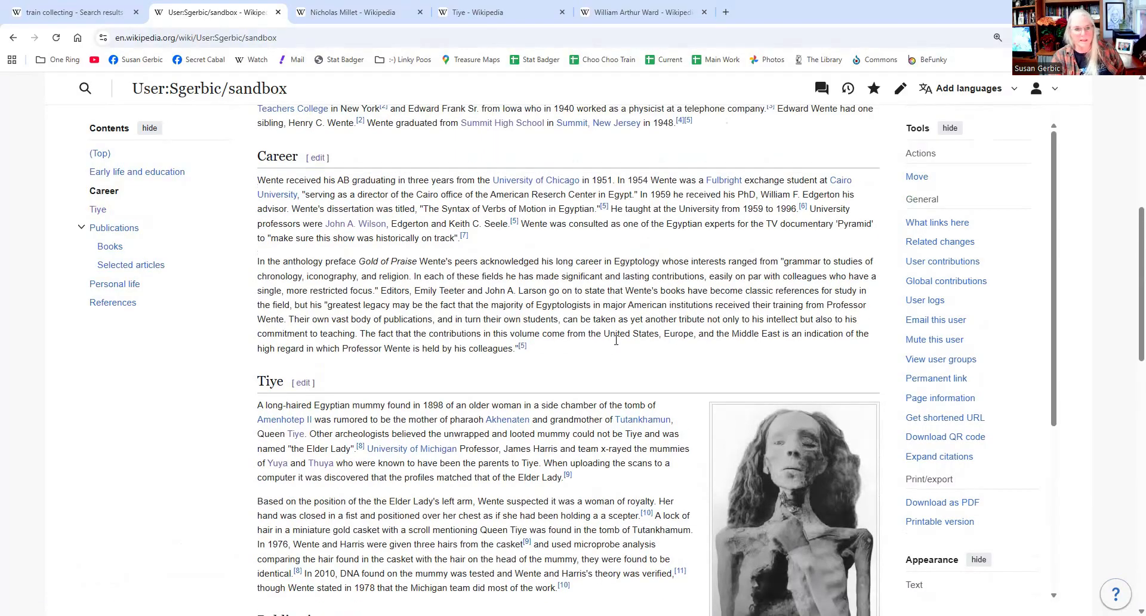
scroll(618, 344, "up", 3)
scroll(617, 345, "up", 3)
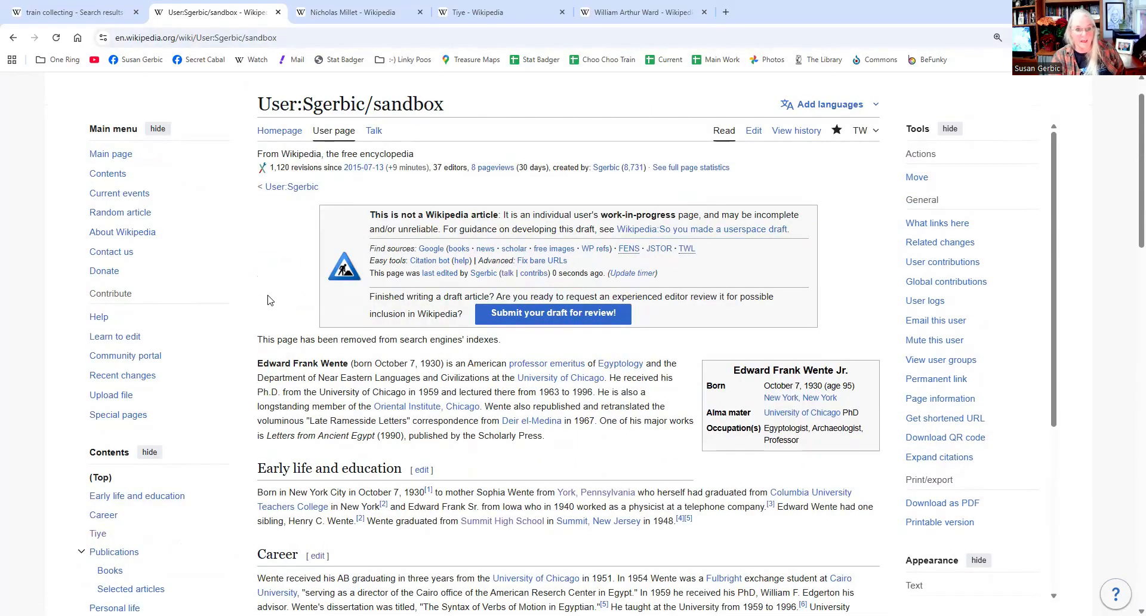
scroll(267, 298, "down", 2)
scroll(267, 292, "down", 4)
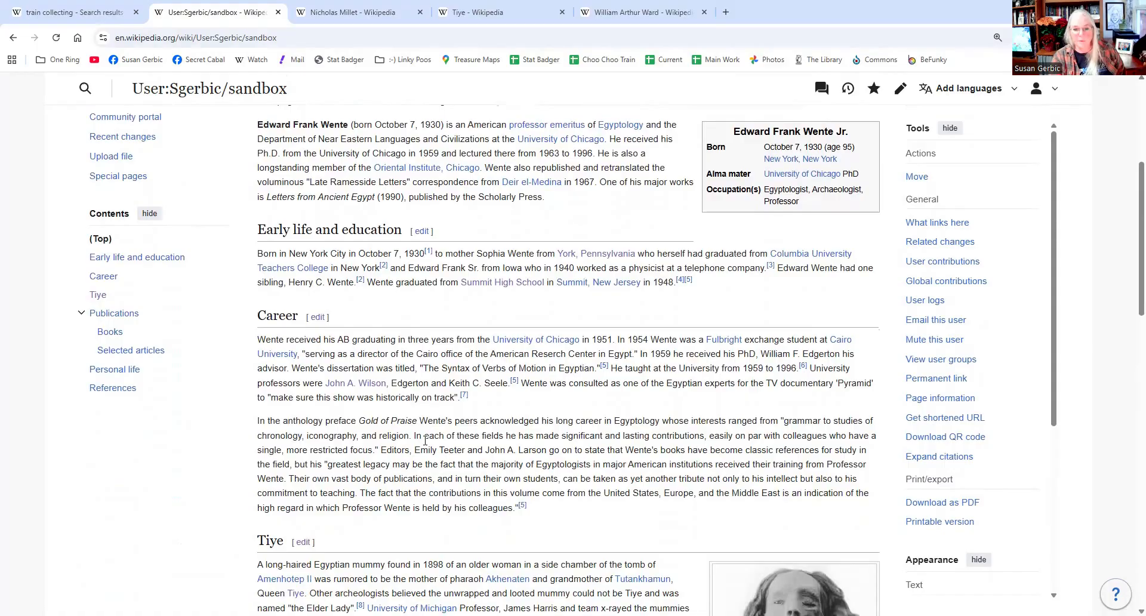
scroll(409, 419, "down", 2)
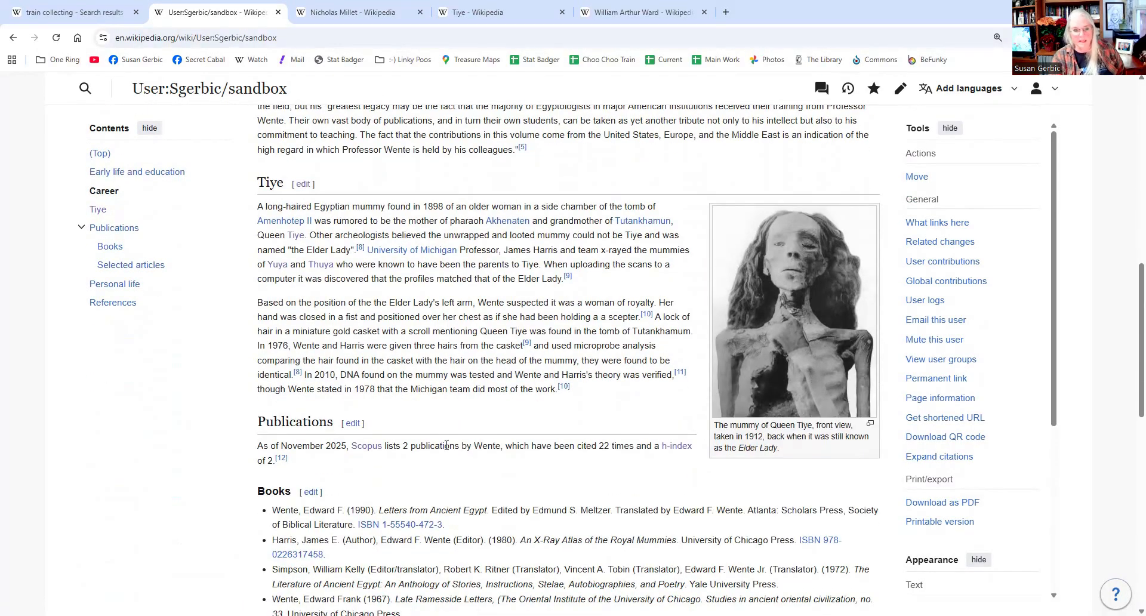
scroll(427, 416, "down", 2)
scroll(427, 416, "down", 2)
scroll(477, 269, "down", 1)
scroll(509, 167, "up", 4)
scroll(509, 168, "up", 10)
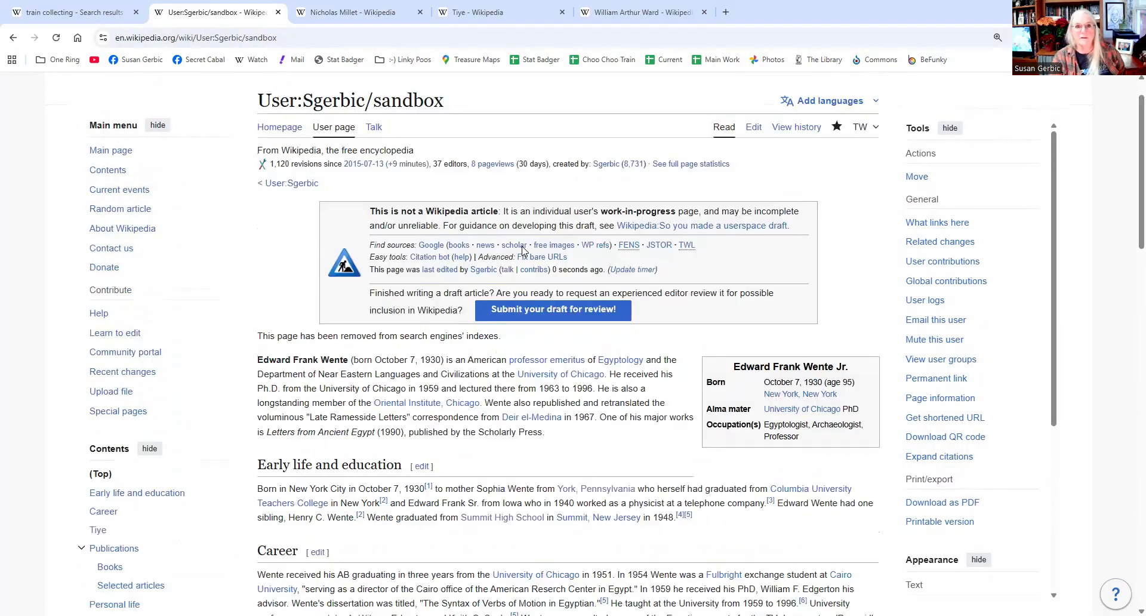
Read the Burial and mummy section of the Tiye article, highlighting the paragraph on the University of Michigan x-rays and hair comparison
left_click(504, 15)
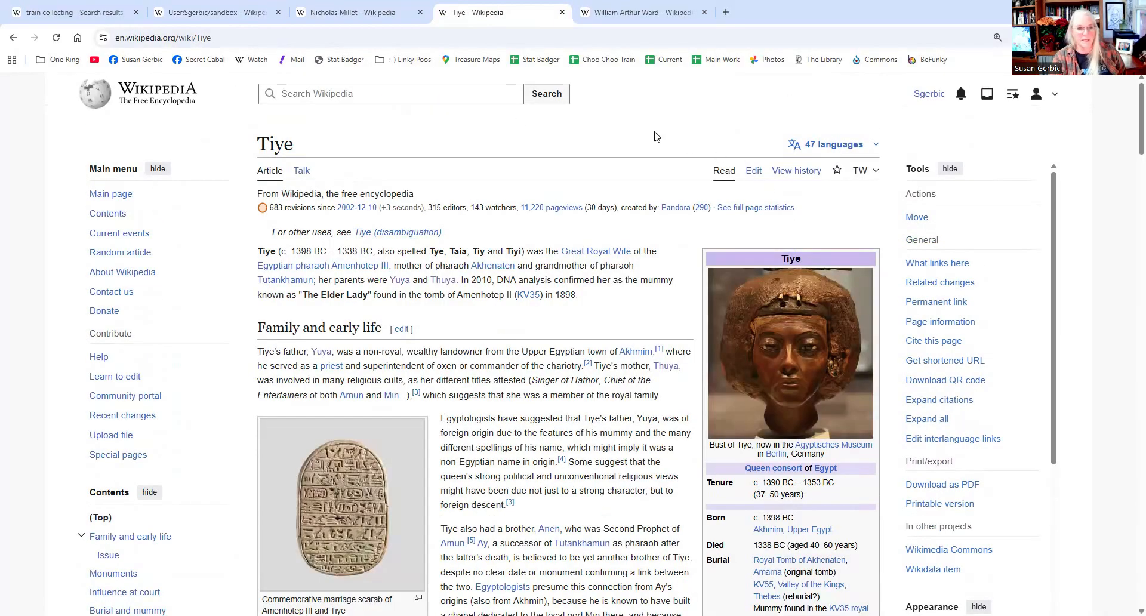
scroll(656, 133, "down", 2)
scroll(656, 132, "down", 6)
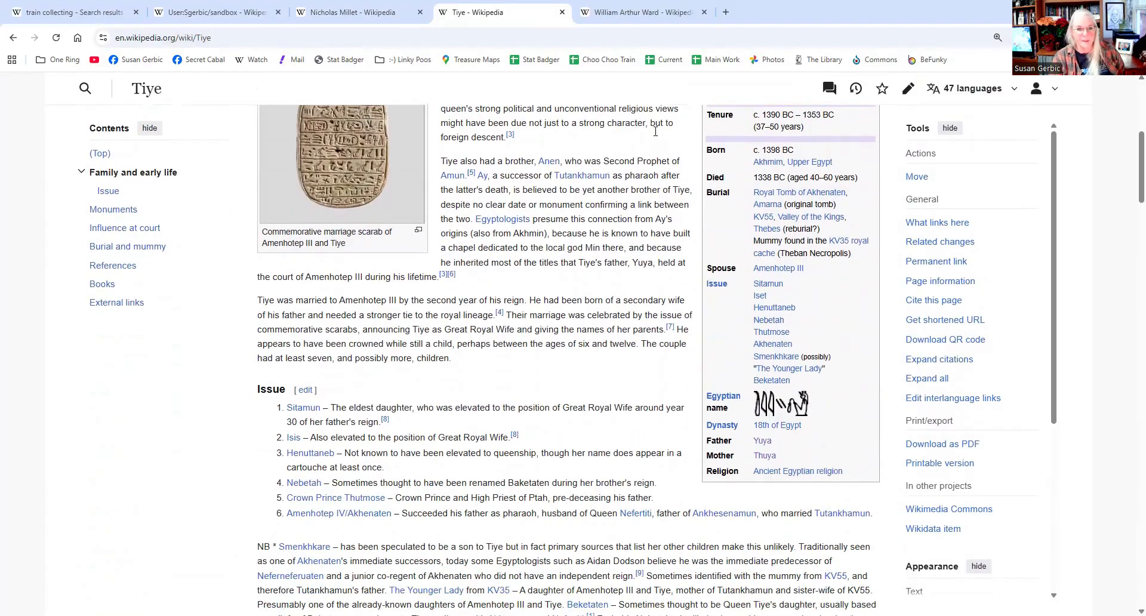
scroll(656, 132, "down", 6)
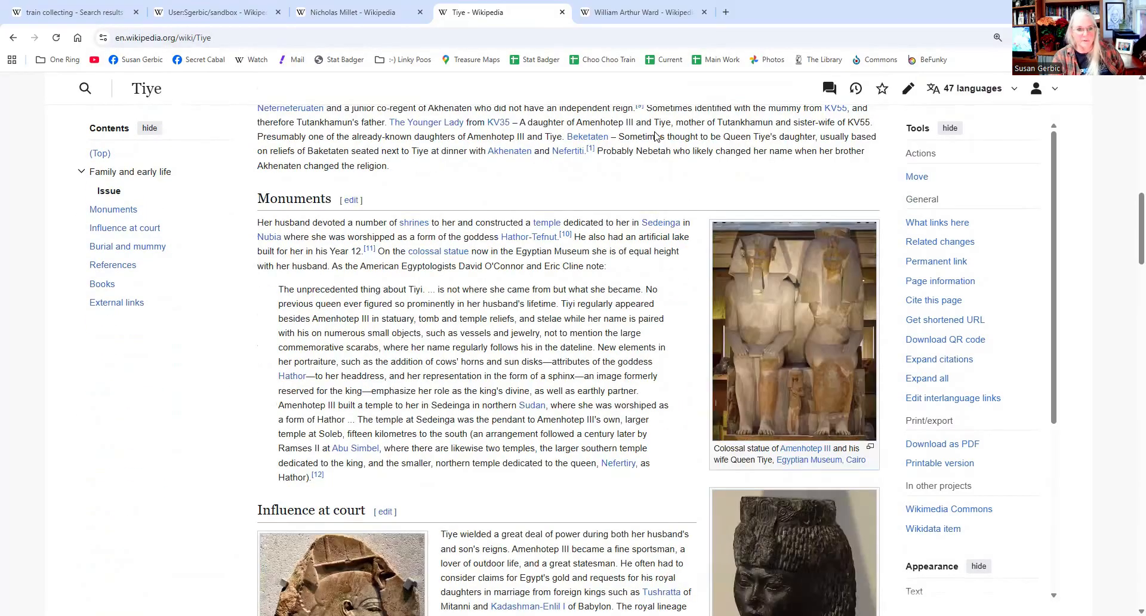
scroll(656, 136, "down", 6)
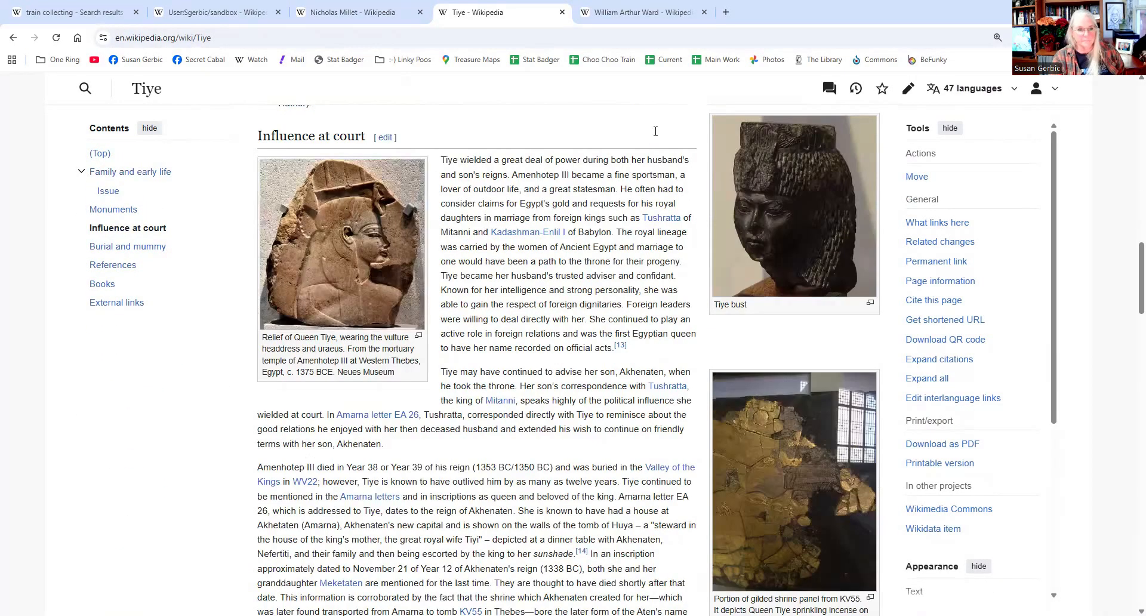
scroll(656, 136, "down", 8)
scroll(656, 136, "down", 3)
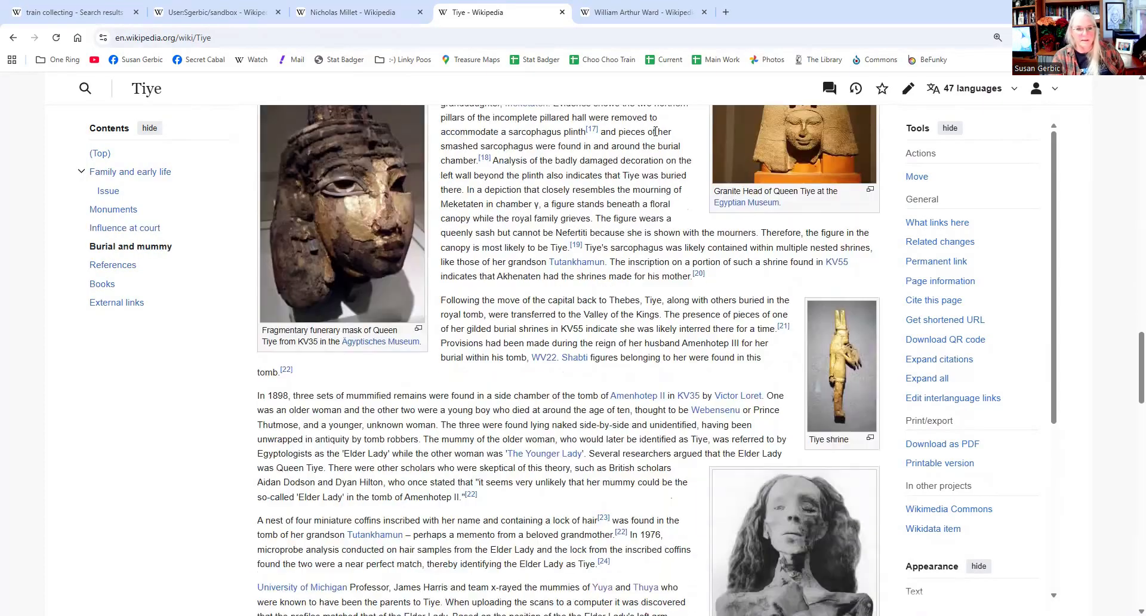
scroll(645, 197, "down", 1)
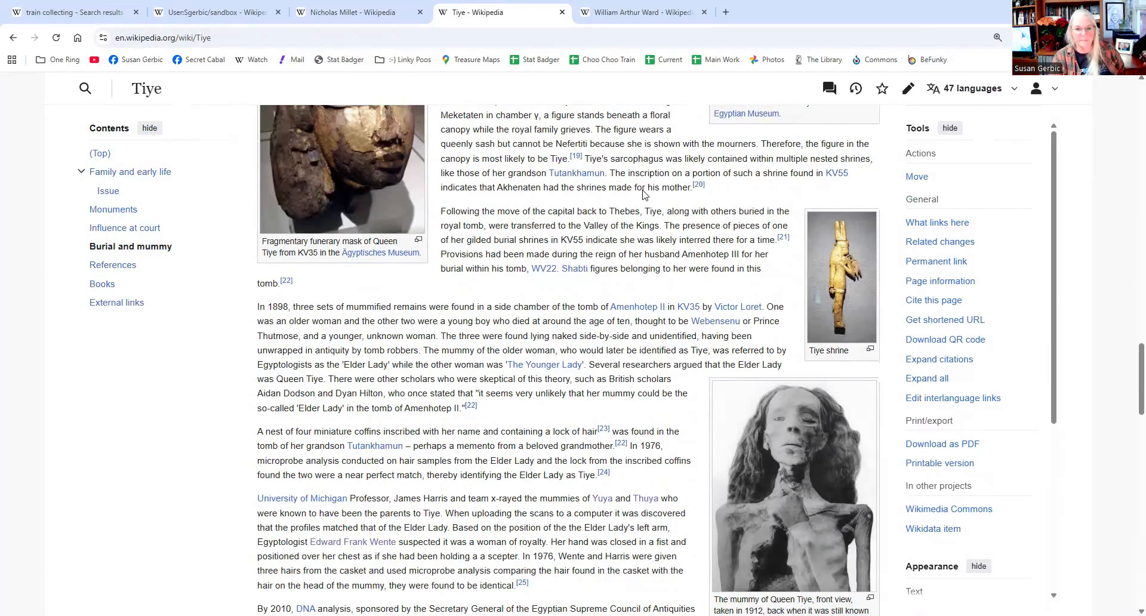
scroll(644, 194, "down", 1)
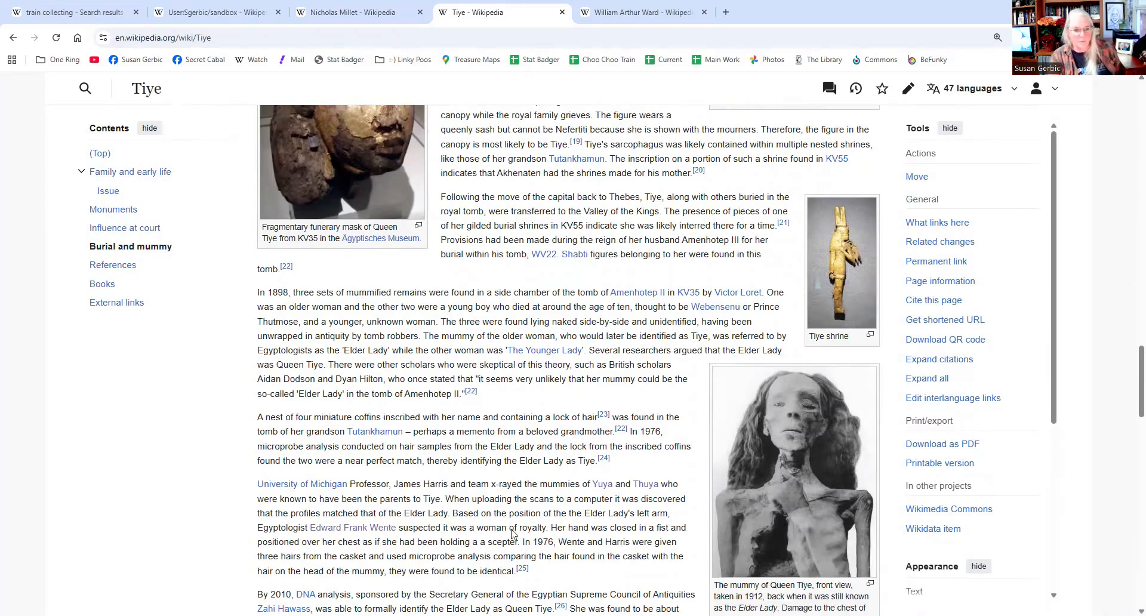
scroll(502, 391, "down", 1)
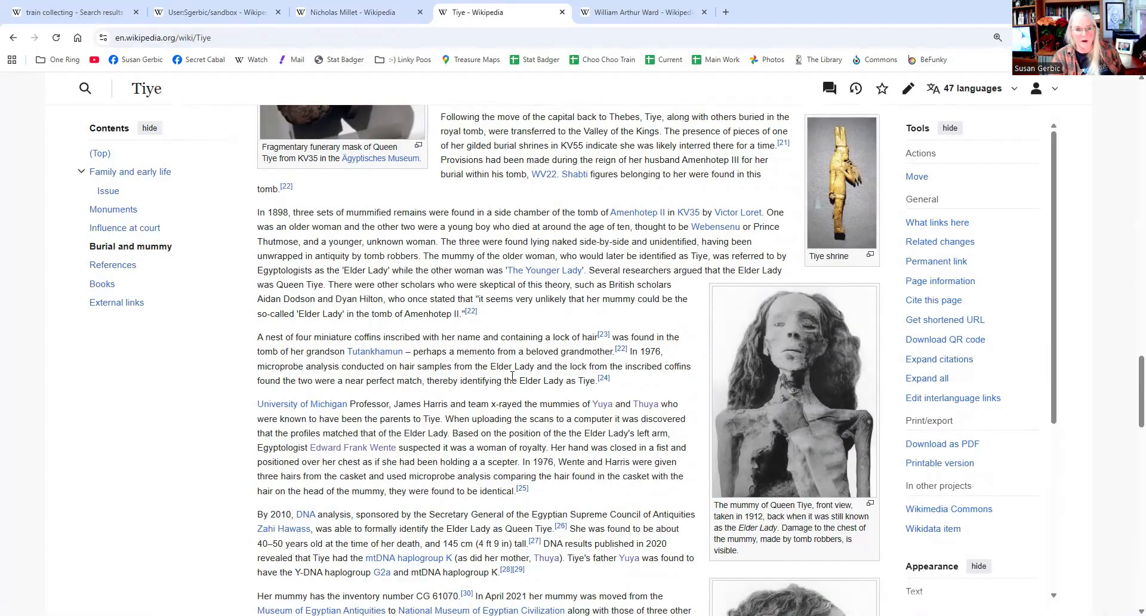
scroll(512, 376, "down", 2)
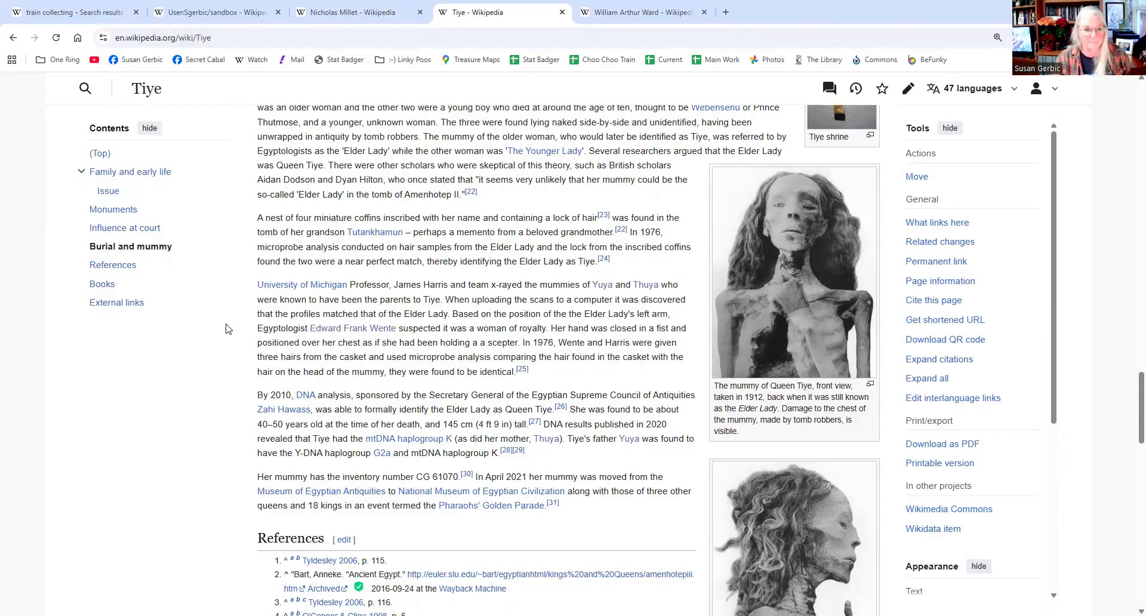
left_click_drag(251, 287, 517, 385)
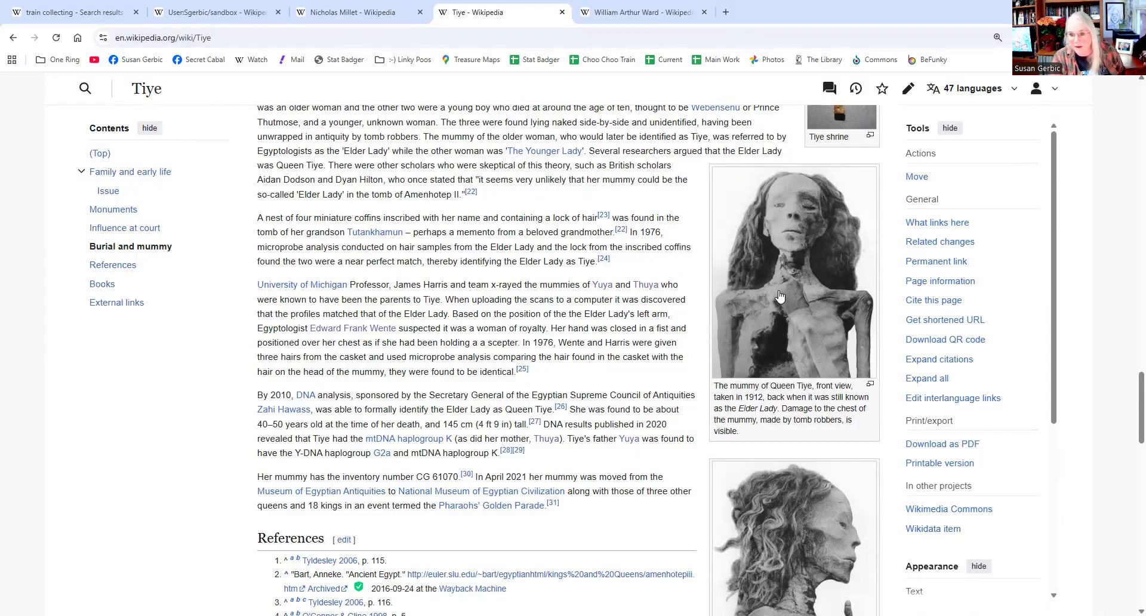
mouse_move(824, 365)
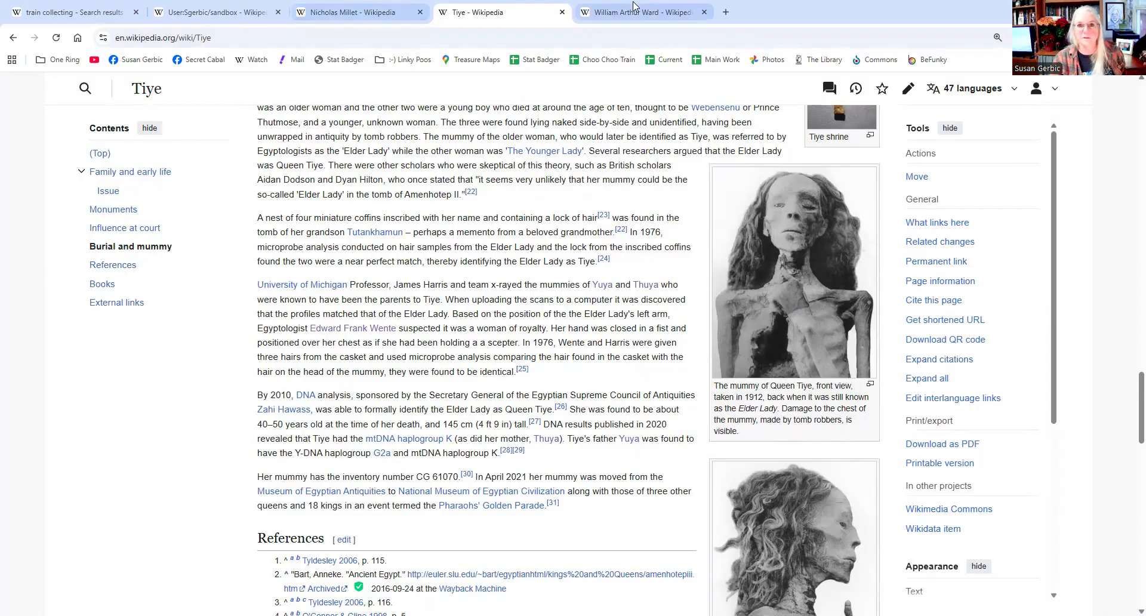
Return to the sandbox draft and open the linked Summit High School (New Jersey) article for source editing
left_click(188, 13)
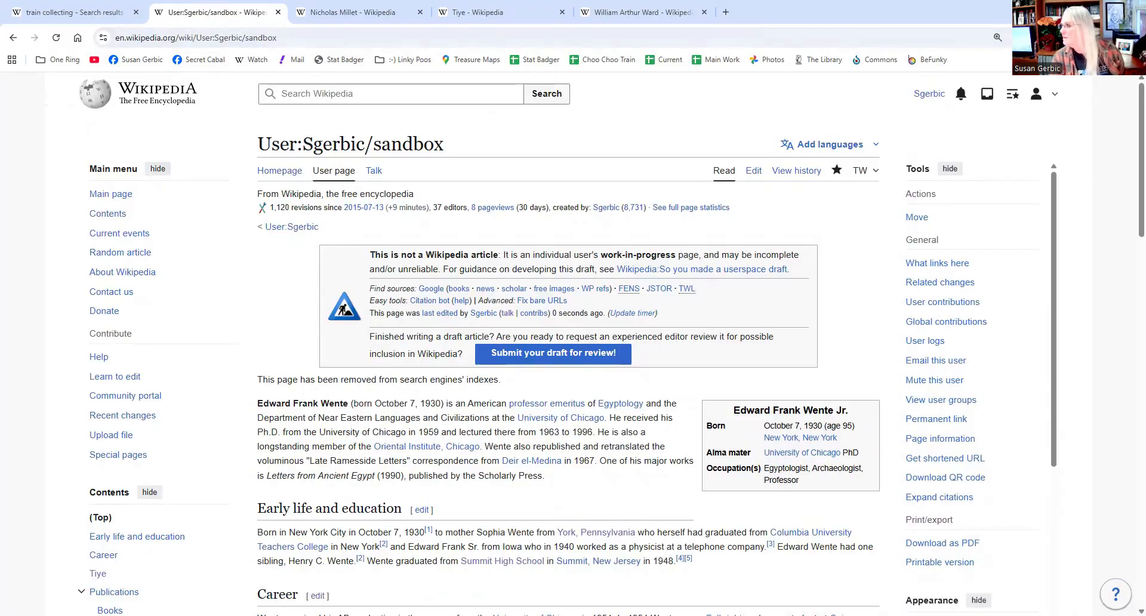
left_click_drag(307, 3, 317, 7)
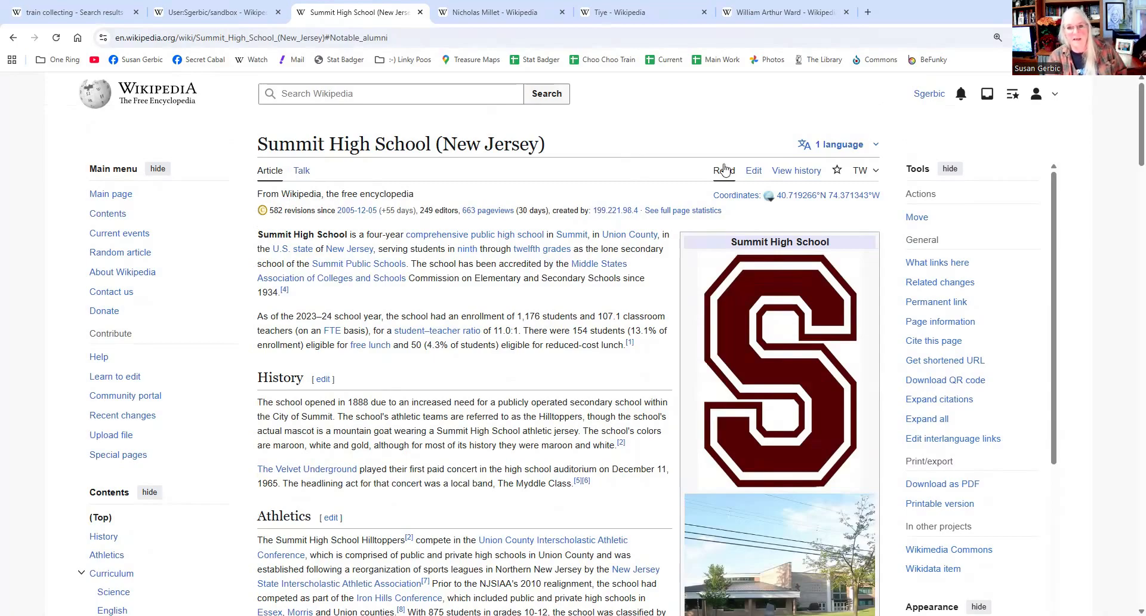
left_click(741, 173)
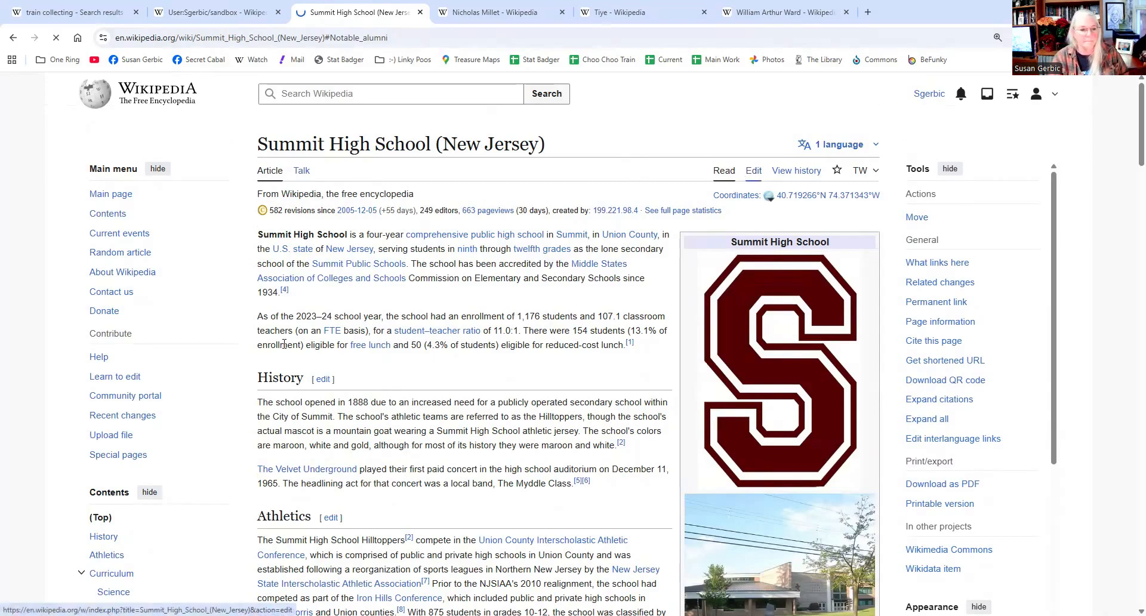
Examine the Notable alumni list in the Summit High School wikitext for the entry format and the alphabetical place for a new alumnus
scroll(387, 326, "down", 10)
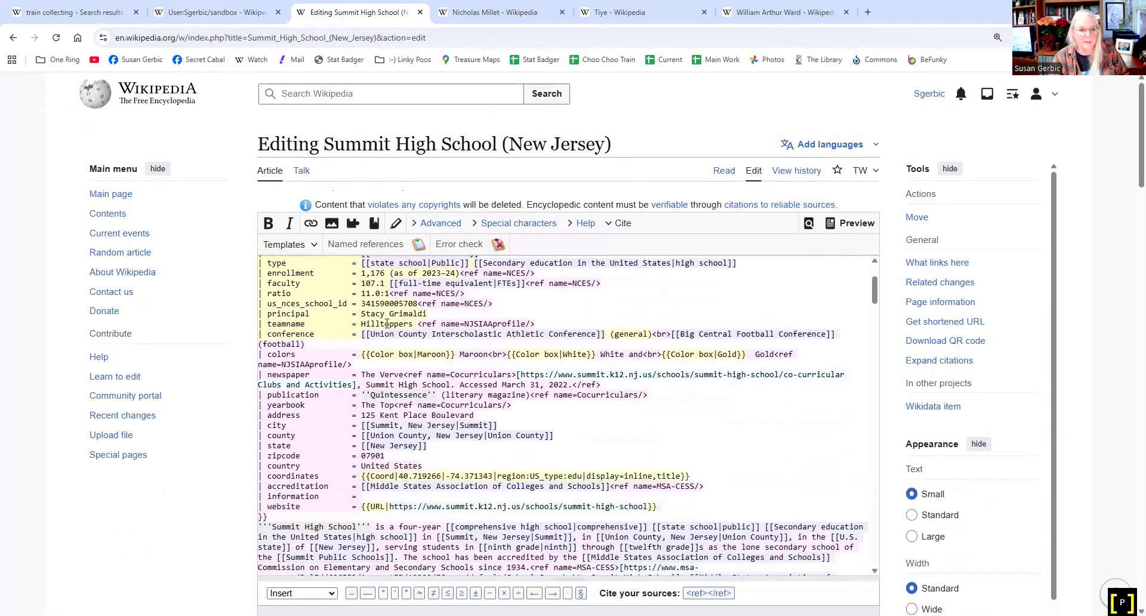
scroll(387, 322, "down", 4)
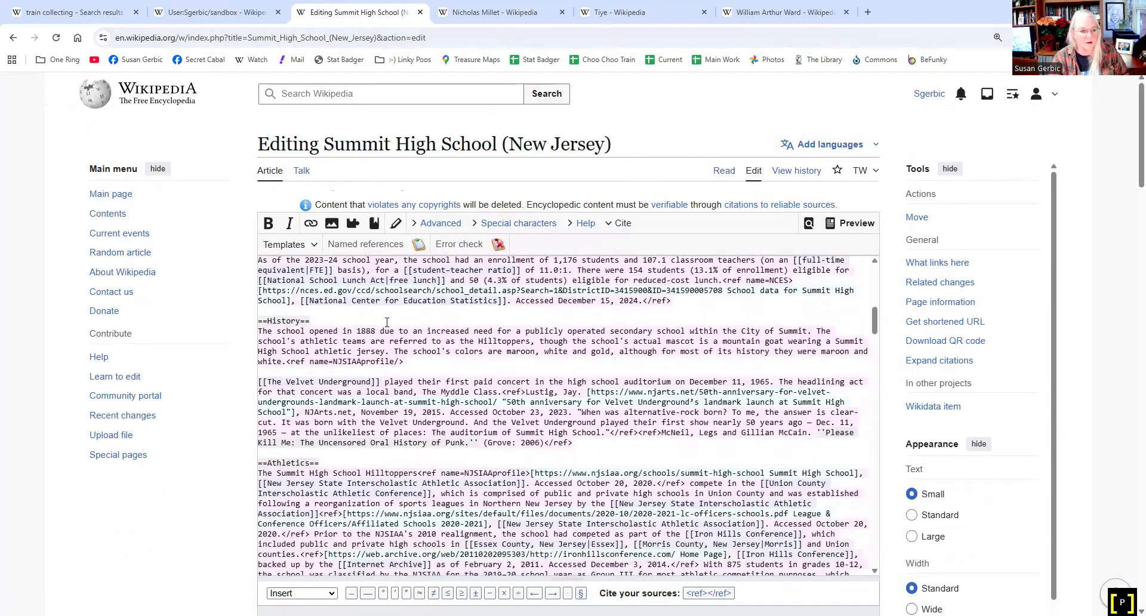
scroll(358, 335, "down", 15)
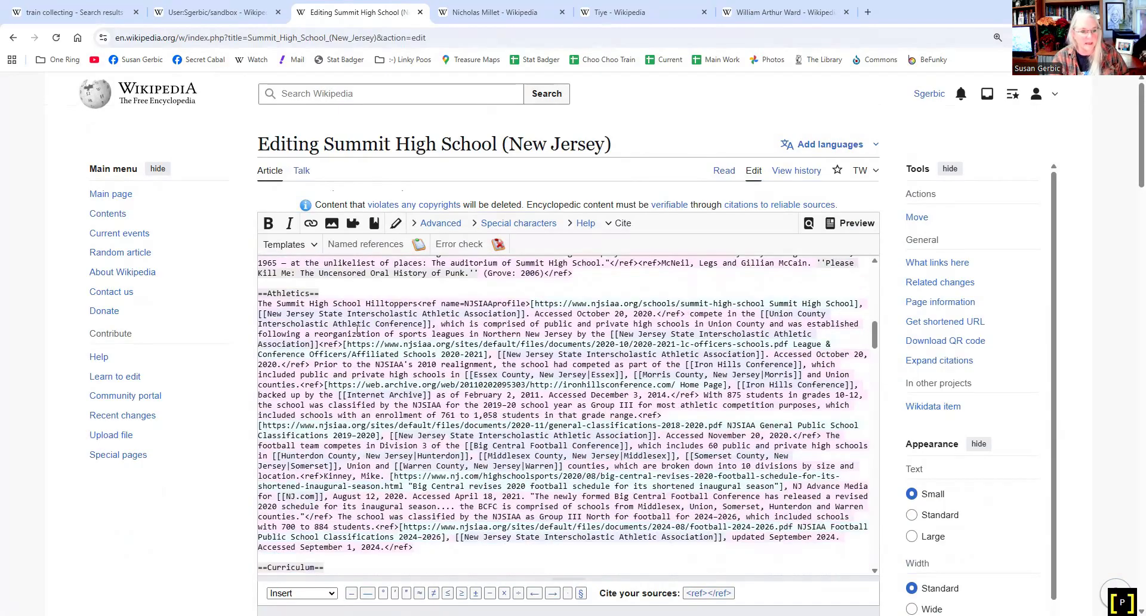
scroll(357, 325, "down", 10)
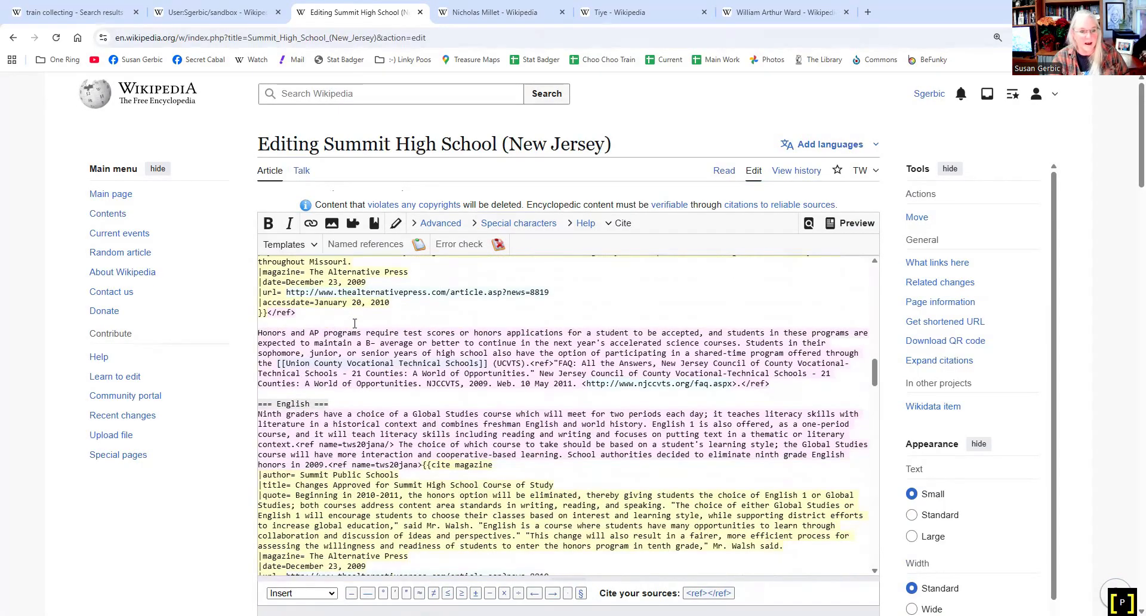
scroll(355, 323, "down", 10)
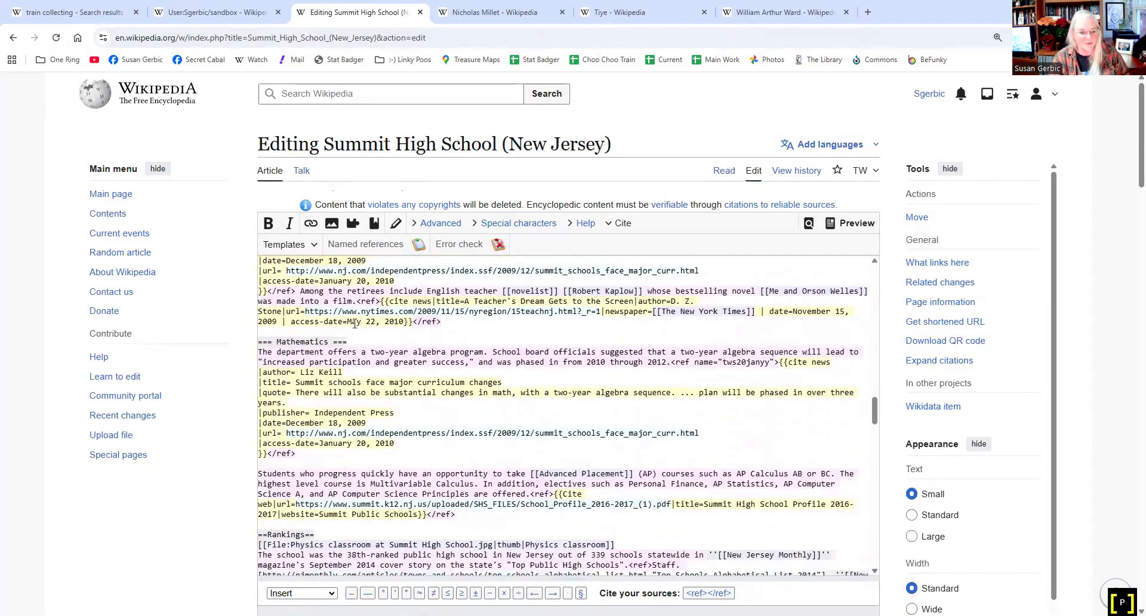
scroll(354, 323, "down", 10)
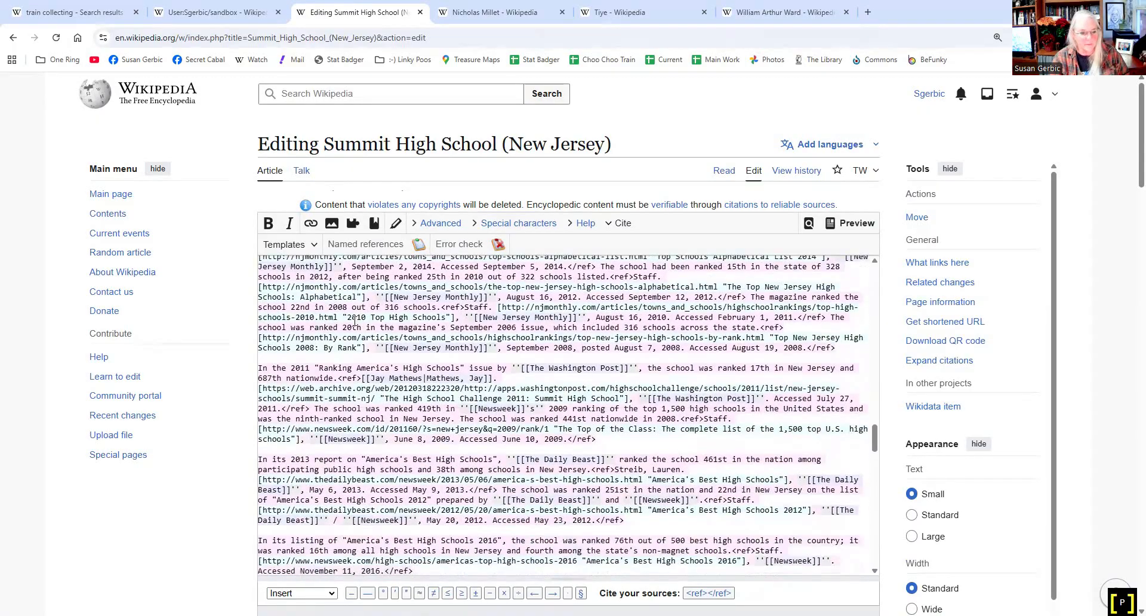
scroll(354, 321, "down", 3)
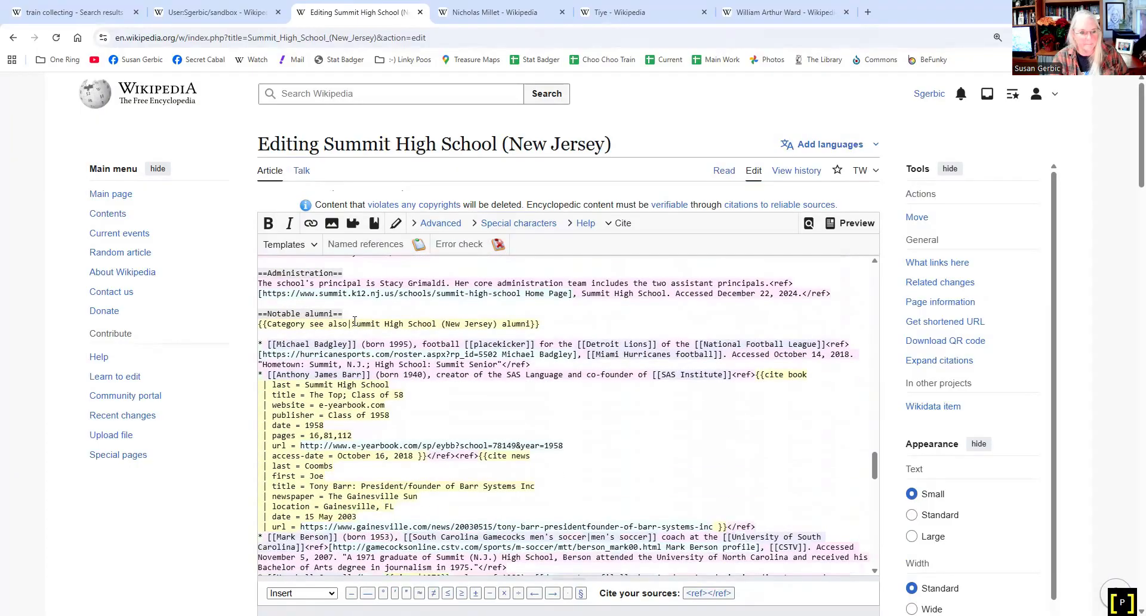
scroll(531, 328, "down", 15)
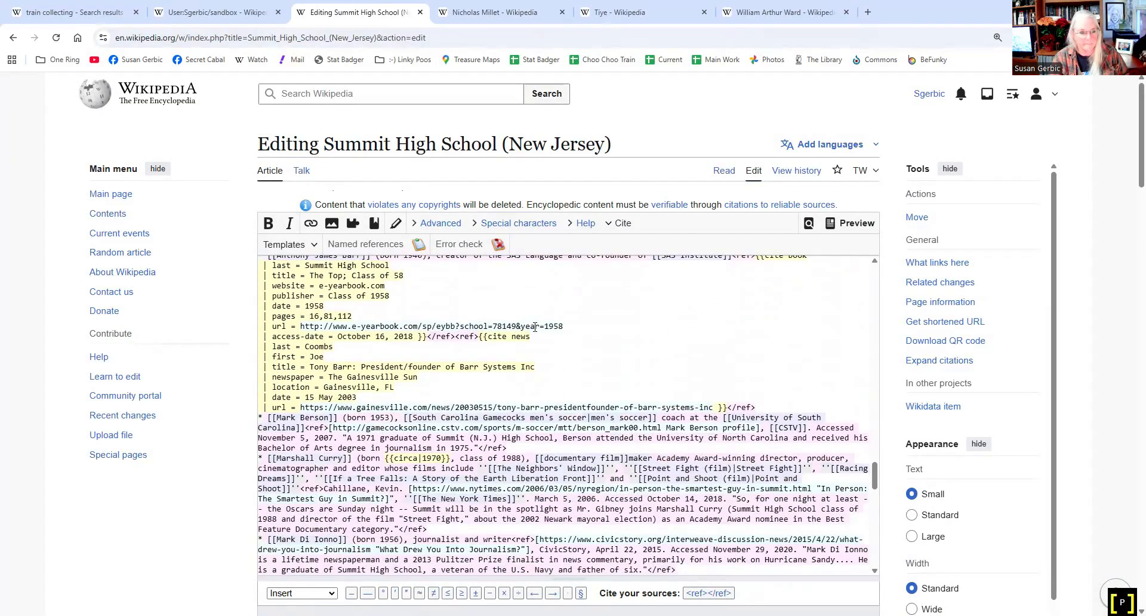
scroll(535, 328, "down", 1)
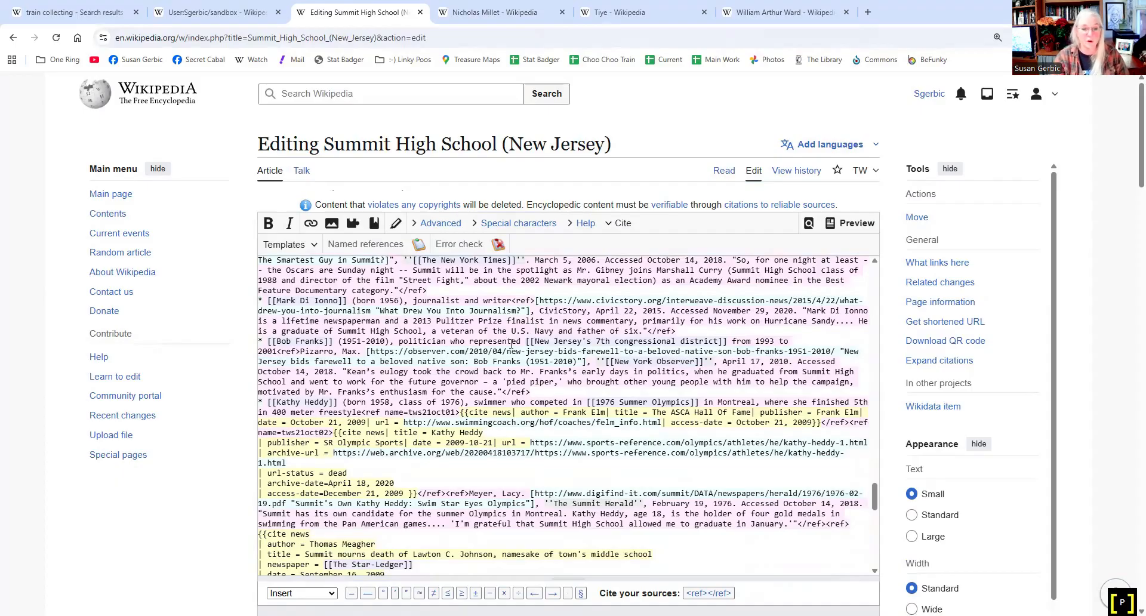
scroll(508, 344, "up", 4)
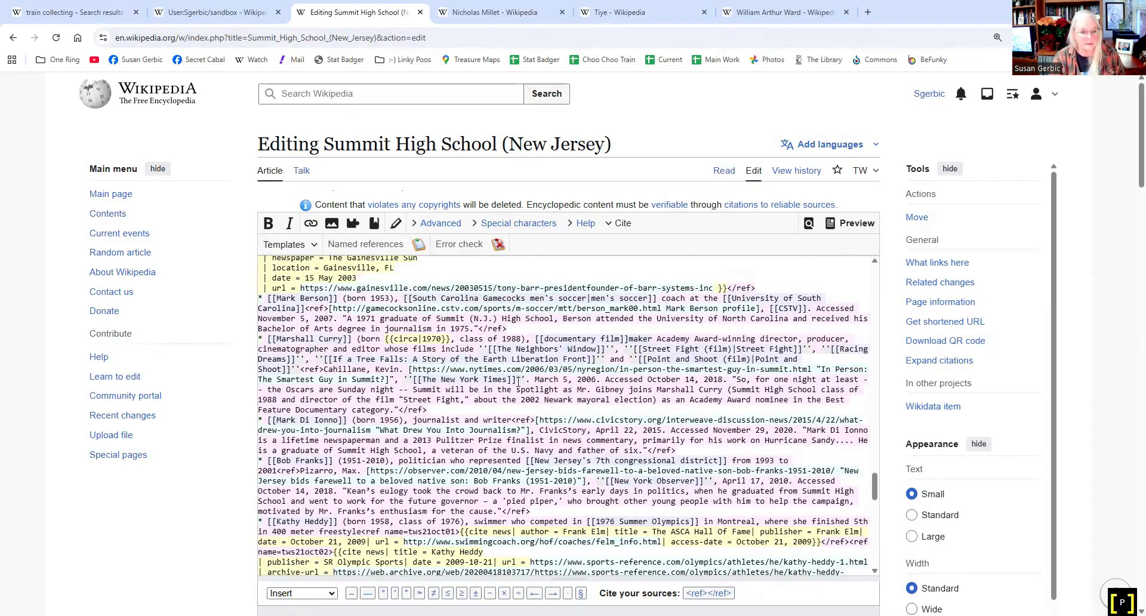
scroll(518, 382, "down", 5)
scroll(518, 382, "down", 9)
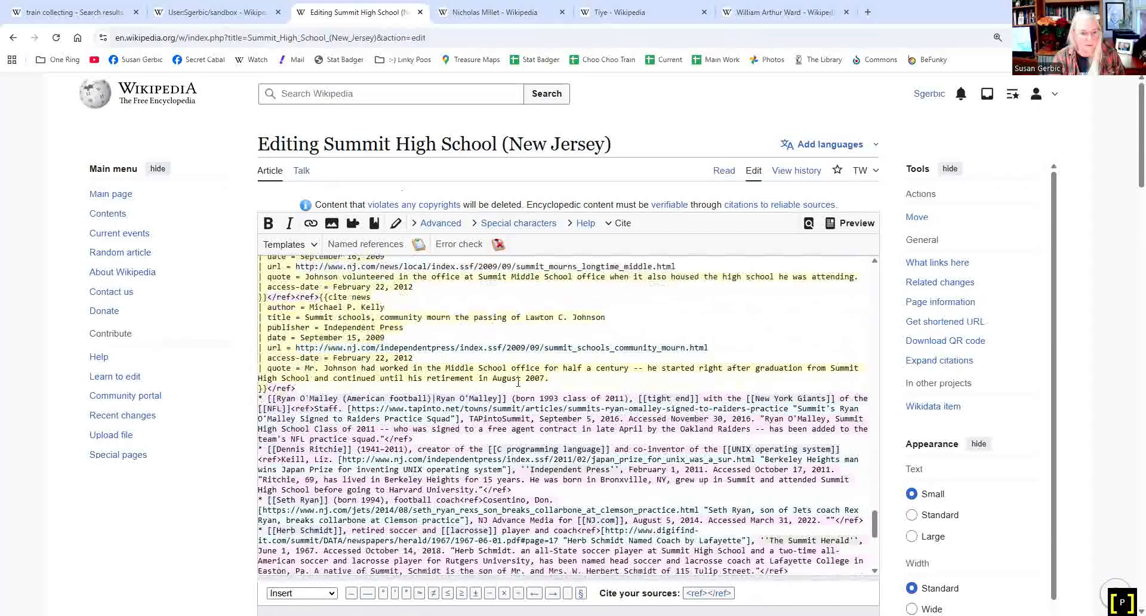
scroll(518, 382, "down", 5)
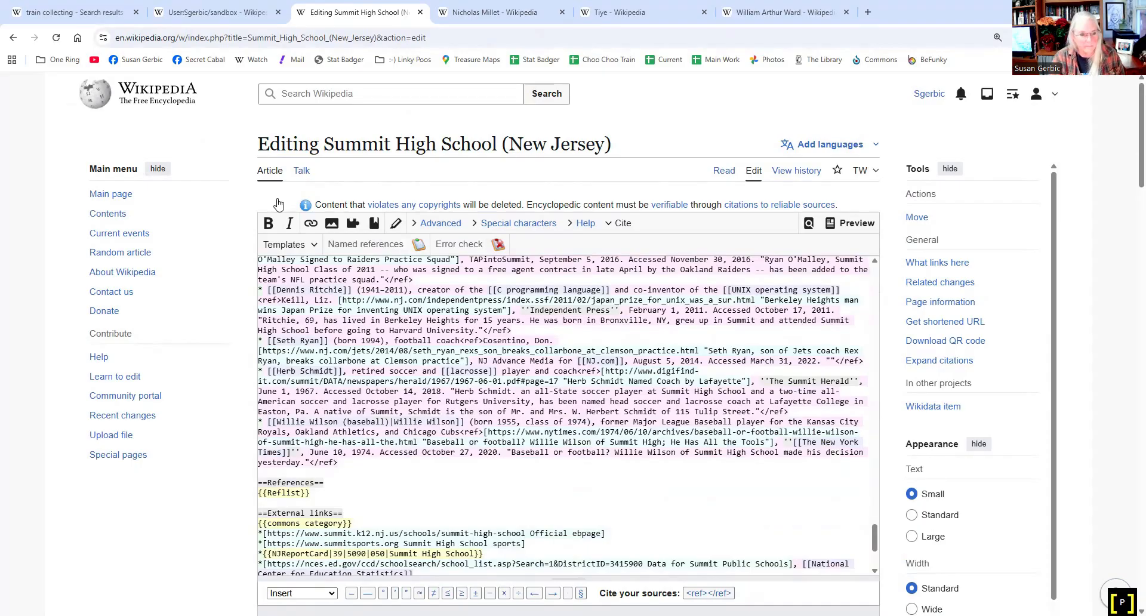
Move the sandbox draft out of this browser window and return to the Summit High School wikitext
left_click(203, 12)
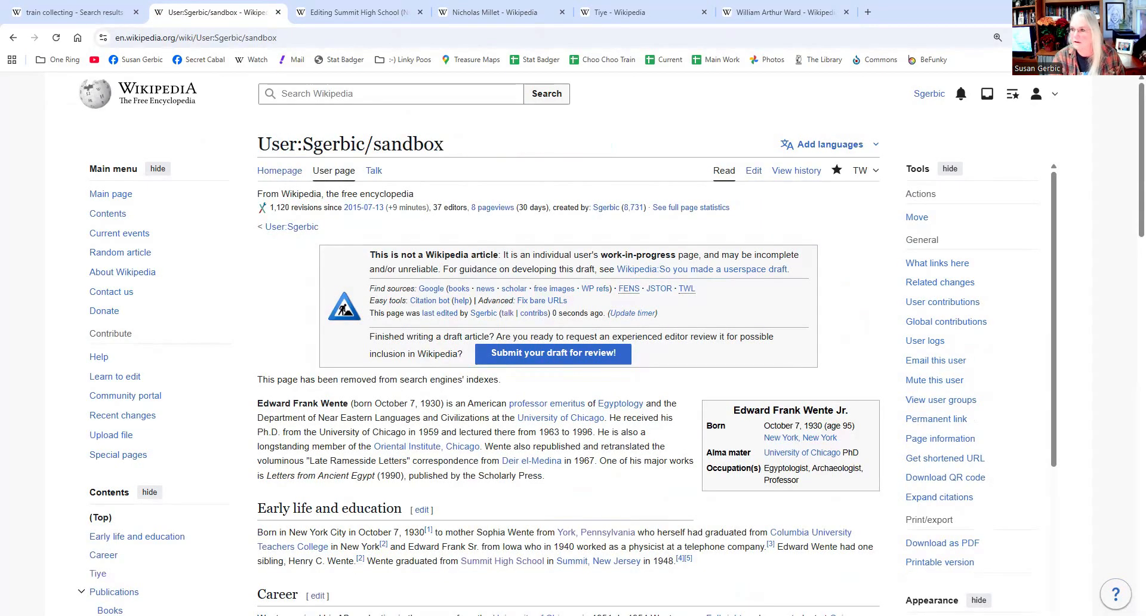
left_click_drag(203, 12, 1135, 12)
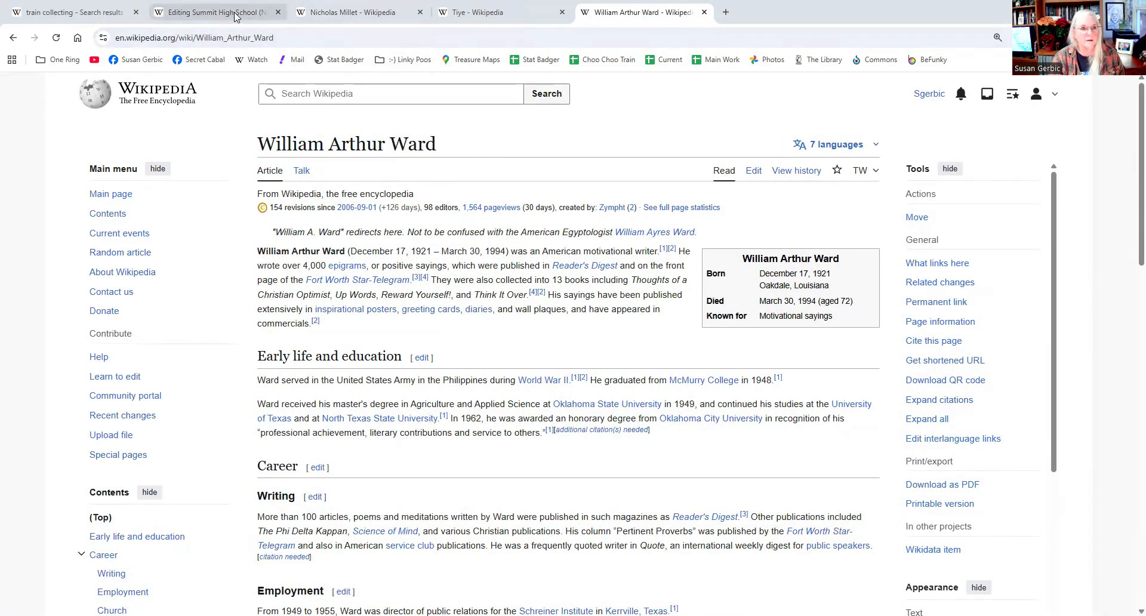
key("ctrl+2")
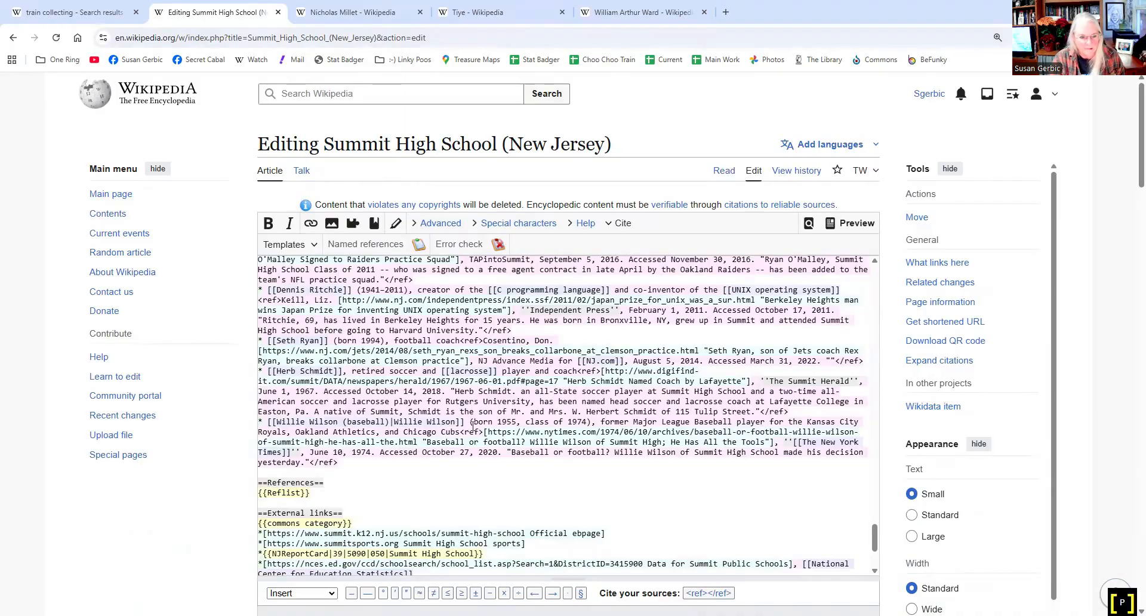
Add a bulleted Notable alumni entry just before the last alumnus, with the Egyptologist's full name as a wikilink
key("Return")
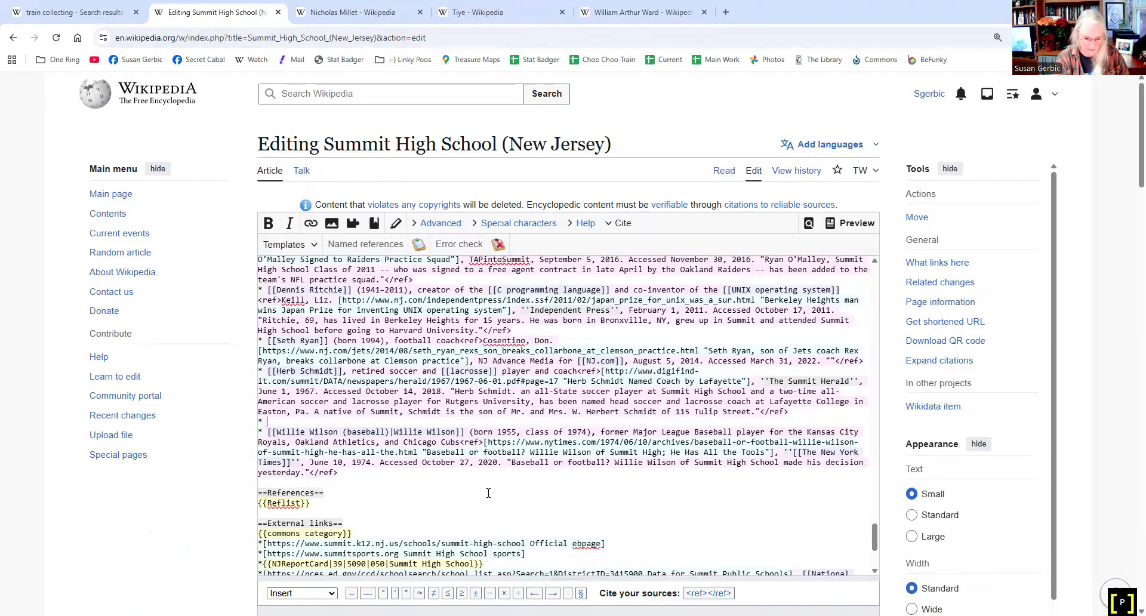
type("[[")
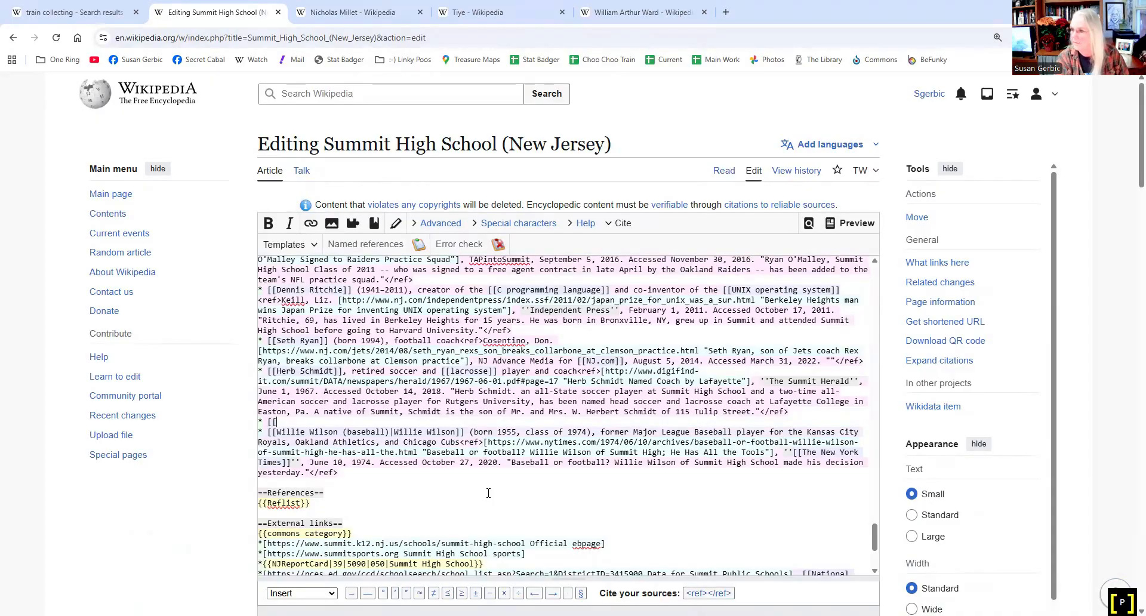
type("Edw")
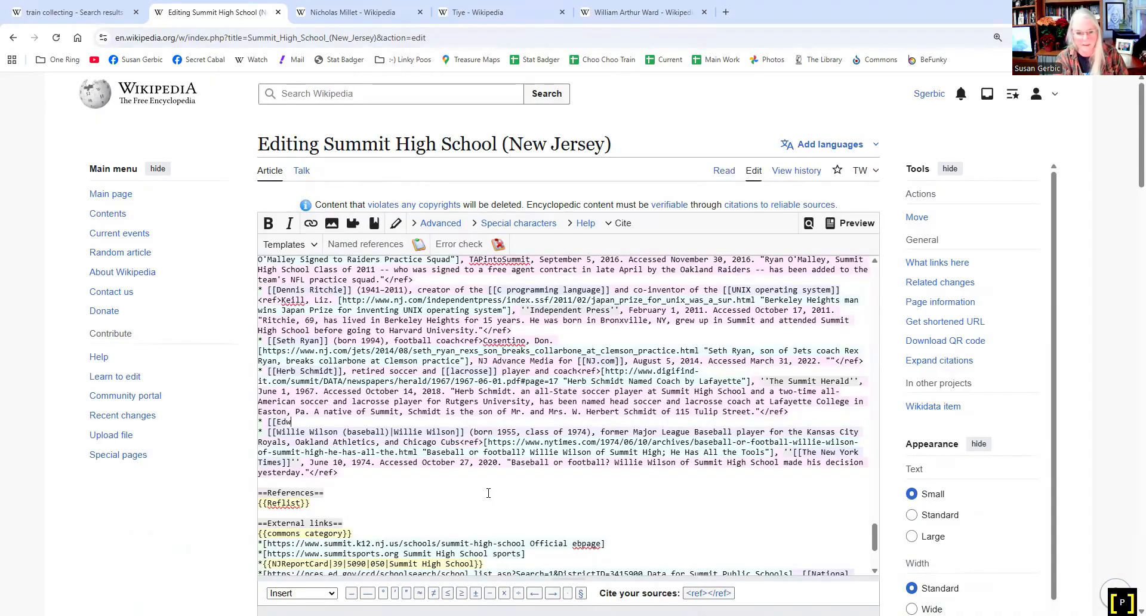
type("ard Fran")
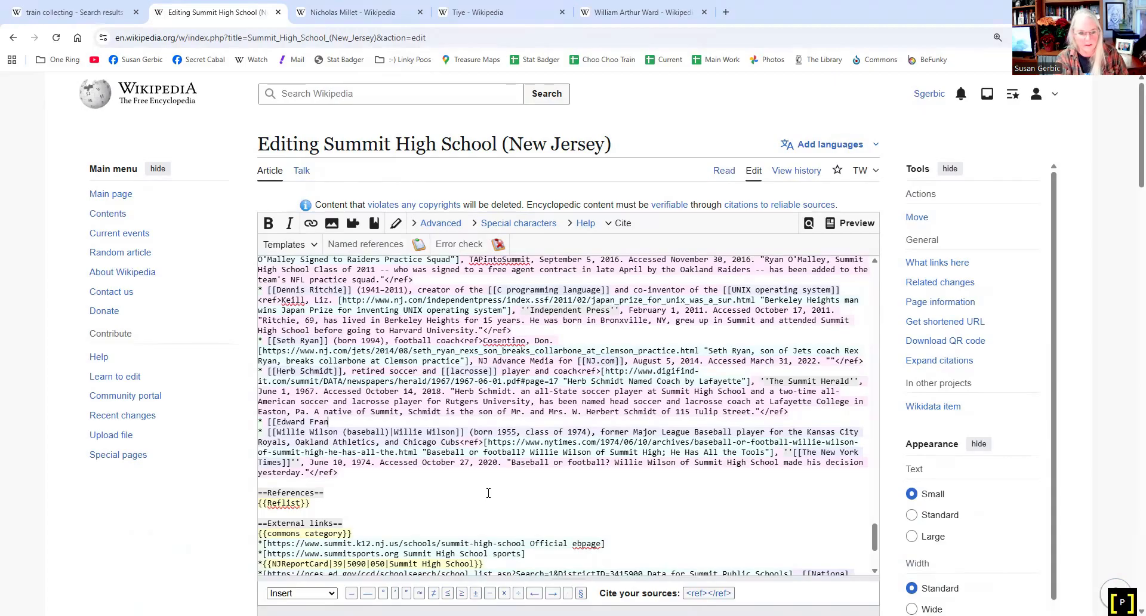
type("k Wen")
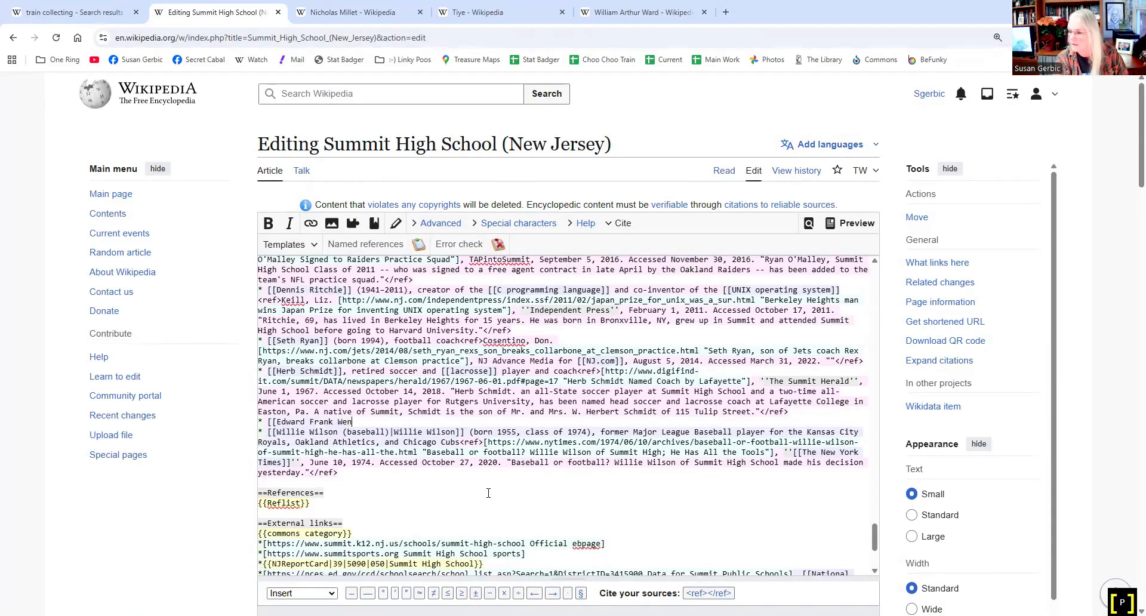
type("te\\\\")
key("BackSpace")
key("BackSpace")
type("]]")
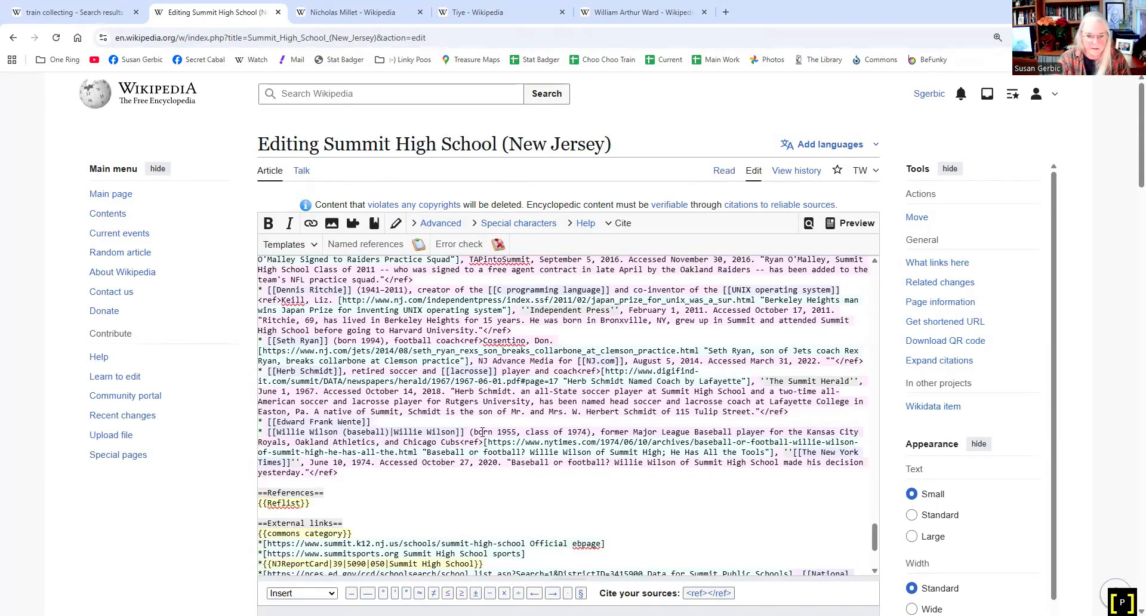
Following the next entry's format, append the birth year and "class of 1948" in parentheses to the new alumnus entry
left_click_drag(470, 431, 588, 429)
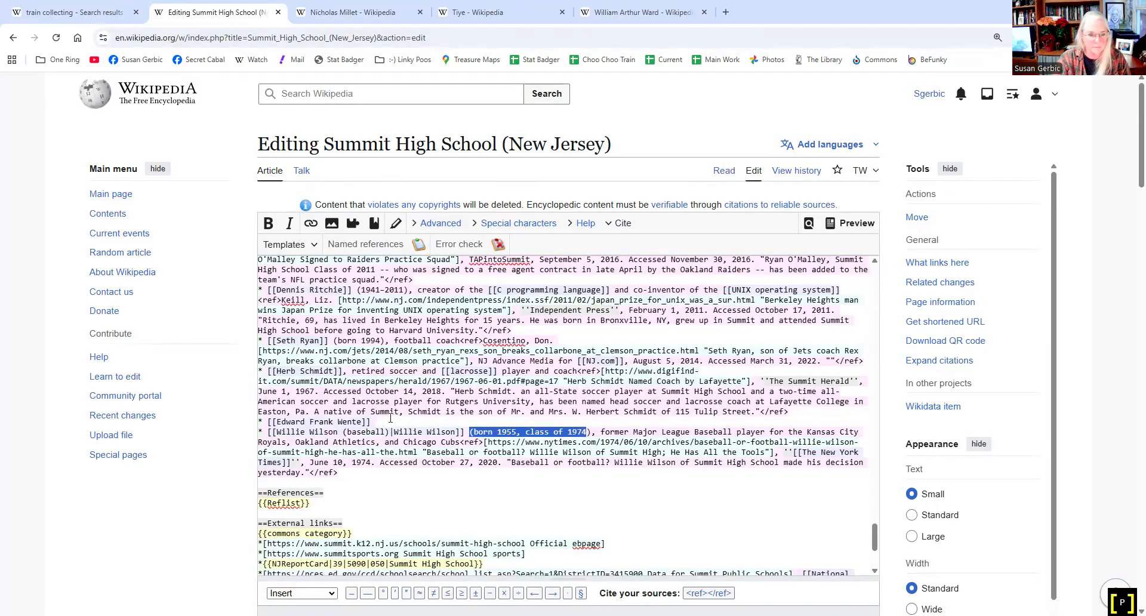
left_click(391, 418)
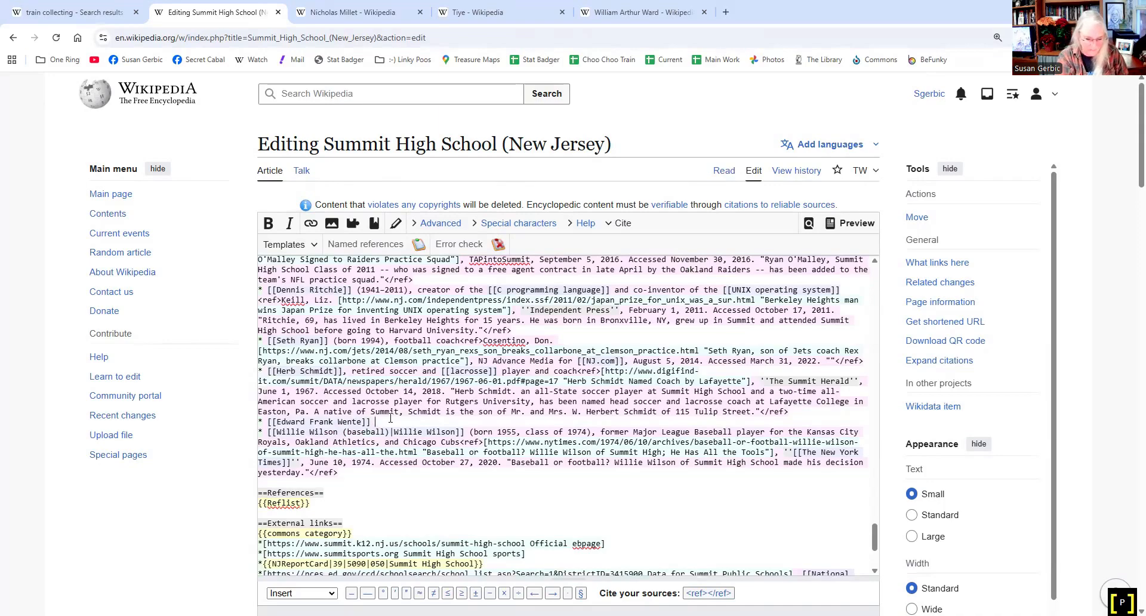
type("(v")
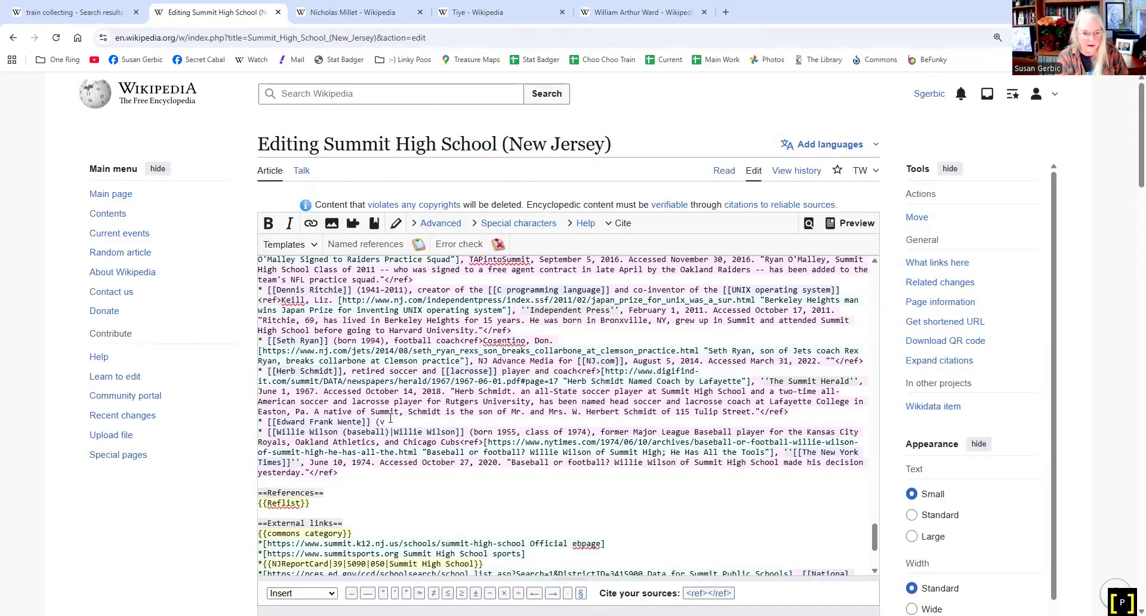
key("BackSpace")
type("born")
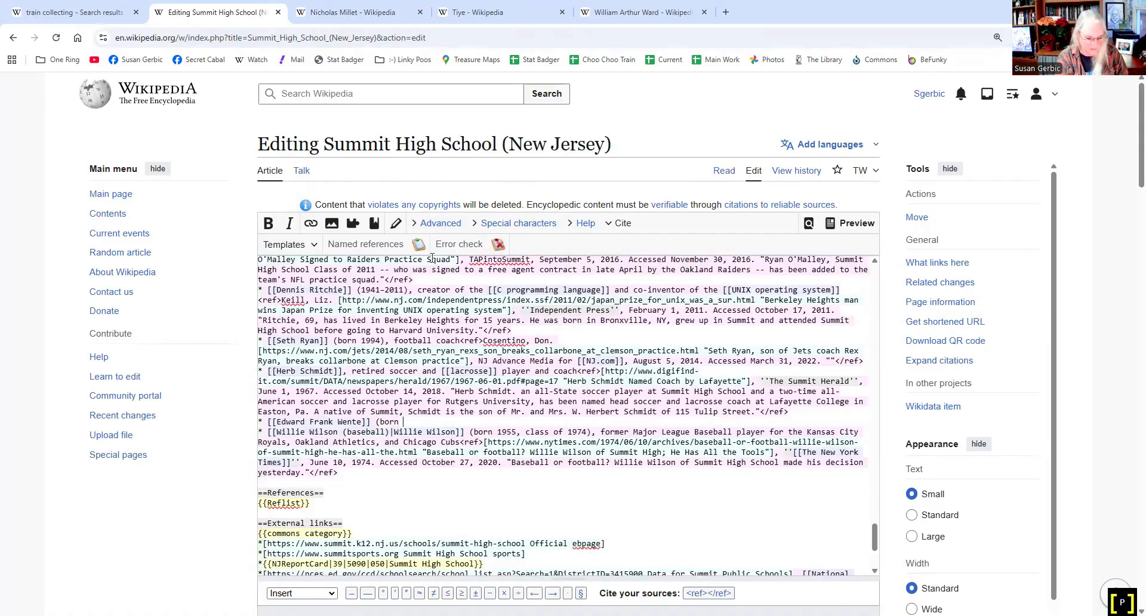
type(" 1930")
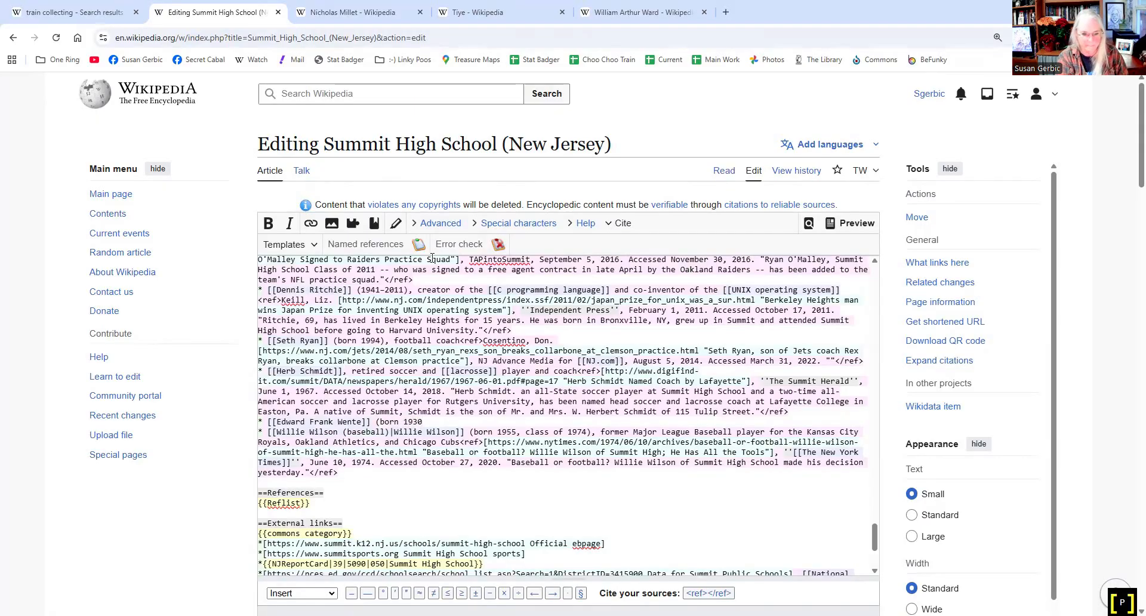
type(", class of")
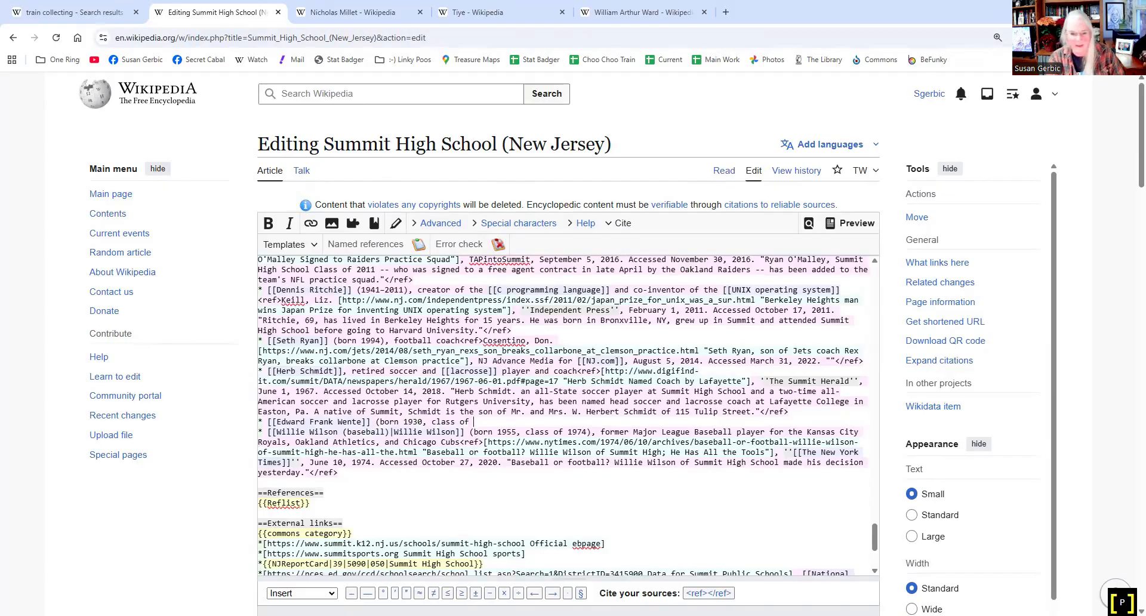
type("19")
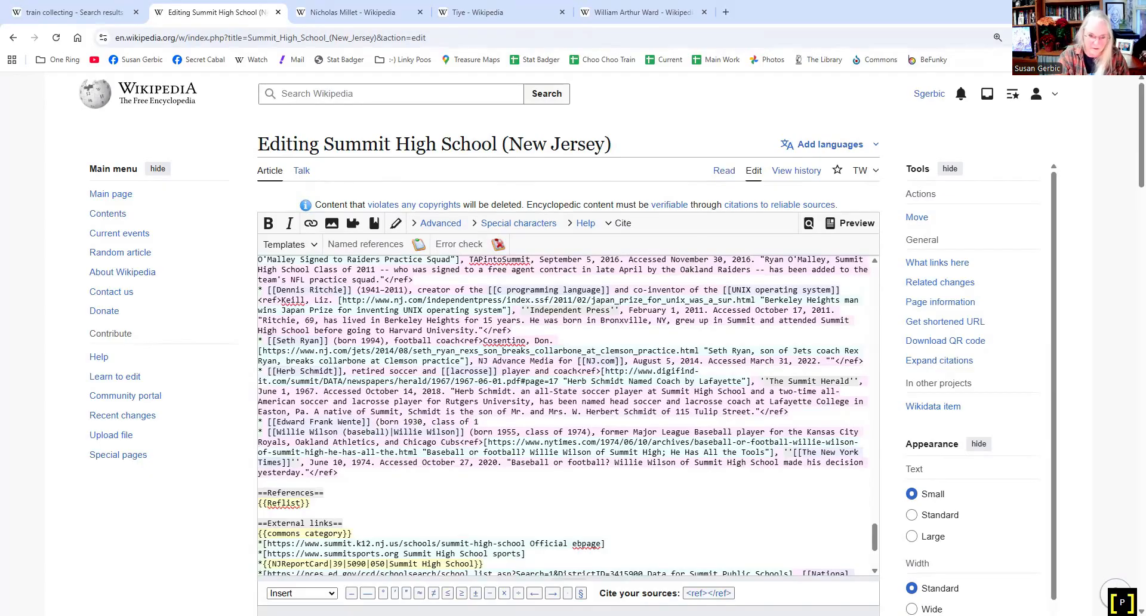
type("48")
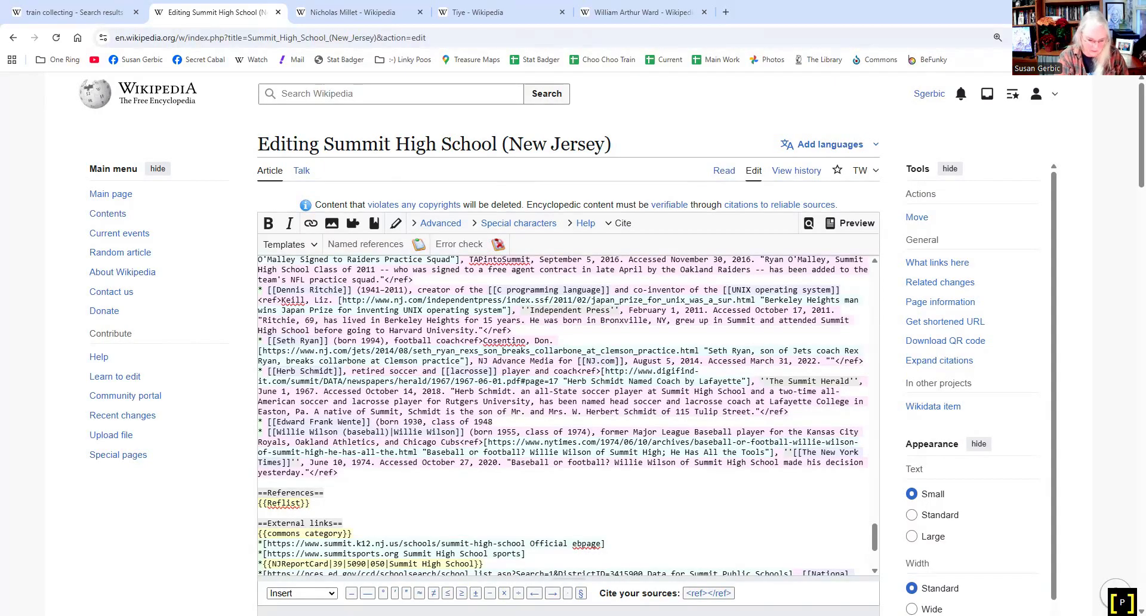
type(")")
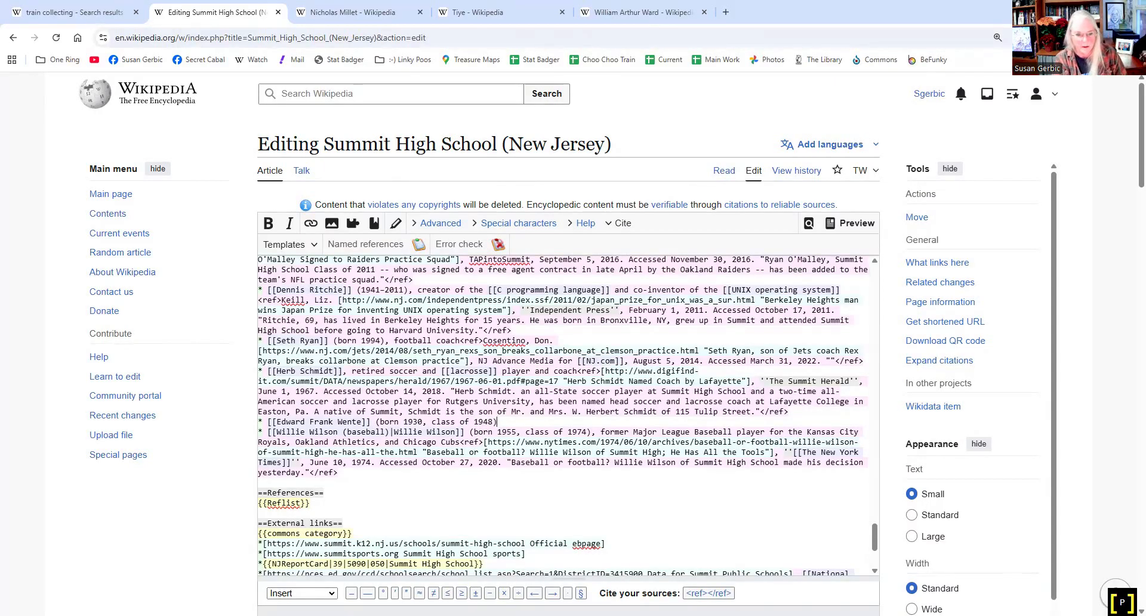
Complete the new entry with the description ", Egyptologist and Professor at [[University of Chicago]]."
type(",")
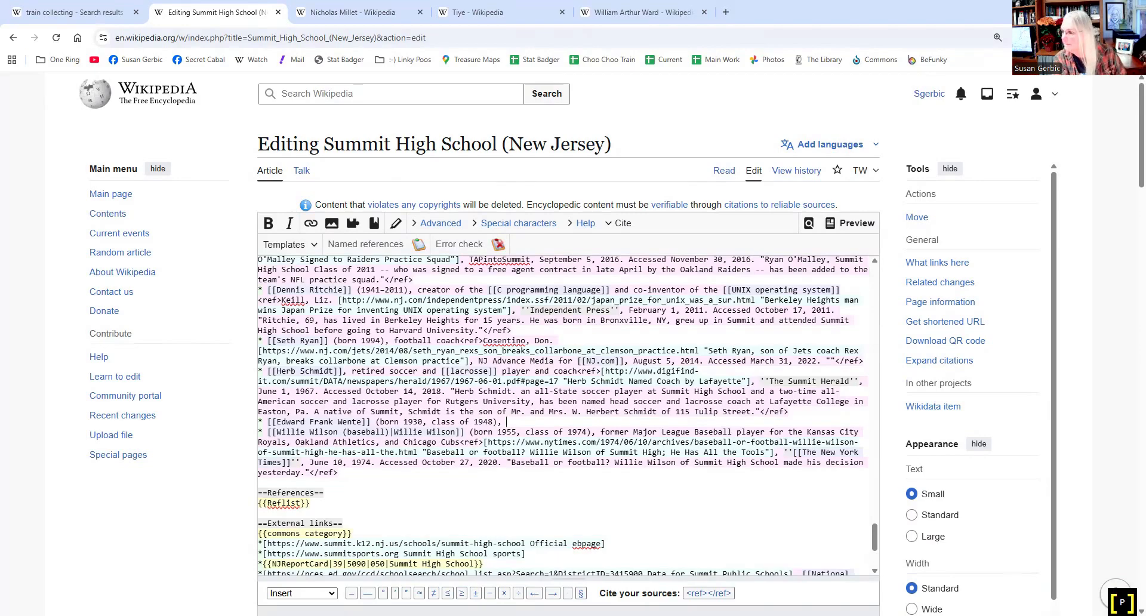
type("E")
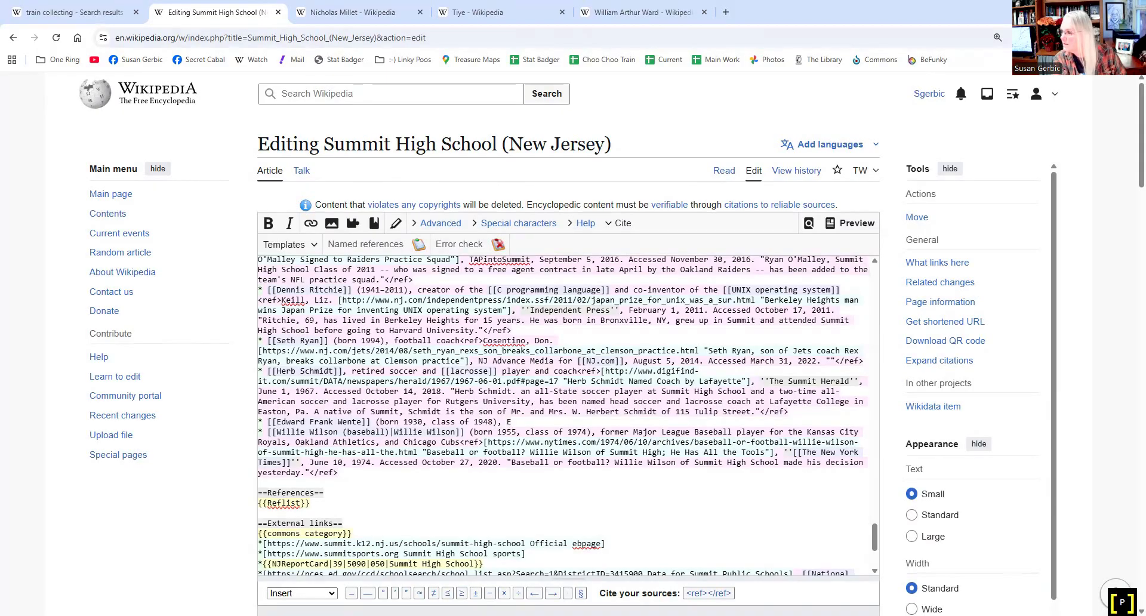
type("gyptologis")
type("t")
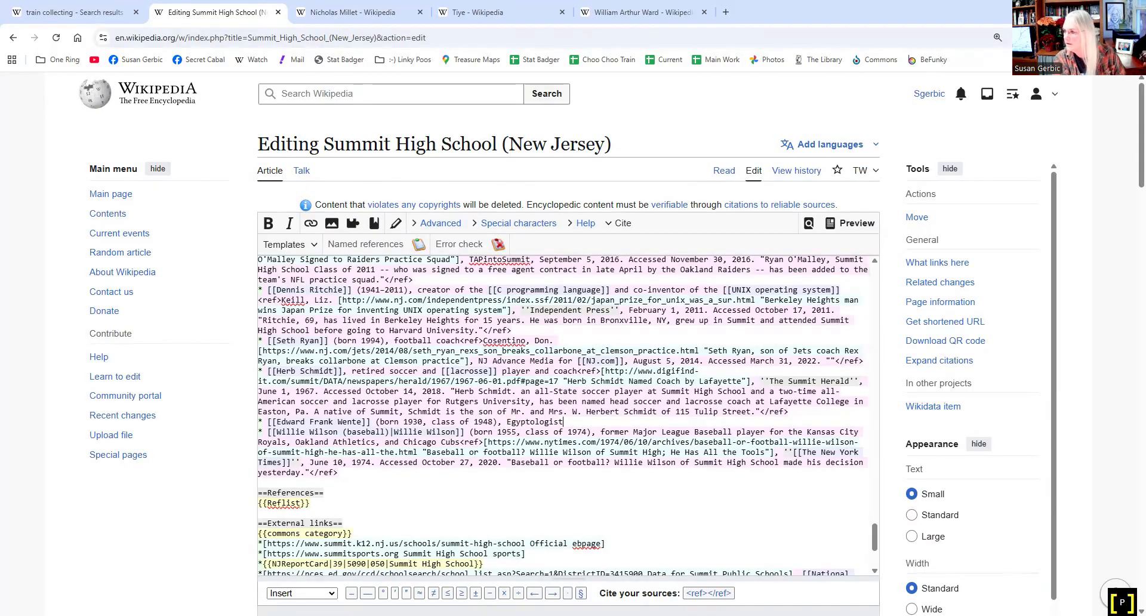
type(" and Pro")
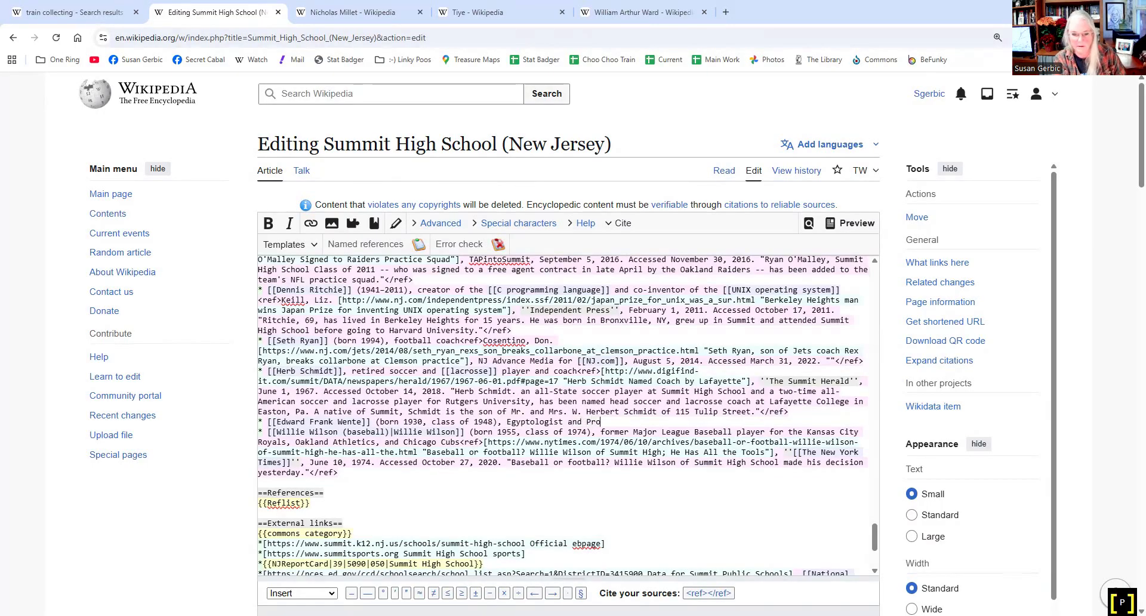
type("fessor at")
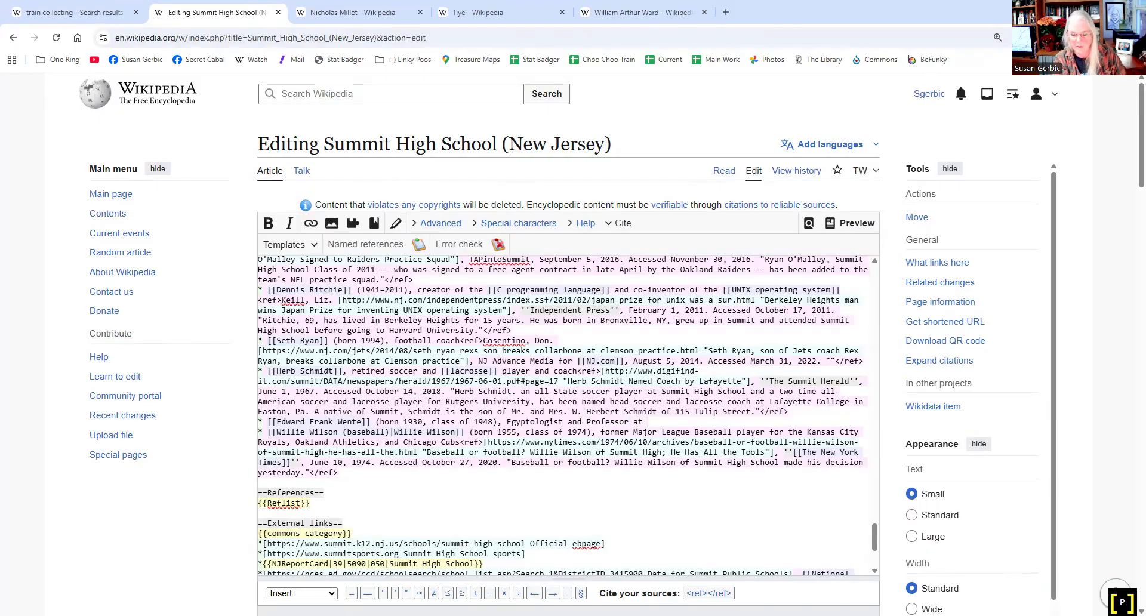
key("BackSpace")
key("BackSpace")
type("[[")
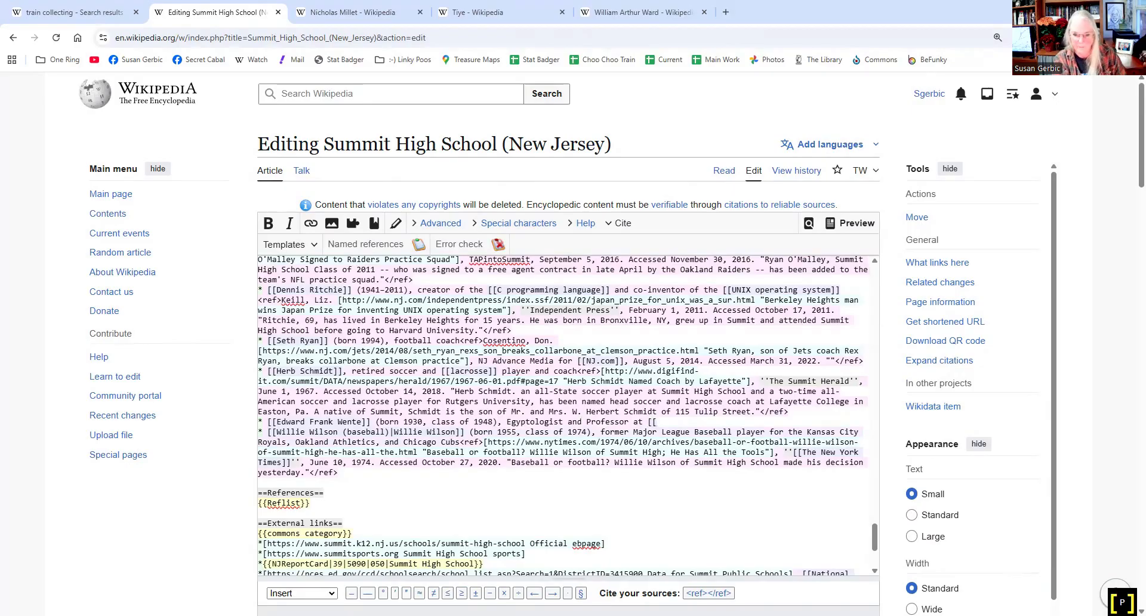
type("University of Chicag")
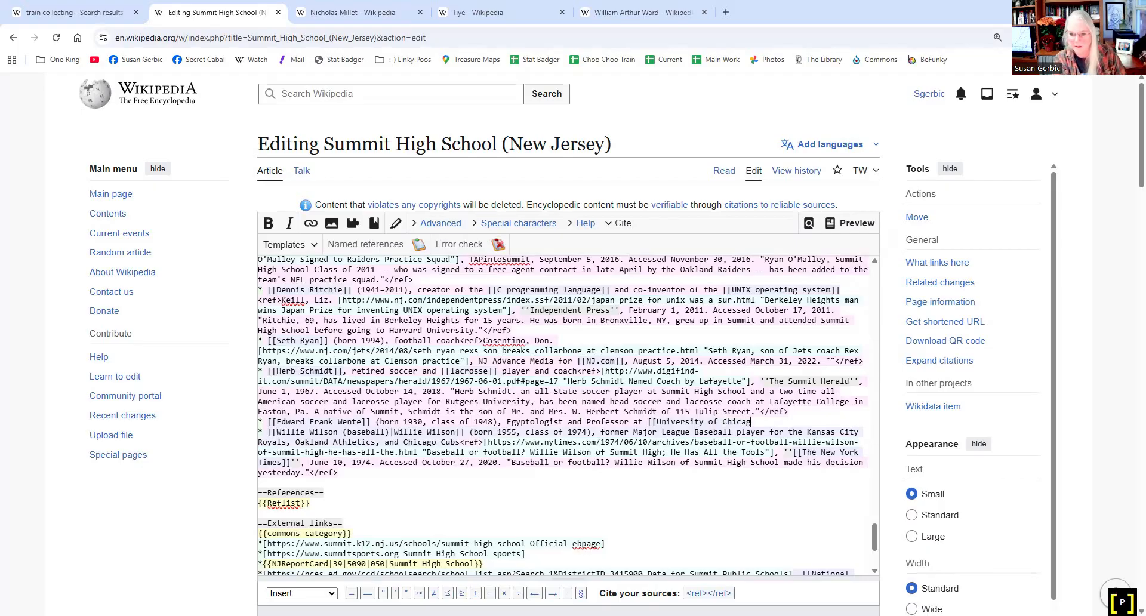
type("o]].")
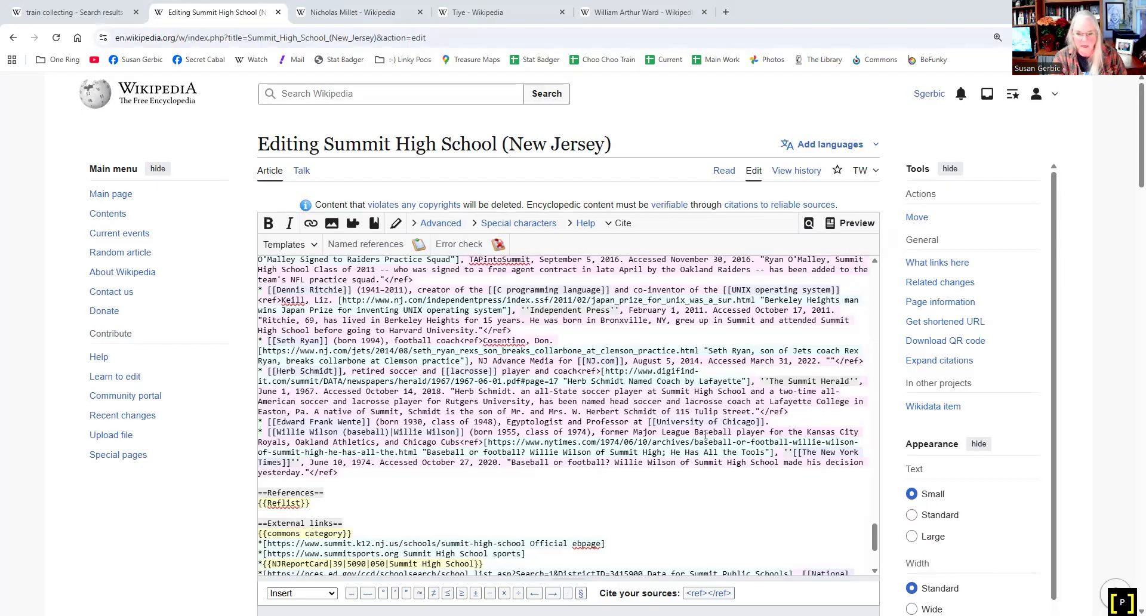
Insert the named "Gold of Praise" Cite book reference directly after the full stop of the new alumnus entry
left_click(771, 422)
type("<ref name=\"Gold of Praise\">{{Cite book|title = Gold of Praise: Studies on Ancient Egypt in Honor of Edward F. Wente|editor1-first=Emily|editor1-last=Teeter|editor2-first=John A.|editor2-last=Larson|publisher = The Oriental Institute of the University of Chicago|url=https://www.academia.edu/79675585/Gold_of_praise_studies_on_ancient_Egypt_in_honor_of_Edward_F_Wente}}</ref>")
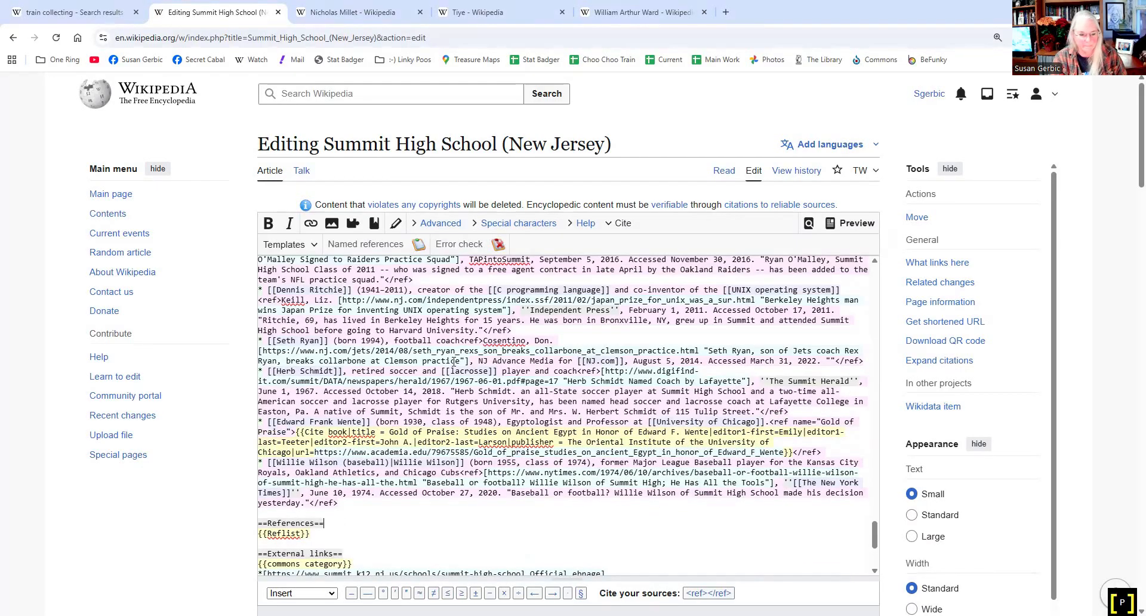
scroll(383, 382, "down", 1)
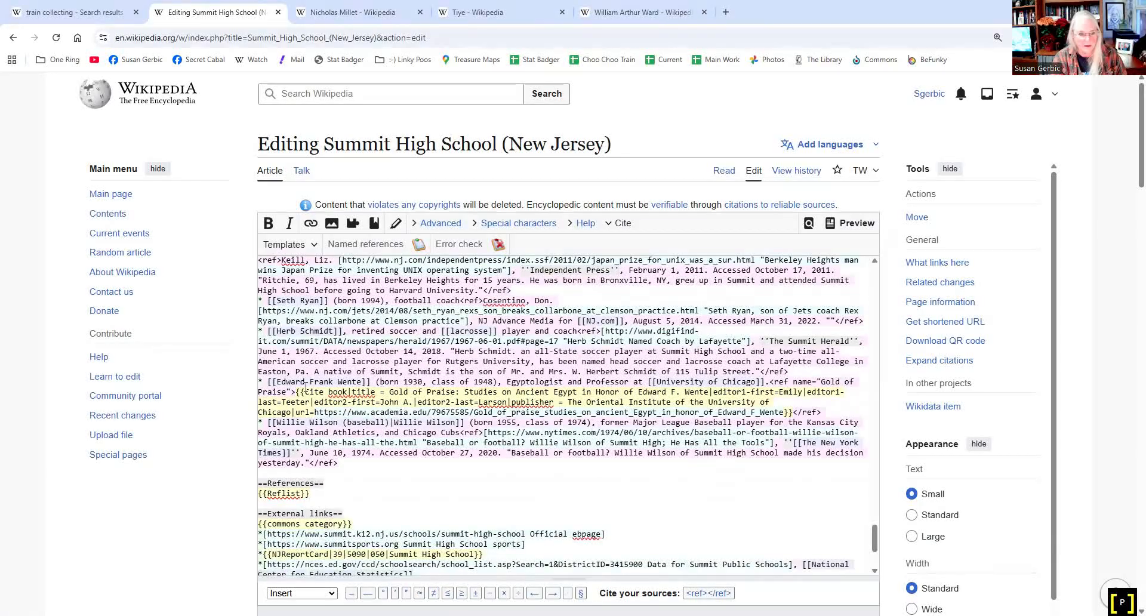
Preview the edit and check the new entry under Notable alumni and the References list
scroll(219, 470, "down", 2)
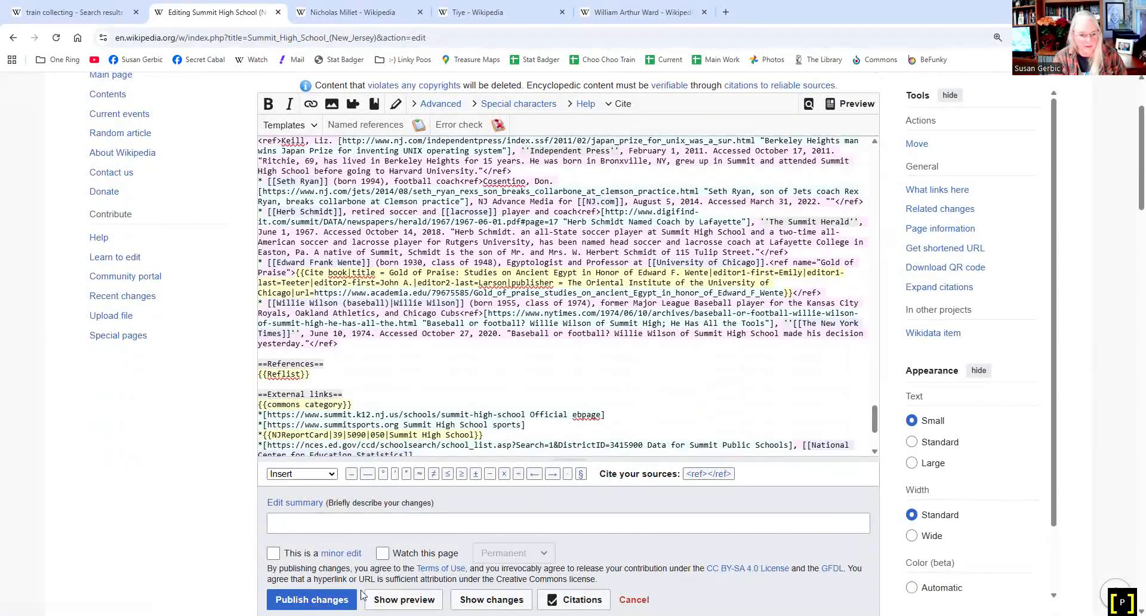
key("alt+shift+p")
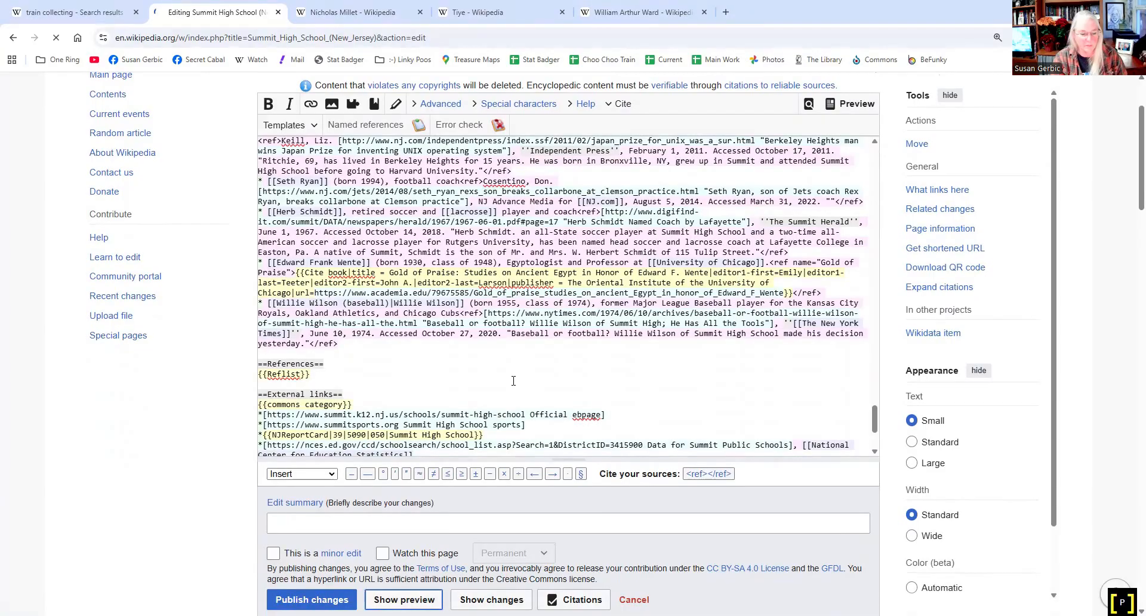
scroll(513, 382, "down", 3)
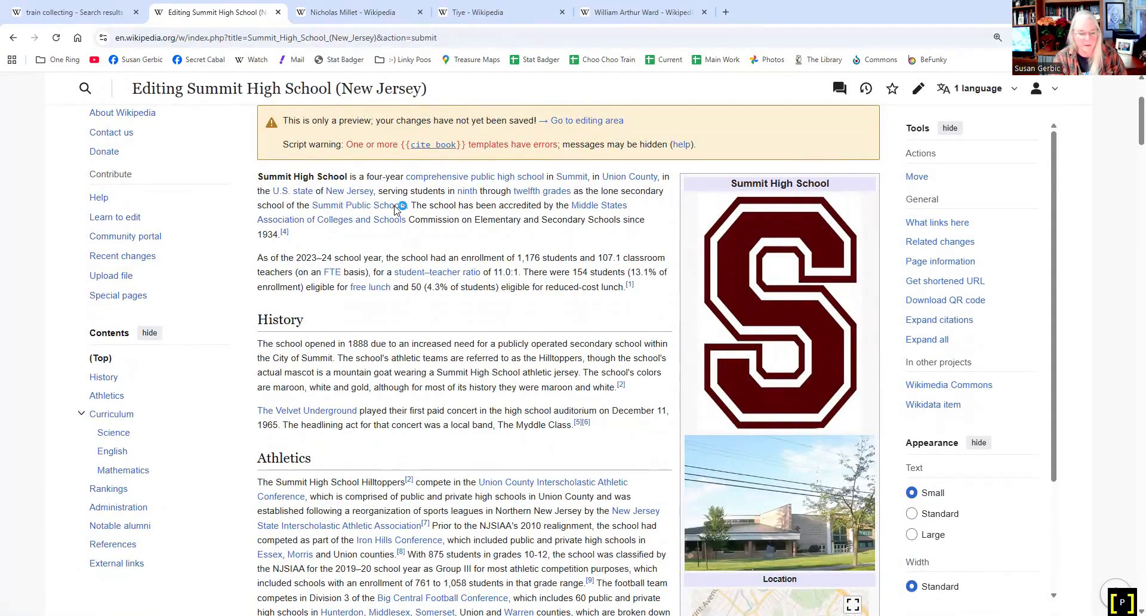
scroll(537, 373, "down", 5)
scroll(555, 368, "down", 15)
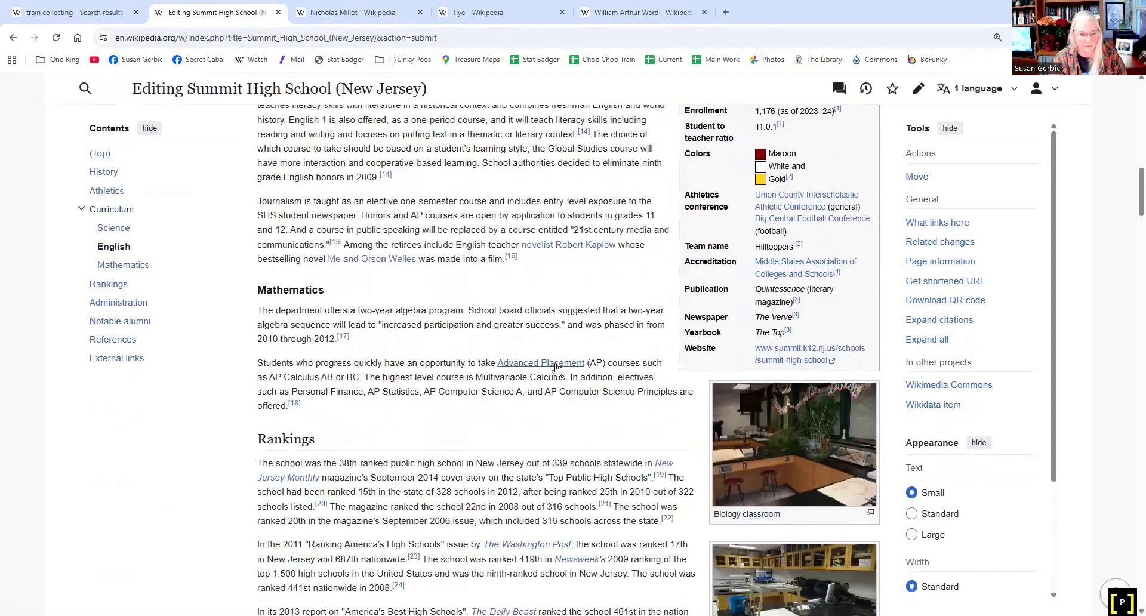
scroll(555, 367, "down", 5)
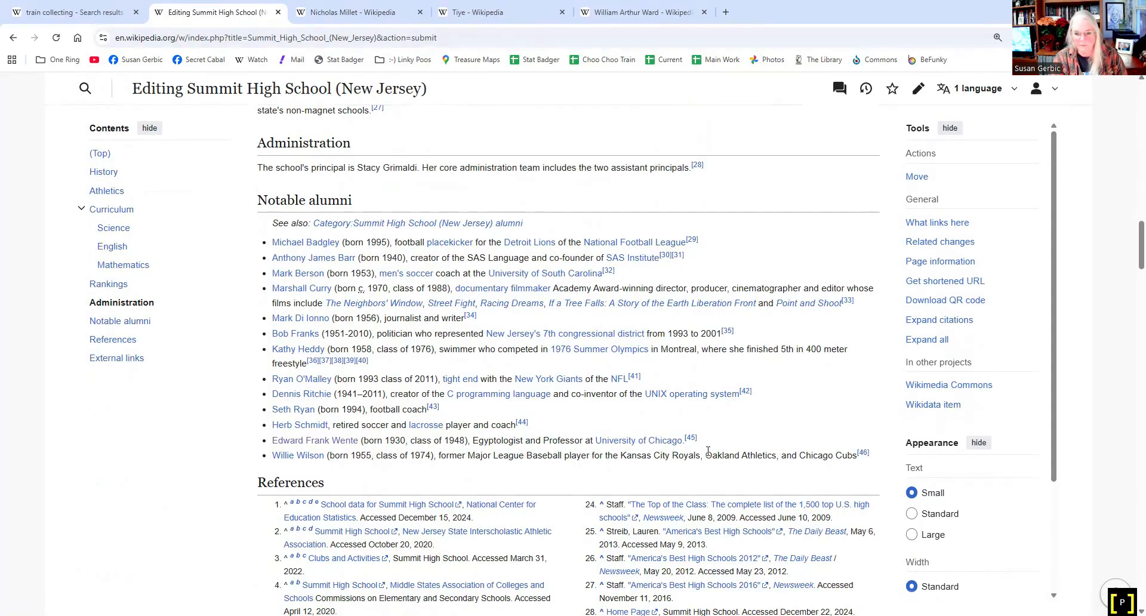
scroll(719, 467, "down", 3)
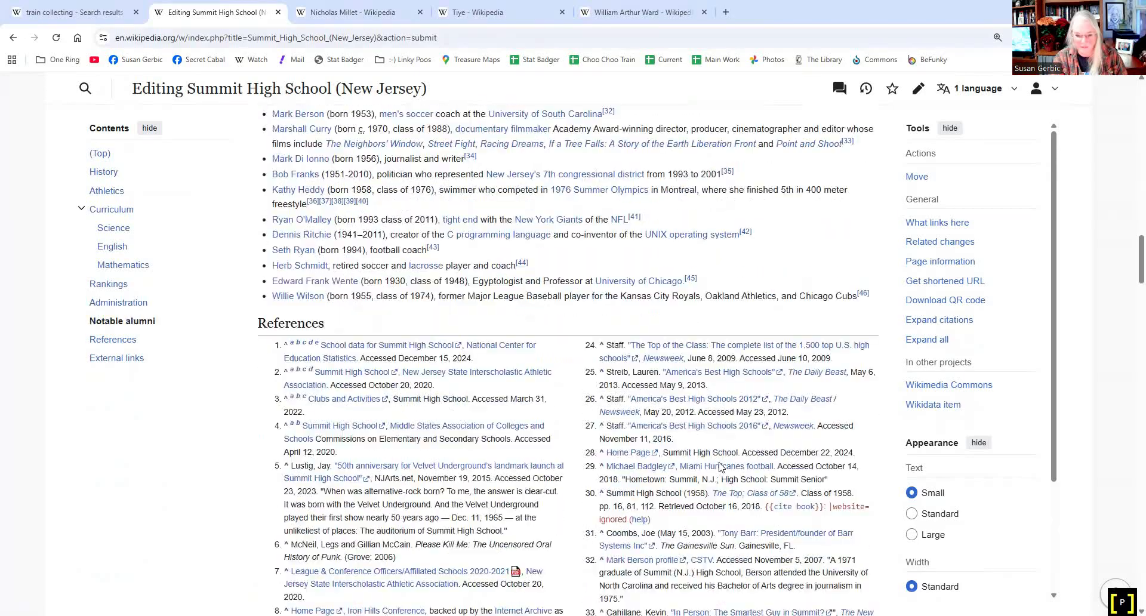
scroll(720, 468, "down", 3)
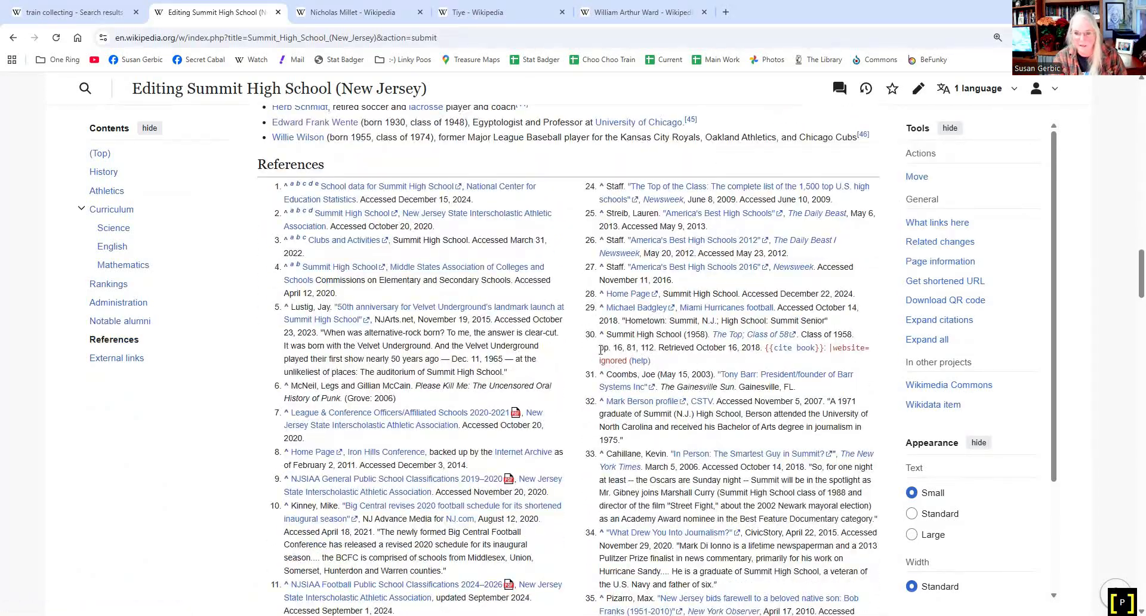
Publish the school article edit with a summary stating that the Egyptologist, given by full name, was added to alumni
scroll(658, 353, "down", 7)
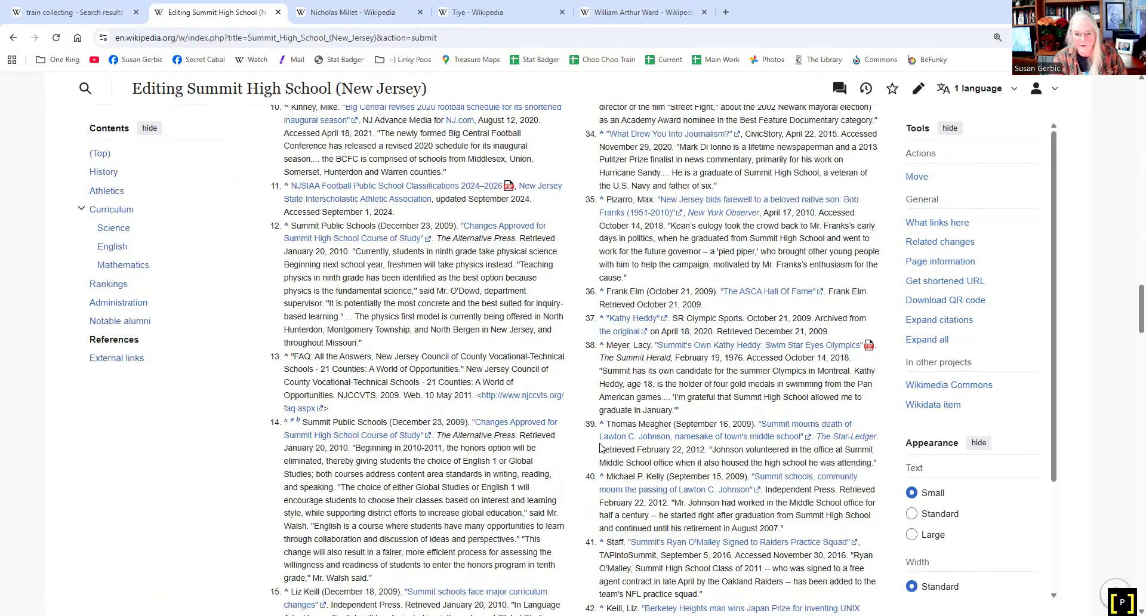
scroll(600, 448, "down", 6)
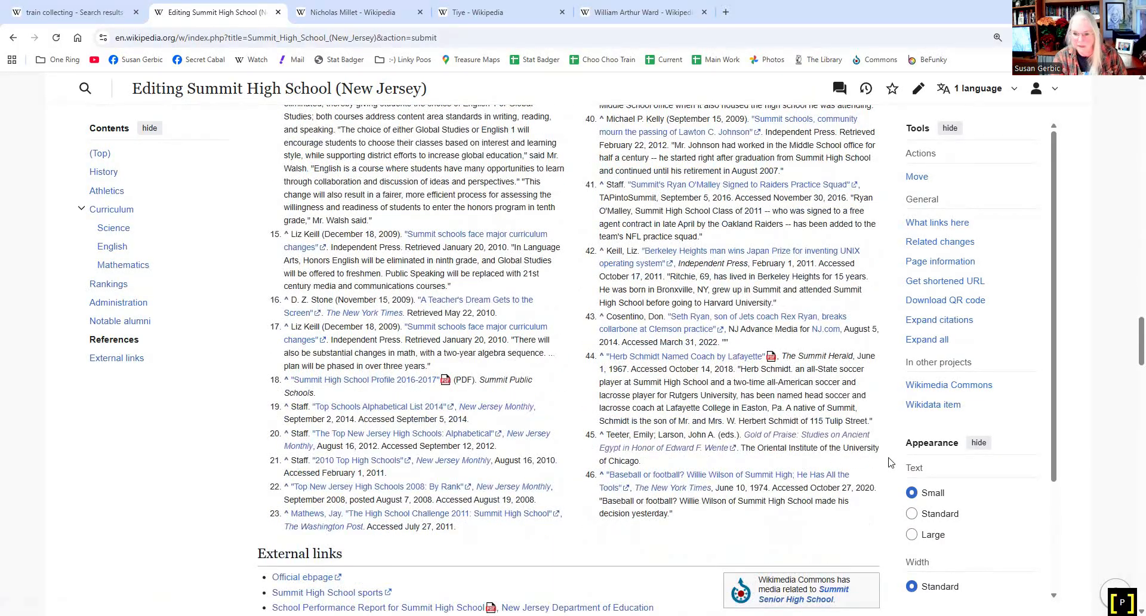
scroll(177, 421, "down", 3)
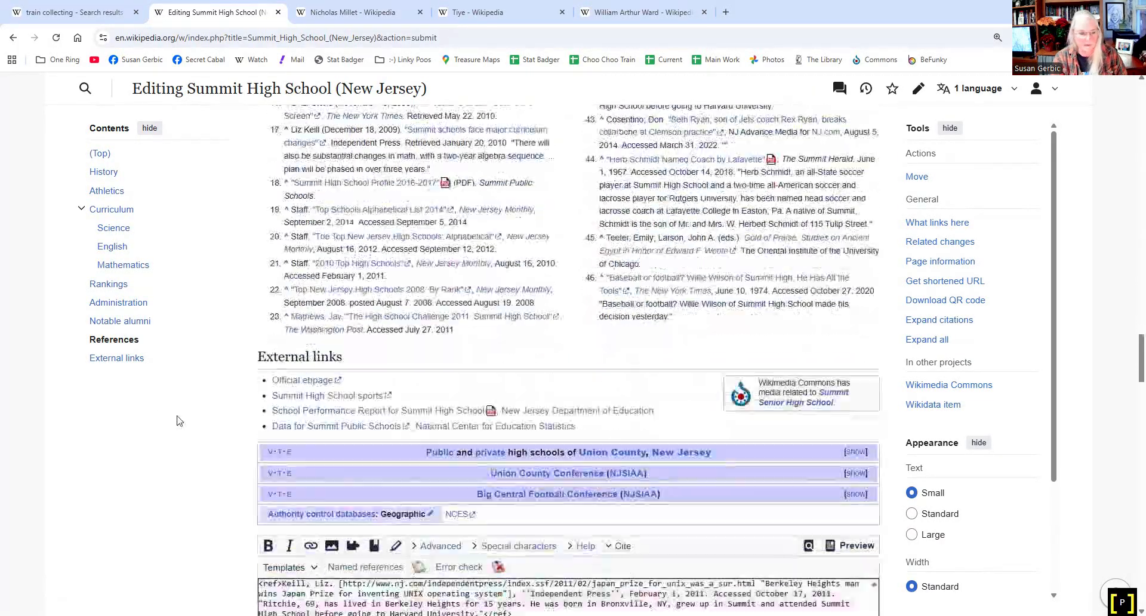
scroll(342, 414, "down", 9)
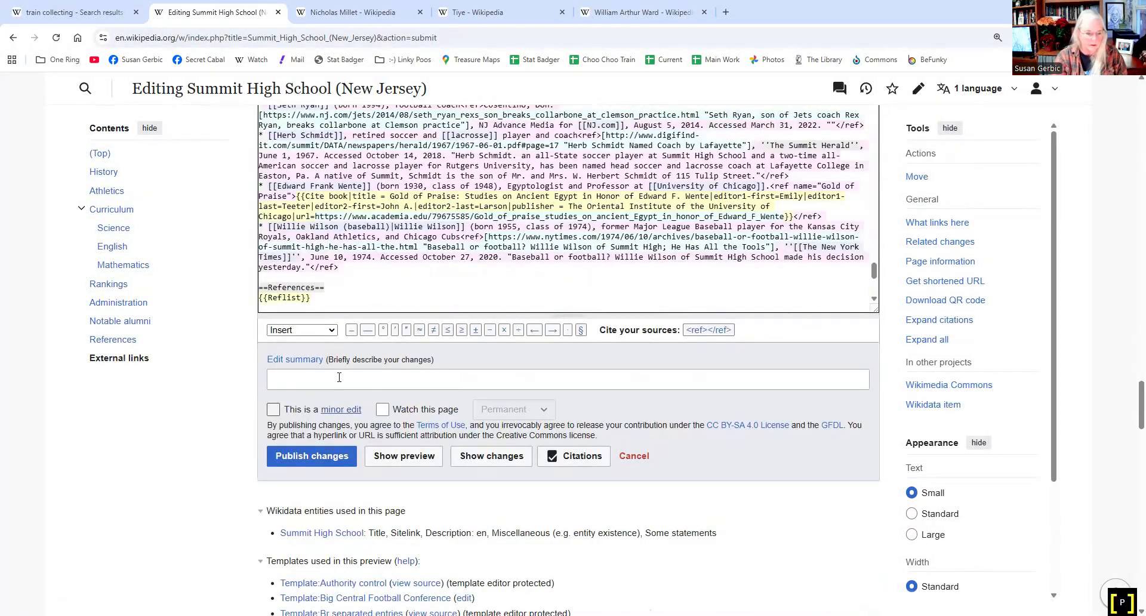
left_click(339, 377)
type("added")
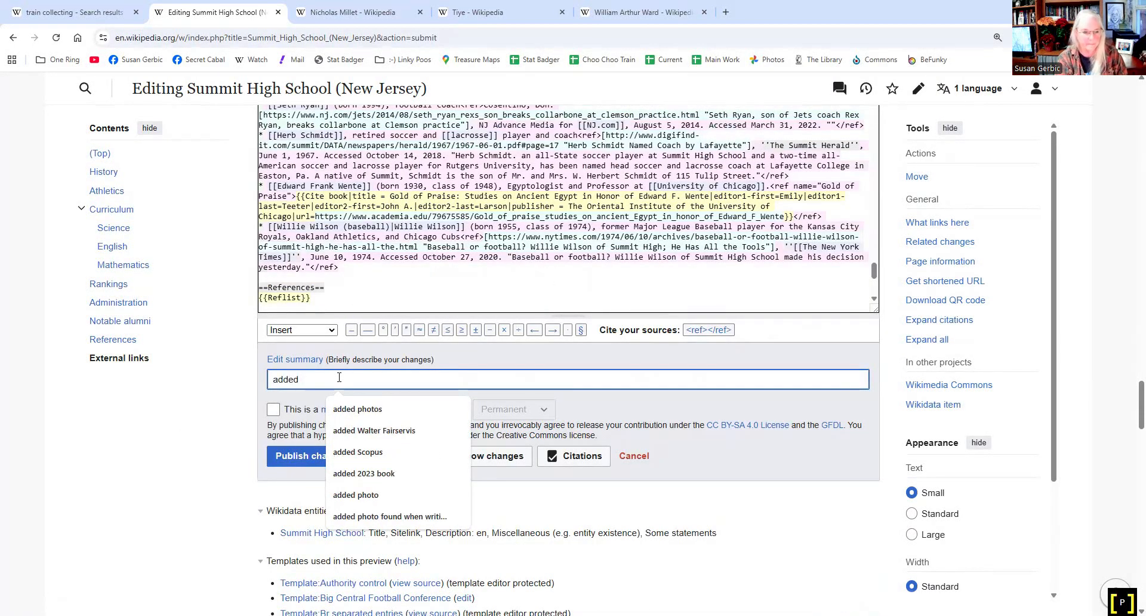
type(" Edward ")
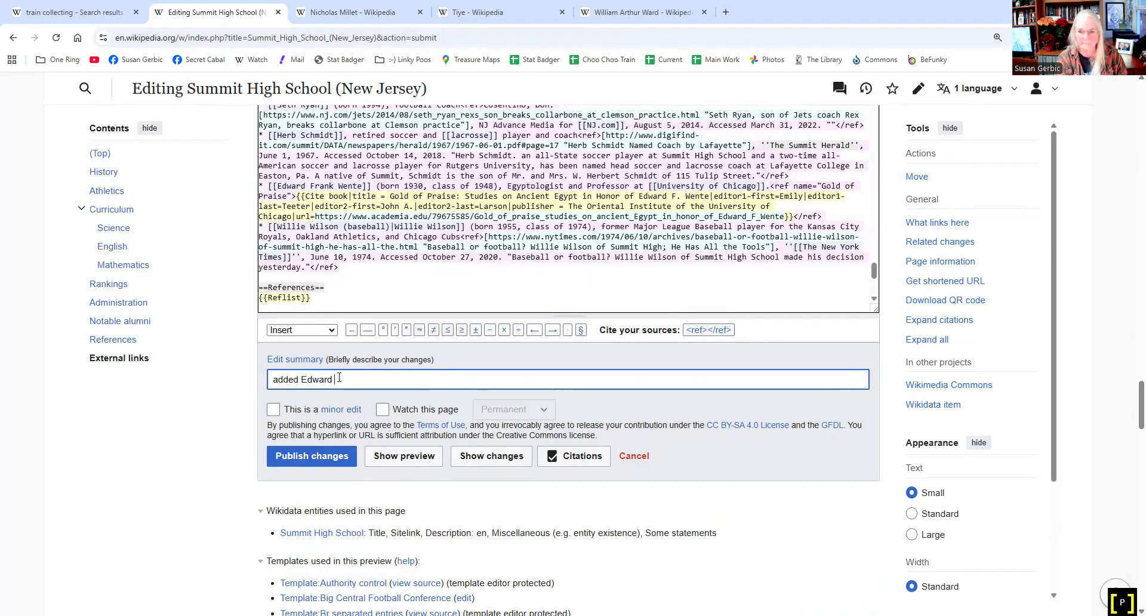
type("Frank Wente t")
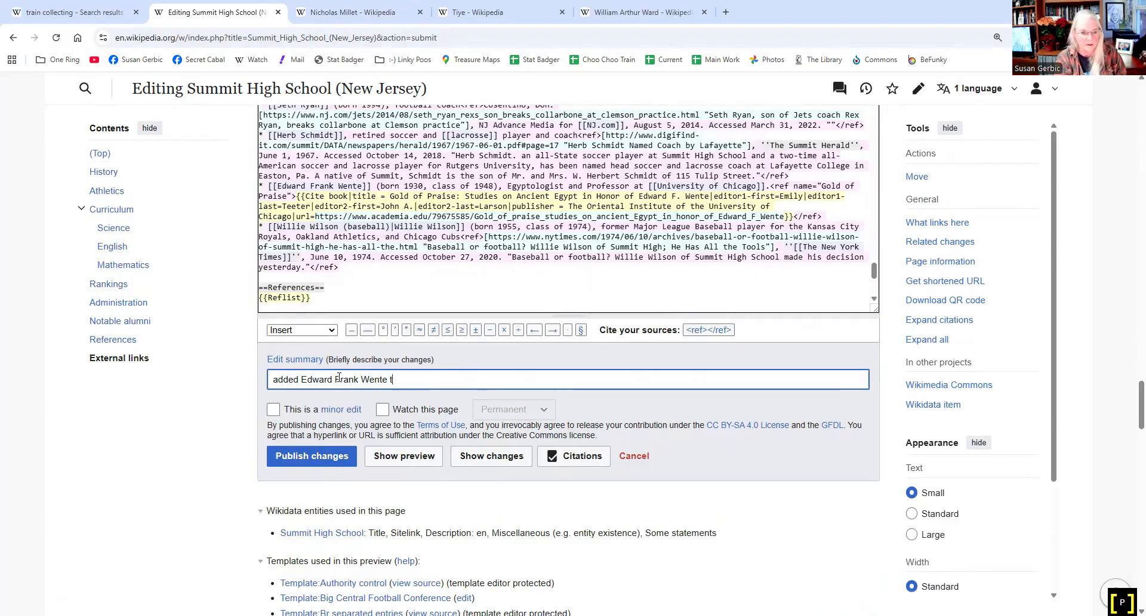
type("o alumni")
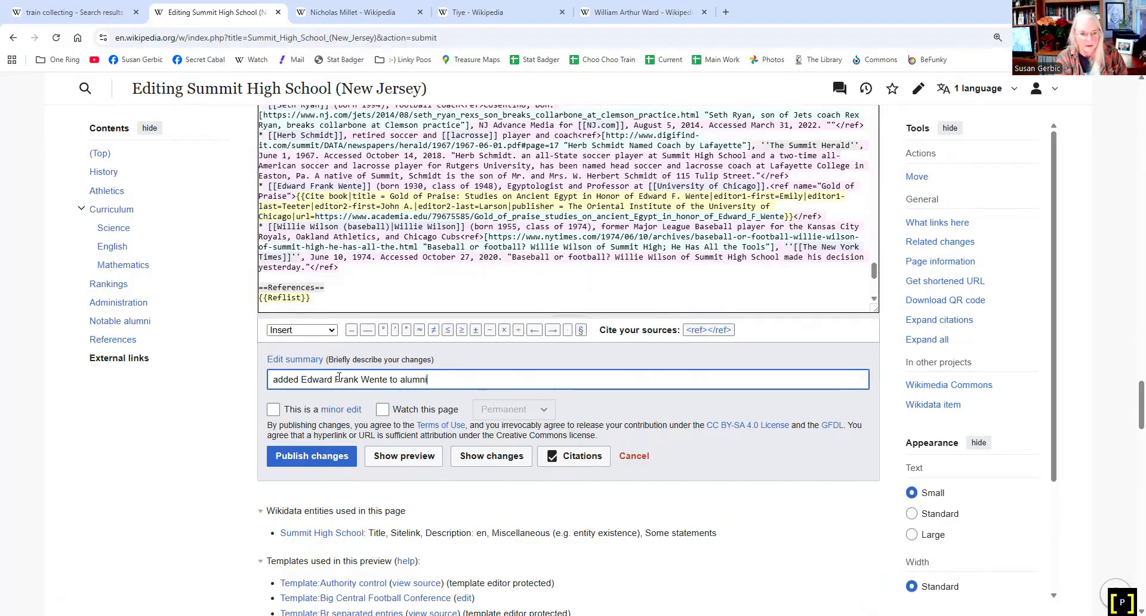
left_click(286, 459)
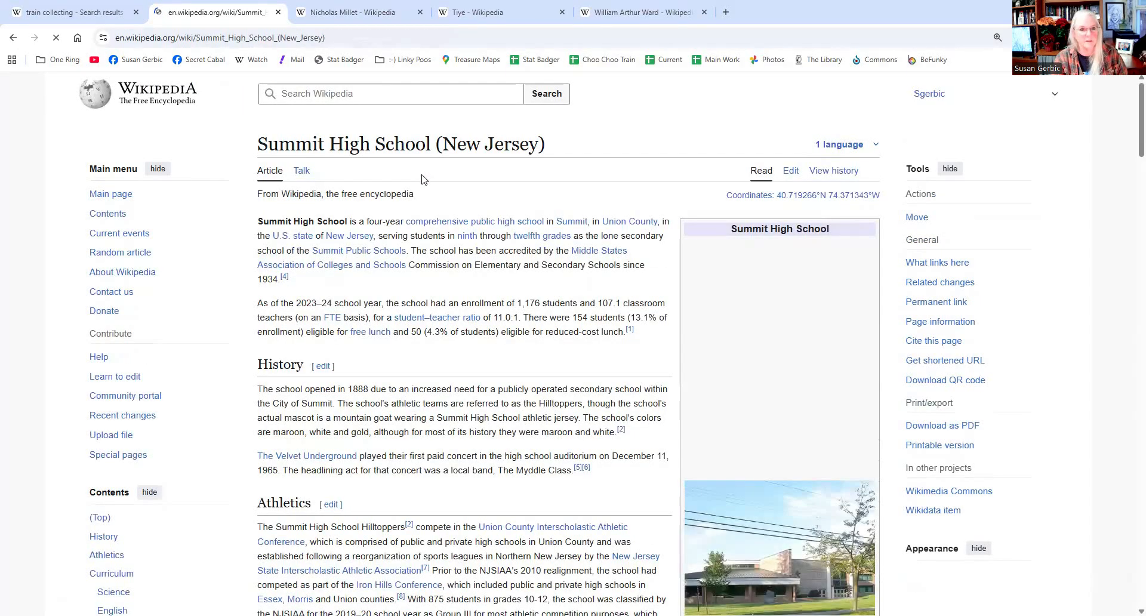
Search Wikipedia for the Egyptologist's surname and open the surname list page for editing
left_click(360, 96)
type("Wente")
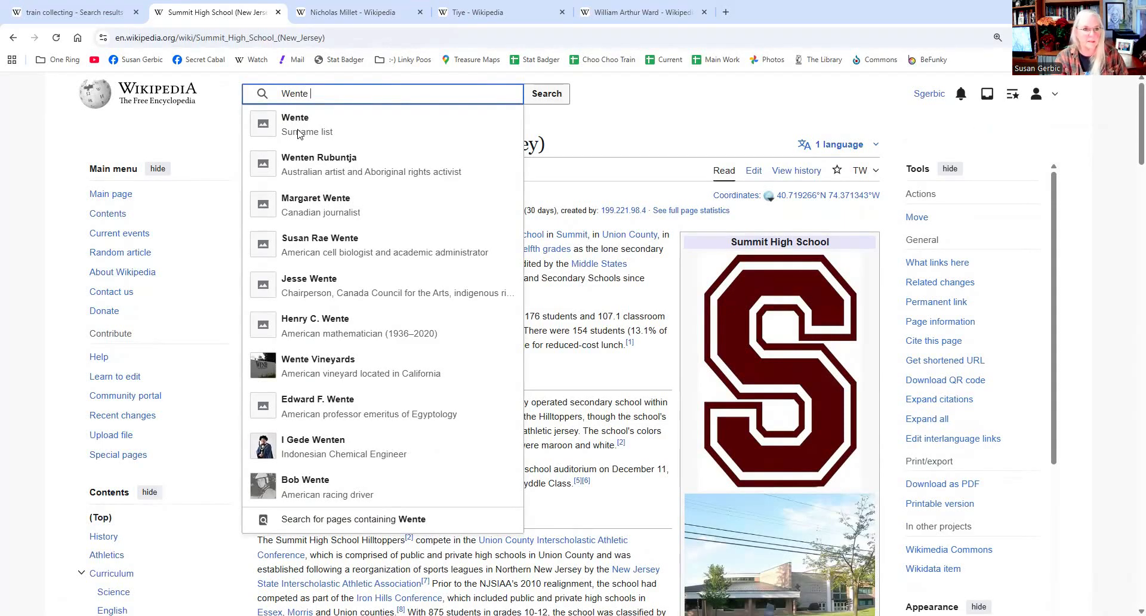
key("Return")
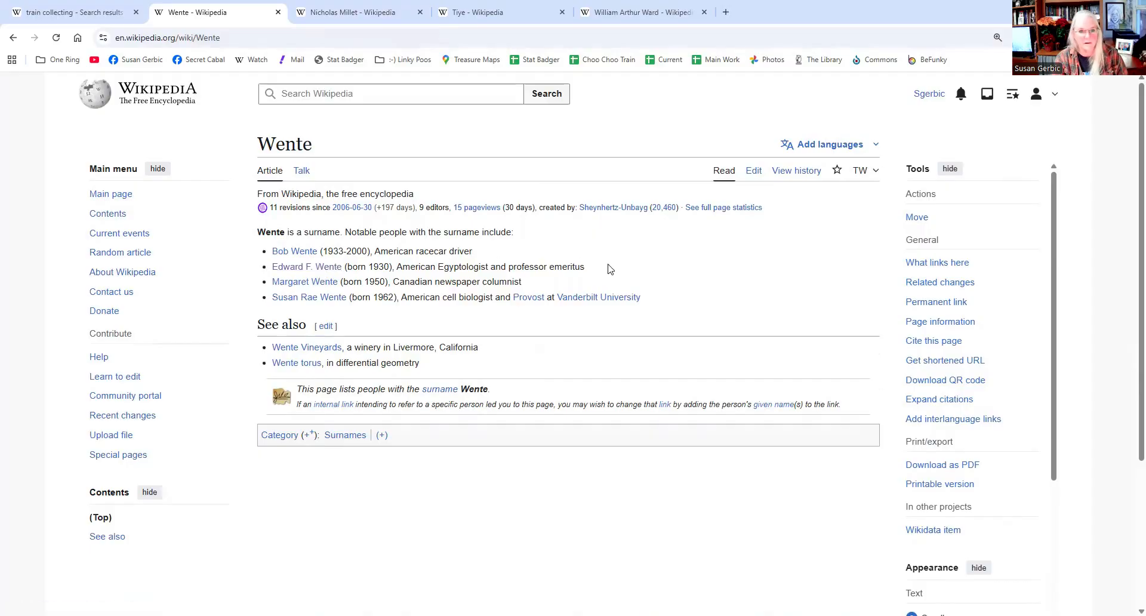
mouse_move(317, 267)
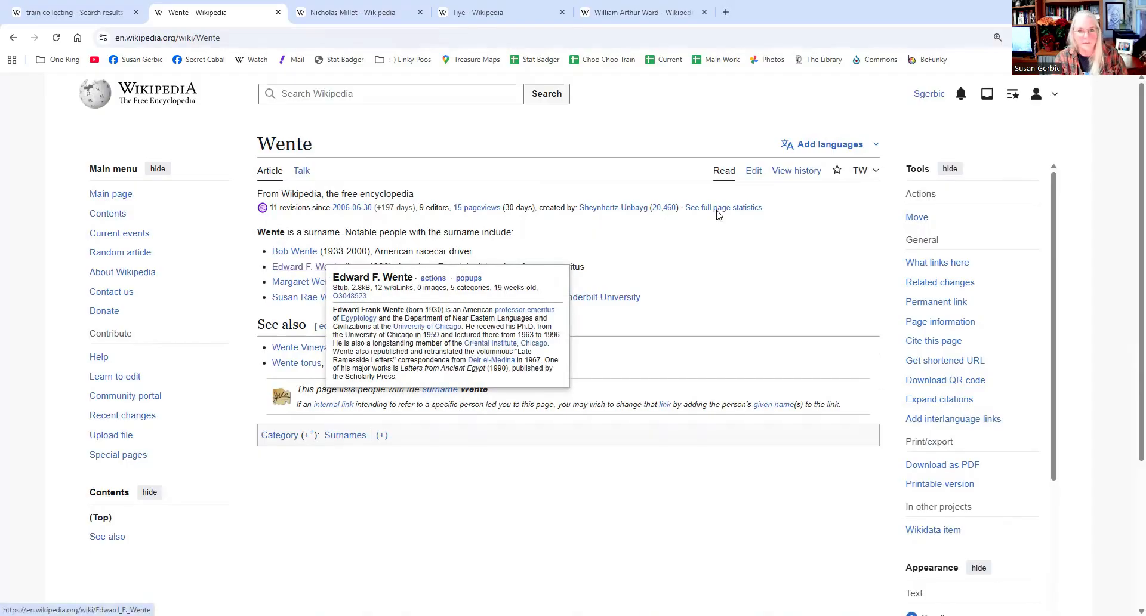
left_click(754, 171)
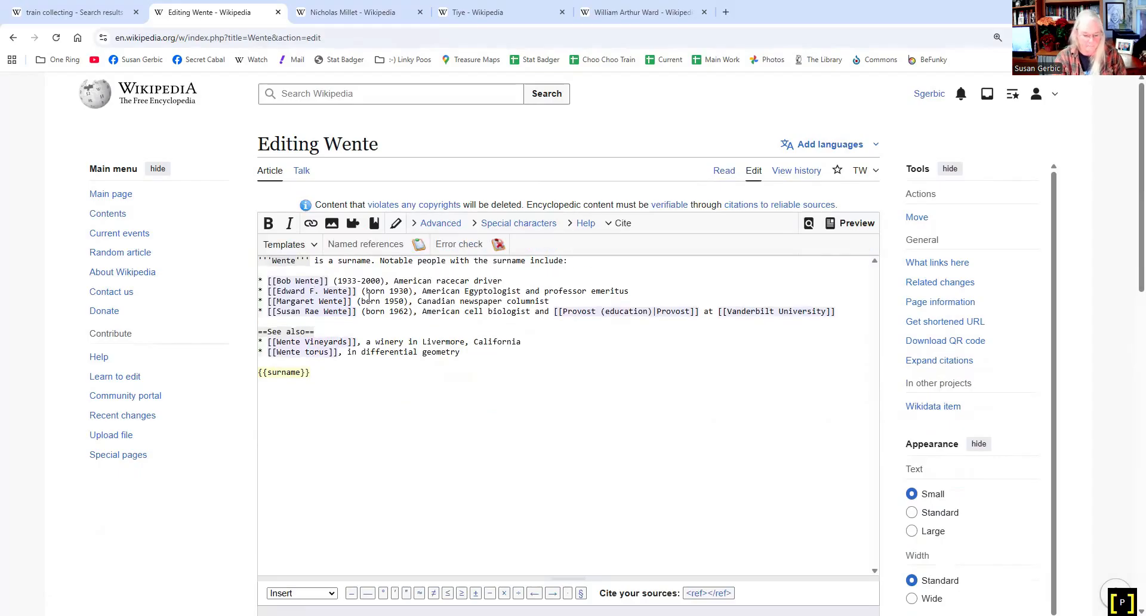
Expand the middle initial in the Egyptologist's list entry to "Frank" and publish with the summary "added full name"
key("BackSpace")
type("rank")
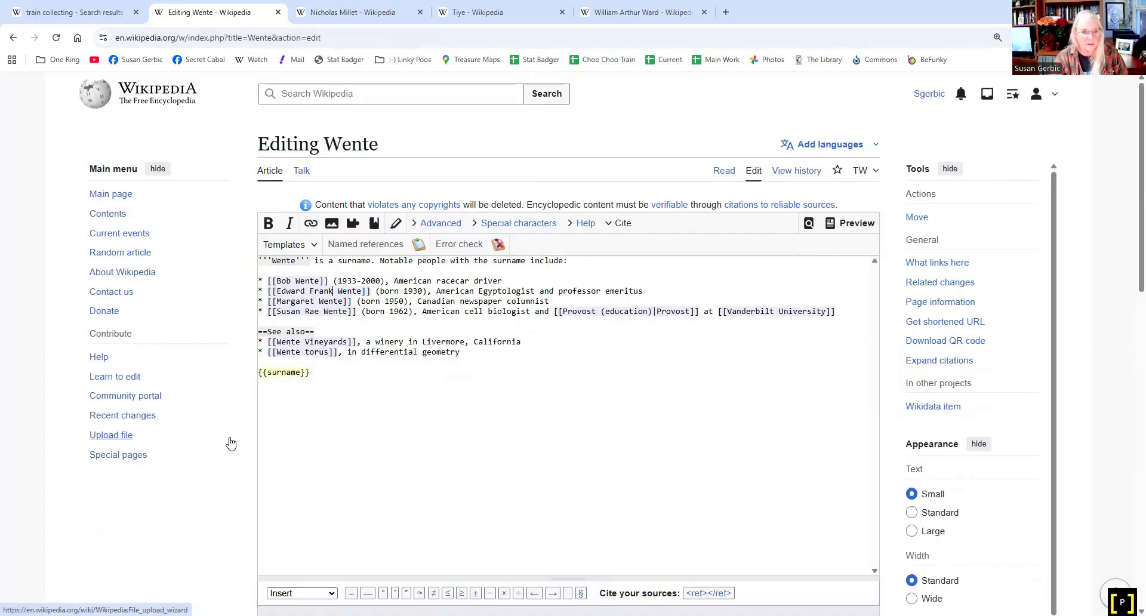
scroll(334, 502, "down", 2)
left_click(359, 524)
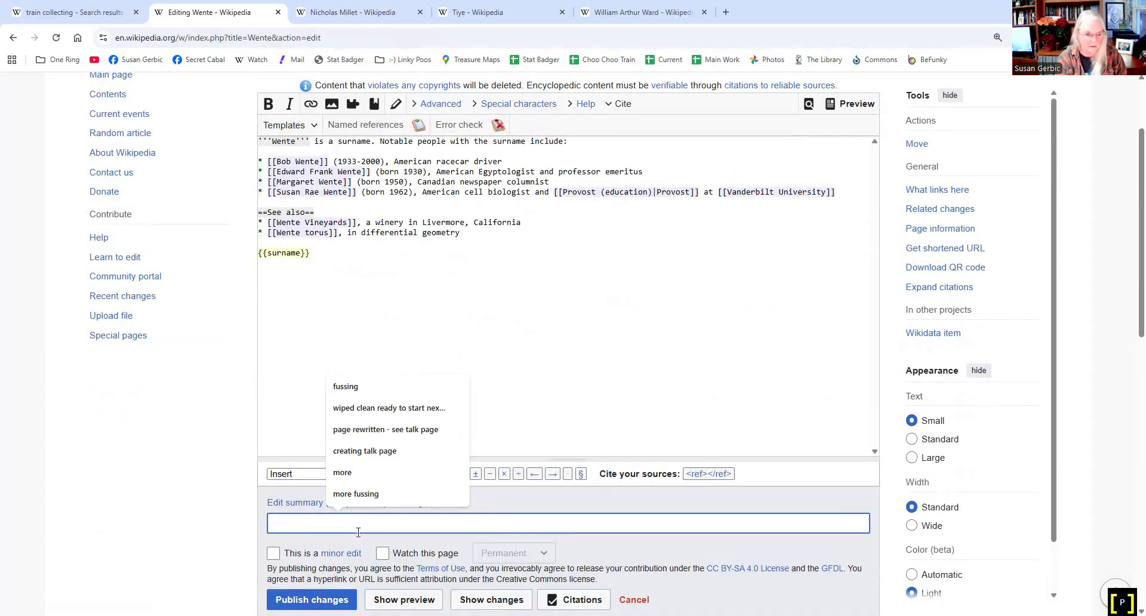
type("added full name")
left_click(312, 599)
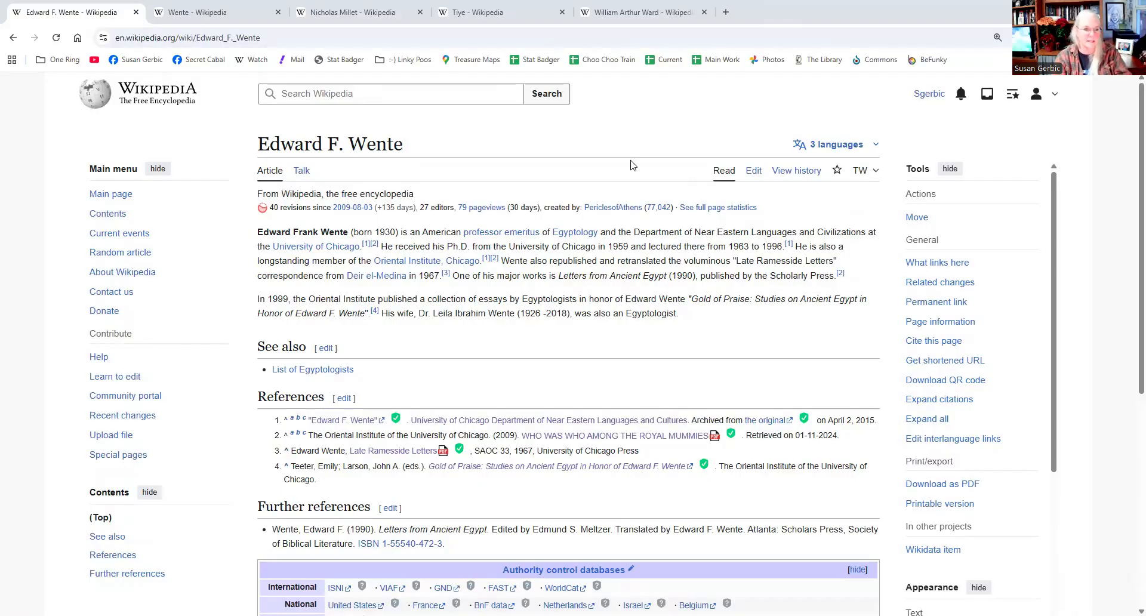
Open the Egyptologist's live article for editing and delete its text from the opening sentence through the Further references entry
scroll(636, 161, "down", 3)
scroll(649, 274, "down", 1)
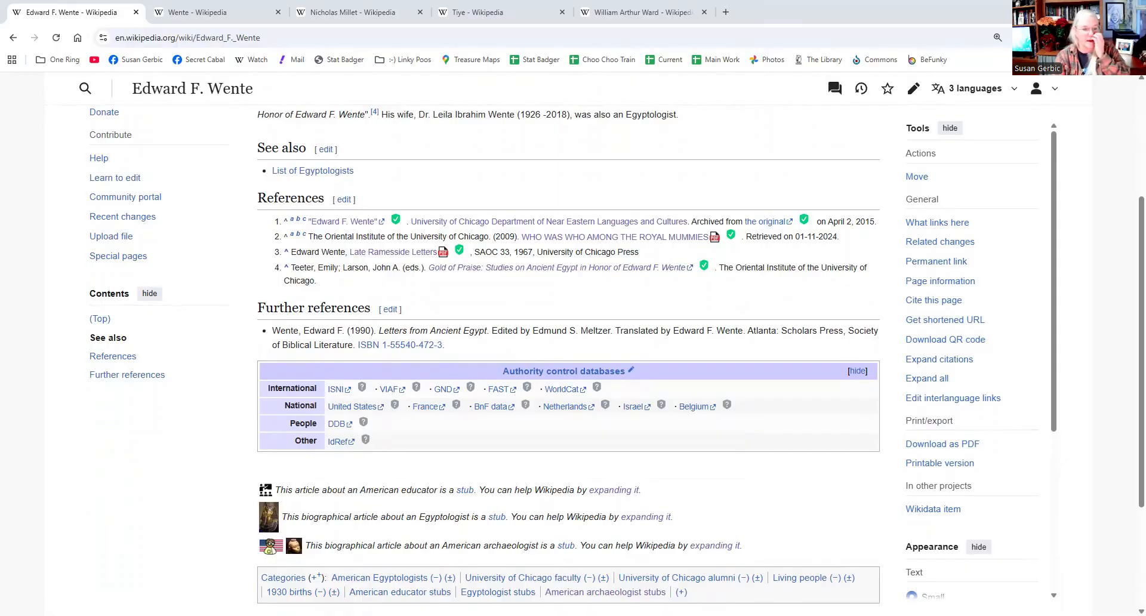
scroll(659, 366, "up", 4)
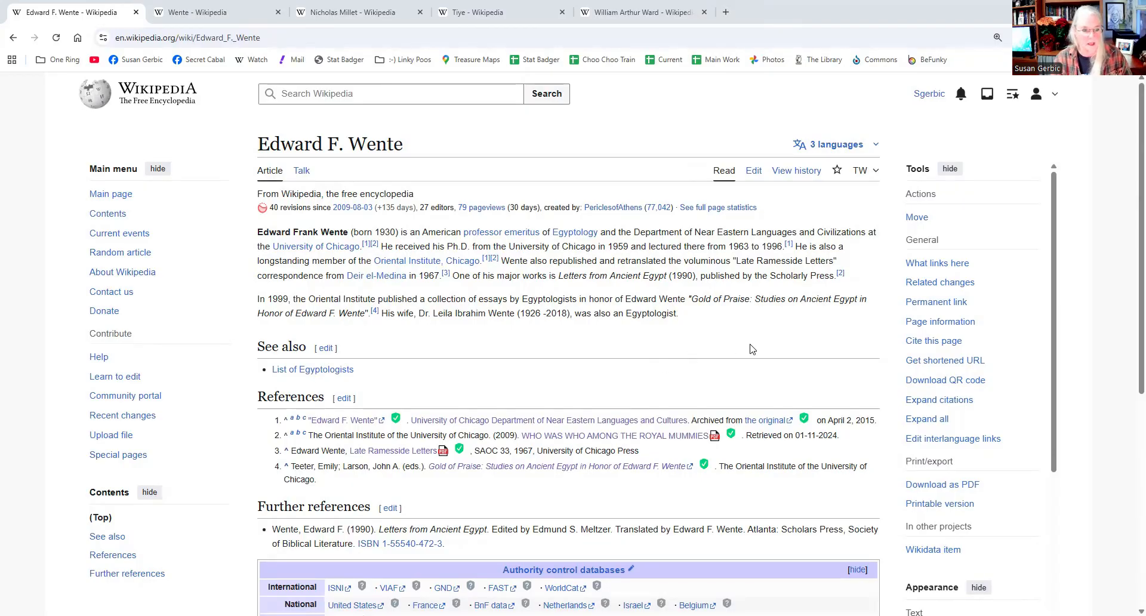
left_click(752, 178)
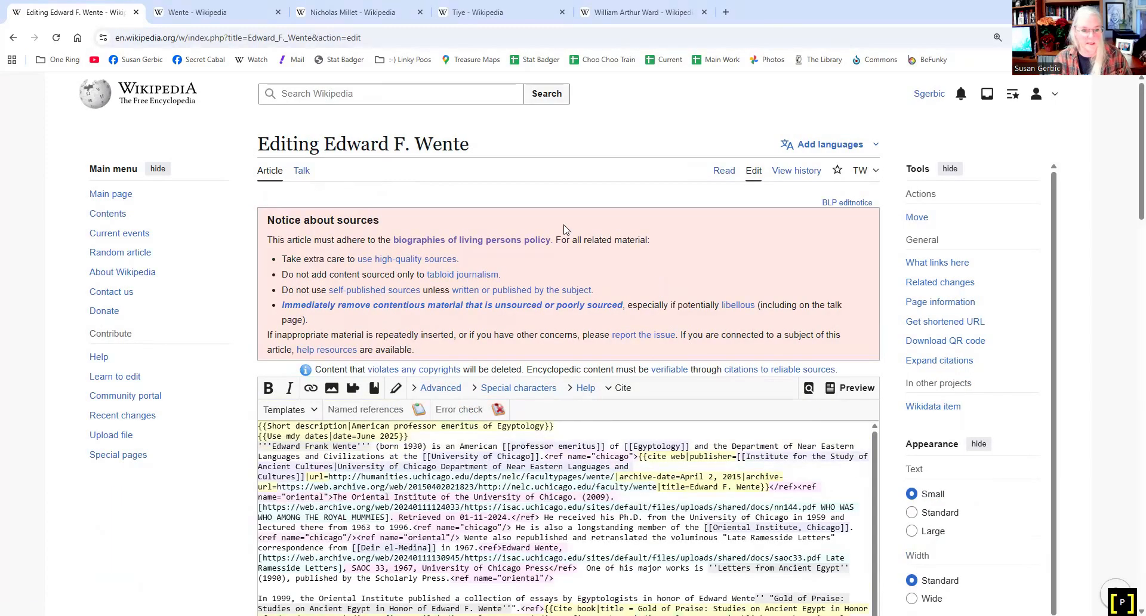
scroll(553, 243, "down", 2)
scroll(552, 244, "down", 1)
scroll(517, 261, "down", 3)
scroll(517, 261, "up", 3)
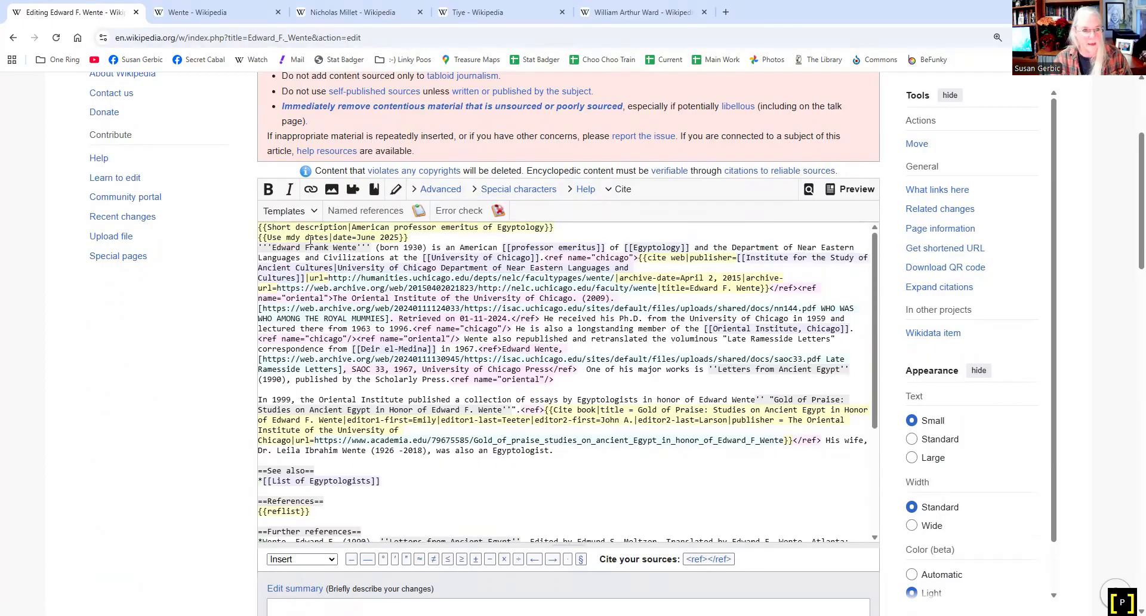
mouse_move(259, 248)
left_mouse_down()
mouse_move(431, 306)
mouse_move(437, 332)
left_mouse_up()
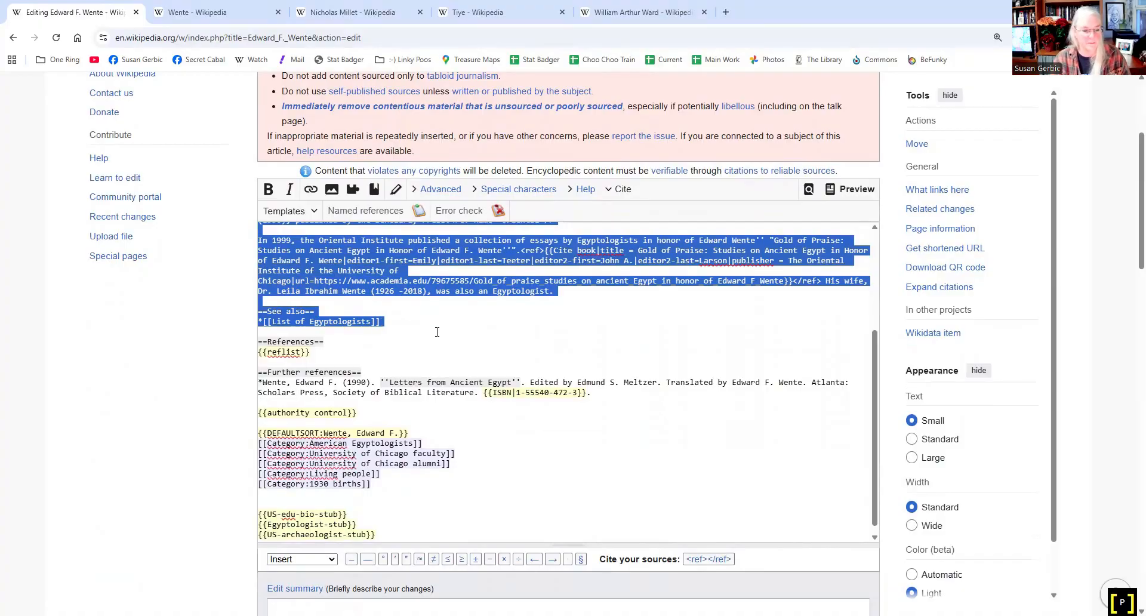
left_click_drag(437, 332, 615, 407)
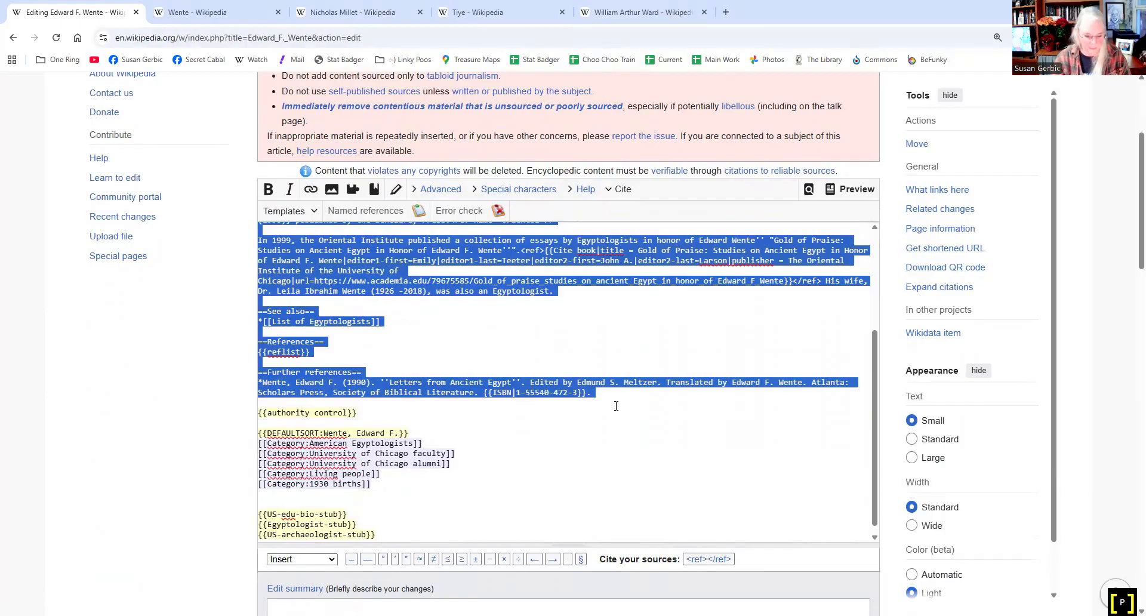
key("Delete")
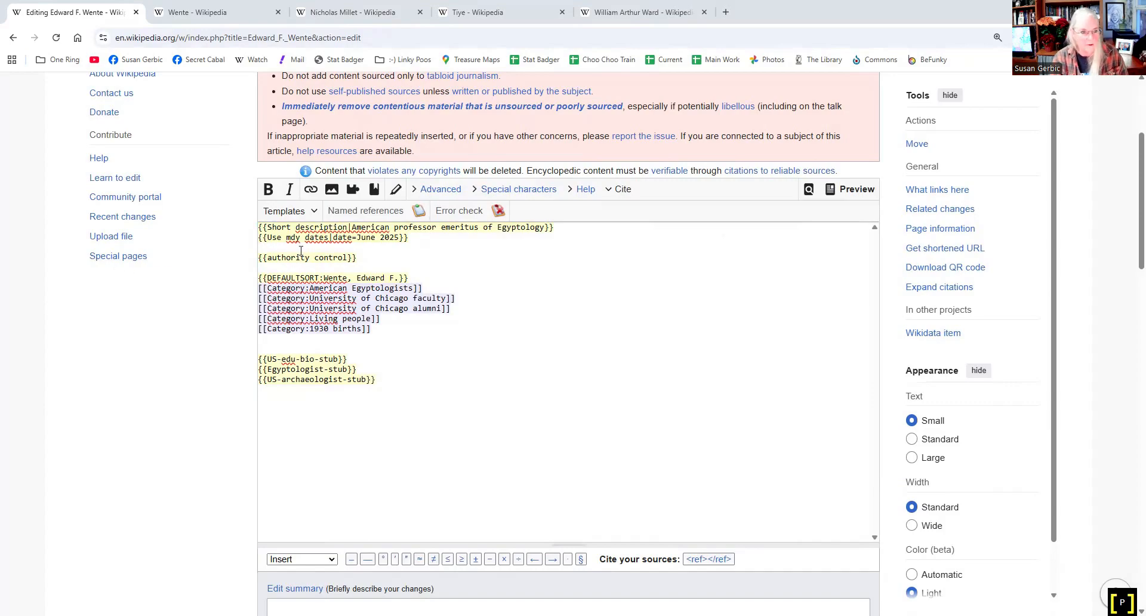
Insert the hidden {{R|Ref}} style comment below the "Use mdy dates" template, followed by several blank lines
type("<!-- ************************************************ * Using {{R|Ref}} style for readability.       * * References at the end under {{reflist|refs=}}* * Please continue using this style             * ************************************************ -->")
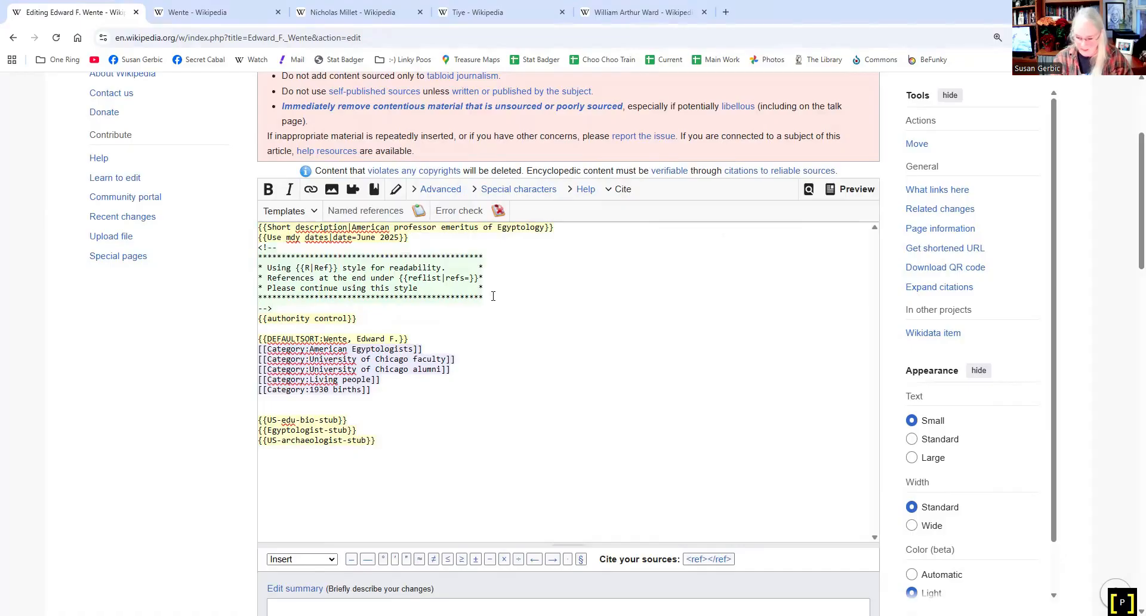
key("Return")
key("Return")
key("Return")
key("Return")
key("Return")
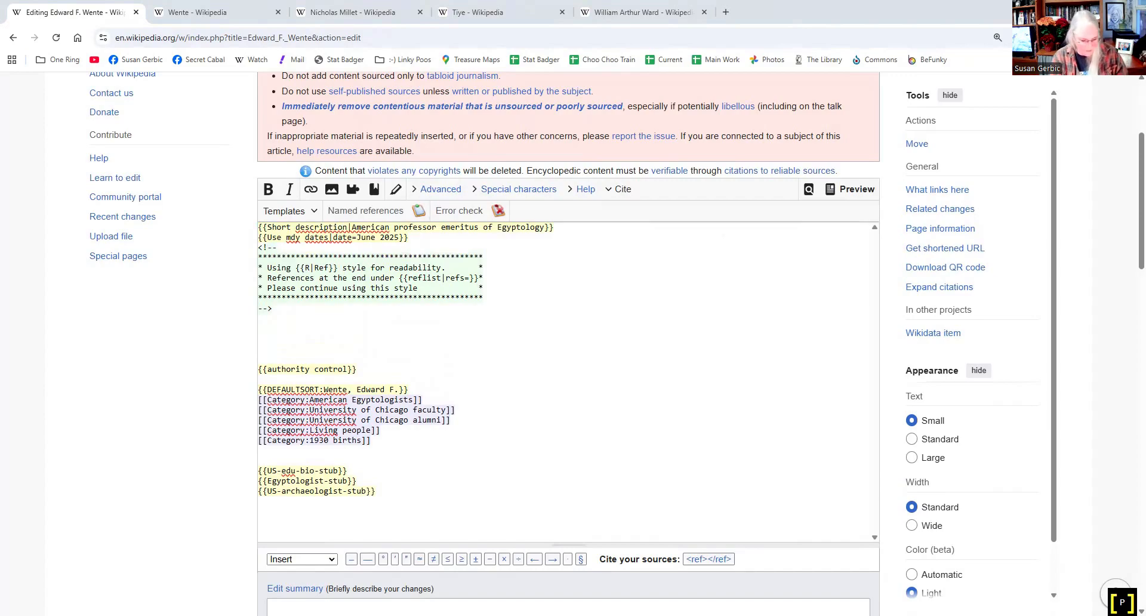
Paste the rewritten biography below the hidden comment, then preview the article and check it from the infobox to the references
left_click(266, 321)
key("ctrl+v")
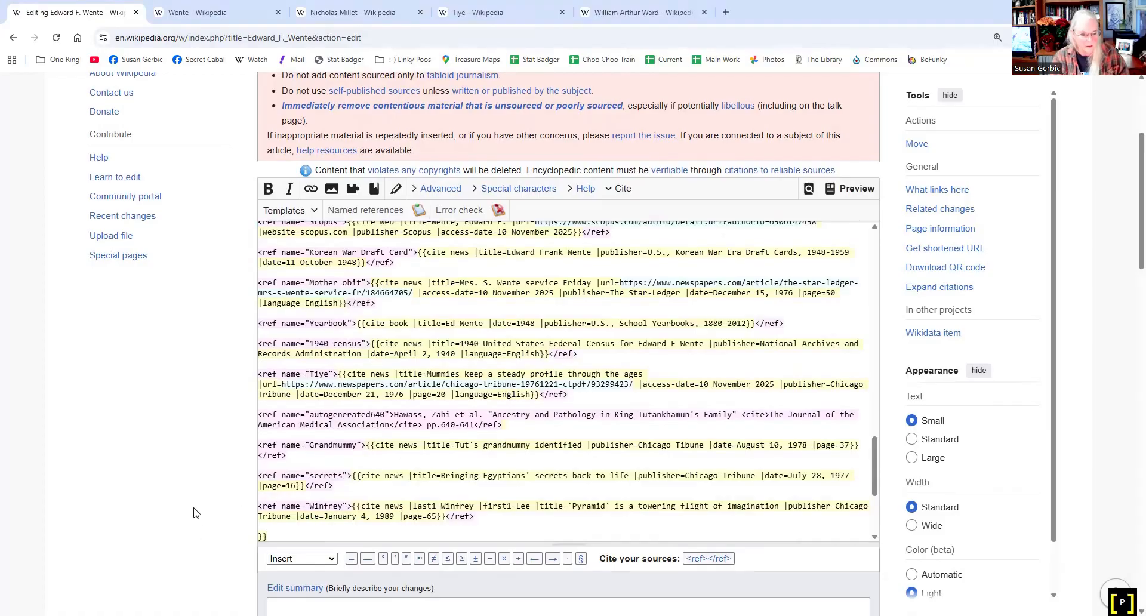
scroll(194, 512, "down", 3)
left_click(404, 485)
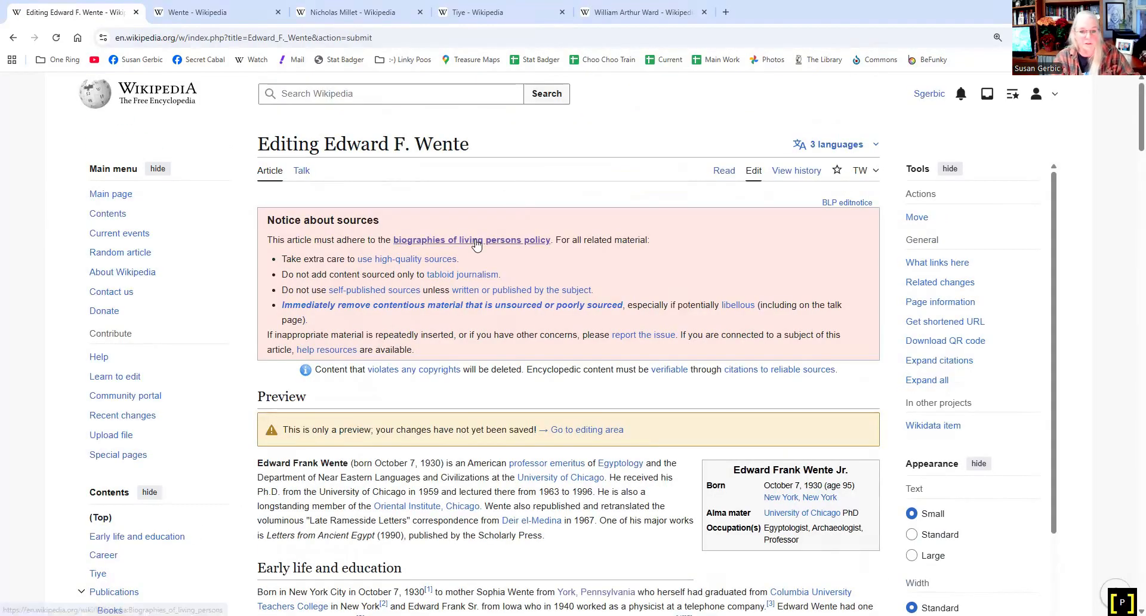
scroll(476, 244, "down", 3)
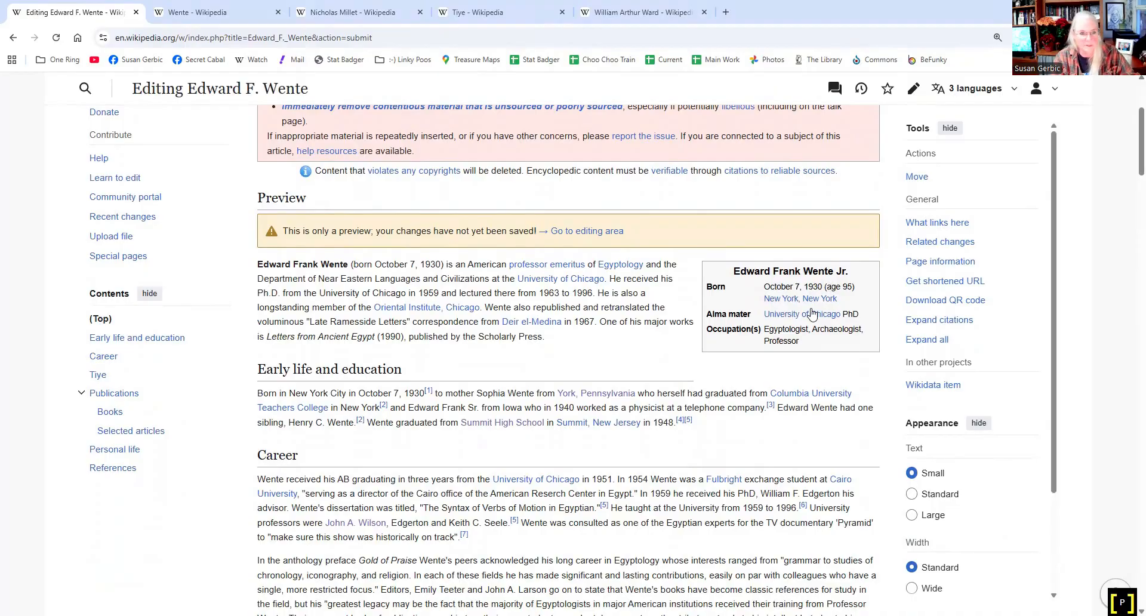
scroll(548, 346, "down", 6)
scroll(549, 344, "down", 10)
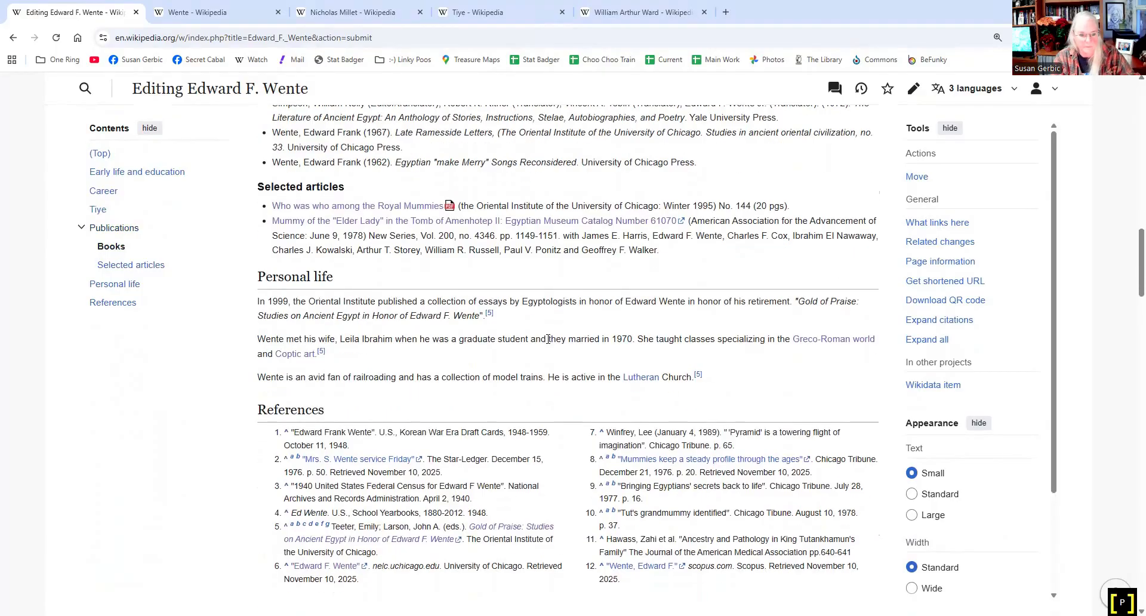
scroll(548, 339, "down", 4)
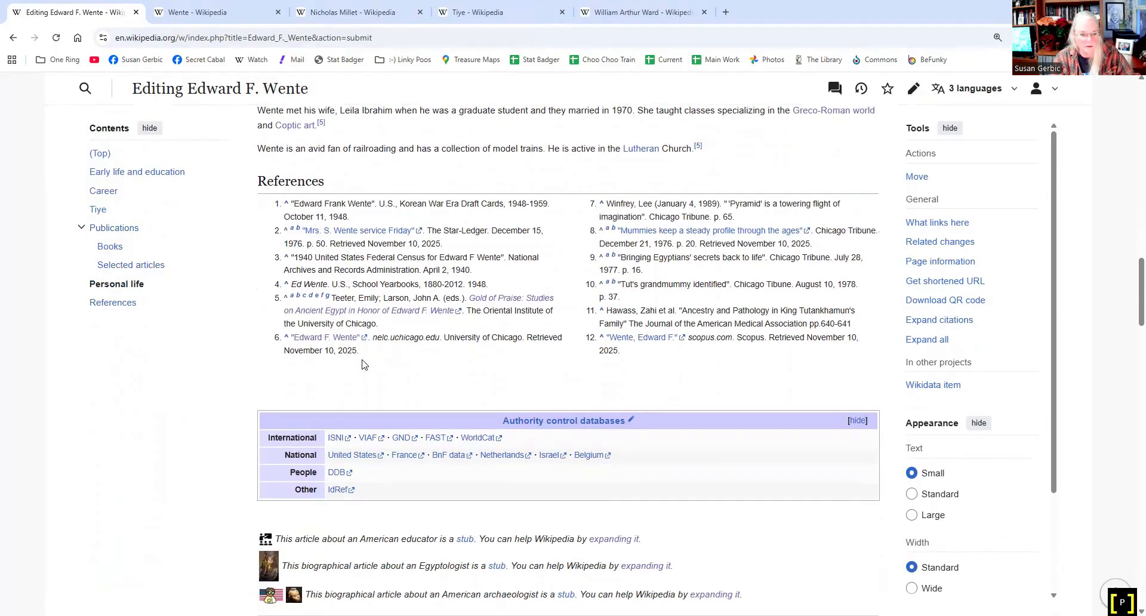
scroll(363, 364, "down", 3)
scroll(226, 445, "down", 1)
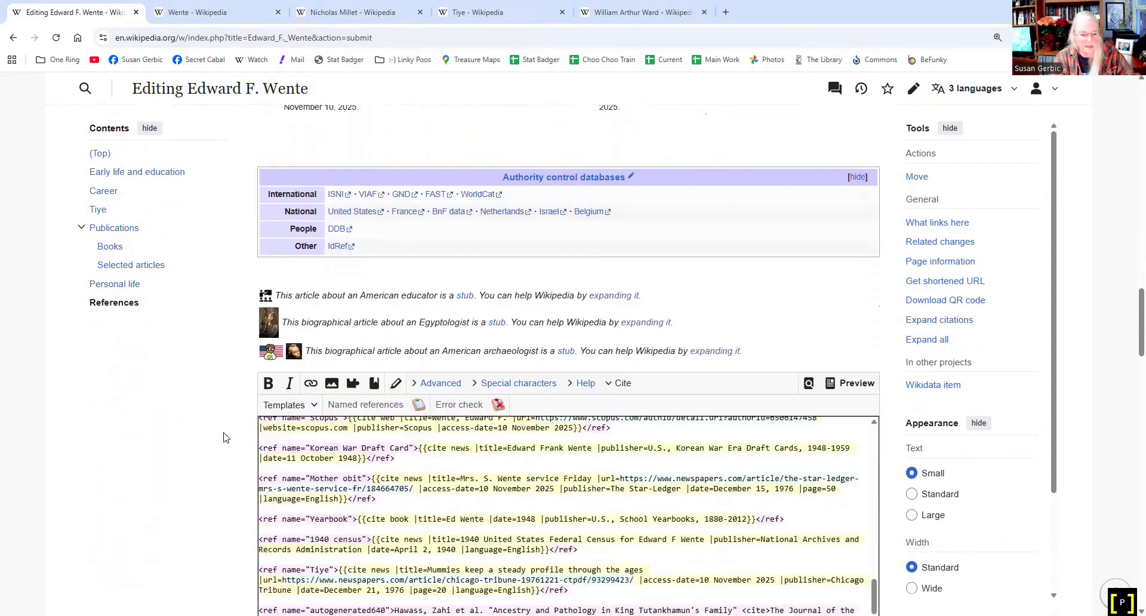
Delete the US-edu-bio-stub, Egyptologist-stub and US-archaeologist-stub templates from the end of the wikitext
scroll(225, 439, "down", 5)
scroll(418, 279, "down", 5)
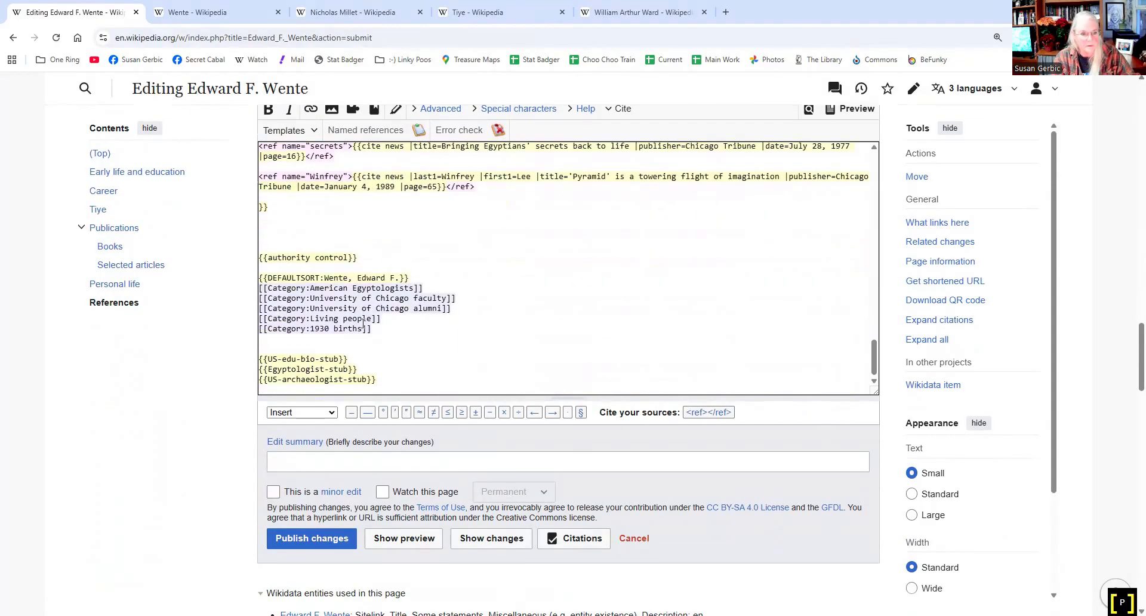
left_click_drag(376, 381, 251, 361)
key("BackSpace")
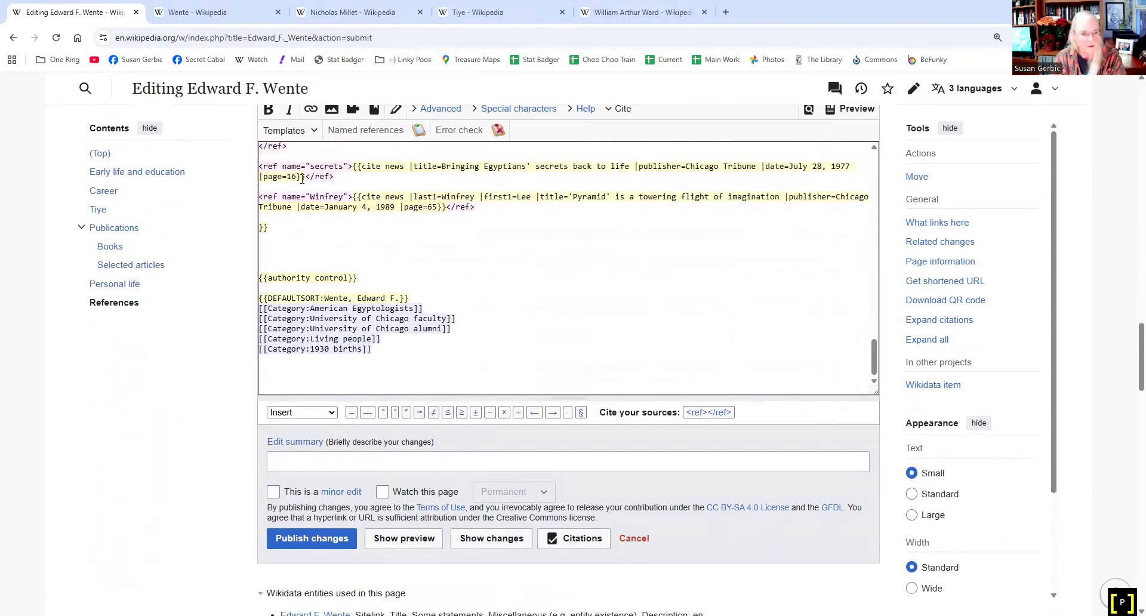
Remove the blank lines before and after the {{authority control}} template
left_click(306, 250)
key("Delete")
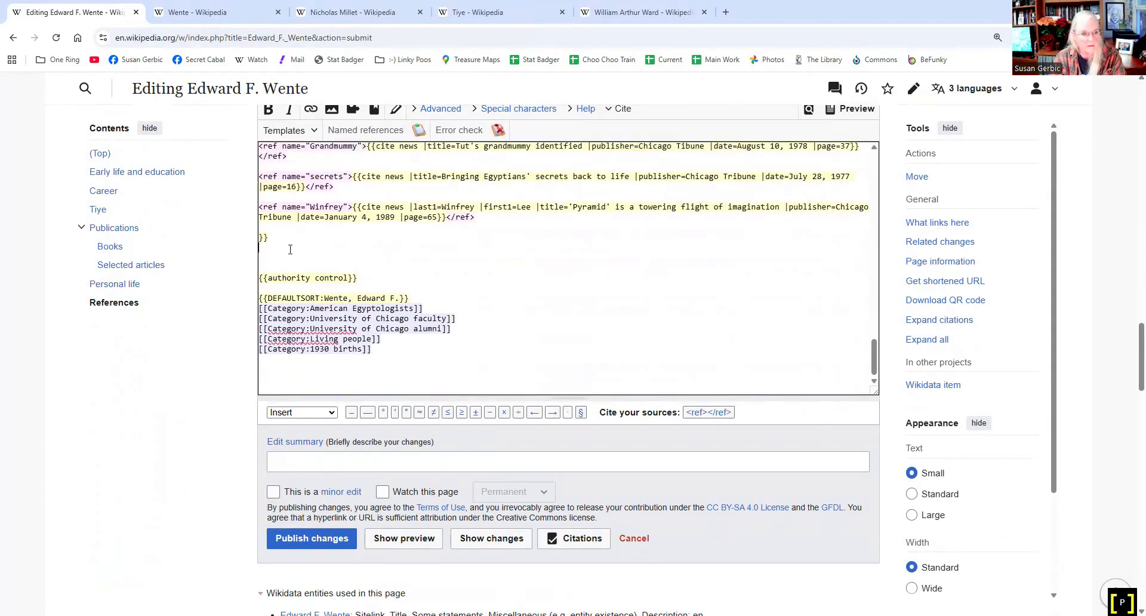
key("Delete")
key("Delete")
key("Delete")
left_click(370, 279)
key("Delete")
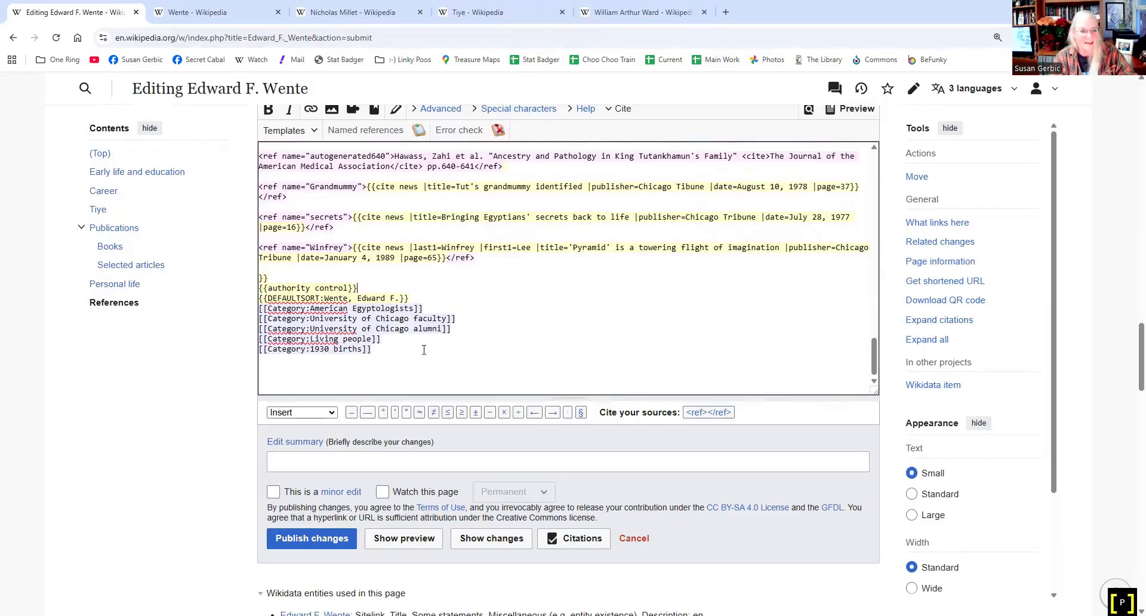
Examine the article's wikitext from the references back up to the infobox, lead and early life section
scroll(433, 334, "up", 10)
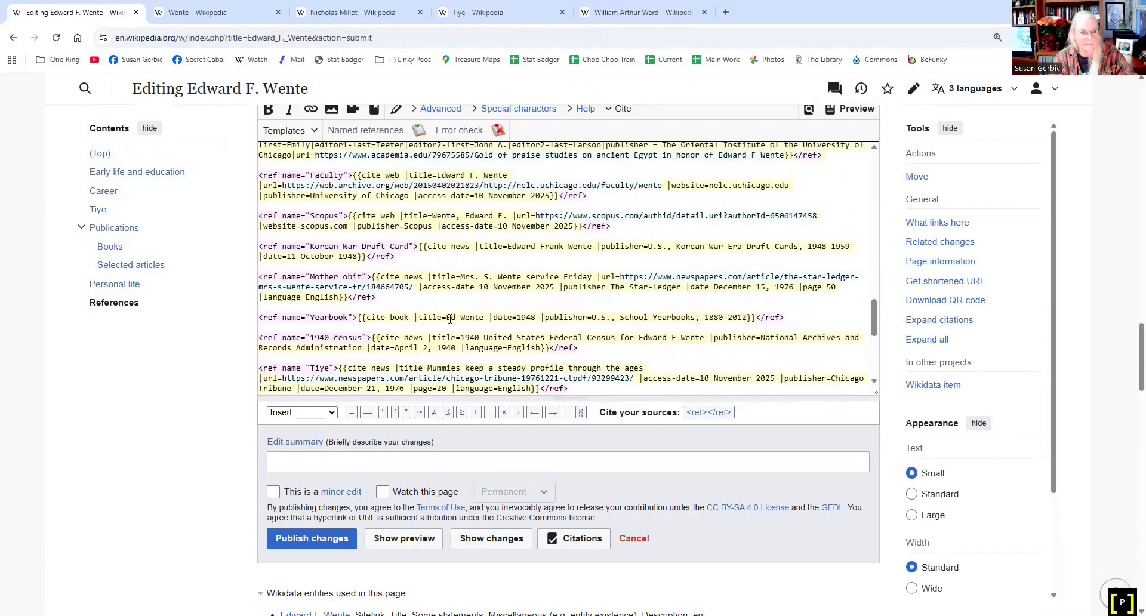
scroll(452, 317, "up", 10)
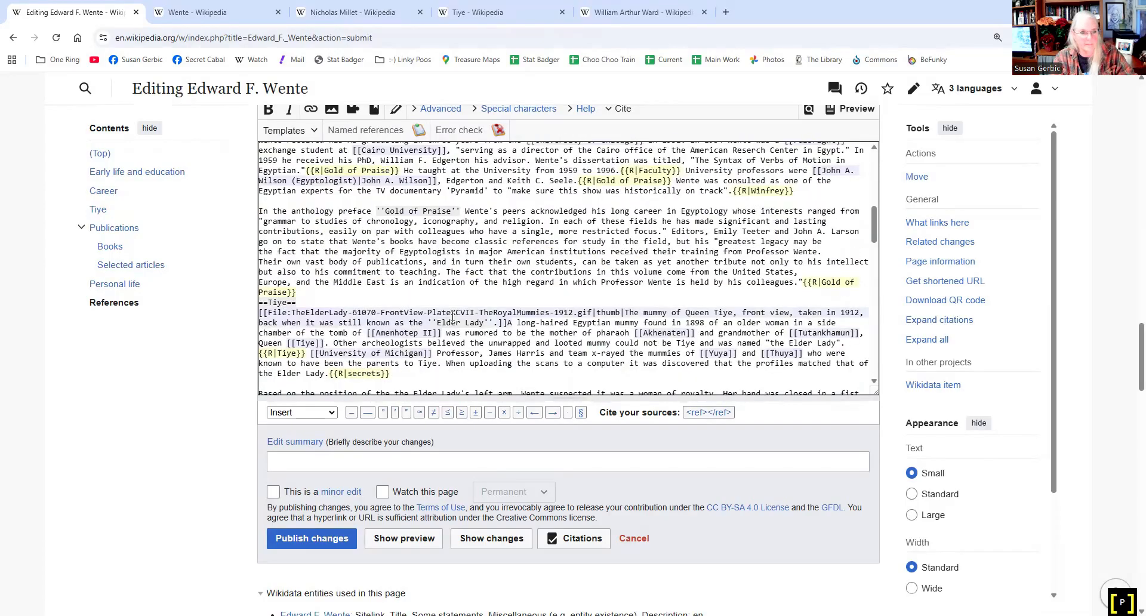
scroll(452, 317, "up", 10)
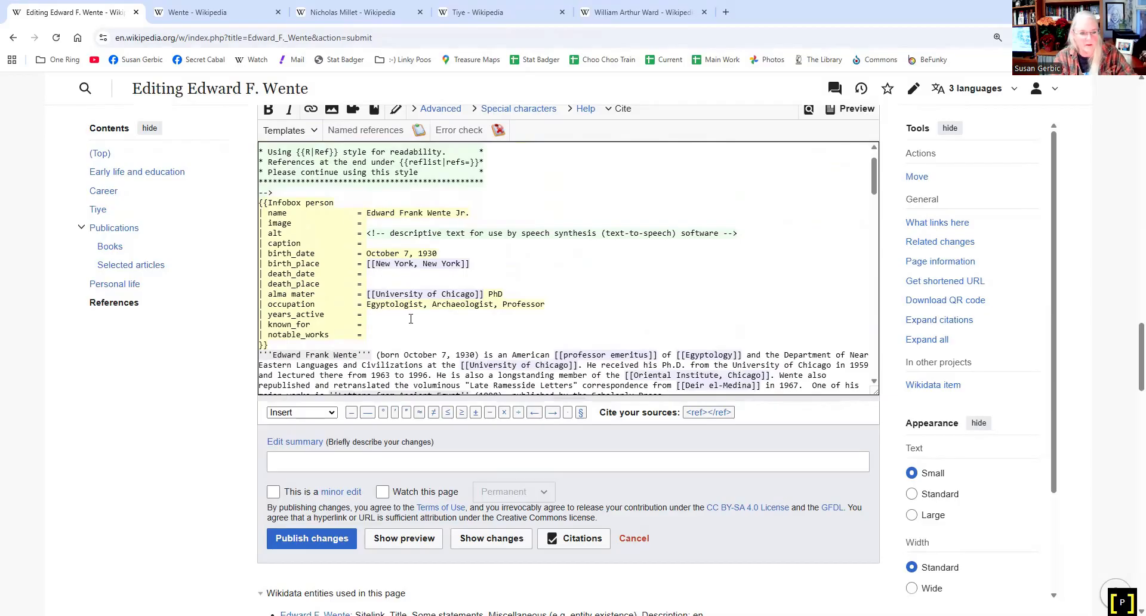
left_click(372, 334)
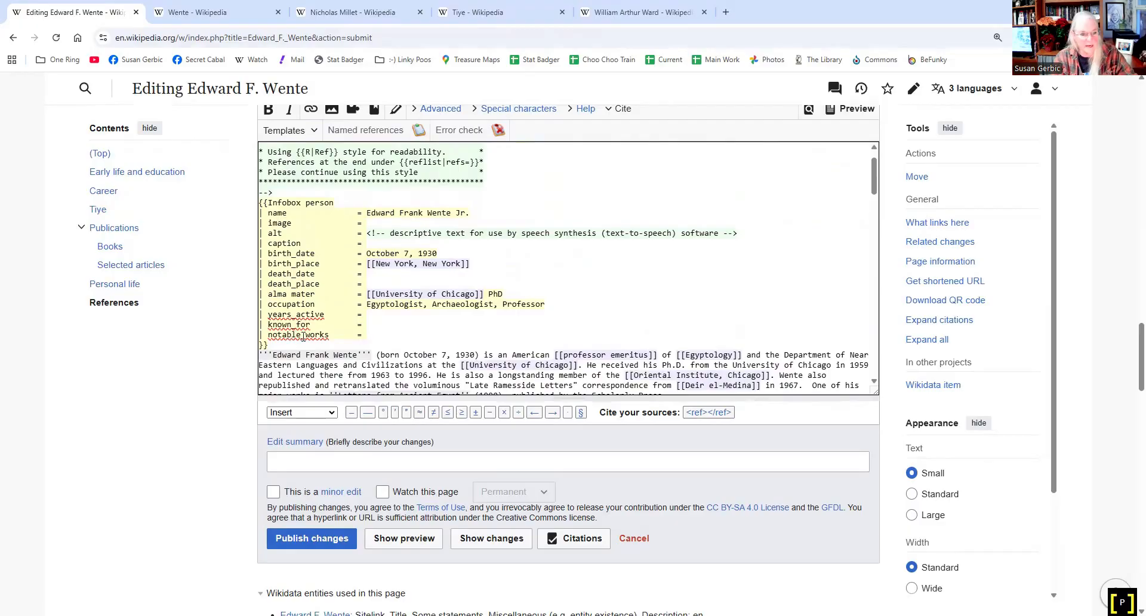
scroll(440, 283, "down", 2)
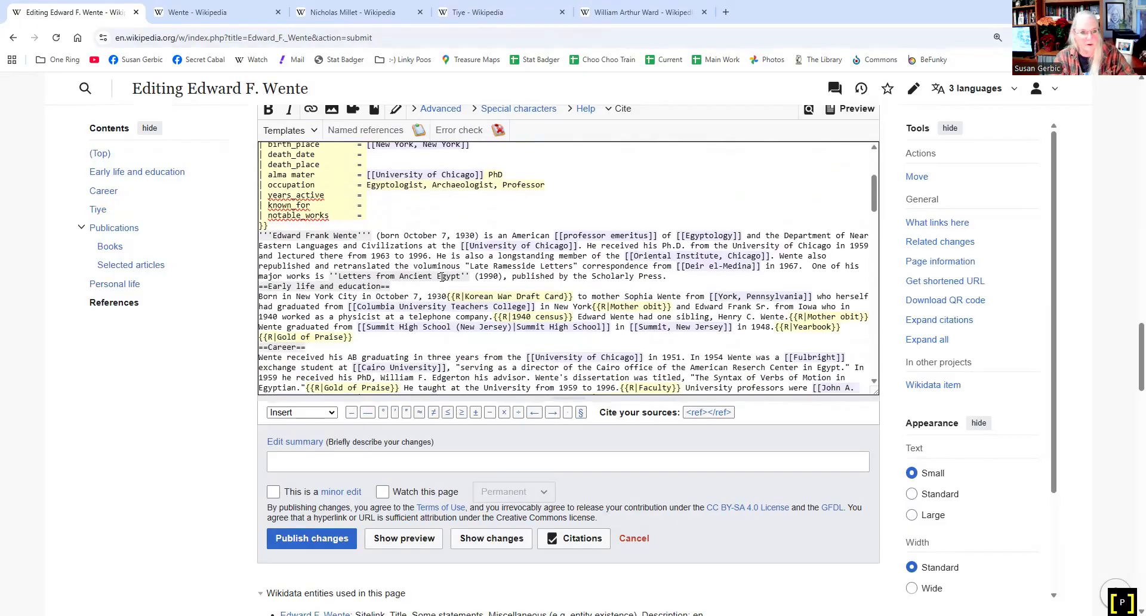
scroll(442, 277, "up", 2)
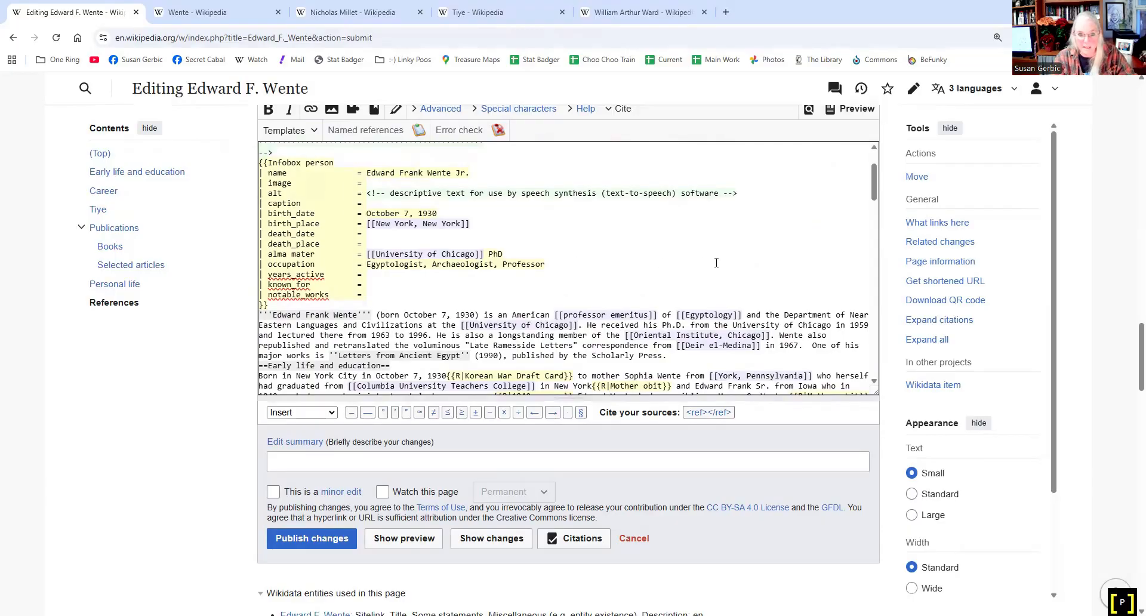
scroll(715, 259, "up", 1)
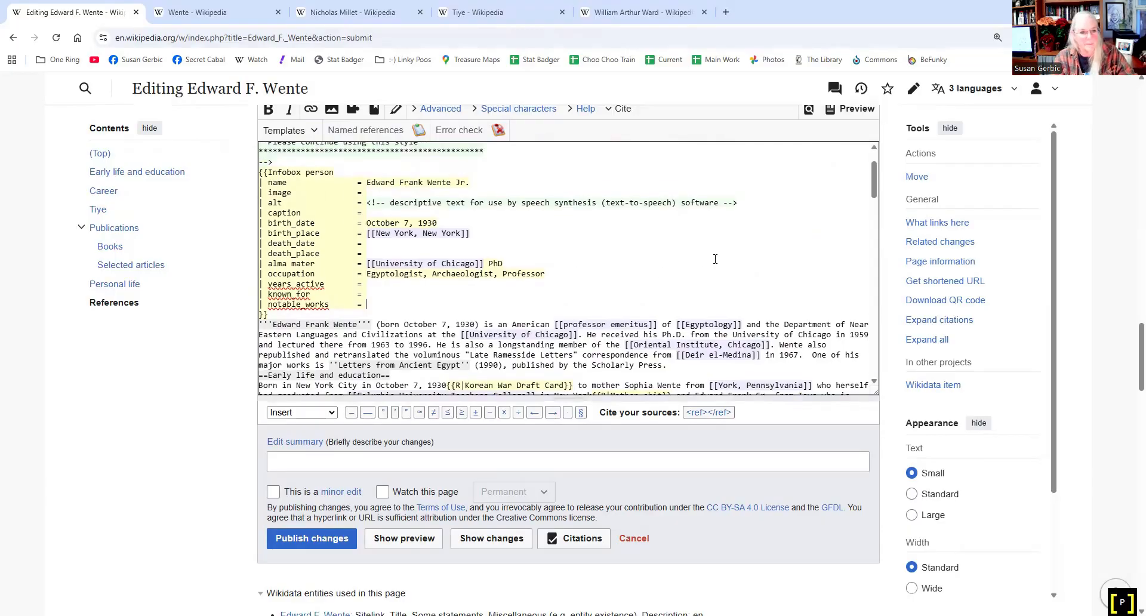
scroll(687, 254, "up", 1)
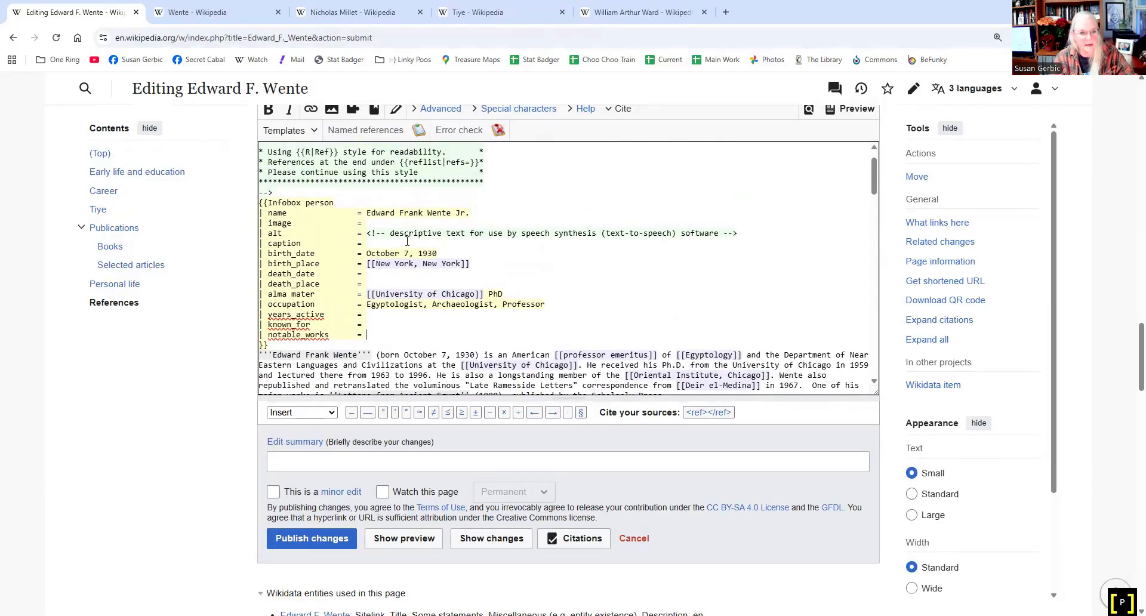
scroll(278, 317, "down", 3)
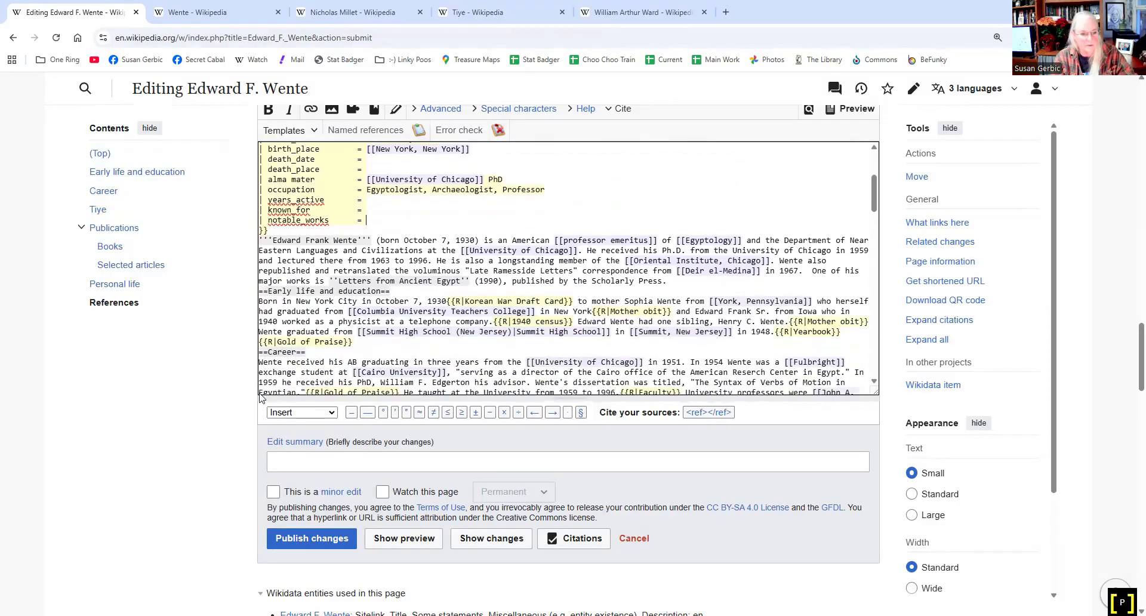
Publish the article with the edit summary "Rewritten page - see talk" and check the live page up to its lead
left_click(282, 457)
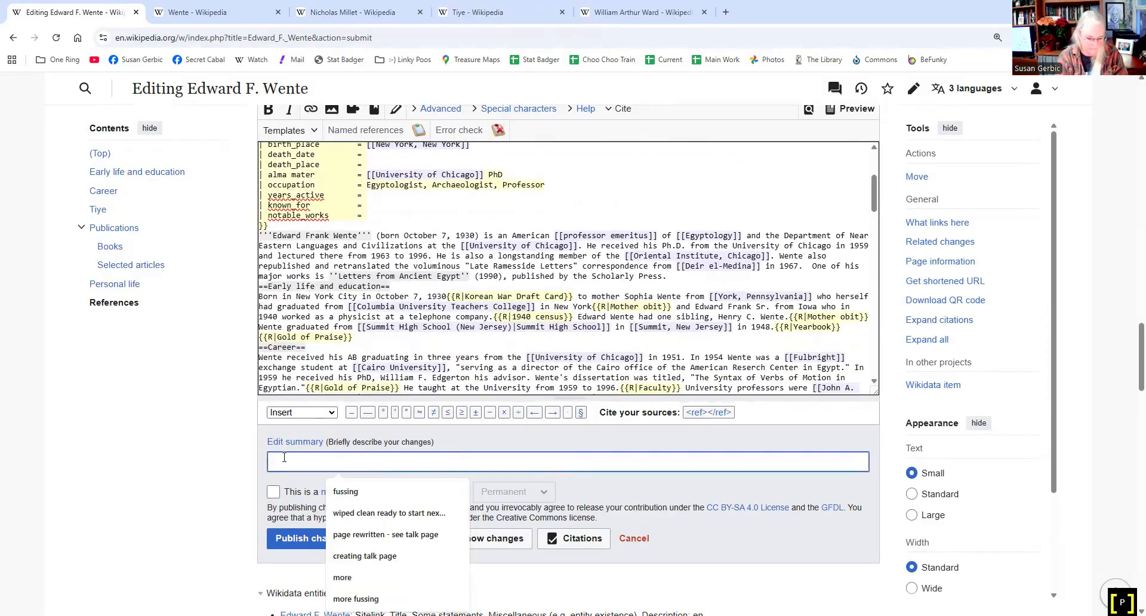
type("re")
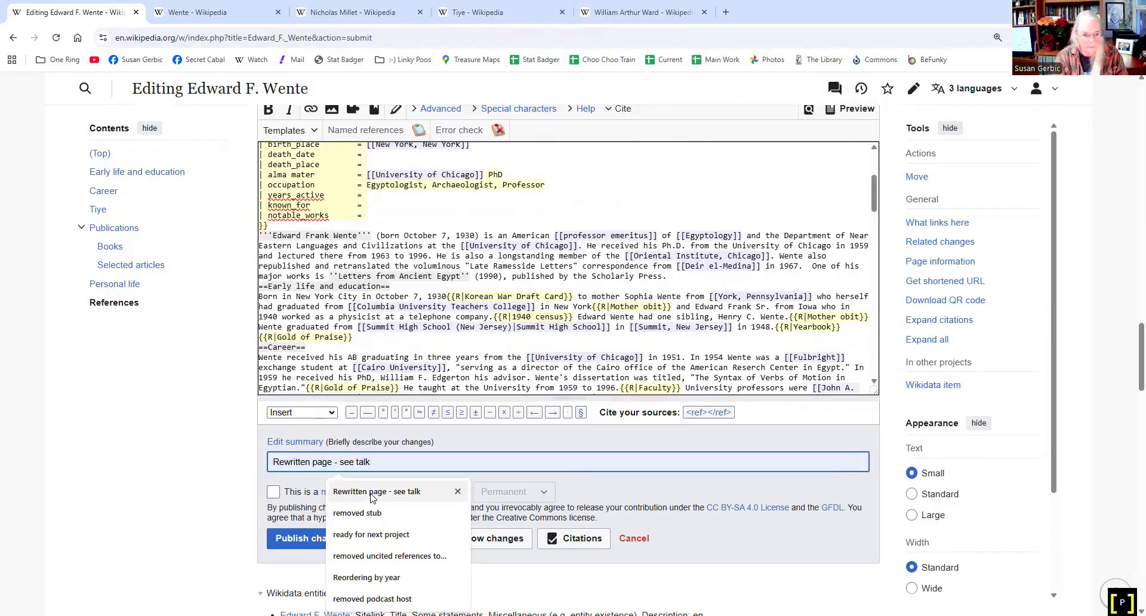
left_click(352, 491)
left_click(323, 538)
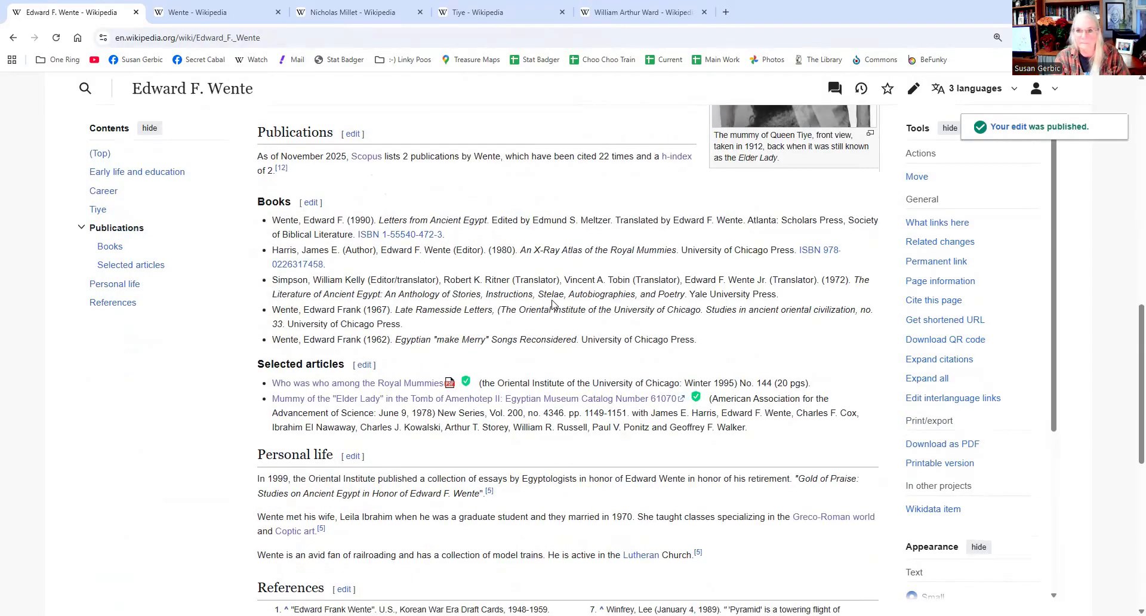
scroll(552, 304, "down", 6)
scroll(553, 305, "up", 10)
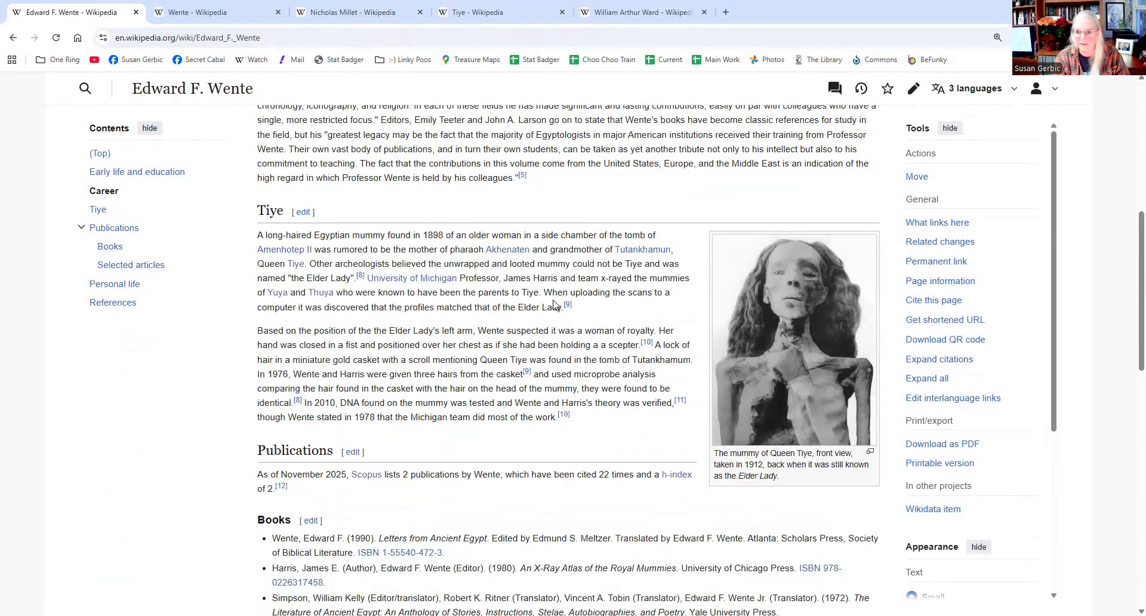
scroll(555, 304, "up", 6)
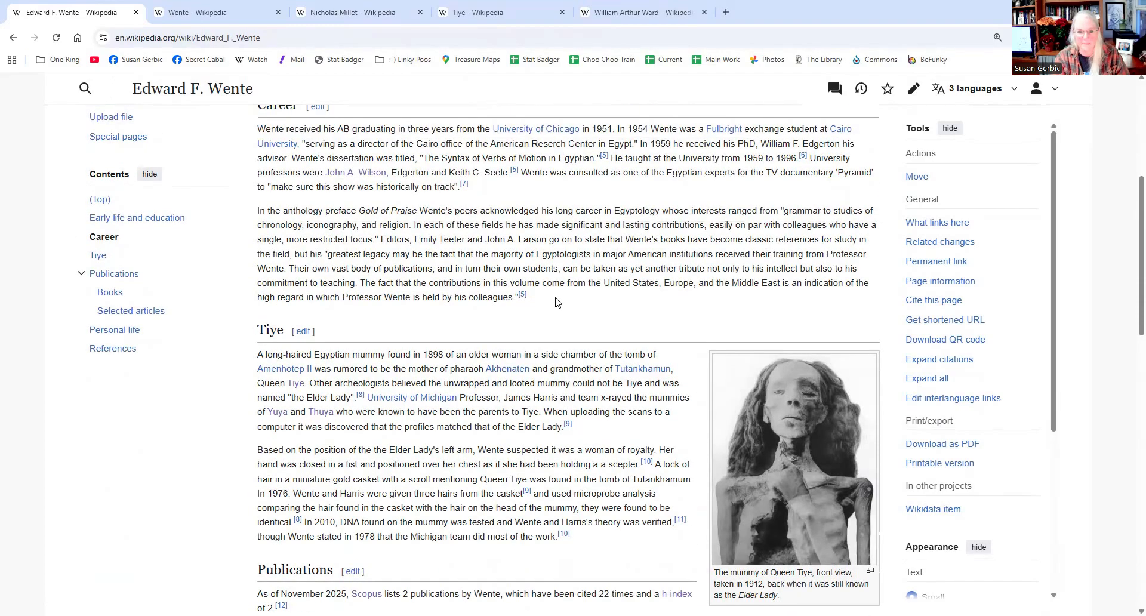
scroll(418, 239, "up", 2)
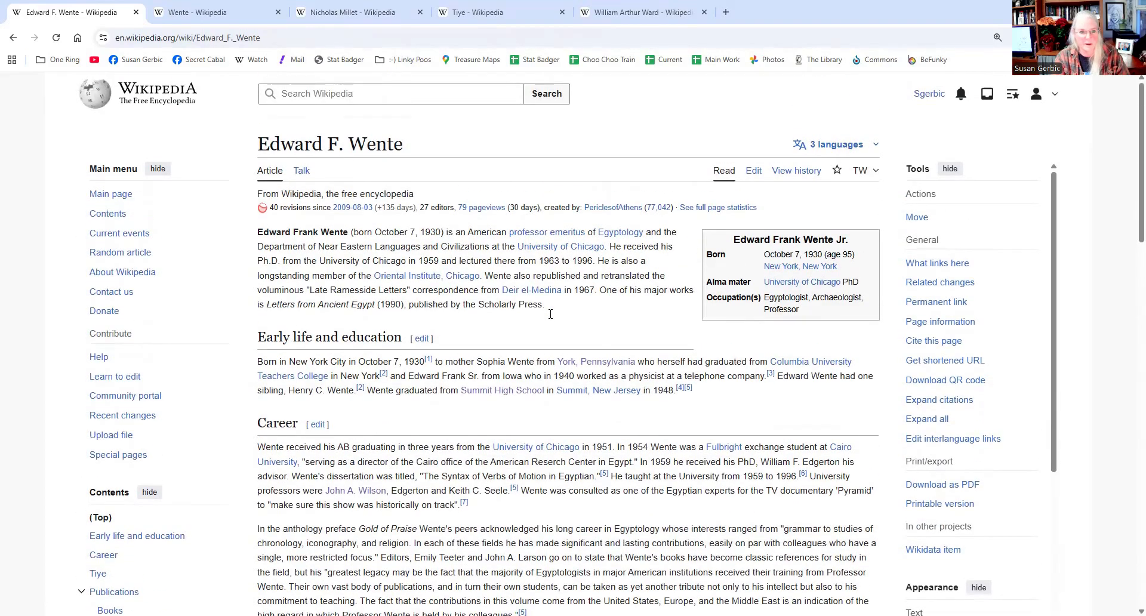
Start a reply to the "Rewrite stub" topic on the article's talk page with "I have rewritten this article and learned lots"
left_click(300, 171)
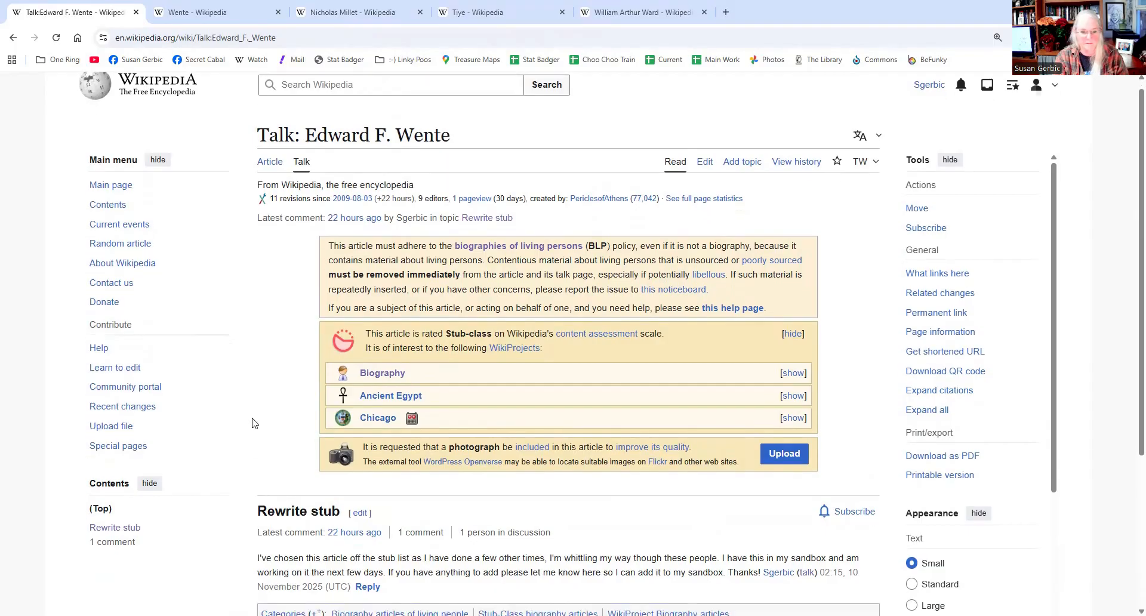
scroll(251, 423, "down", 3)
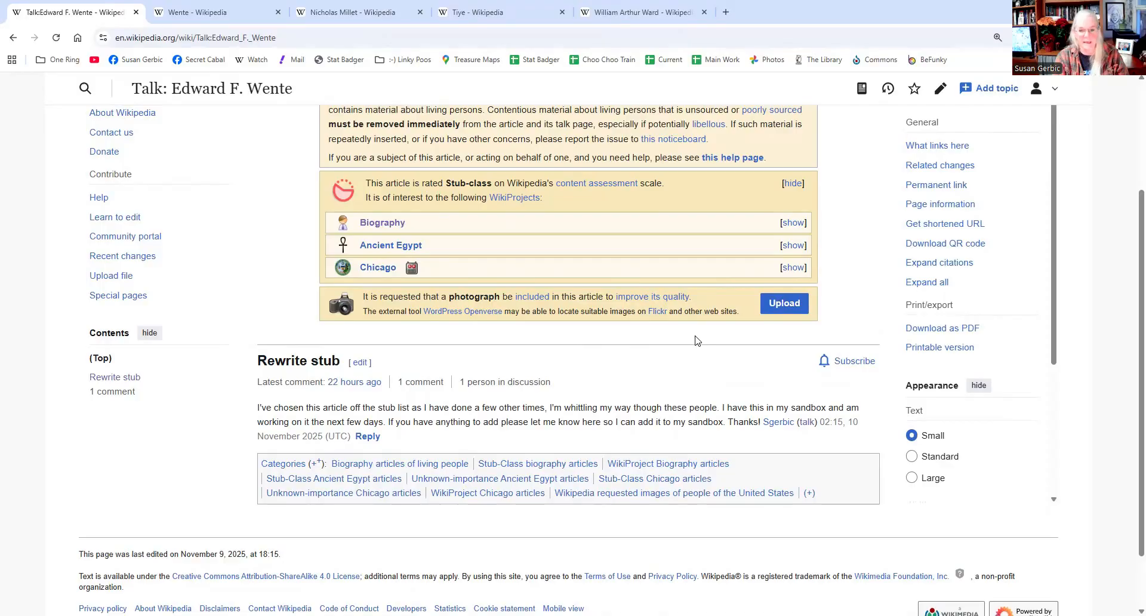
mouse_move(660, 318)
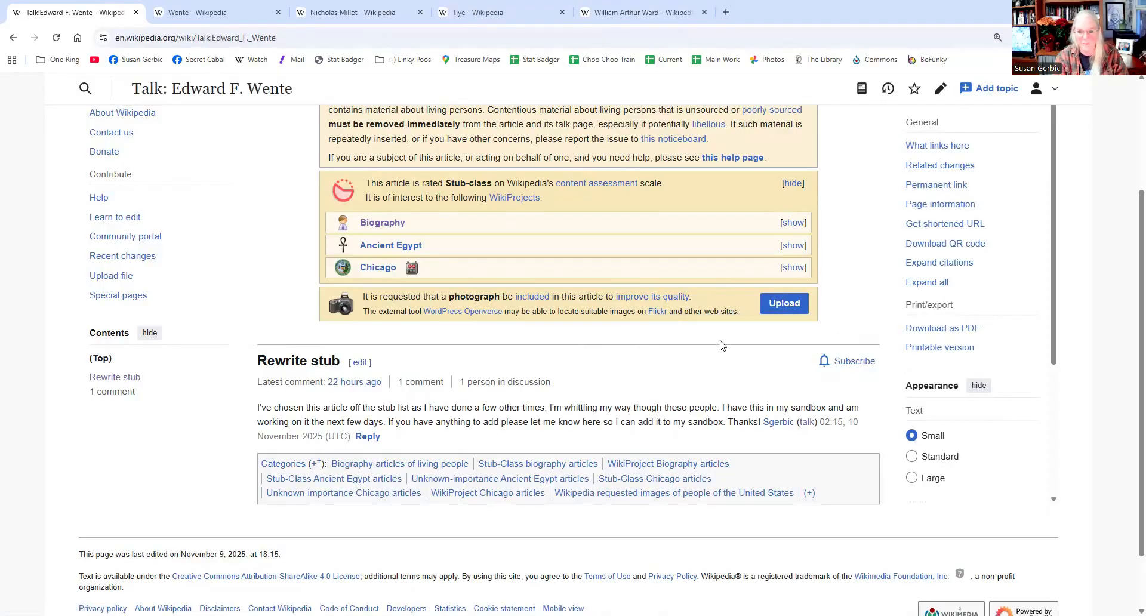
scroll(654, 347, "down", 2)
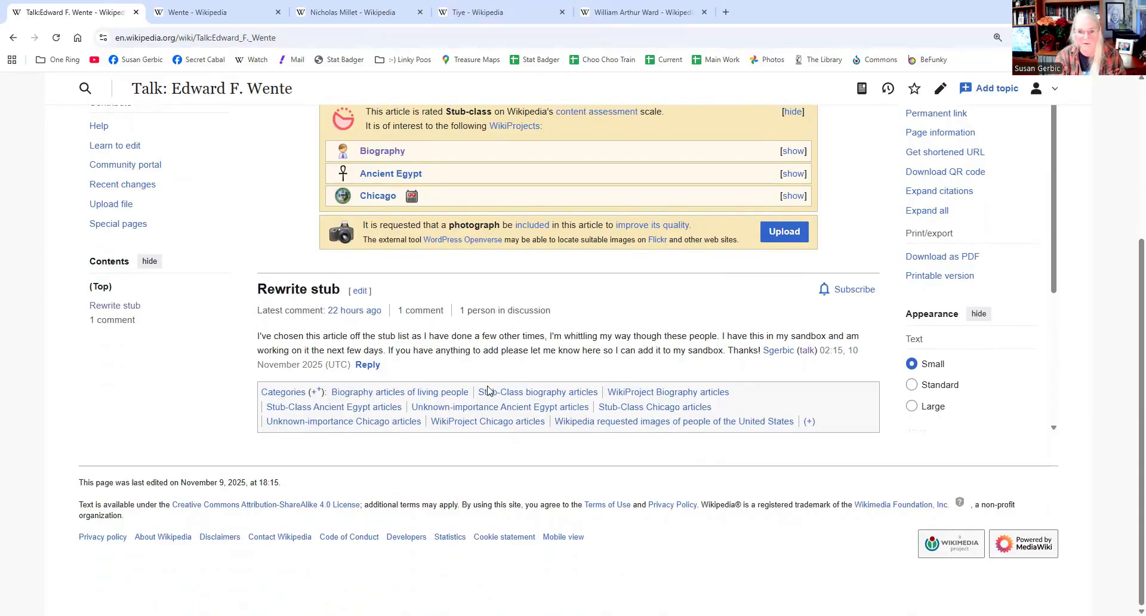
left_click(367, 365)
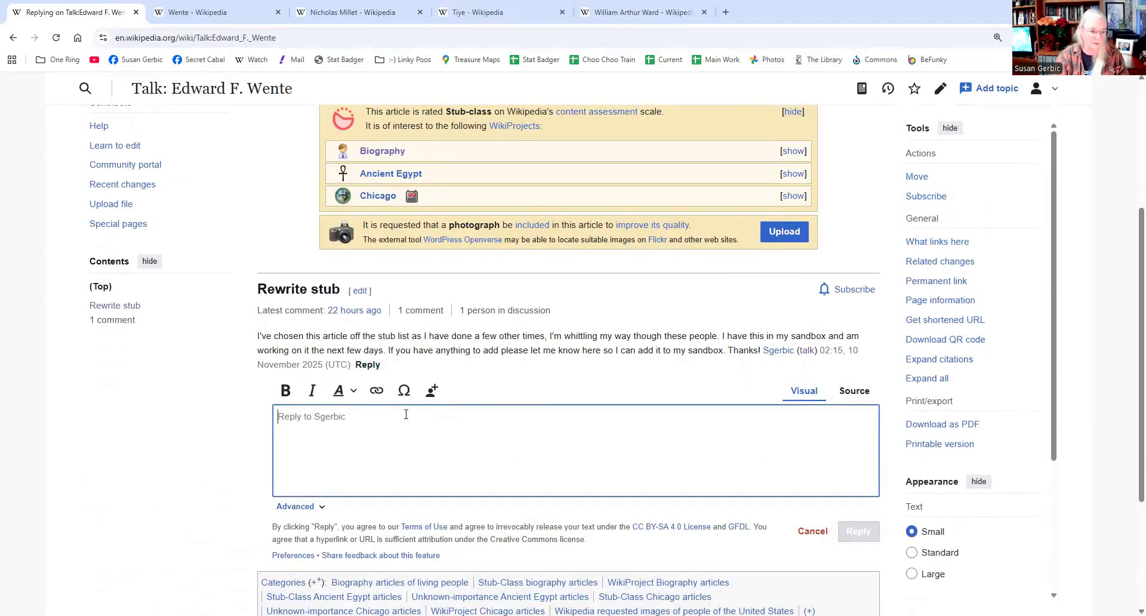
type("I have rw")
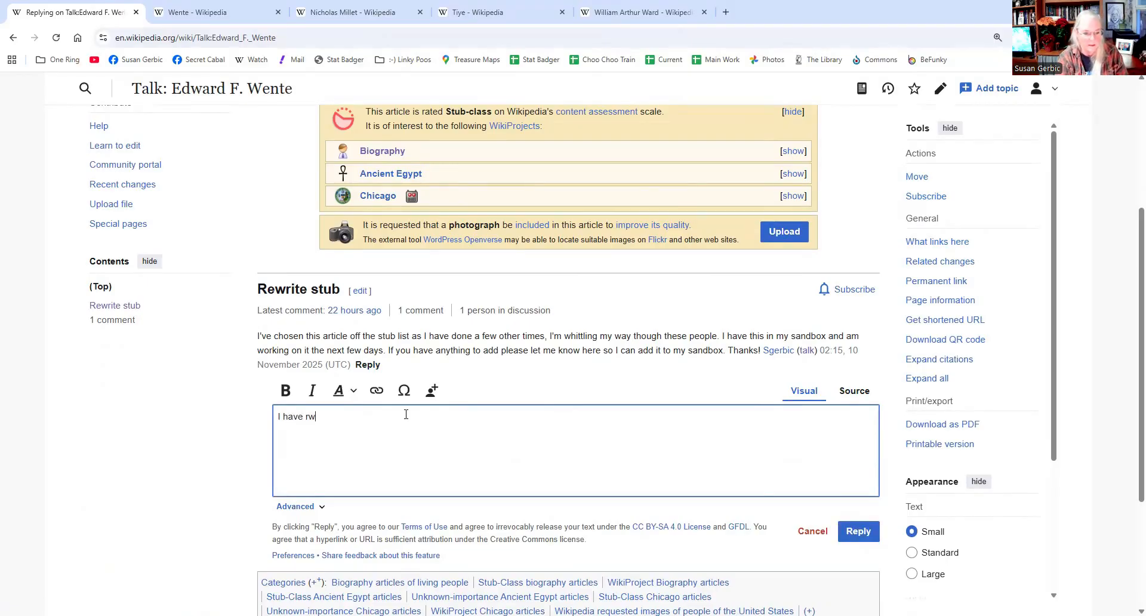
key("BackSpace")
type("ewritten this ")
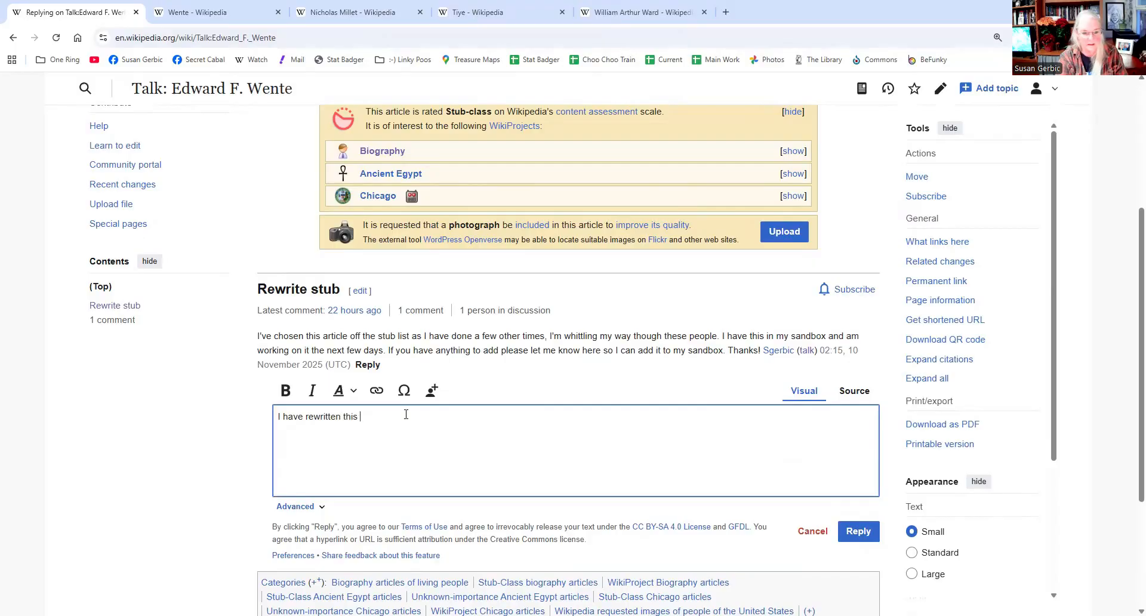
type("article and learned lots")
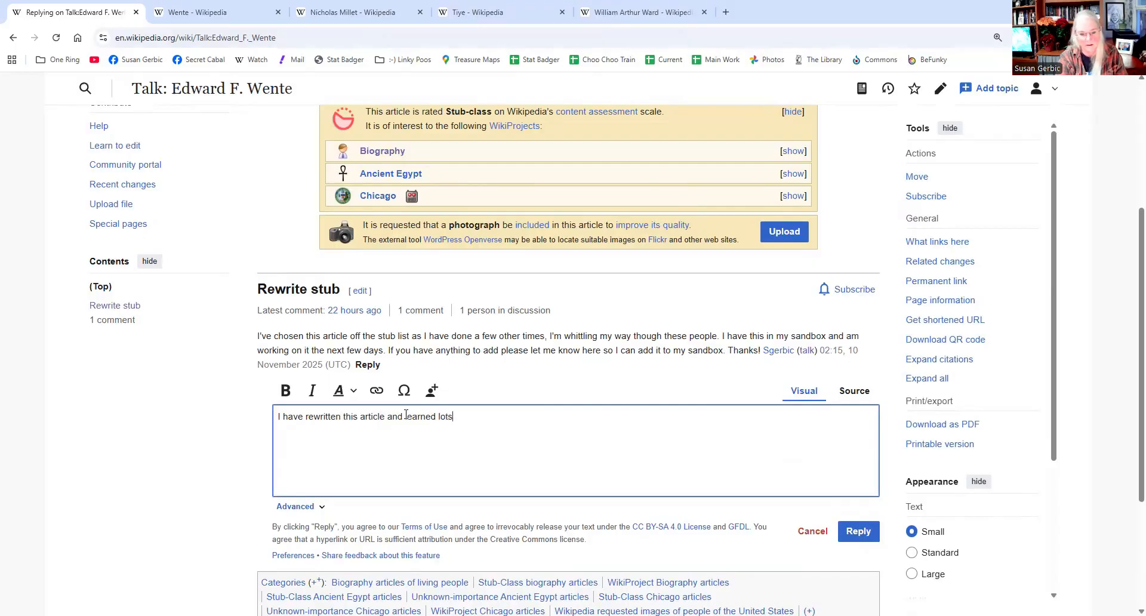
Add to the reply the sentence "I have requested a photograph and hope someone adds one."
type(". I have requested a photograph ")
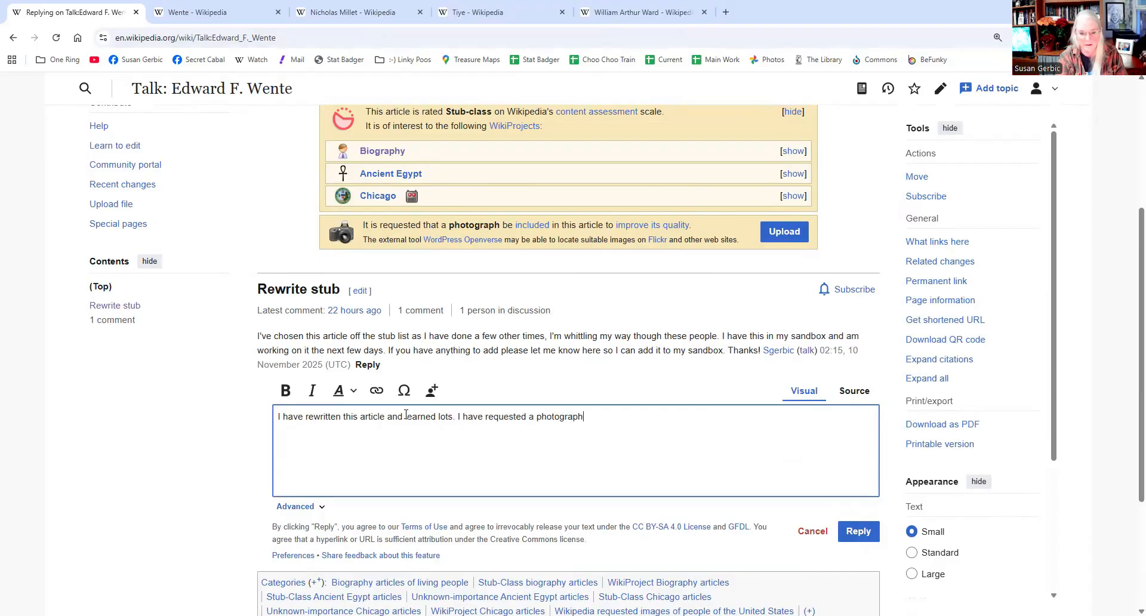
type("and ")
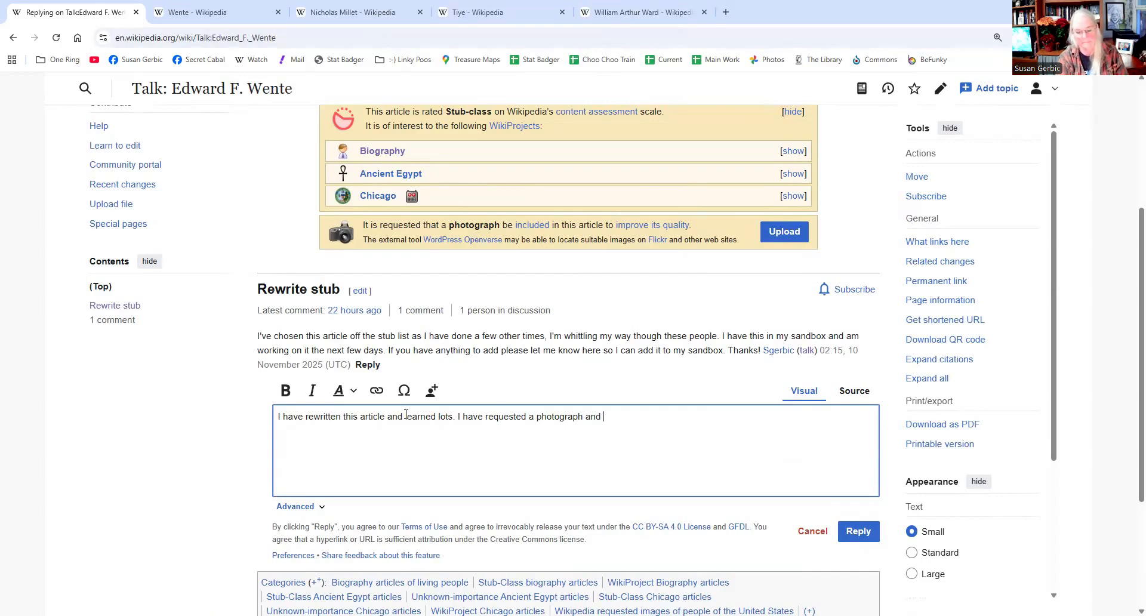
type("hope someone")
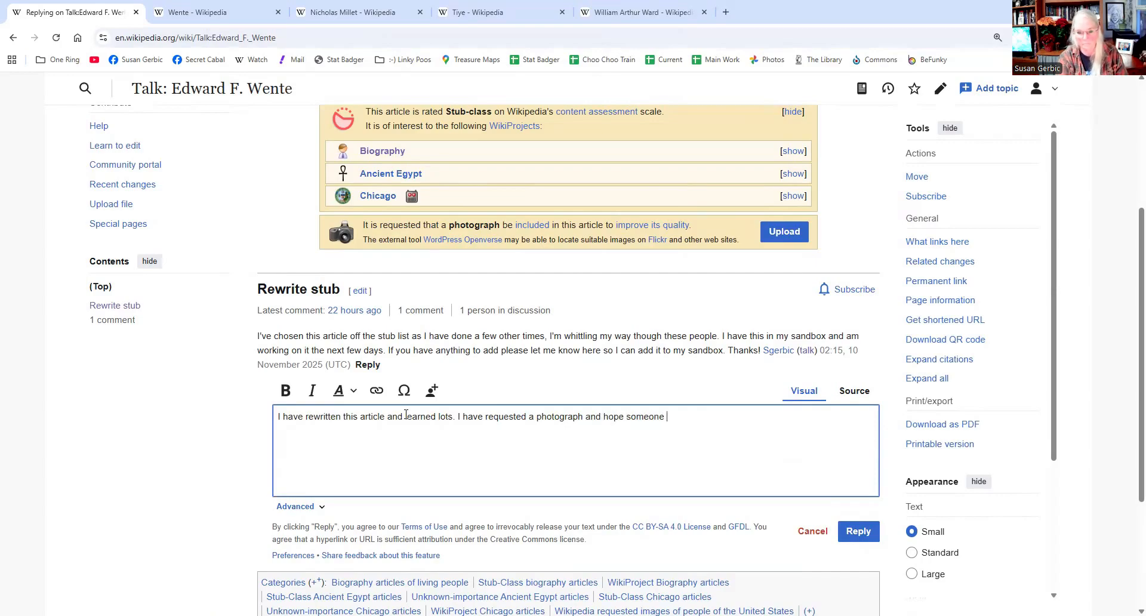
type(" adds one.")
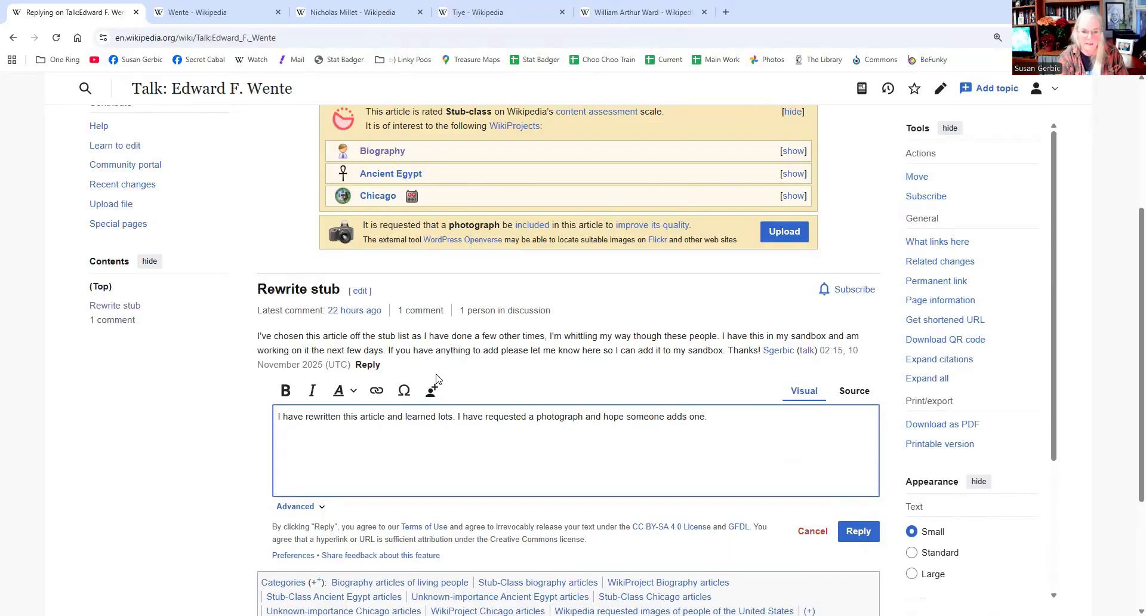
Continue the reply with "I would love it more got added to this article and expanded more on his wife, but I could find very little."
type("I would love it ")
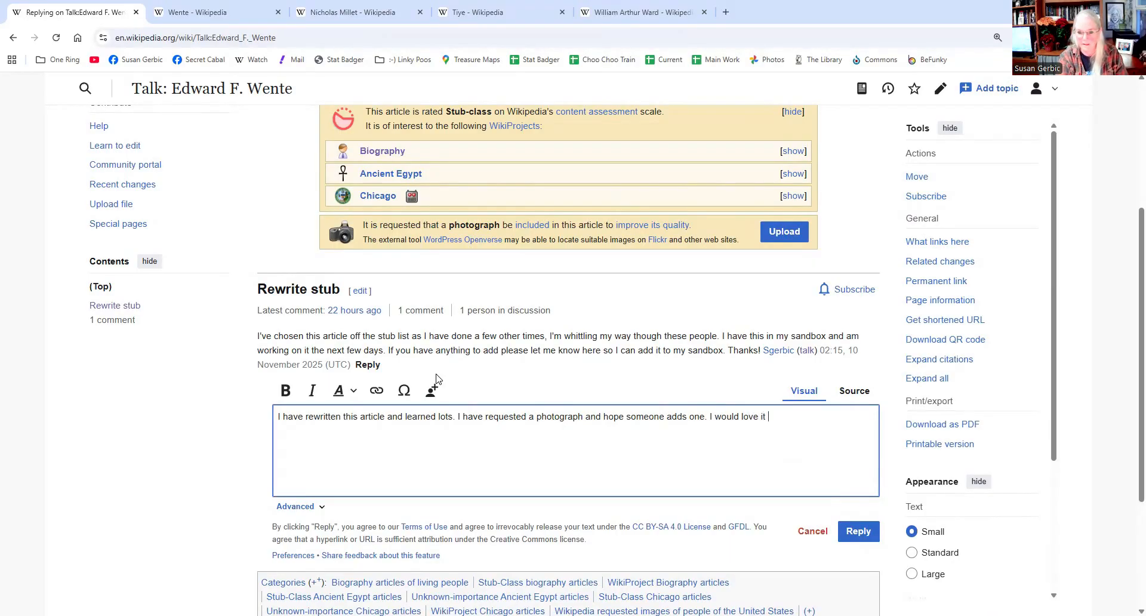
type("more ")
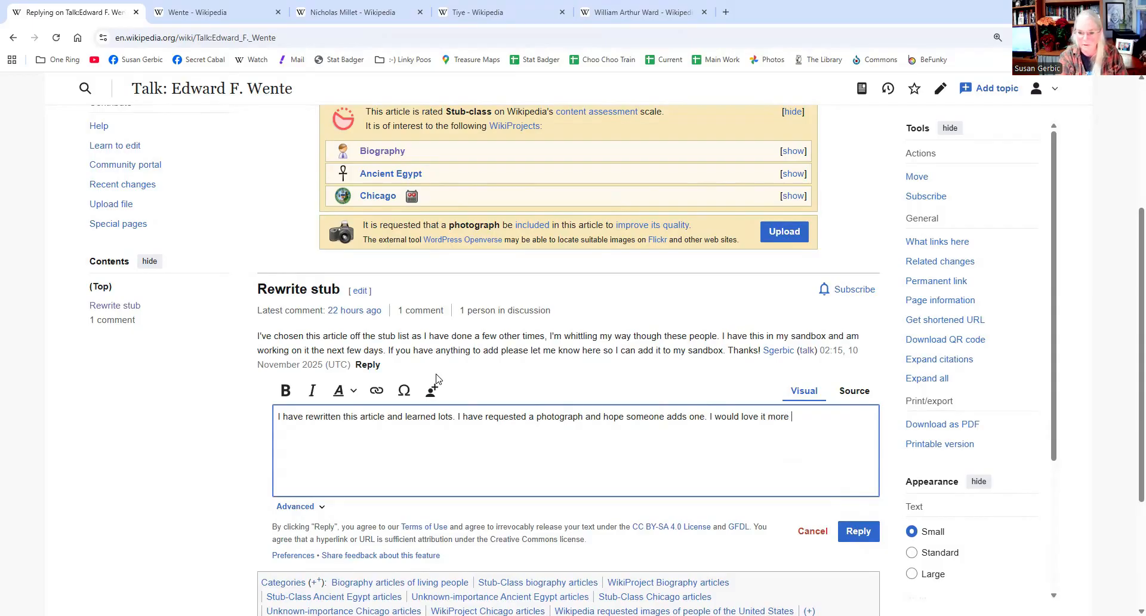
type("got added to this articl")
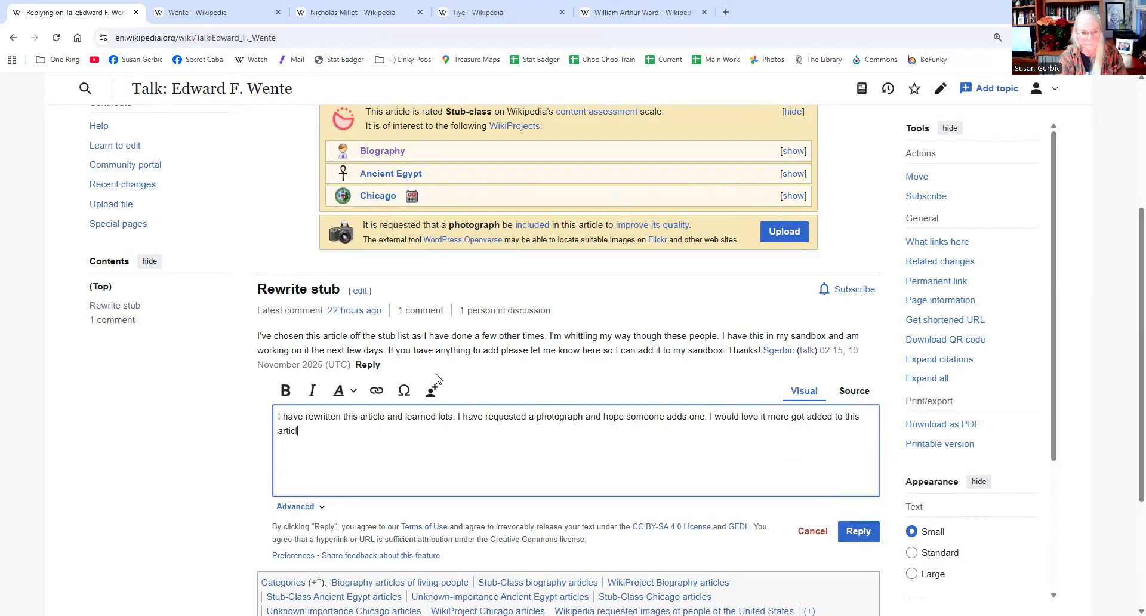
type("e and ")
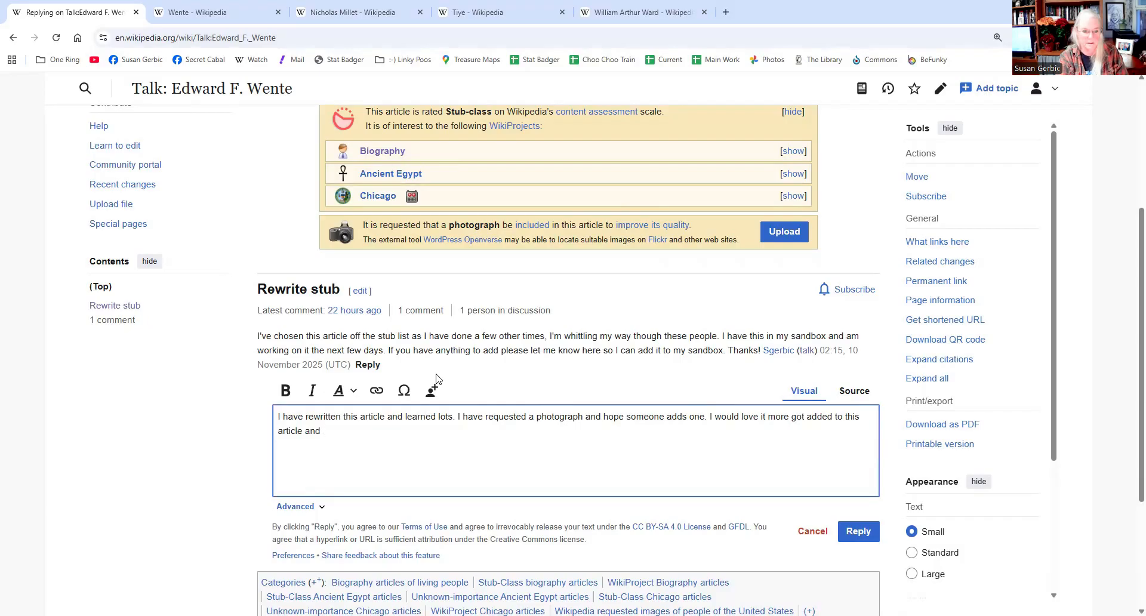
type("expanded more on his wife")
key("BackSpace")
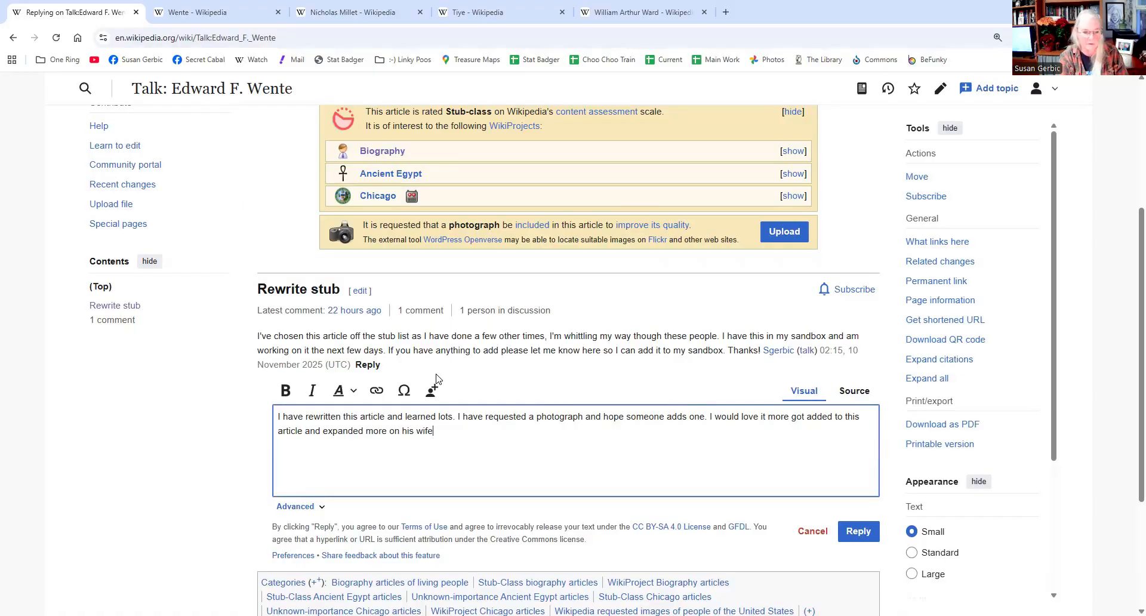
type(", but I could find very litt")
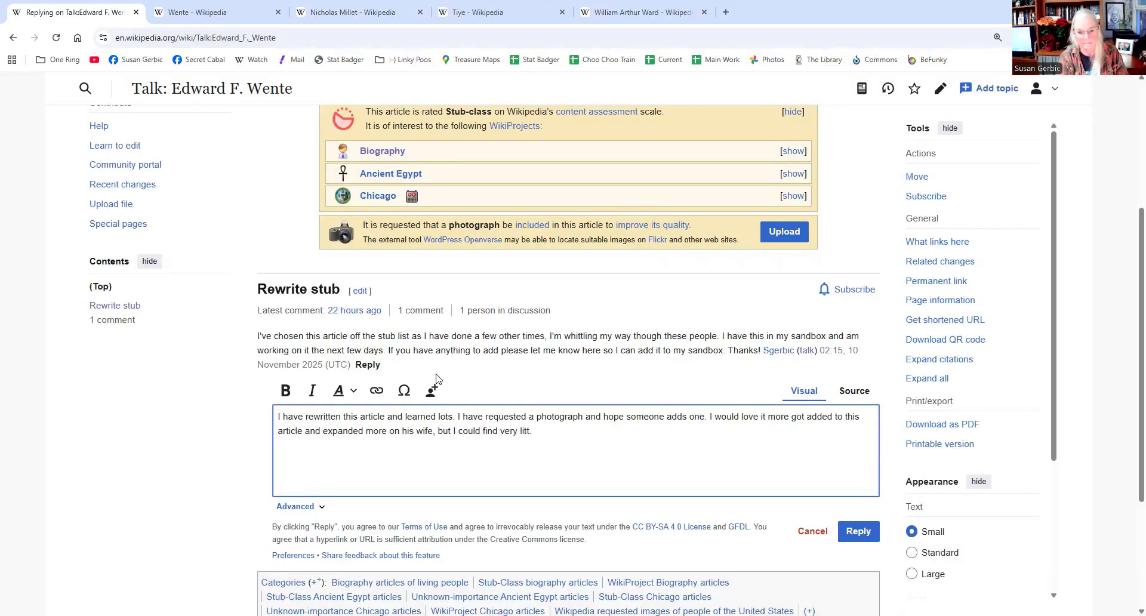
type("le. ")
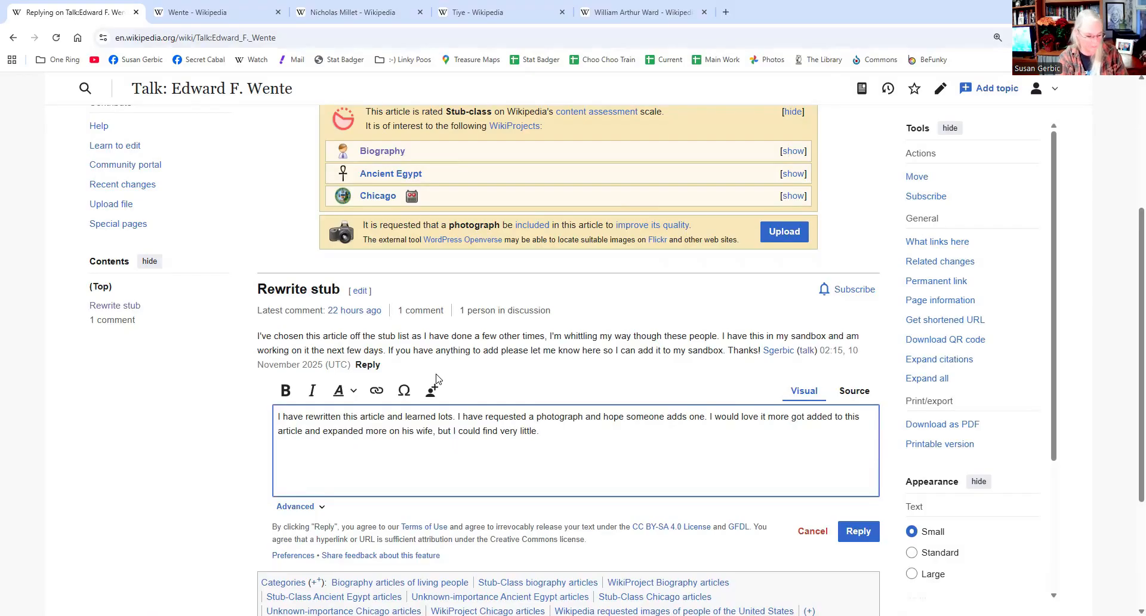
End the reply with "Enjoy!" and a ~~~~ signature, and post it
type("~~~")
key("BackSpace")
key("BackSpace")
key("BackSpace")
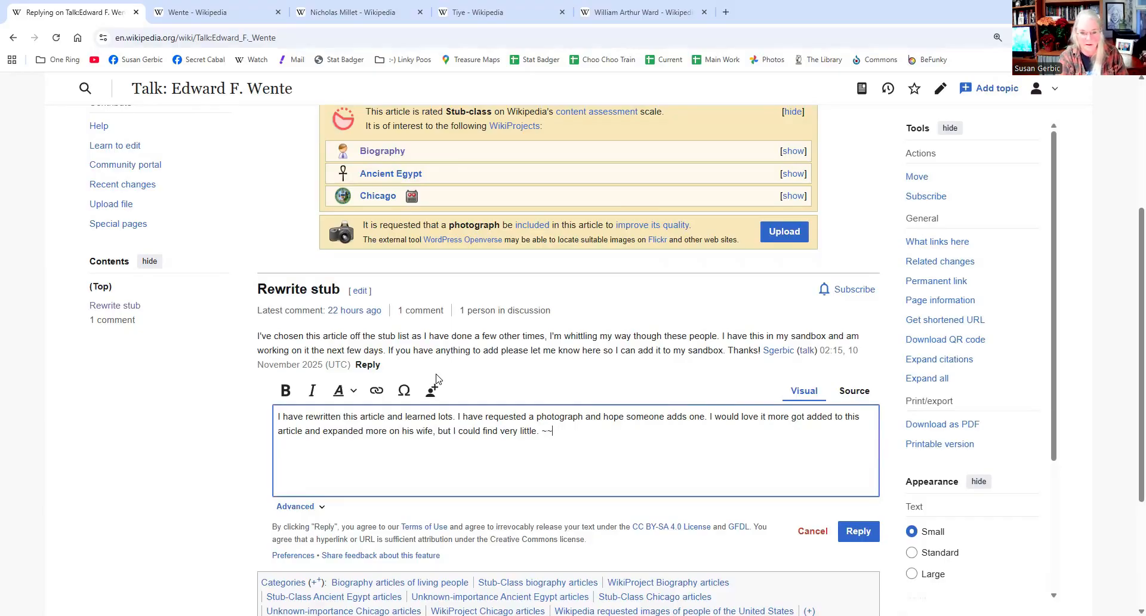
type("Enjoy!")
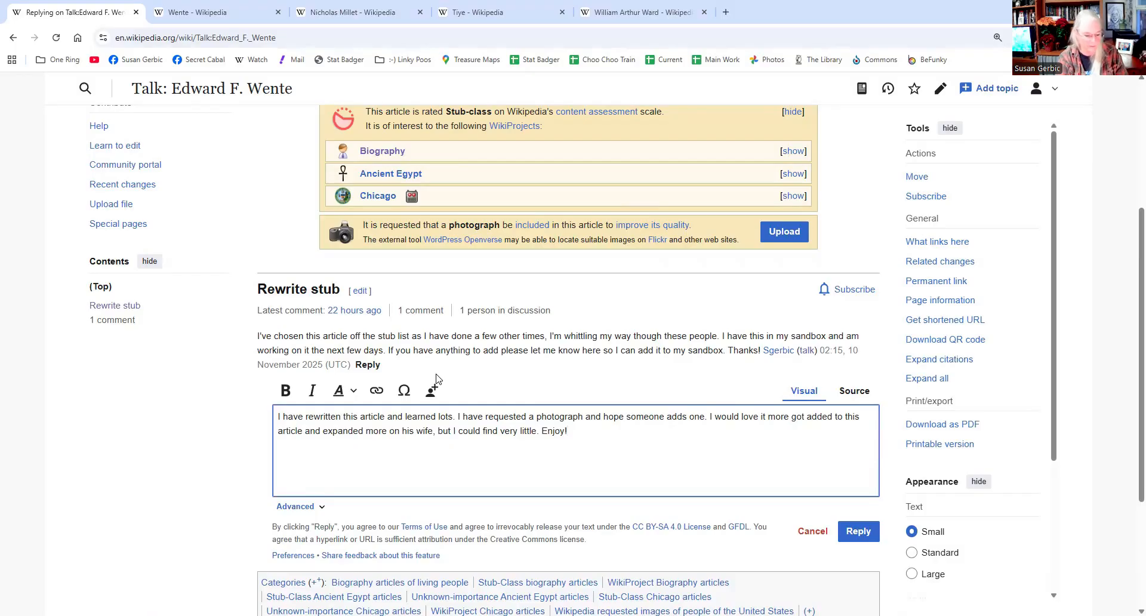
type("~~~~")
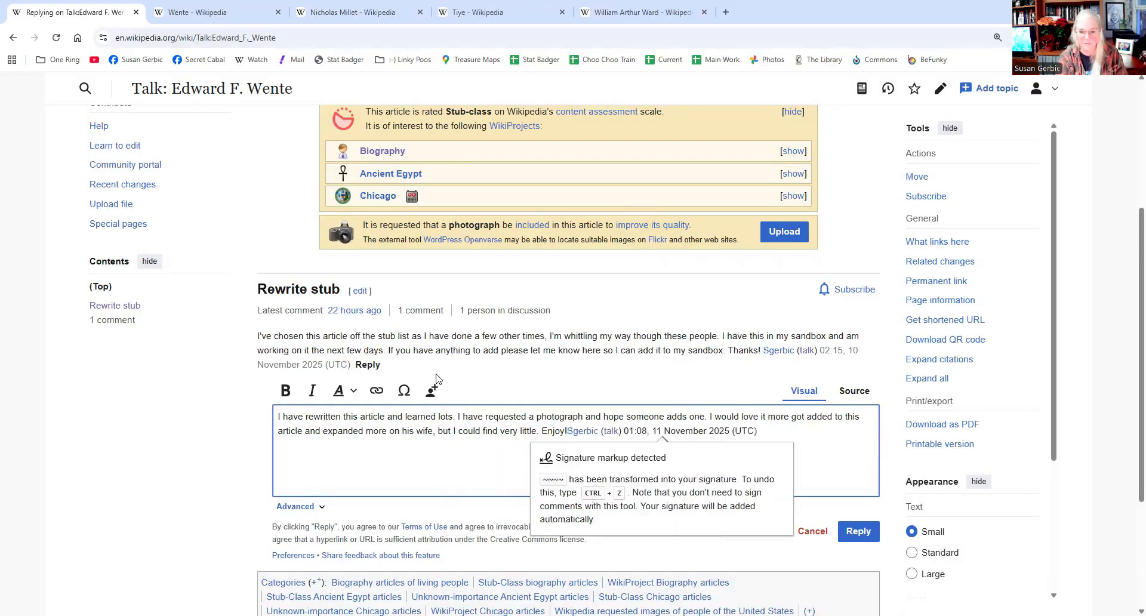
left_click(860, 532)
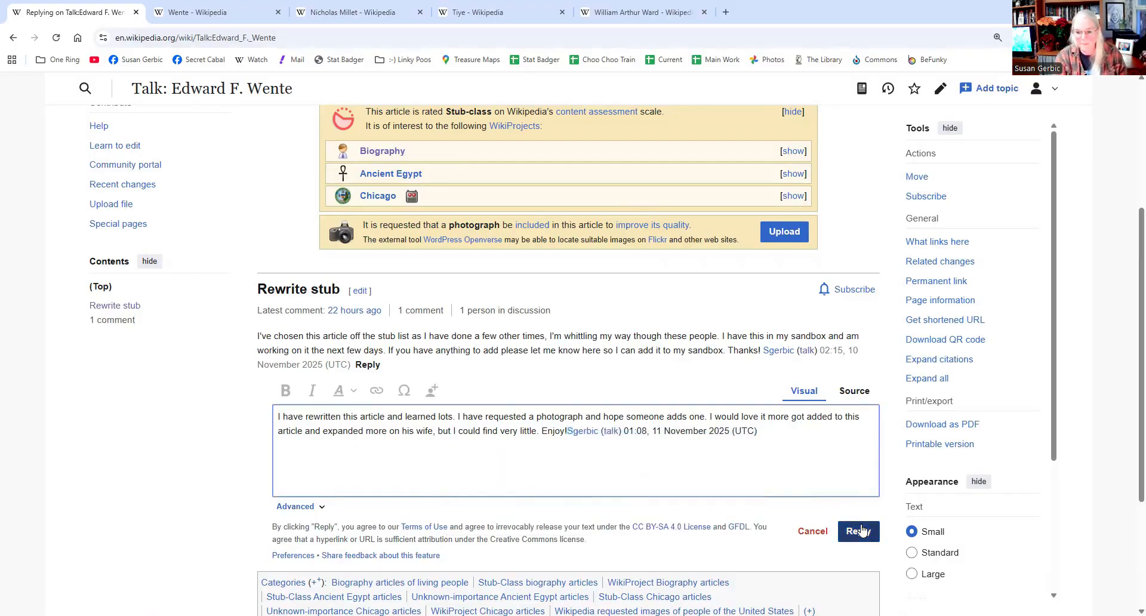